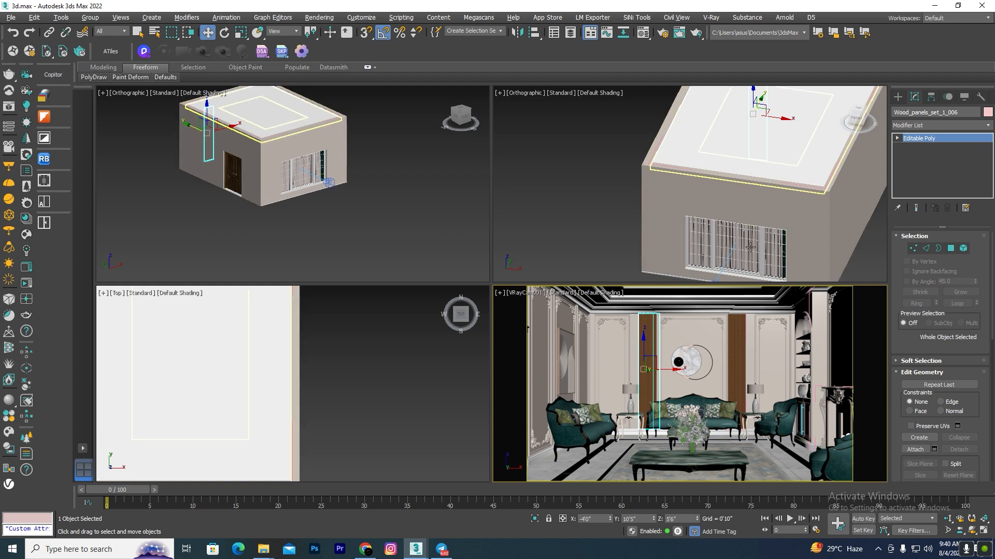
Close the open ceiling group and isolate it from the rest of the room
click(790, 307)
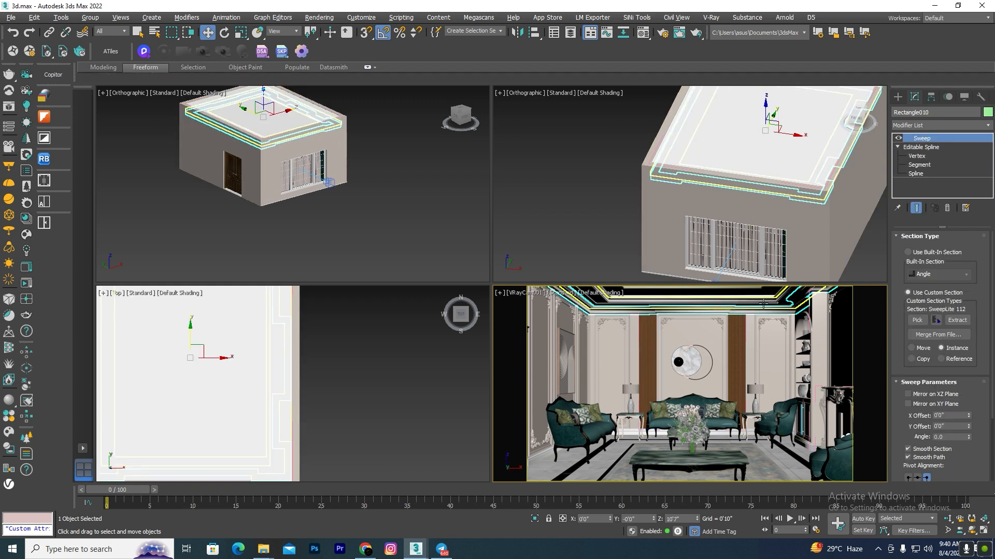
click(90, 18)
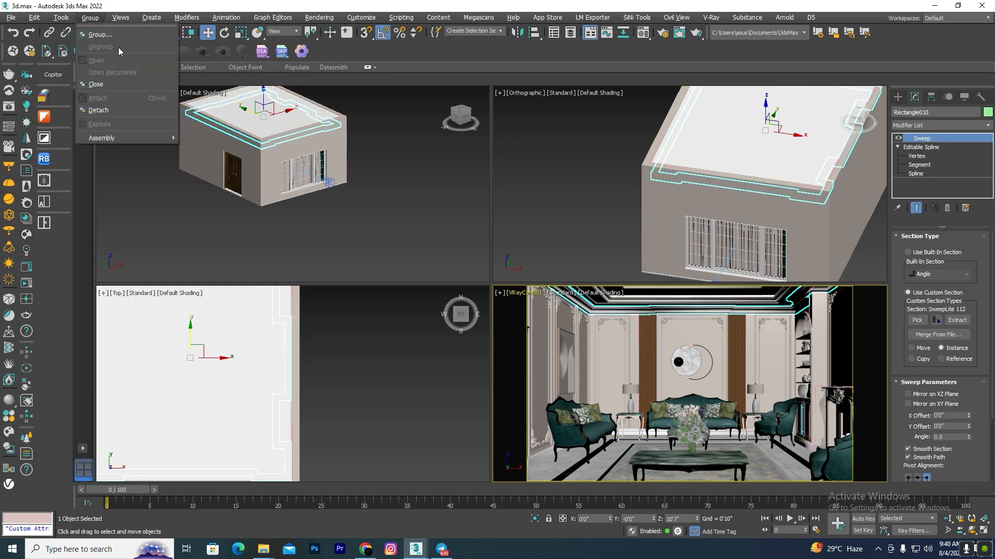
click(110, 85)
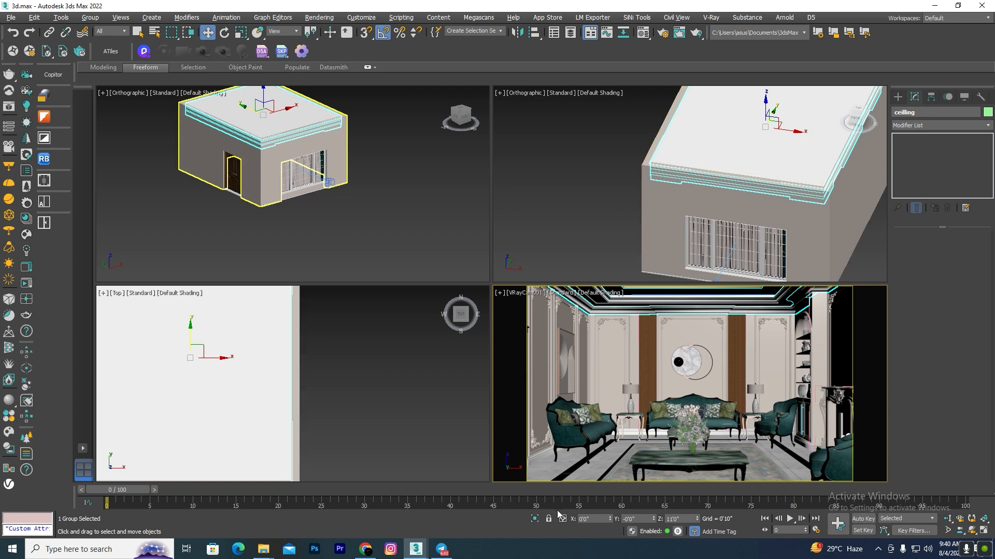
key(alt+q)
click(389, 428)
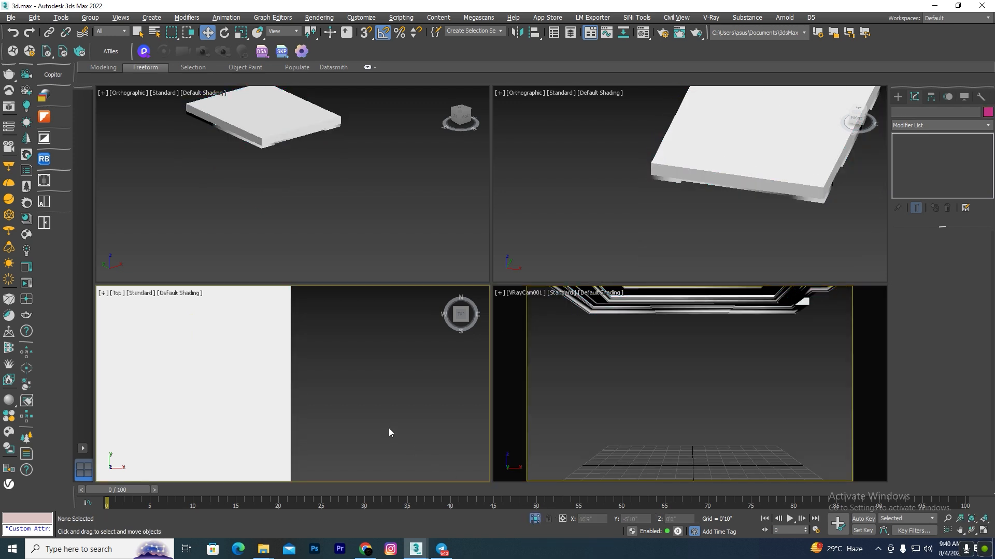
Maximize the top view in wireframe and open the ceiling group for editing
key(alt+w)
key(F3)
scroll(445, 222, down, 3)
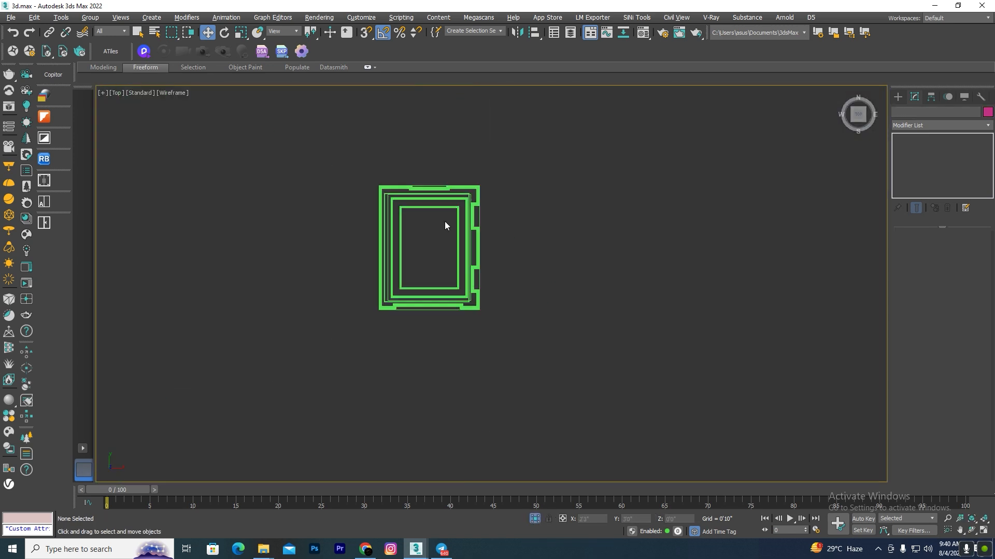
scroll(444, 222, up, 4)
click(502, 242)
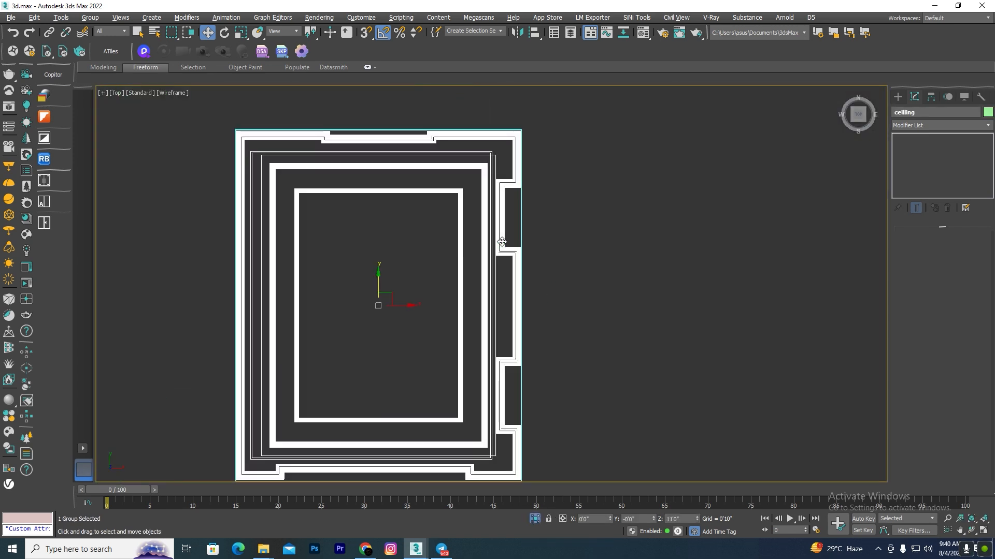
click(90, 17)
click(98, 57)
Hide the solid extruded slab that covers the top of the ceiling
click(517, 222)
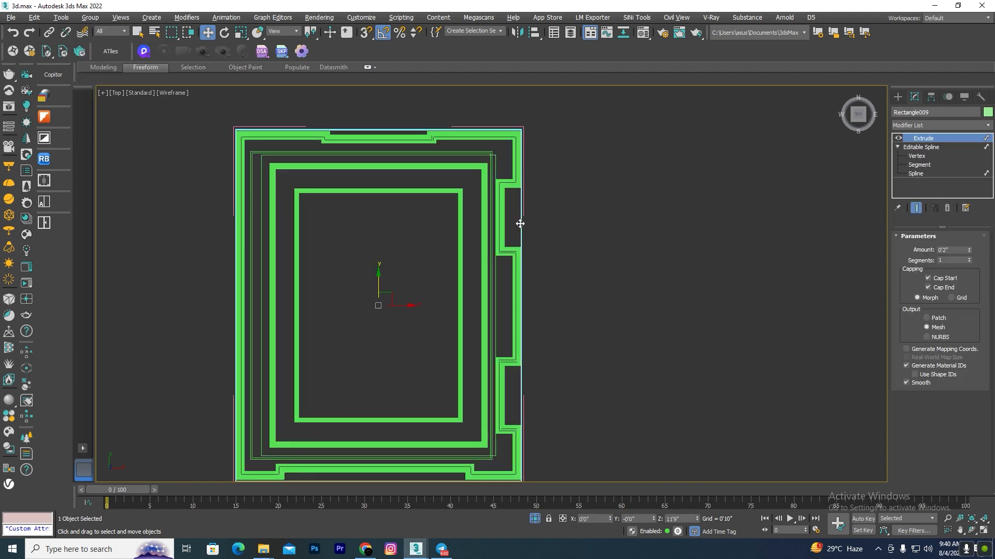
alt+middle_drag(518, 222, 498, 193)
key(F3)
right_click(541, 280)
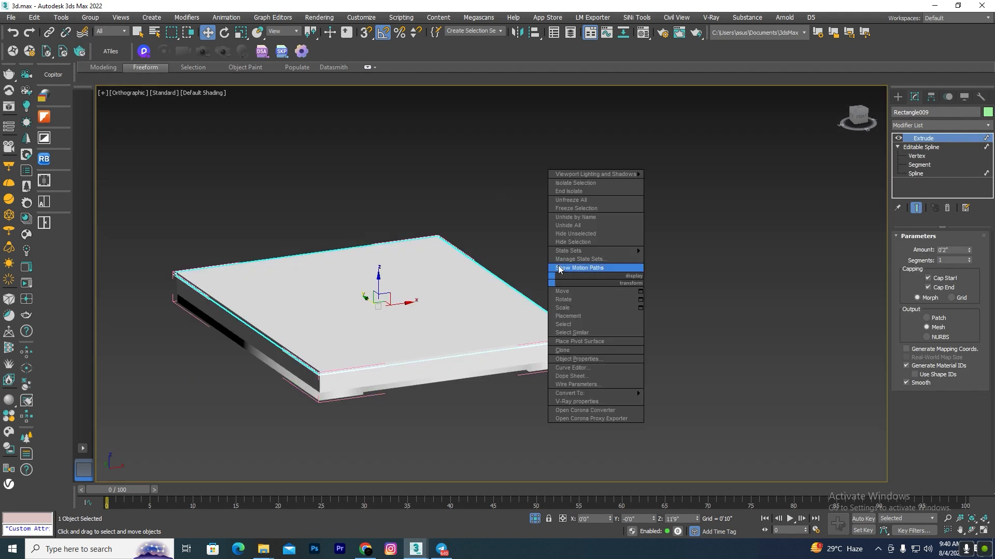
click(575, 242)
Examine the ceiling's recessed frame, mouldings and central opening from above and from below
scroll(500, 296, up, 6)
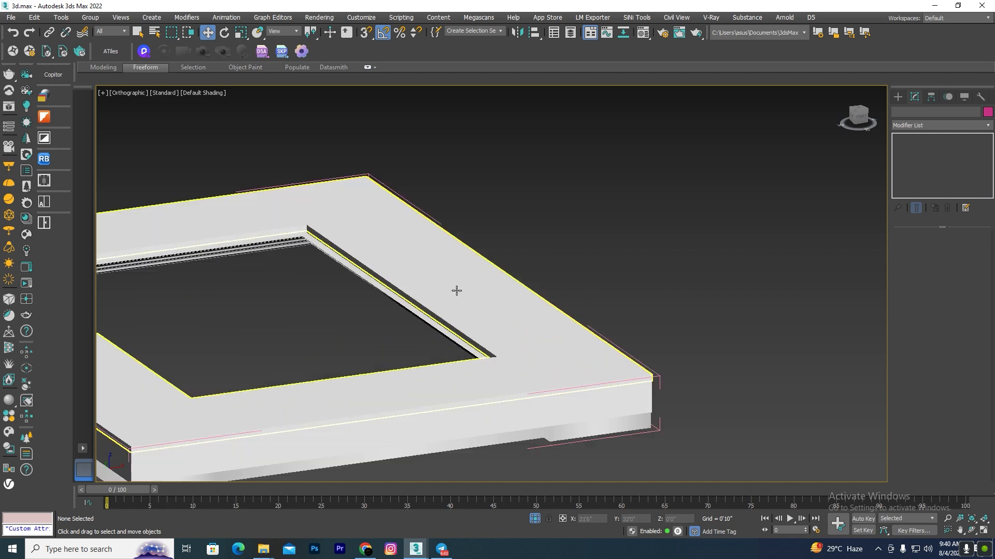
scroll(564, 204, down, 9)
alt+middle_drag(566, 376, 564, 306)
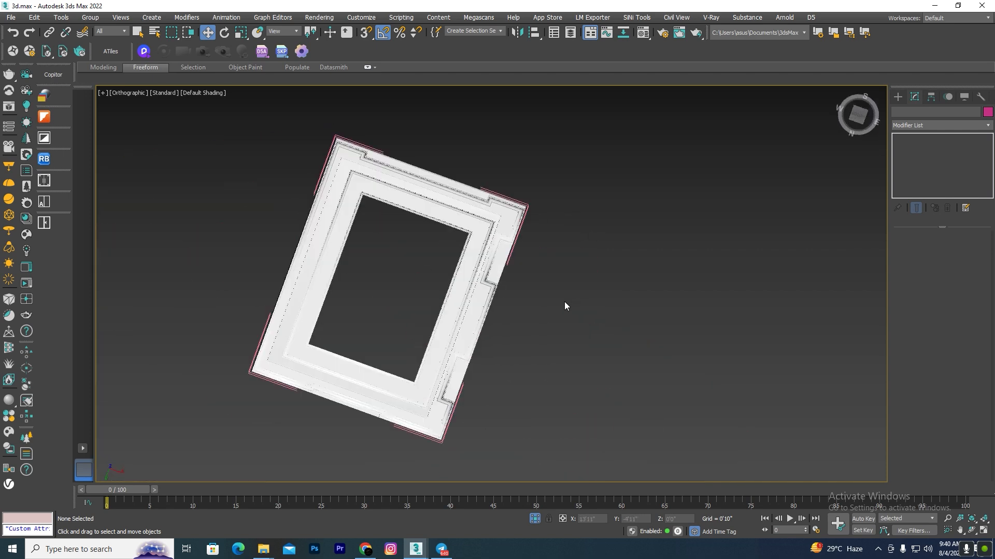
scroll(467, 208, up, 8)
scroll(530, 276, down, 5)
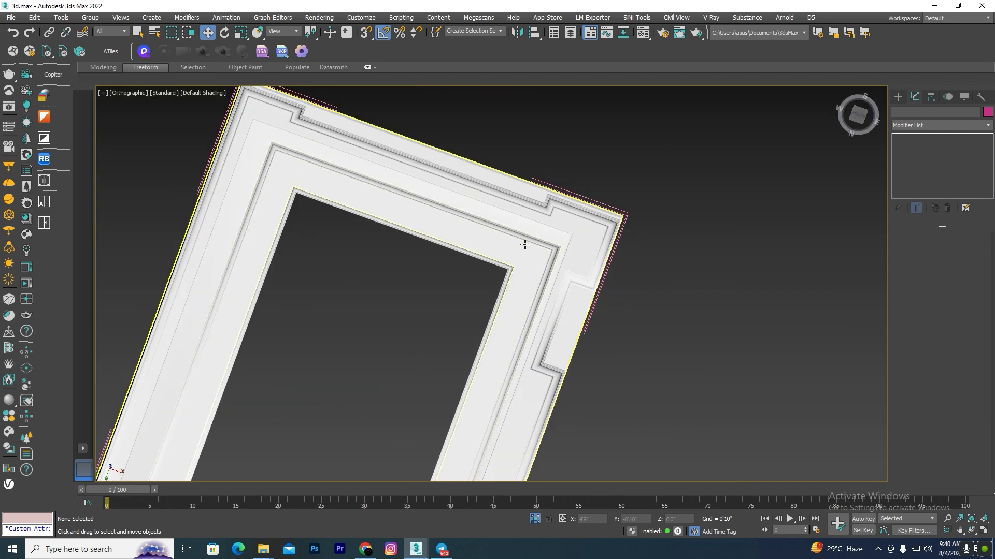
scroll(524, 240, up, 3)
scroll(612, 199, down, 6)
alt+middle_drag(623, 181, 560, 380)
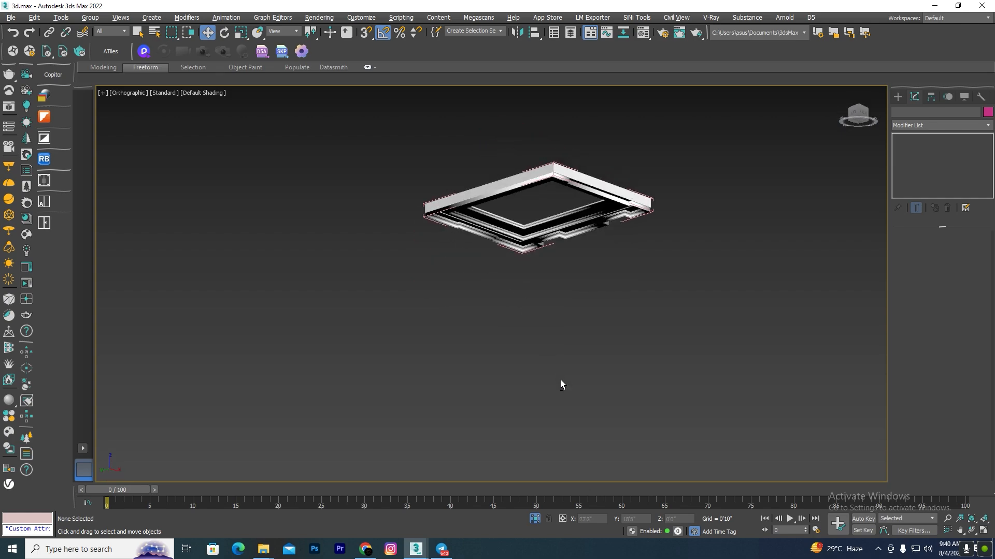
scroll(521, 242, up, 8)
scroll(520, 243, down, 2)
Isolate the extruded ceiling frame on its own and show its grooved corner in the top view
click(506, 219)
scroll(539, 259, down, 6)
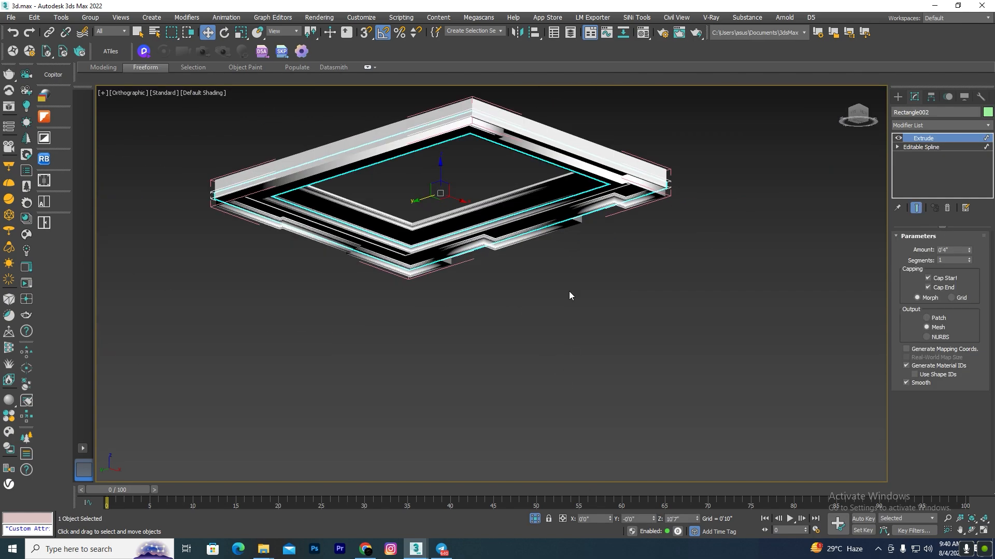
mouse_move(570, 296)
alt+middle_down()
mouse_move(544, 207)
mouse_move(574, 282)
alt+middle_up()
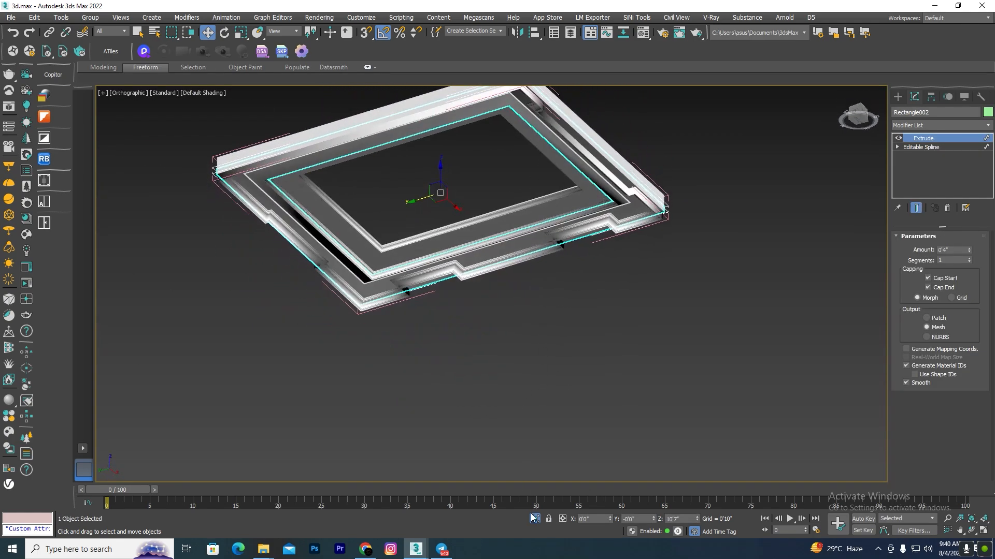
scroll(685, 225, up, 6)
scroll(601, 257, down, 2)
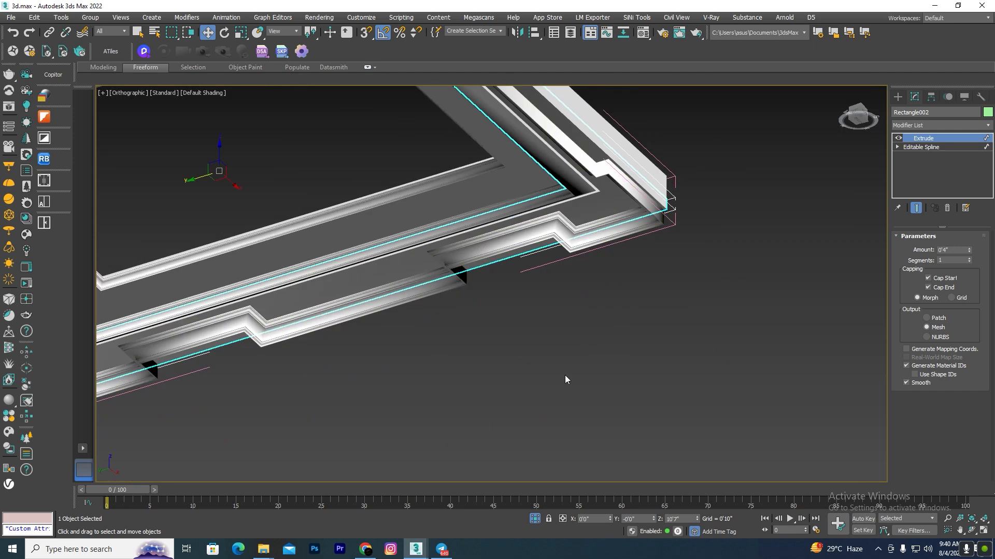
click(534, 519)
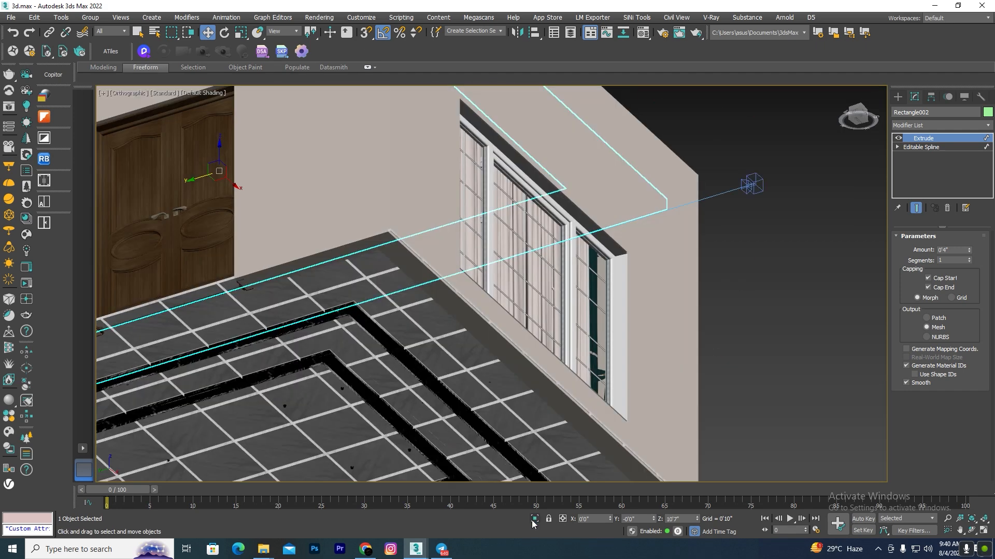
click(534, 519)
key(t)
scroll(606, 271, down, 5)
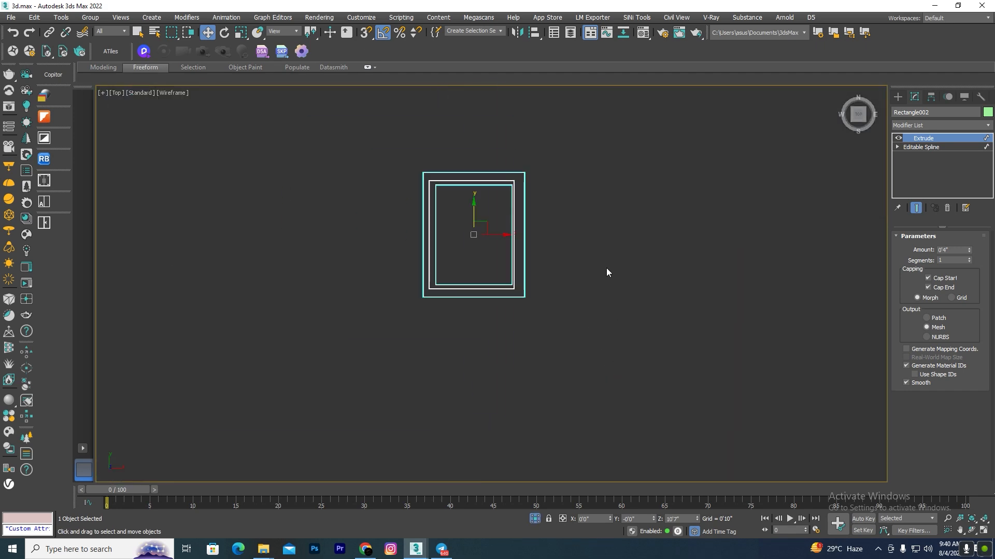
click(520, 164)
scroll(520, 280, up, 6)
scroll(519, 280, up, 5)
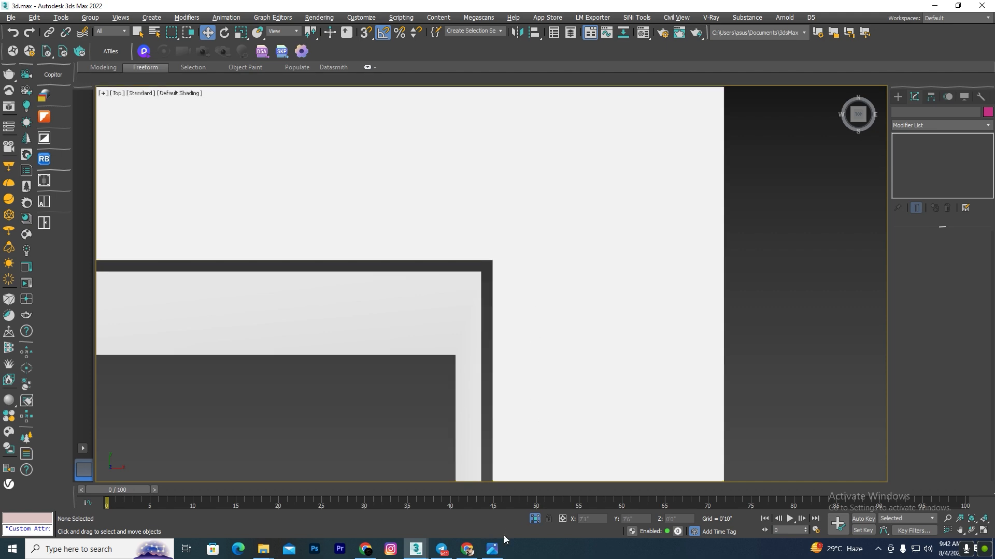
Check the living-room track lighting reference image and paste the saved lights from Copitor slot 1 into the ceiling scene
click(492, 550)
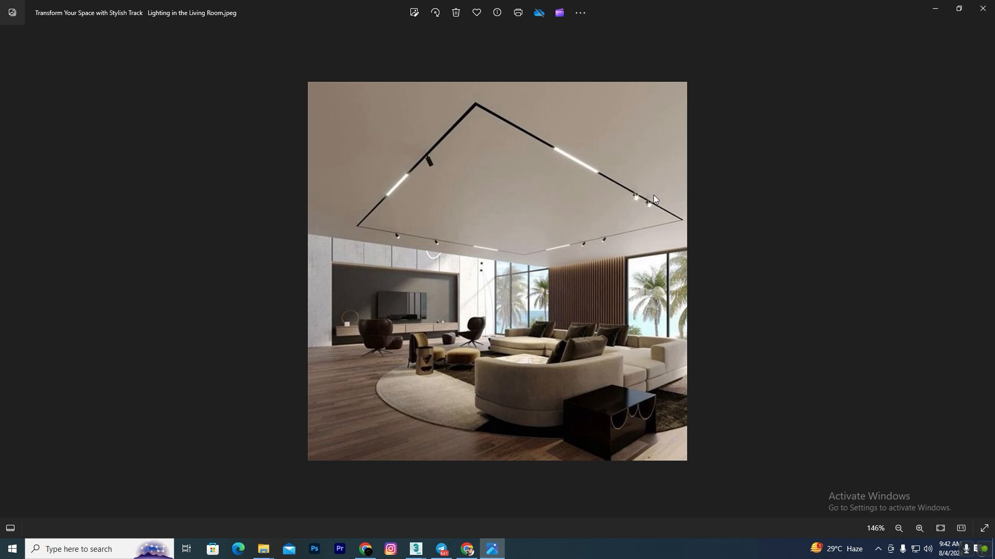
click(935, 8)
click(47, 78)
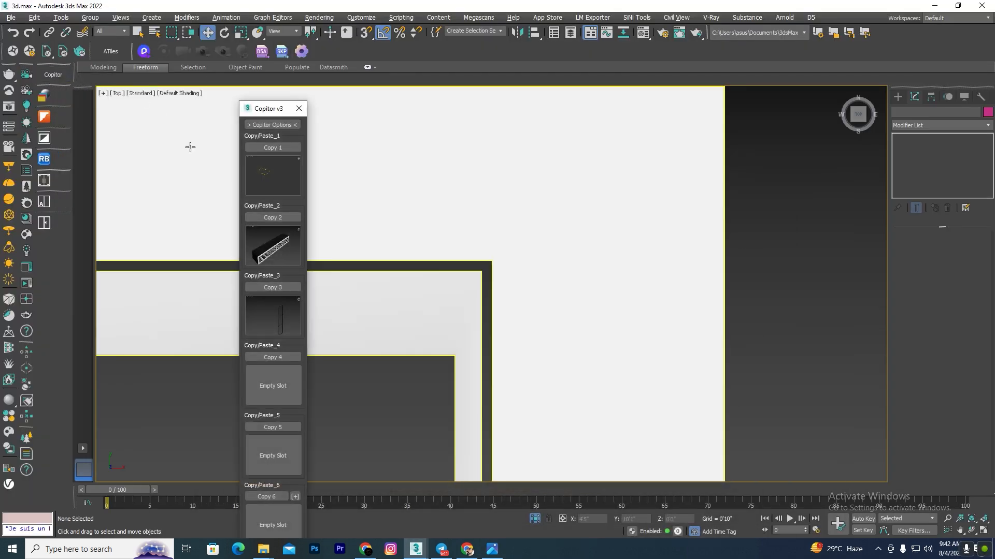
click(266, 174)
click(562, 358)
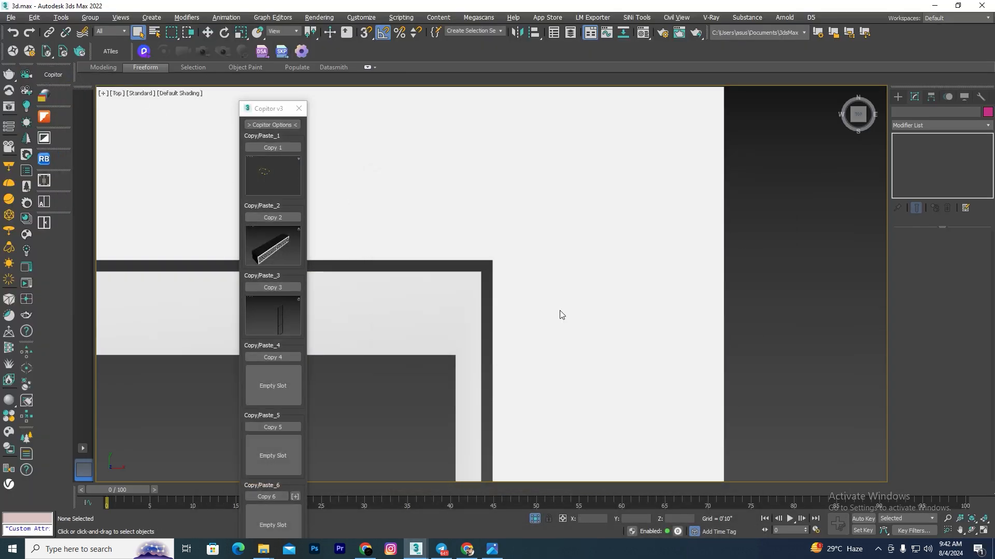
click(538, 326)
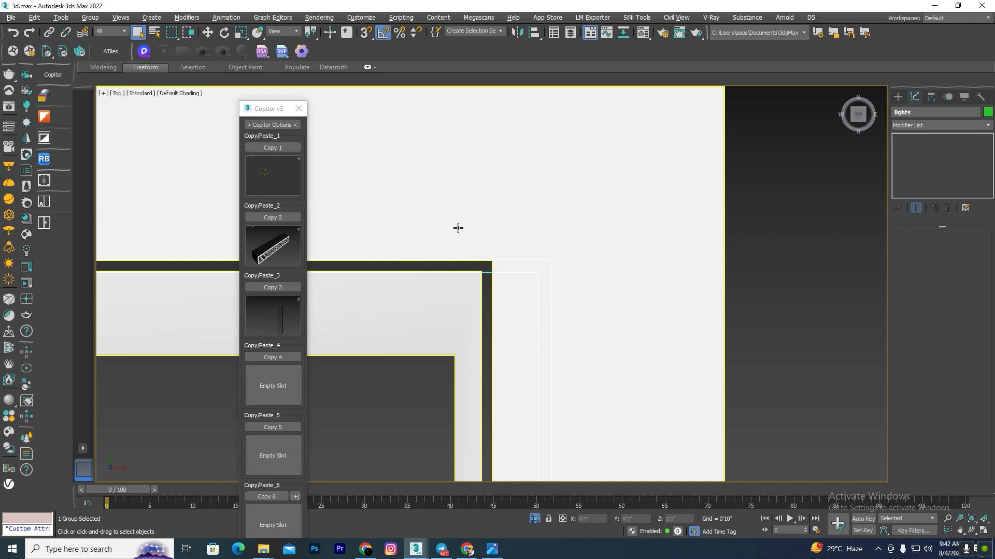
click(299, 110)
Move the lights group horizontally in the wireframe top view, snapping its outer corner to the corner of the ceiling frame's groove
scroll(461, 192, down, 10)
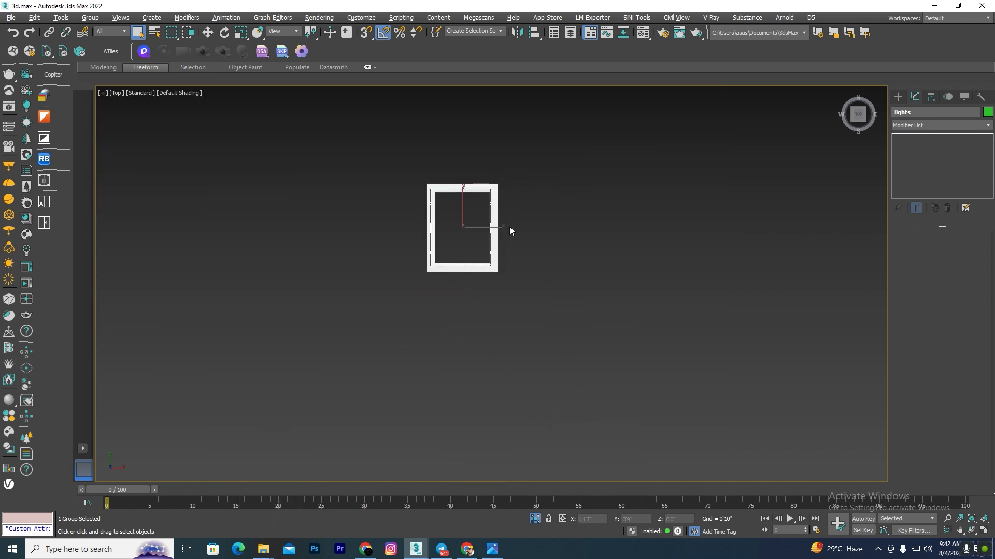
key(F3)
scroll(482, 233, up, 5)
key(w)
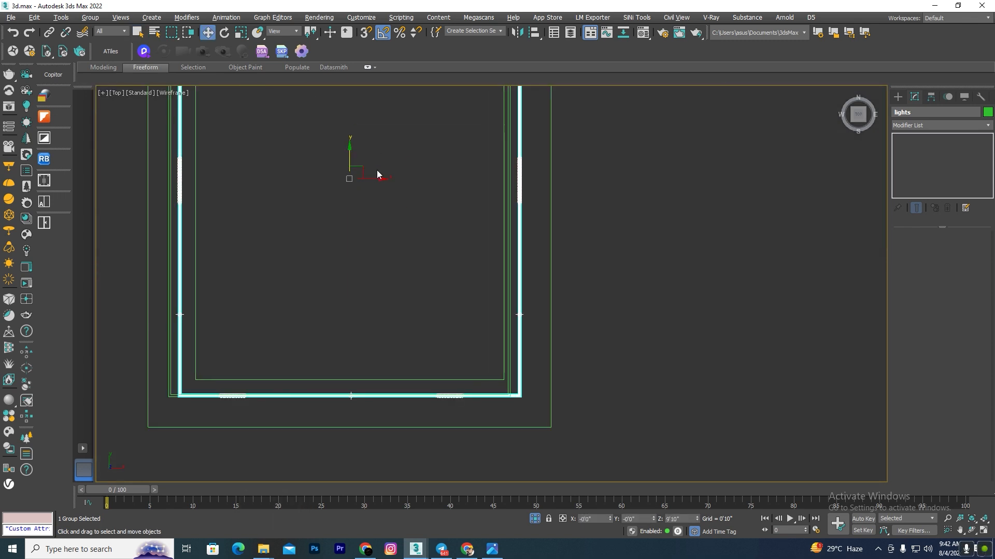
scroll(537, 409, up, 6)
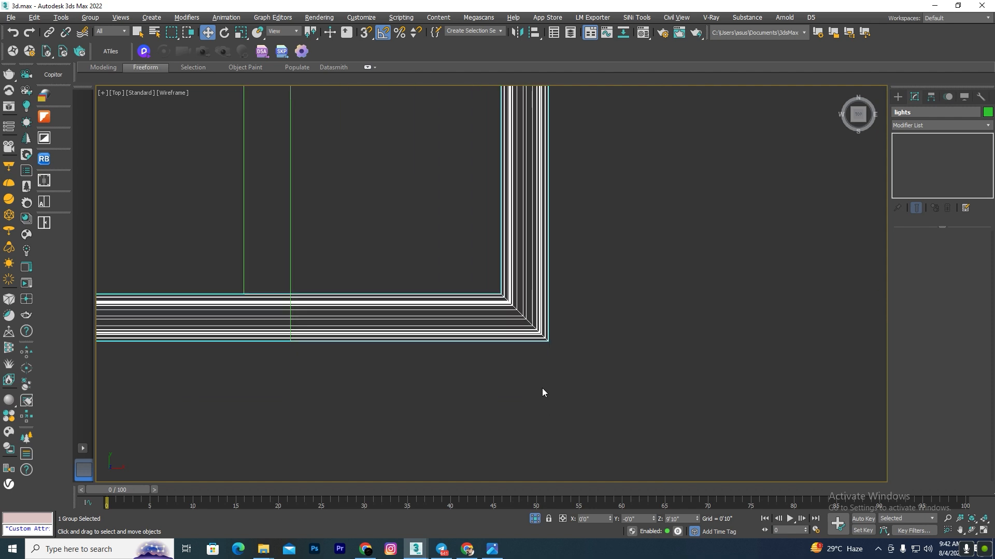
key(s)
drag(552, 345, 295, 343)
scroll(362, 277, down, 9)
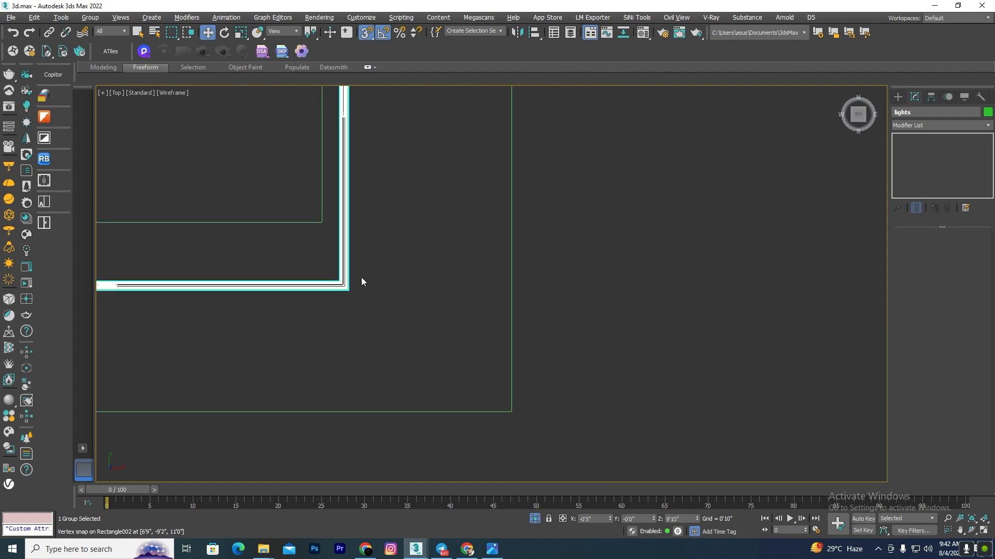
Examine the lights' height against the ceiling frame in the left view and inspect the frame's spline vertices and segments
key(l)
key(F3)
scroll(355, 270, up, 9)
scroll(370, 255, down, 6)
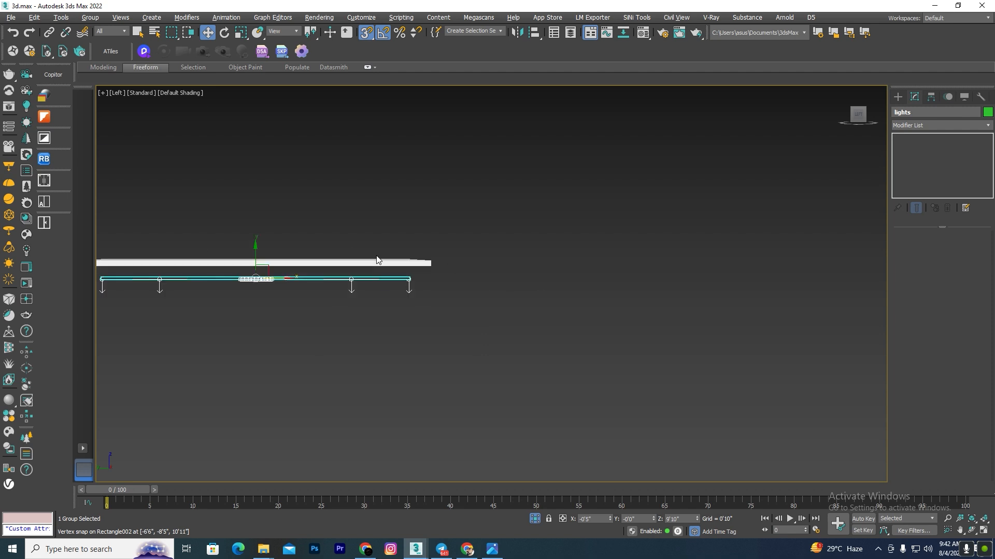
key(F3)
scroll(232, 263, up, 4)
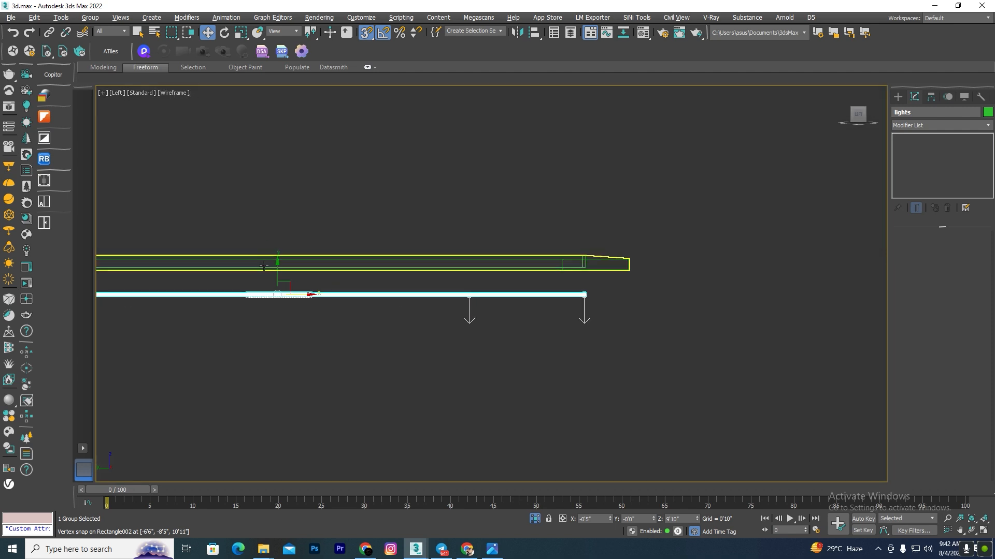
click(582, 256)
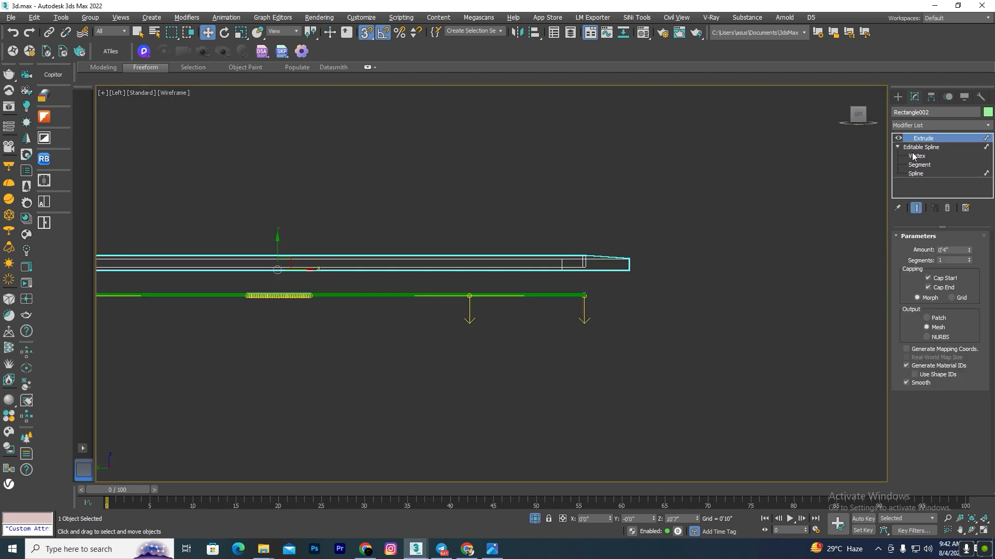
click(914, 157)
scroll(577, 281, up, 3)
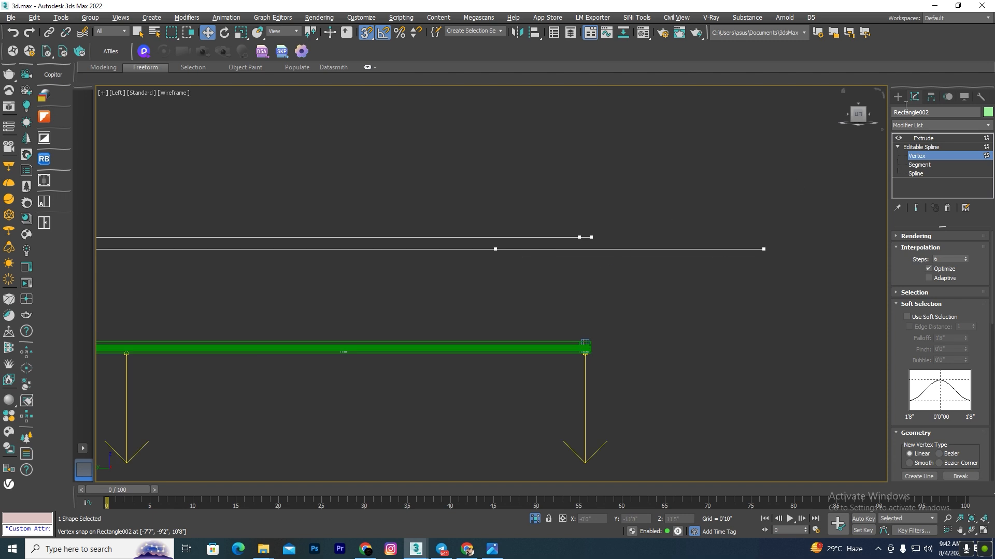
click(928, 165)
scroll(567, 235, up, 4)
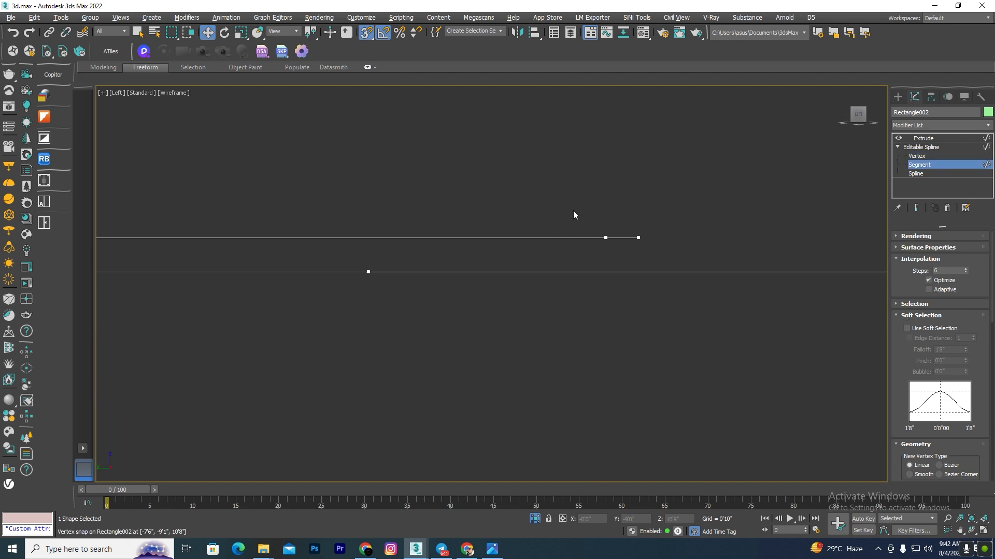
scroll(559, 196, down, 4)
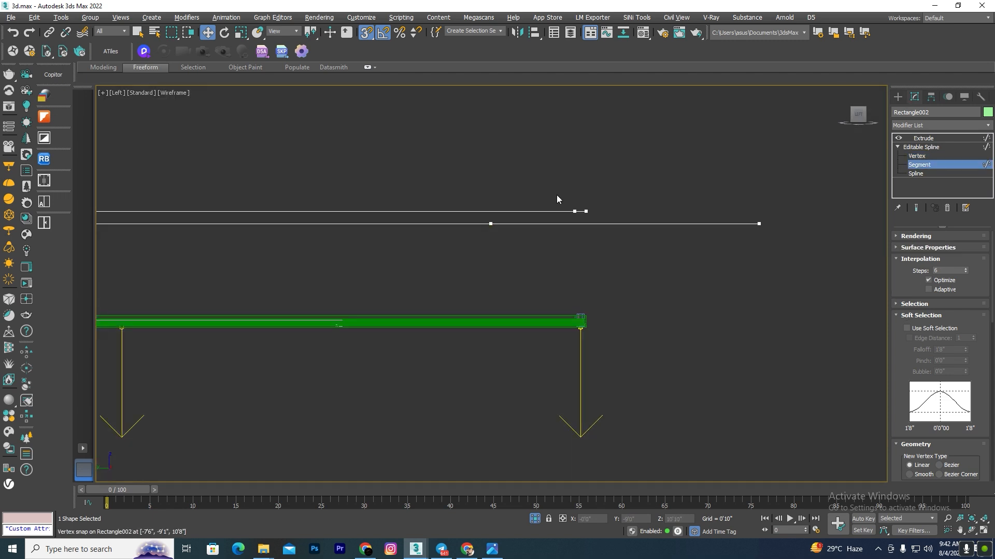
scroll(541, 222, down, 5)
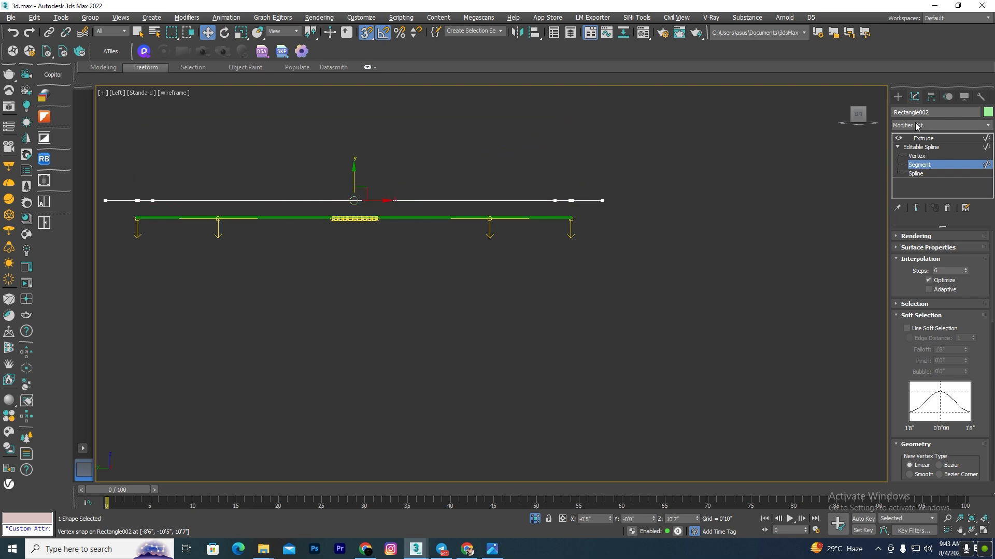
Return the ceiling frame to its Extrude level and check from below how the light track sits in the groove
click(923, 138)
alt+middle_drag(585, 145, 500, 237)
scroll(501, 233, up, 3)
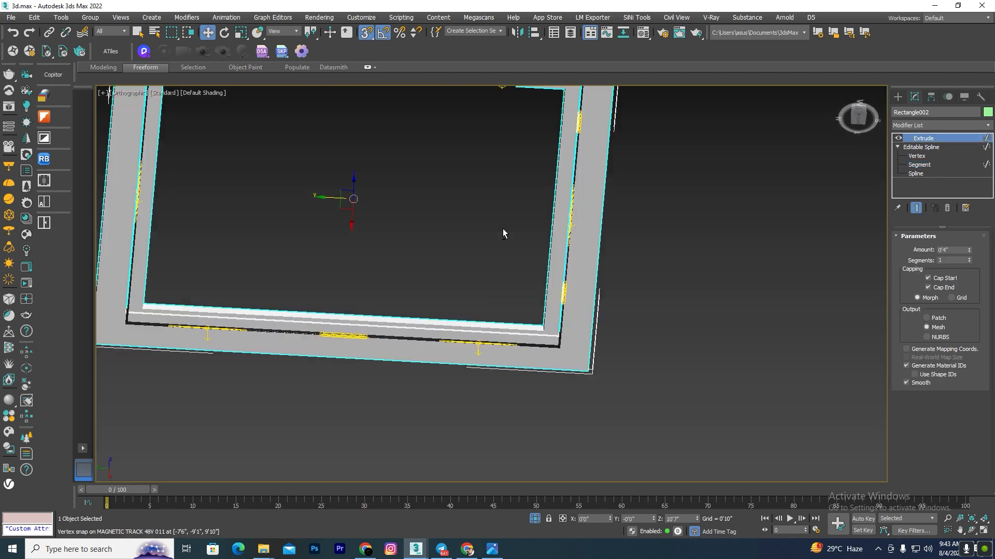
scroll(503, 231, down, 5)
click(501, 214)
scroll(497, 207, up, 8)
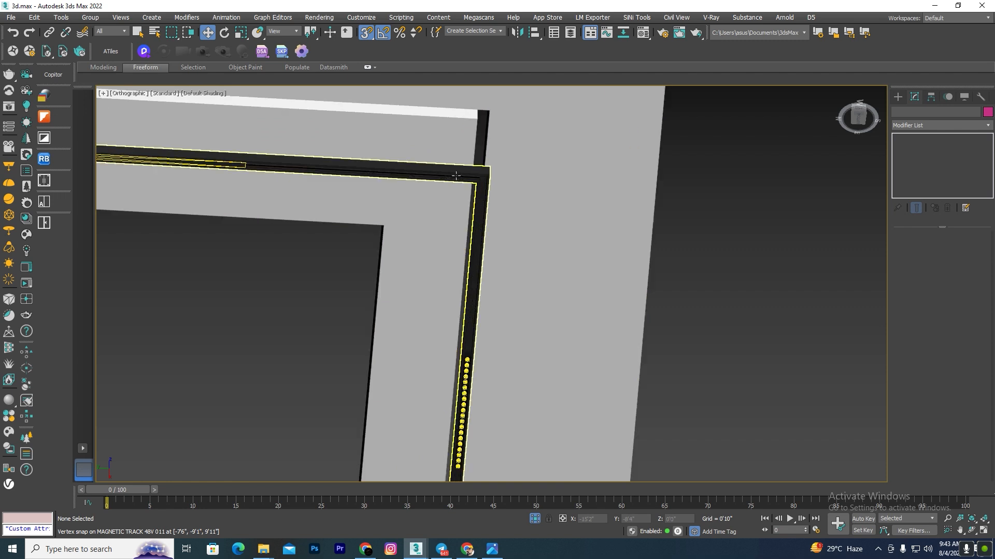
Raise the lights group in the left view until its underside is level with the underside of the ceiling frame
scroll(457, 175, down, 10)
key(l)
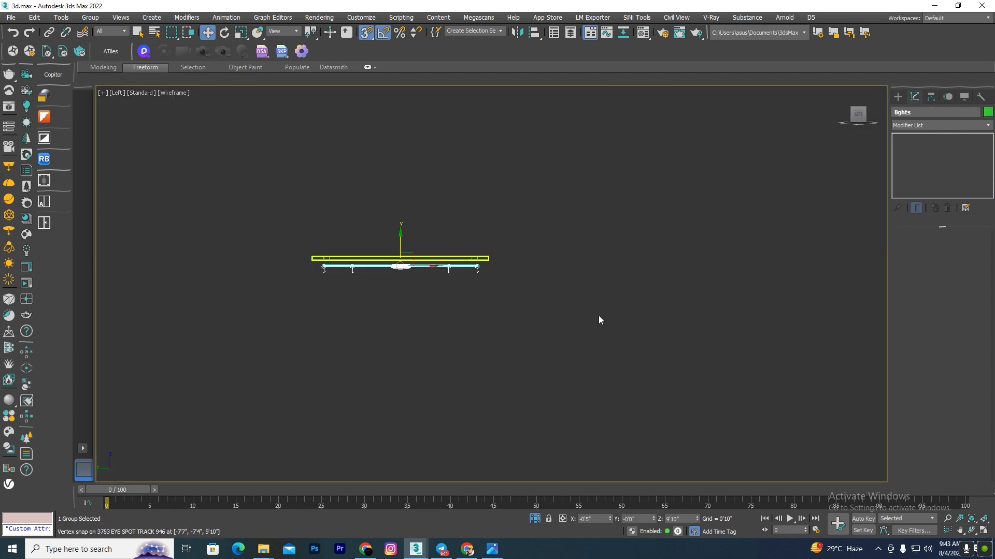
scroll(379, 182, up, 5)
scroll(379, 181, up, 6)
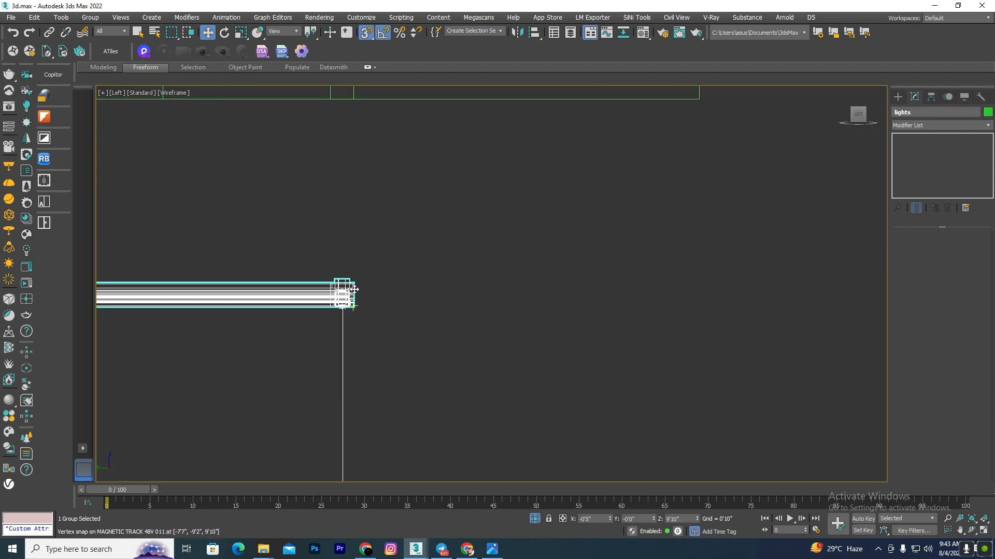
middle_drag(354, 289, 353, 98)
scroll(436, 229, down, 3)
scroll(424, 201, down, 5)
key(F3)
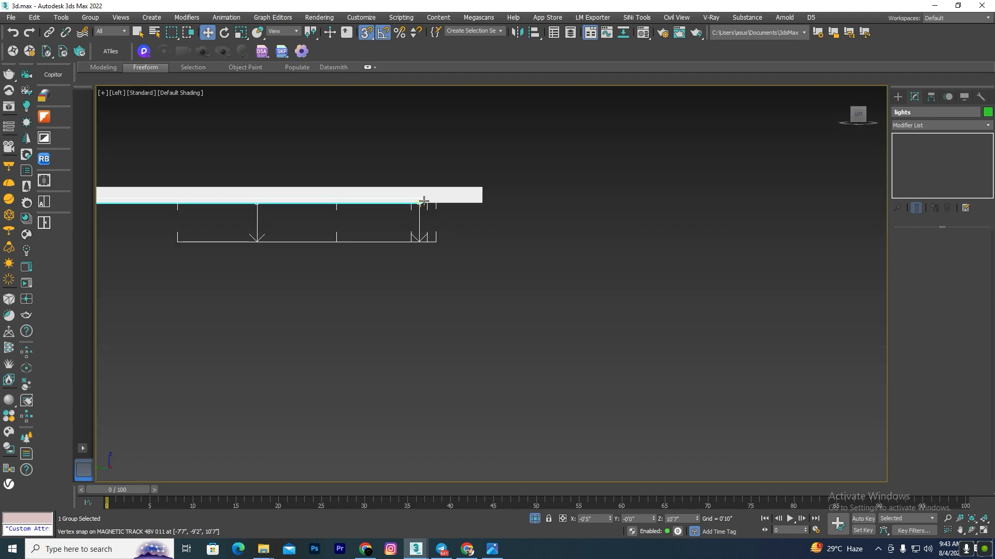
scroll(423, 200, up, 6)
key(F3)
scroll(424, 201, up, 6)
scroll(463, 236, up, 4)
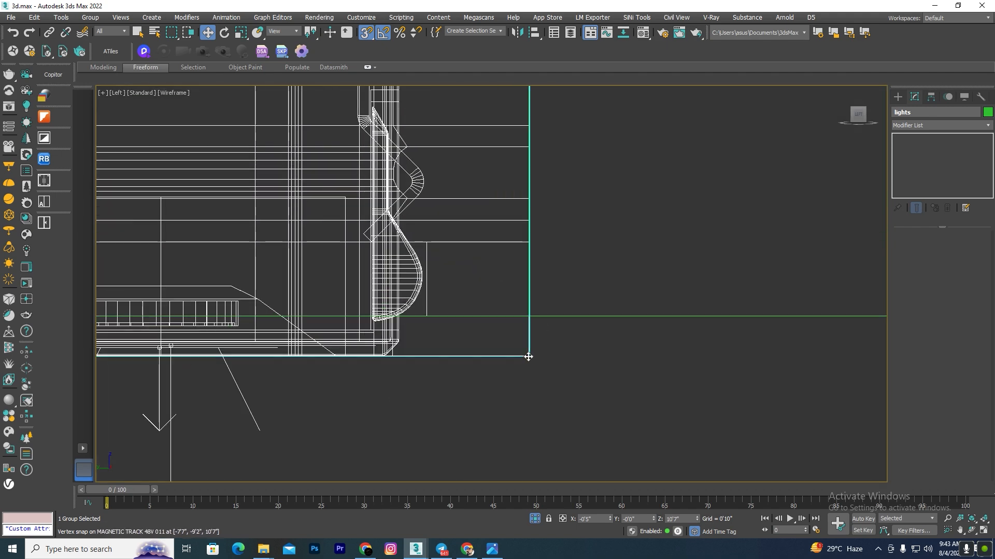
mouse_move(528, 357)
mouse_down()
mouse_move(533, 254)
mouse_move(526, 318)
mouse_up()
Examine from below how the track lights sit in the groove around the whole ceiling frame
scroll(430, 296, down, 3)
scroll(469, 284, down, 6)
key(F3)
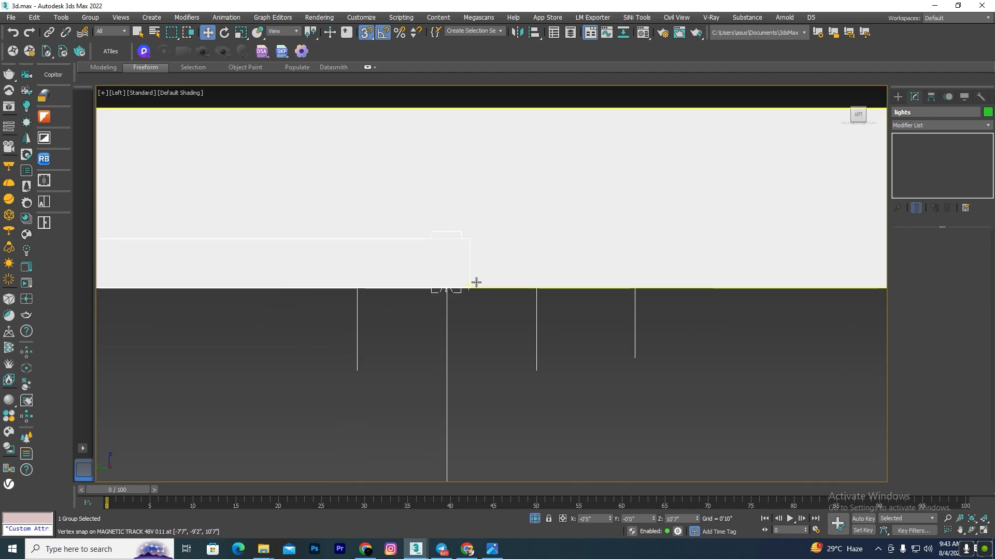
alt+middle_drag(476, 282, 554, 291)
click(557, 293)
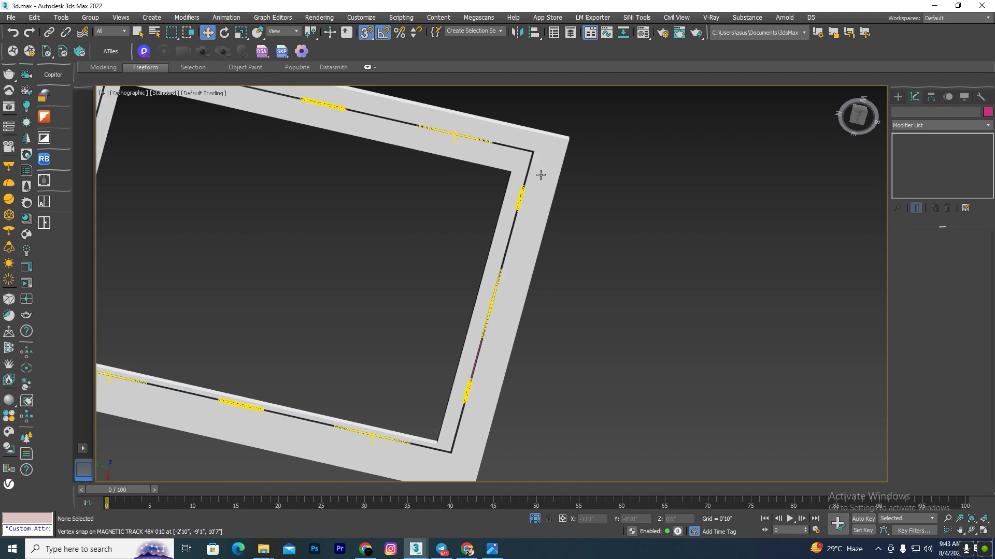
scroll(541, 174, up, 5)
scroll(505, 343, up, 5)
scroll(591, 339, down, 10)
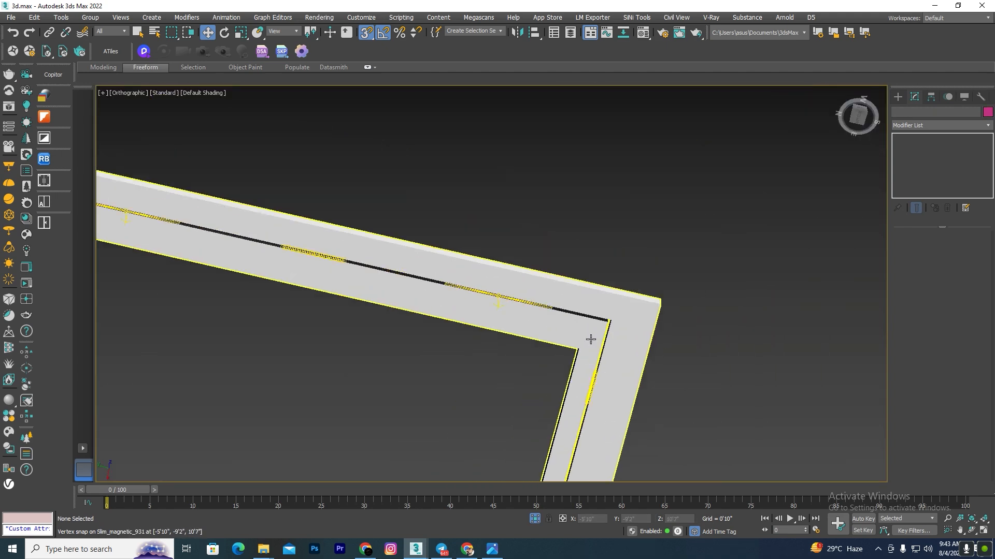
scroll(486, 219, down, 8)
scroll(327, 320, up, 5)
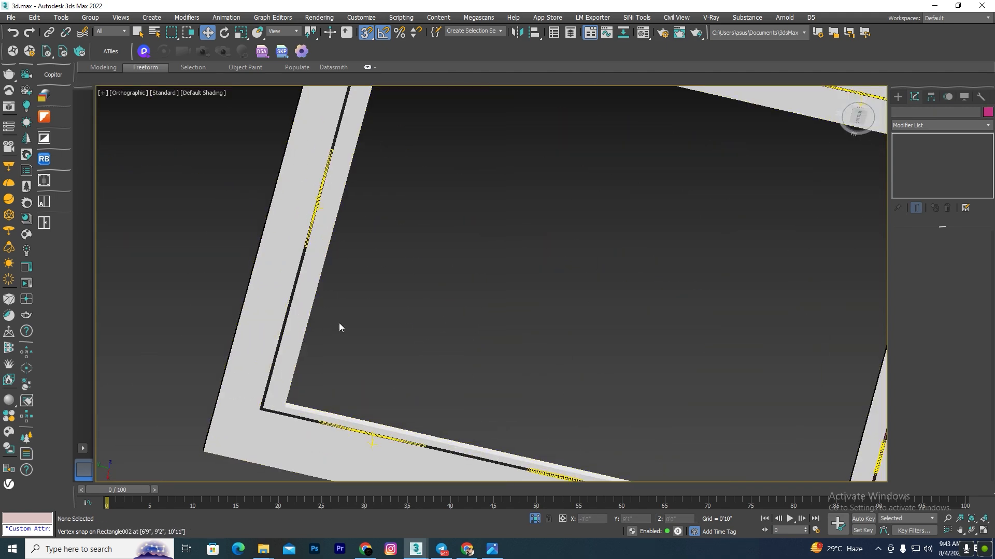
scroll(500, 315, down, 8)
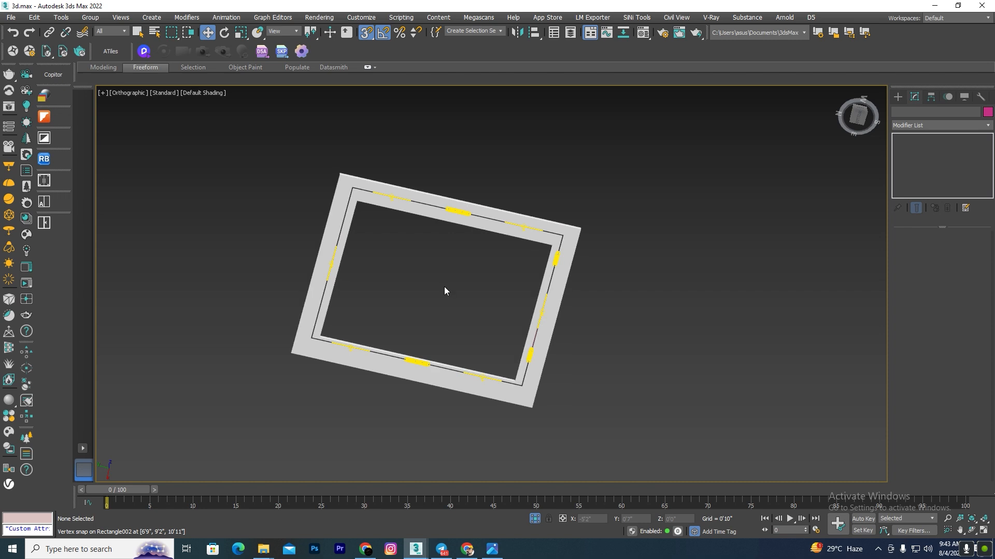
Close the ceiling group, end the current isolation and isolate the whole ceiling group in the orthographic view
key(alt+w)
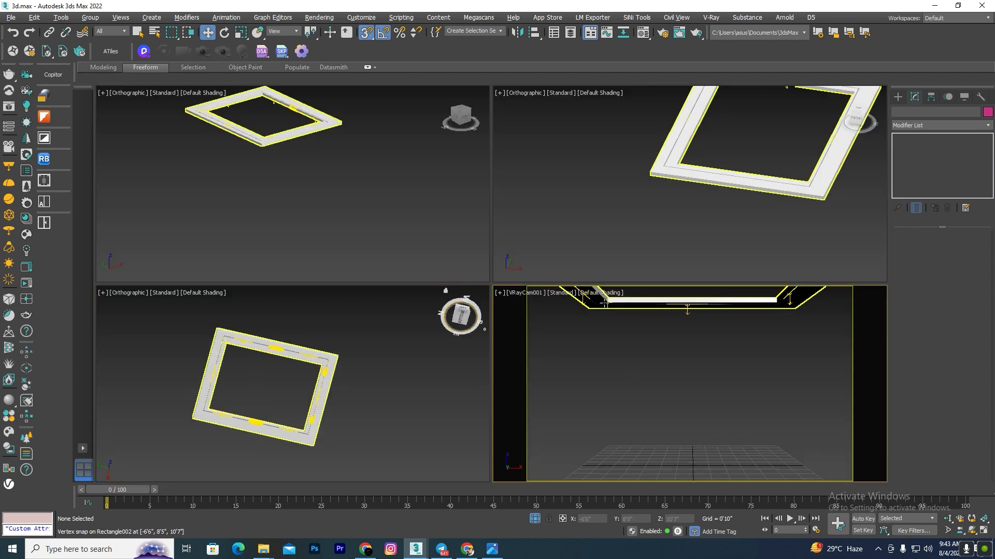
click(604, 303)
click(90, 17)
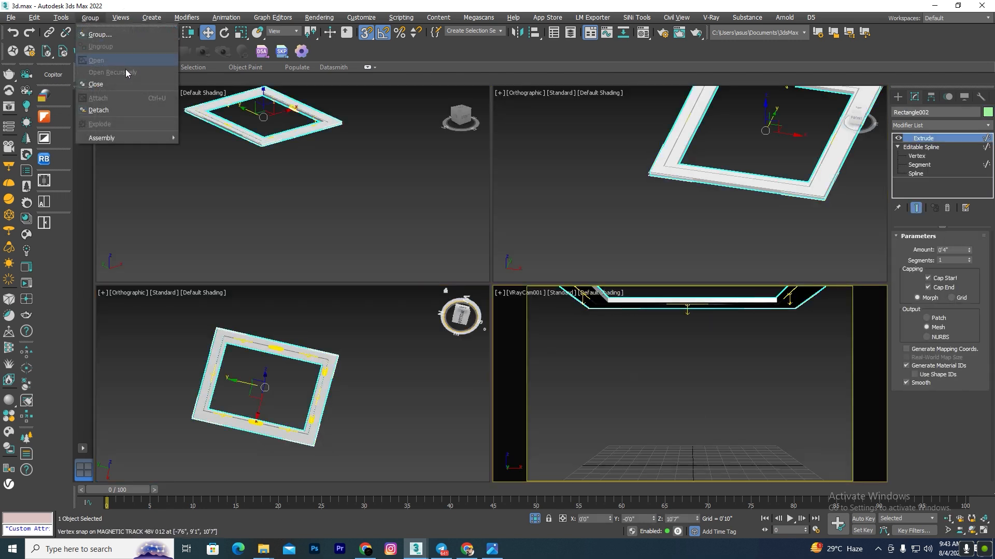
click(103, 82)
click(535, 519)
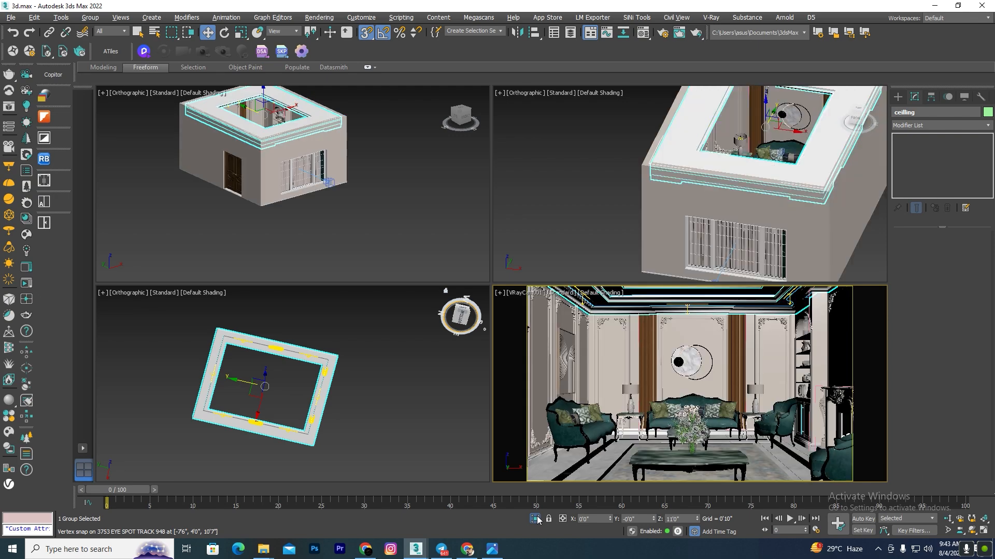
click(535, 519)
click(360, 371)
key(alt+w)
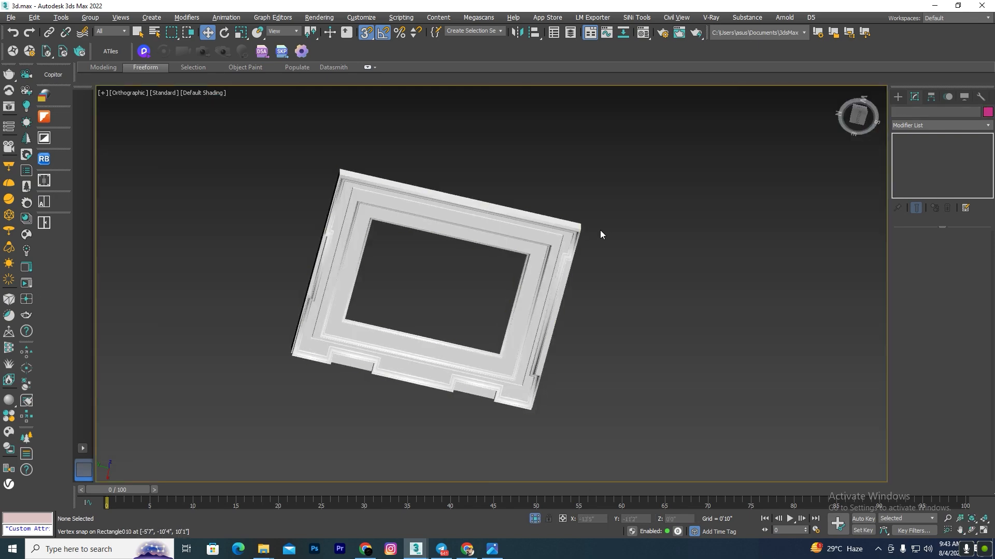
Examine the isolated ceiling group's layers and mouldings from several angles
scroll(596, 244, up, 5)
click(578, 256)
key(z)
alt+middle_drag(563, 326, 593, 368)
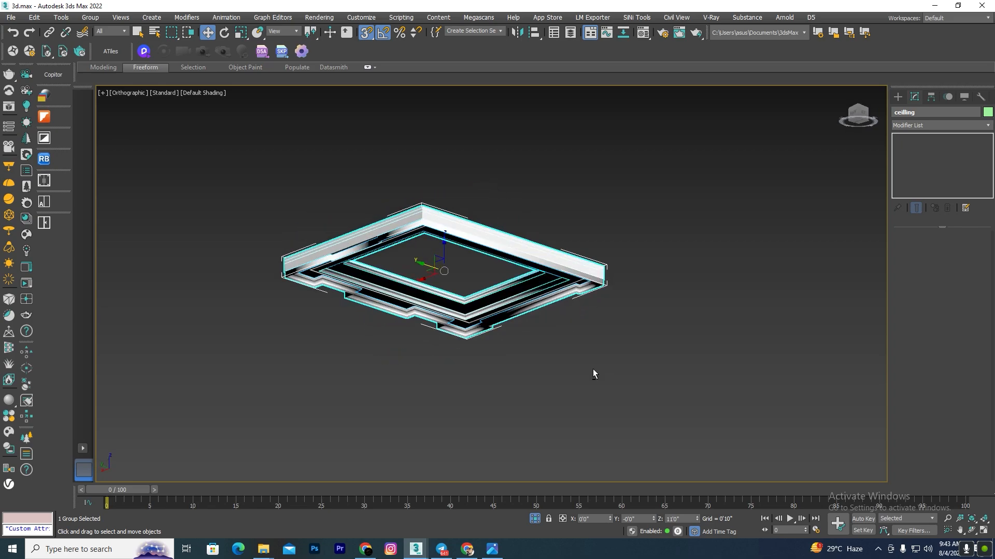
click(593, 369)
scroll(460, 317, up, 6)
scroll(410, 304, down, 5)
alt+middle_drag(473, 350, 512, 380)
scroll(580, 328, down, 3)
scroll(520, 250, up, 4)
scroll(571, 282, up, 4)
scroll(559, 321, down, 4)
Open the ceiling group and isolate its inner swept moulding together with the large upper ceiling frame
click(542, 358)
click(90, 17)
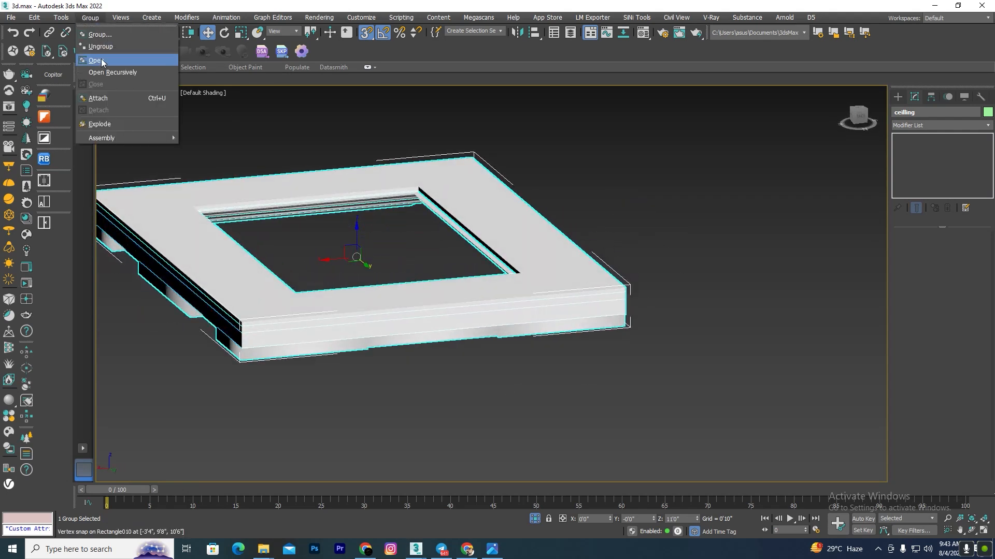
click(102, 61)
scroll(435, 284, down, 5)
alt+middle_drag(435, 285, 559, 295)
scroll(560, 290, up, 10)
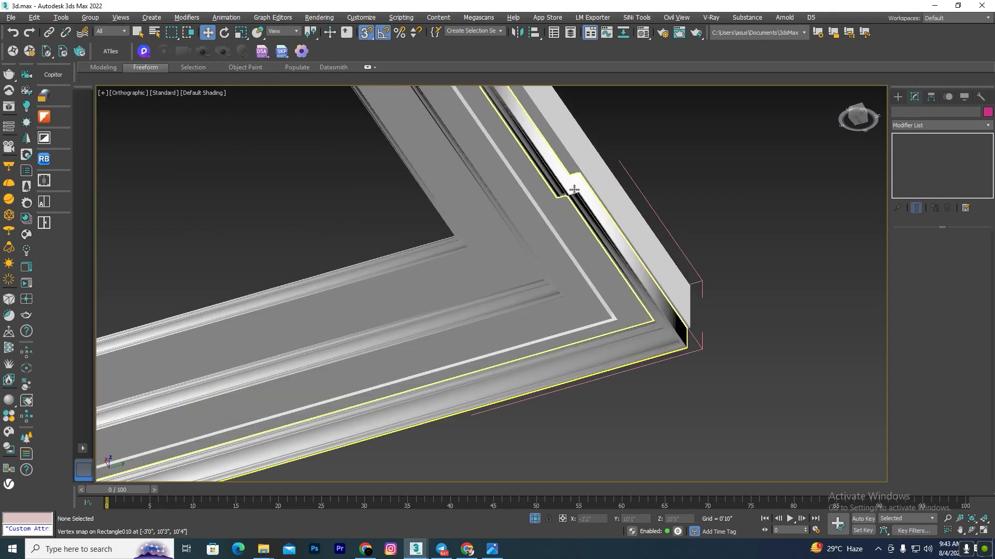
click(539, 288)
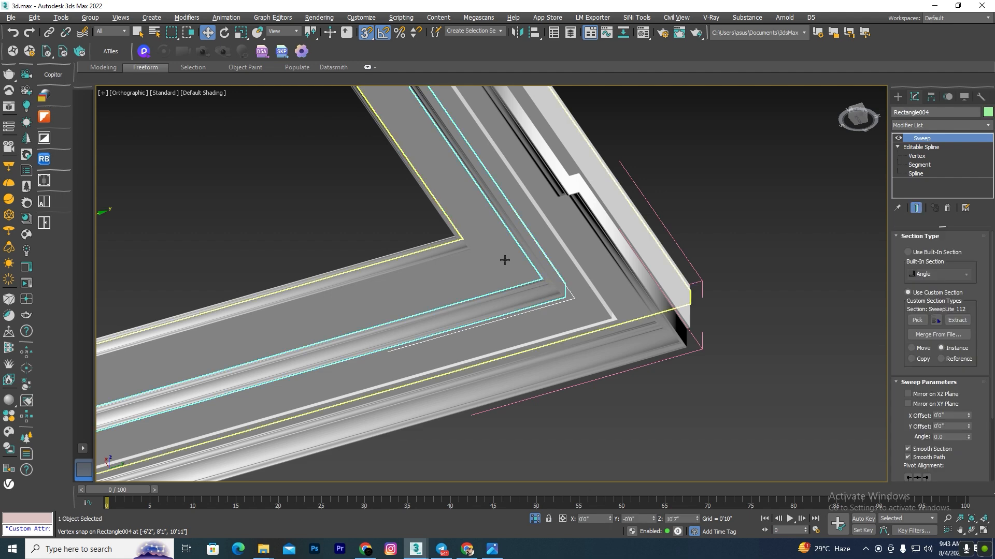
ctrl+click(471, 251)
scroll(471, 251, down, 6)
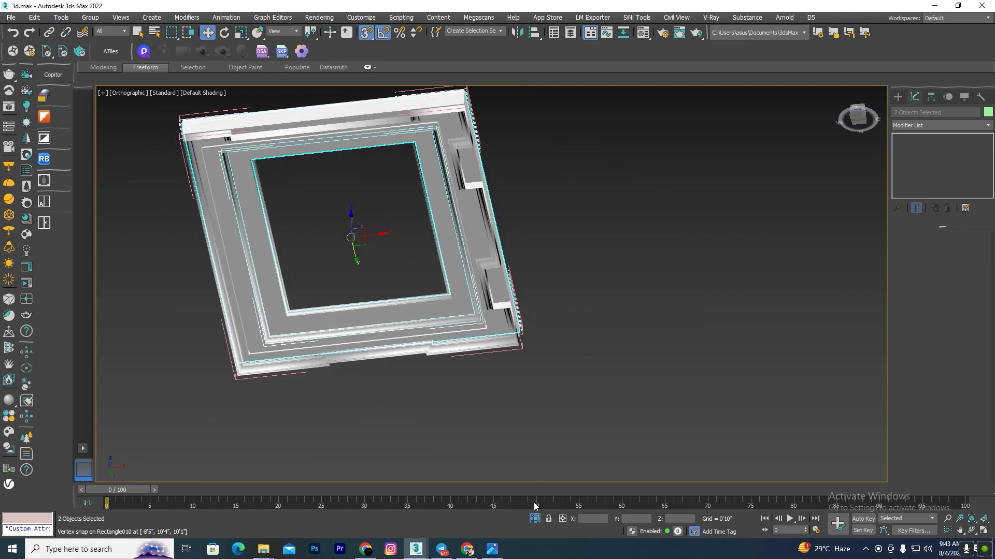
click(535, 519)
alt+middle_drag(649, 246, 674, 335)
click(673, 335)
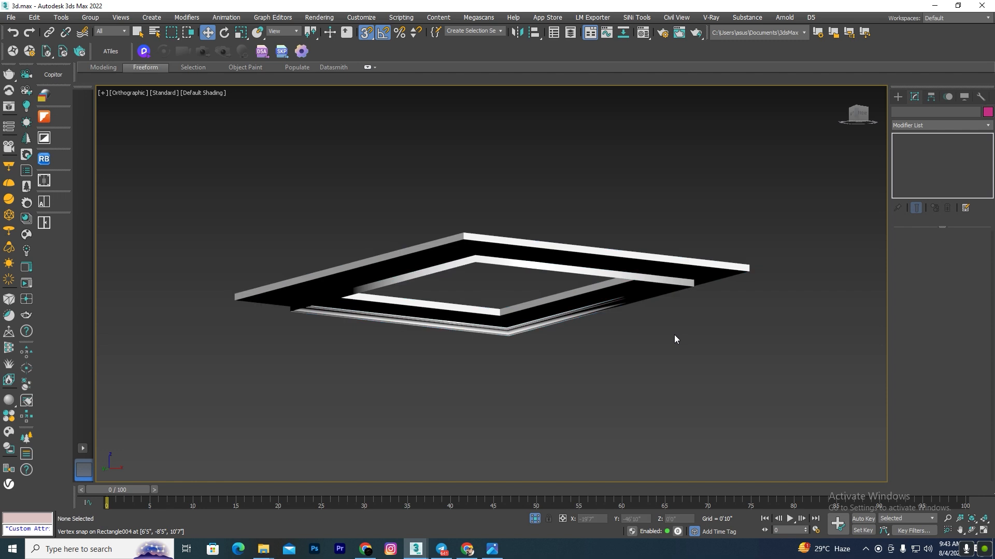
Draw a VRay plane light about 17'0" by 0'3" in the left view, in the gap between the frame and the moulding
key(l)
scroll(529, 233, up, 10)
scroll(688, 234, down, 6)
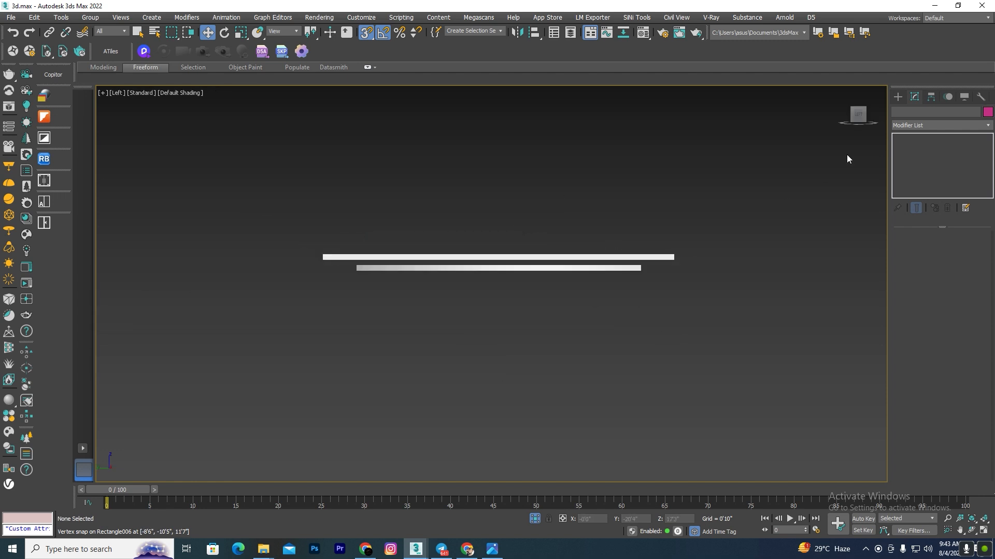
click(898, 96)
click(925, 113)
click(933, 127)
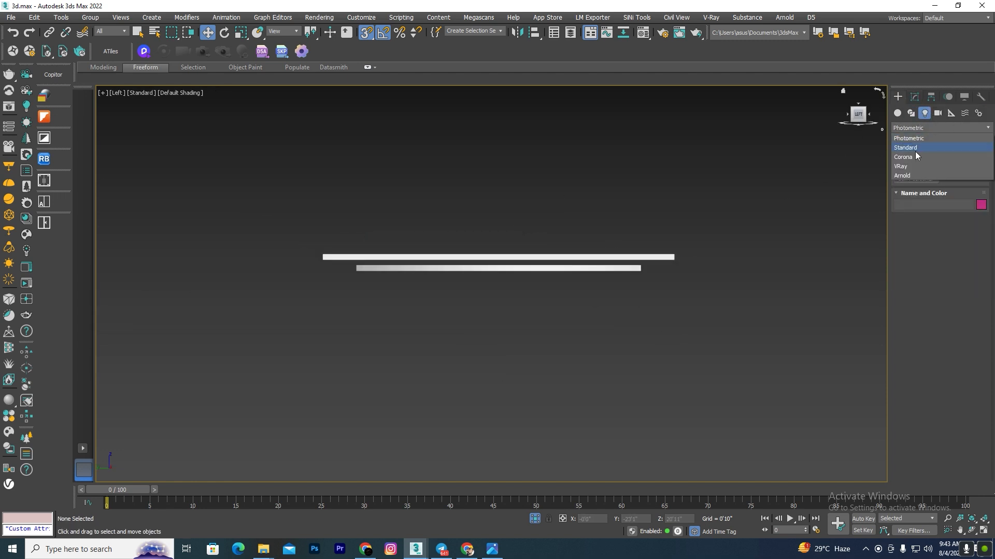
click(901, 167)
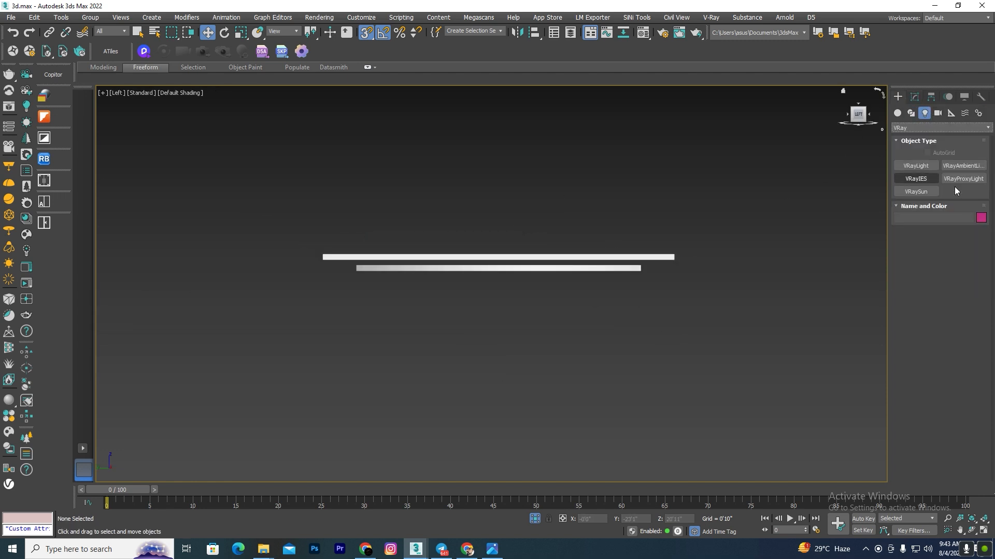
click(915, 166)
scroll(359, 280, up, 2)
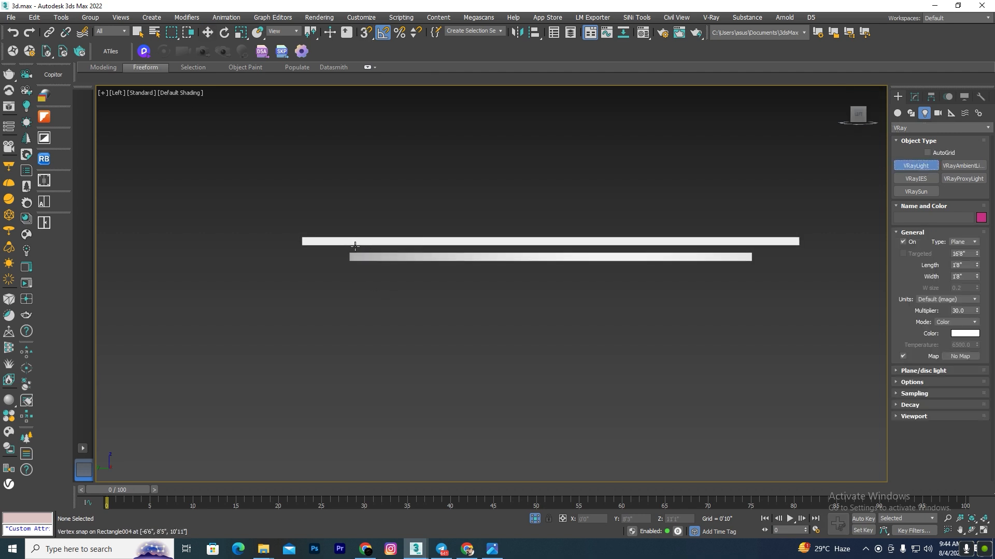
drag(350, 244, 705, 240)
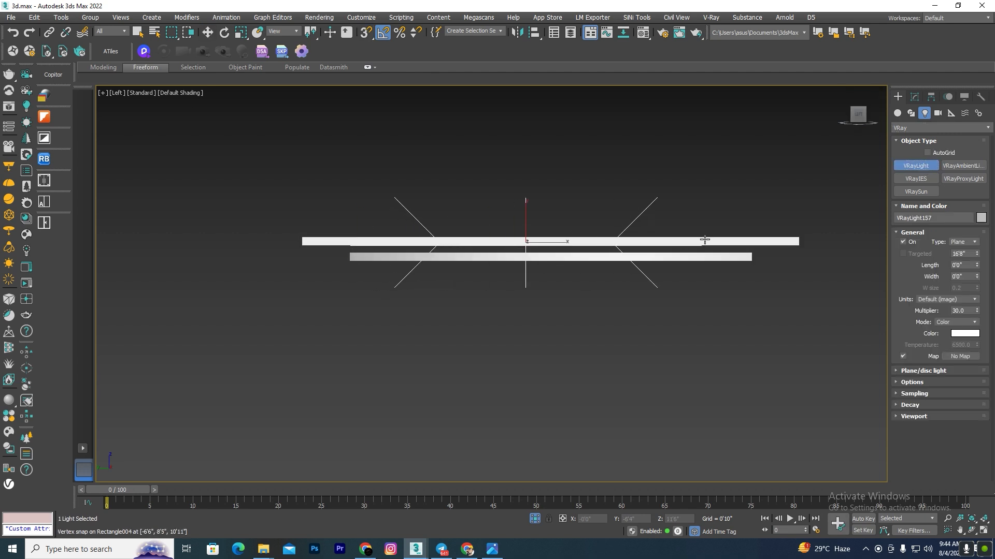
drag(766, 244, 751, 253)
key(w)
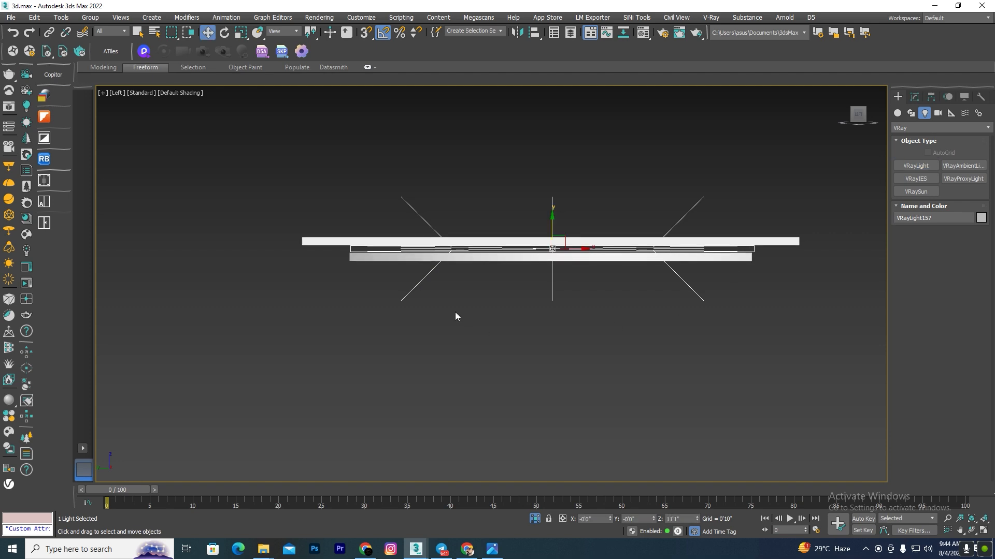
Mirror the plane light on X without cloning and move it along X onto the east side of the moulding, facing inward
alt+middle_drag(455, 312, 588, 294)
key(F3)
key(t)
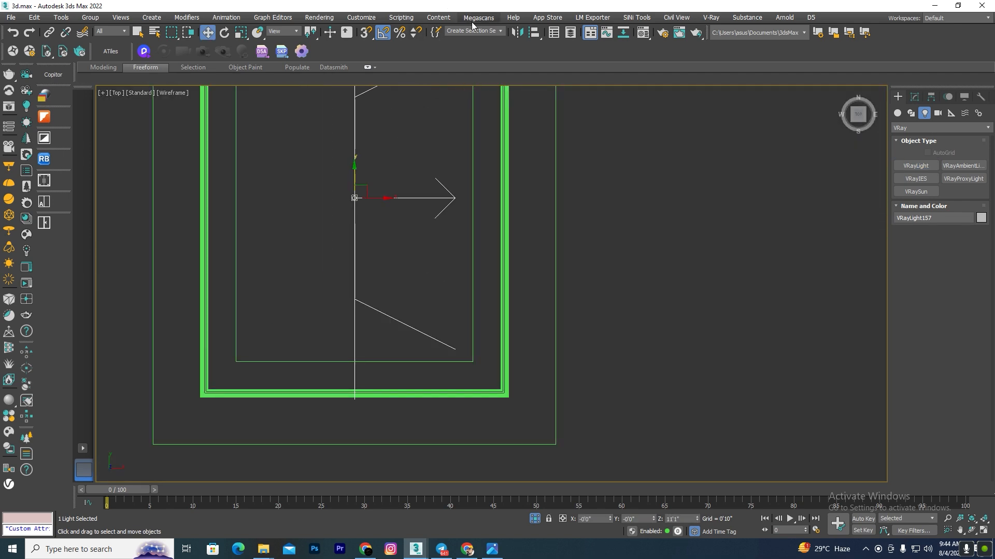
click(520, 35)
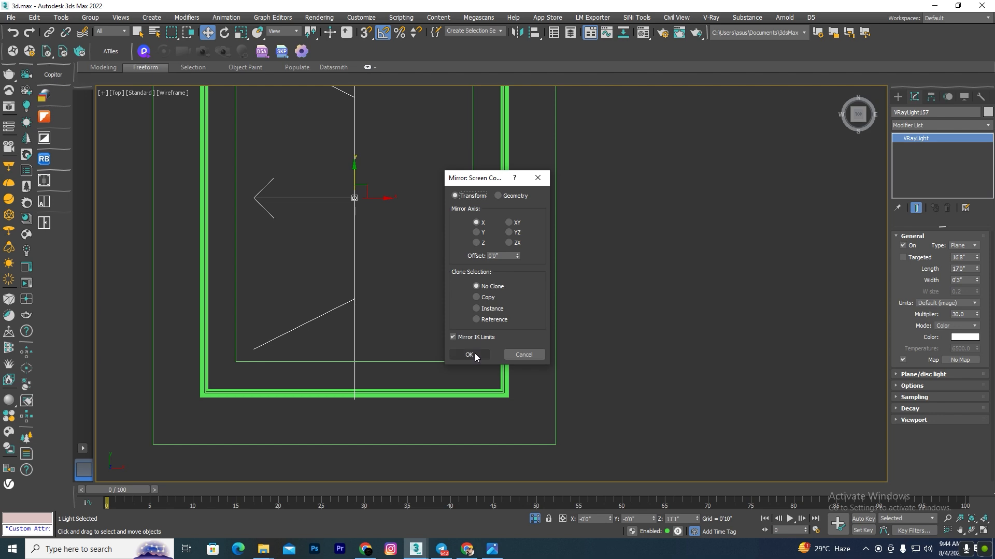
click(475, 353)
drag(387, 198, 536, 216)
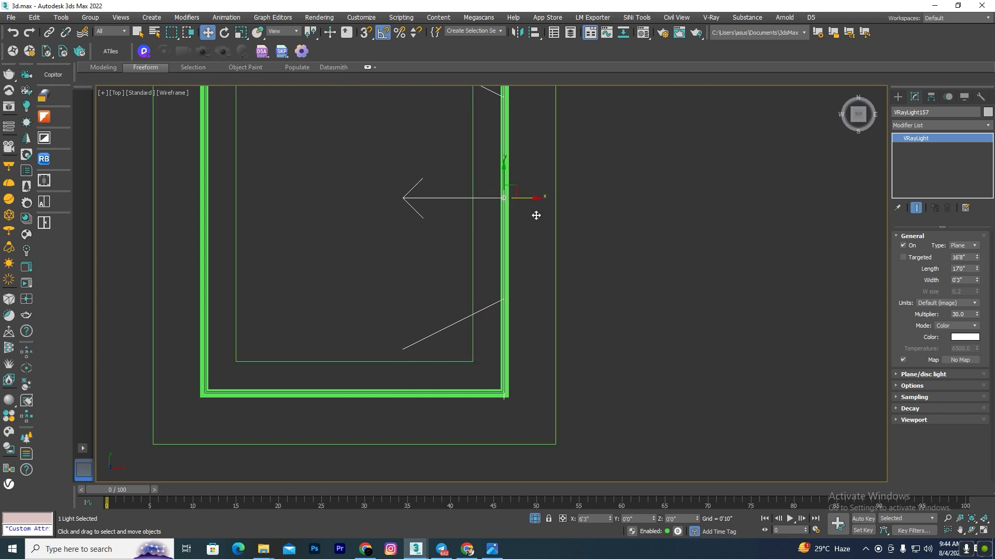
key(F3)
mouse_move(495, 307)
alt+middle_down()
mouse_move(523, 270)
mouse_move(593, 217)
alt+middle_up()
scroll(366, 213, up, 6)
scroll(481, 266, down, 5)
alt+middle_drag(481, 266, 510, 263)
scroll(403, 300, down, 4)
Close the ceiling group, end the isolation and isolate the full ceiling together with the plane light
drag(560, 426, 392, 100)
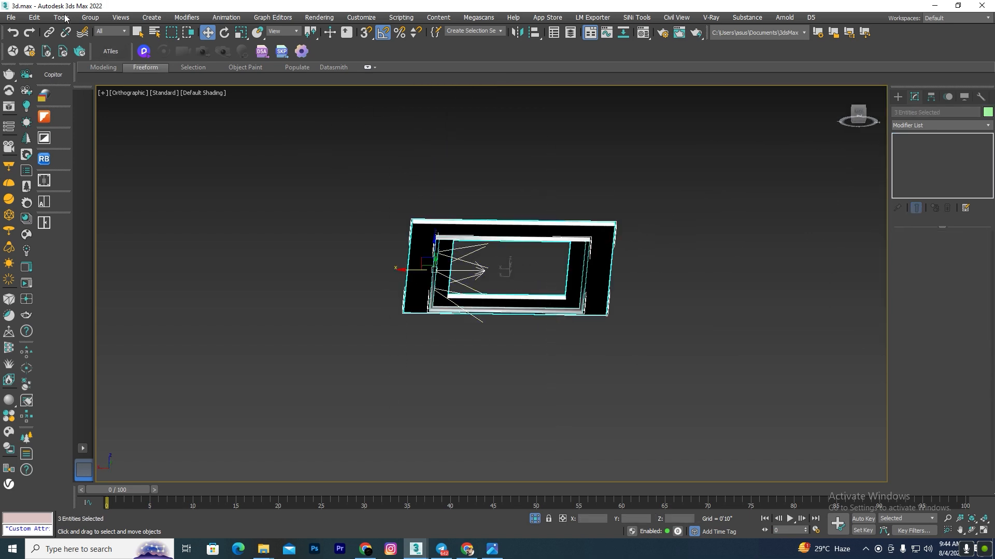
click(89, 18)
click(96, 85)
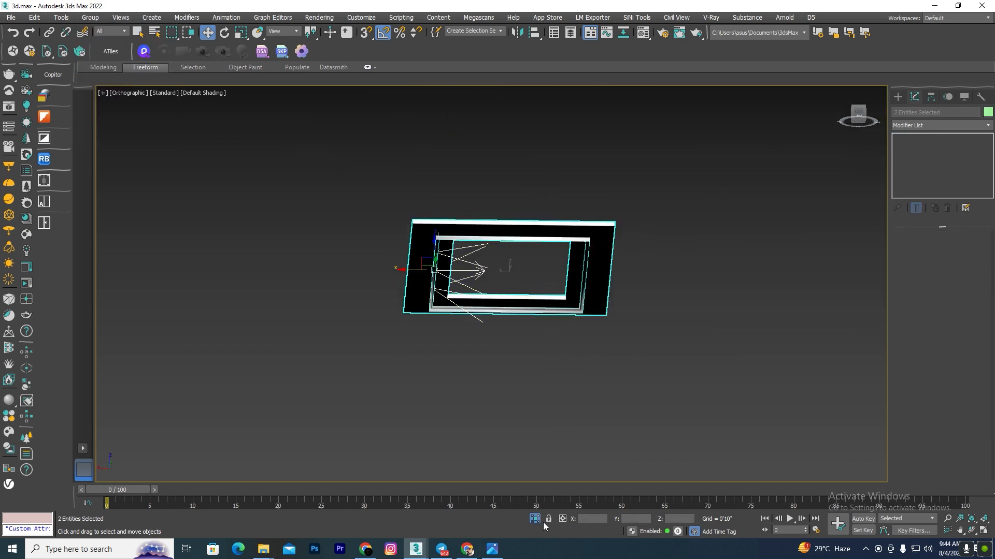
click(536, 518)
key(F3)
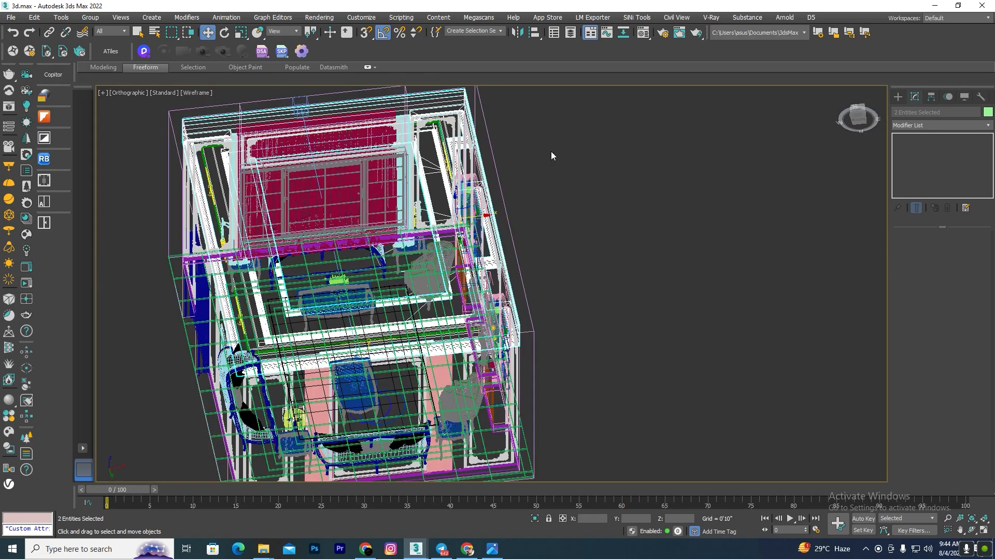
alt+middle_drag(466, 202, 397, 169)
scroll(532, 228, up, 10)
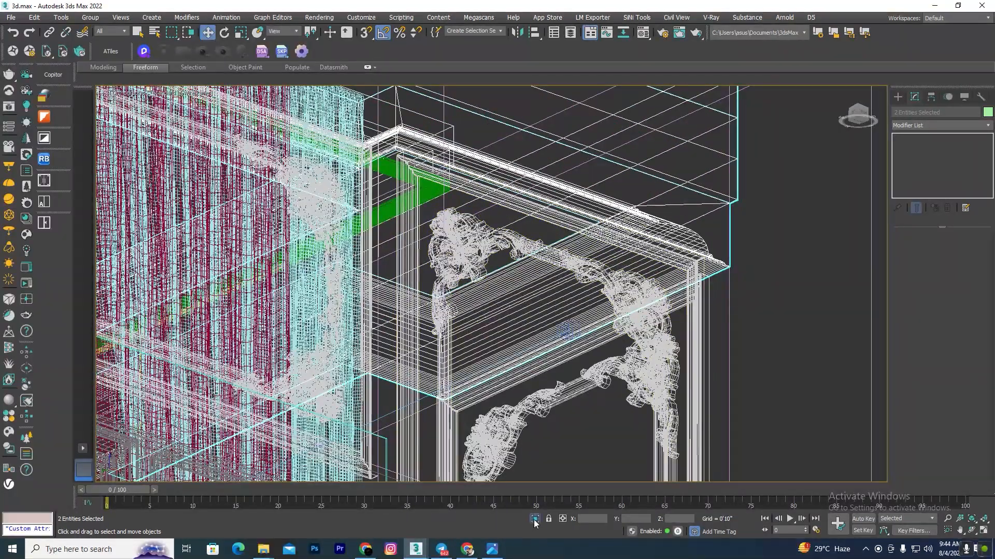
click(536, 518)
alt+middle_drag(599, 396, 625, 343)
key(F3)
click(701, 425)
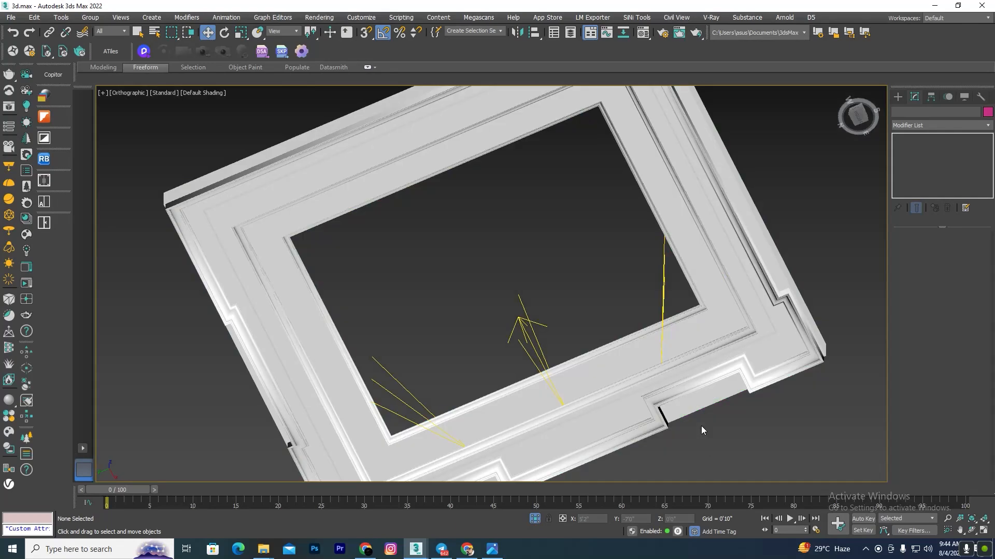
Select the plane light on the east side of the ceiling moulding and set its width to 0'2"
scroll(626, 249, down, 4)
alt+middle_drag(626, 300, 660, 334)
scroll(530, 149, up, 8)
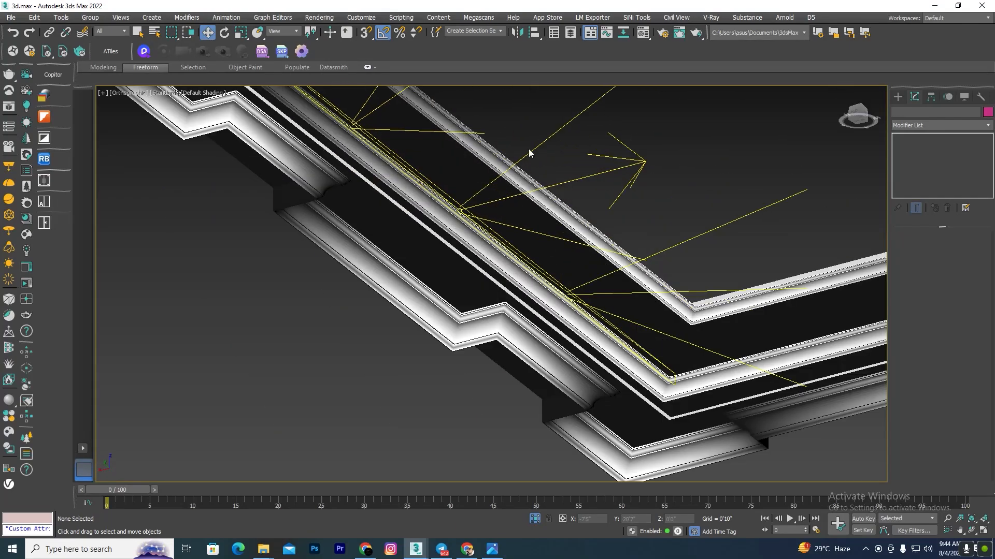
scroll(477, 199, up, 5)
click(478, 226)
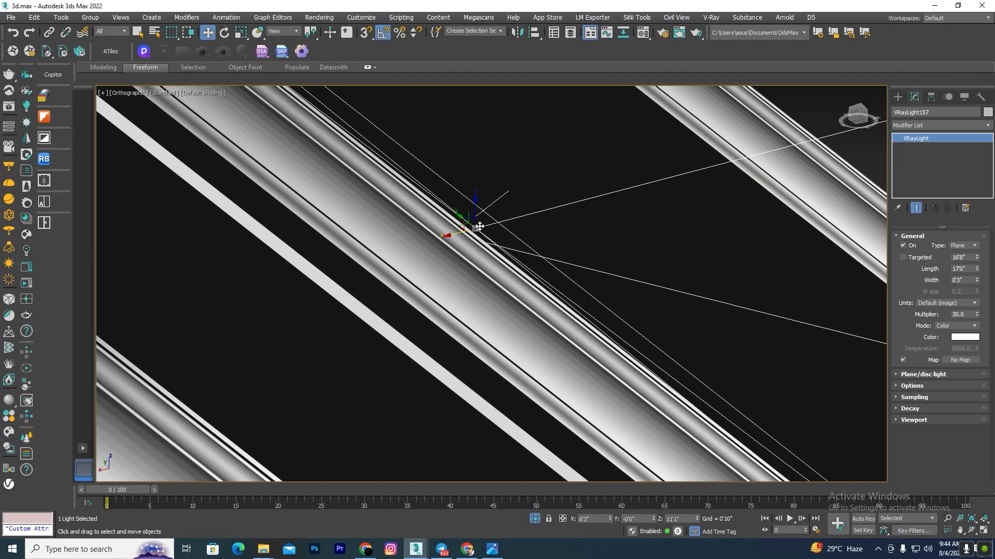
key(l)
key(F3)
scroll(267, 195, up, 10)
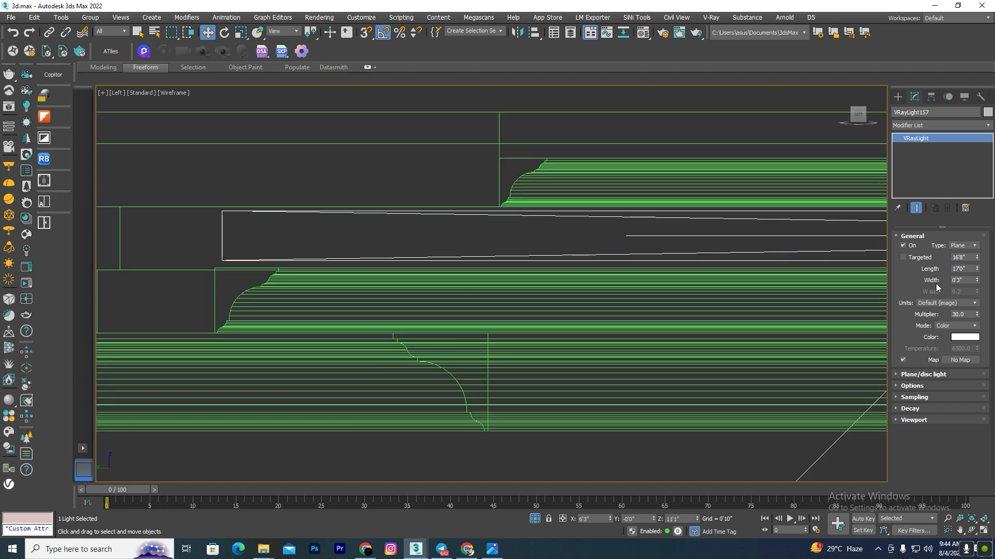
text(2)
key(Return)
Examine how the narrowed plane light sits in the gap above the ceiling moulding
scroll(477, 228, down, 7)
alt+middle_drag(477, 228, 410, 244)
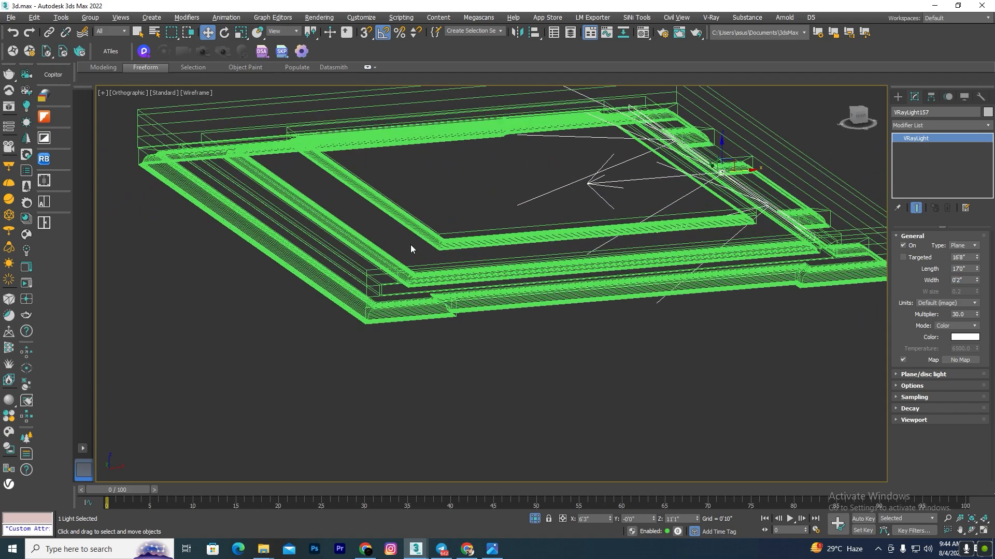
key(F3)
mouse_move(626, 313)
alt+middle_down()
mouse_move(655, 229)
mouse_move(739, 215)
alt+middle_up()
mouse_move(738, 215)
middle_down()
mouse_move(702, 242)
mouse_move(661, 242)
middle_up()
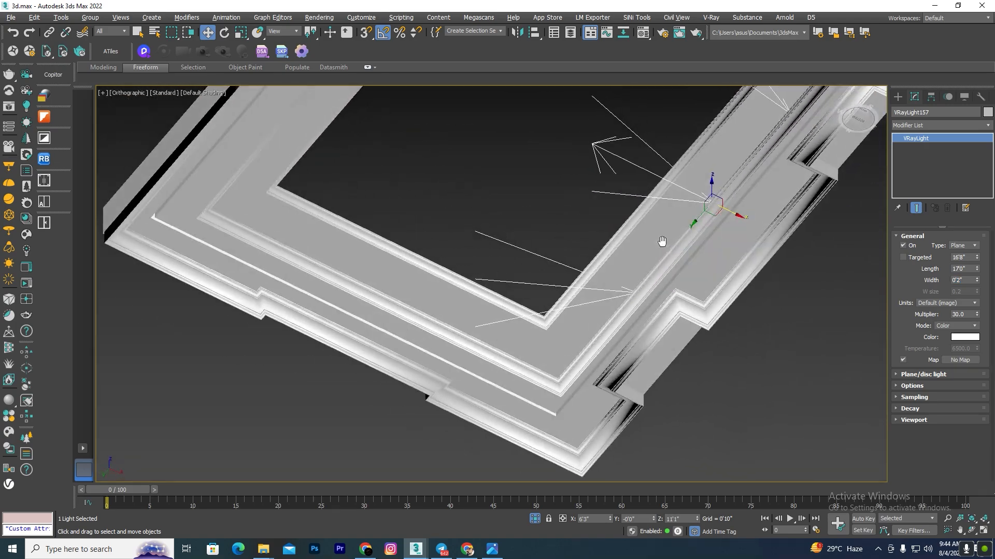
scroll(707, 211, up, 5)
scroll(642, 206, down, 5)
mouse_move(642, 206)
alt+middle_down()
mouse_move(669, 232)
mouse_move(731, 245)
alt+middle_up()
Clone the east plane light as an instance along X onto the west side of the moulding and mirror it on X without cloning
key(t)
key(F3)
scroll(474, 200, down, 6)
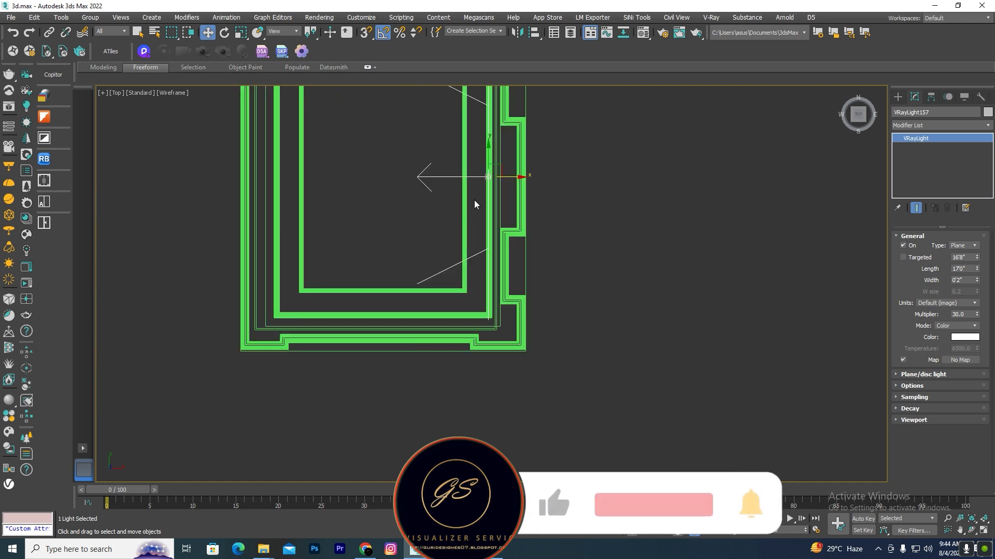
scroll(522, 302, up, 4)
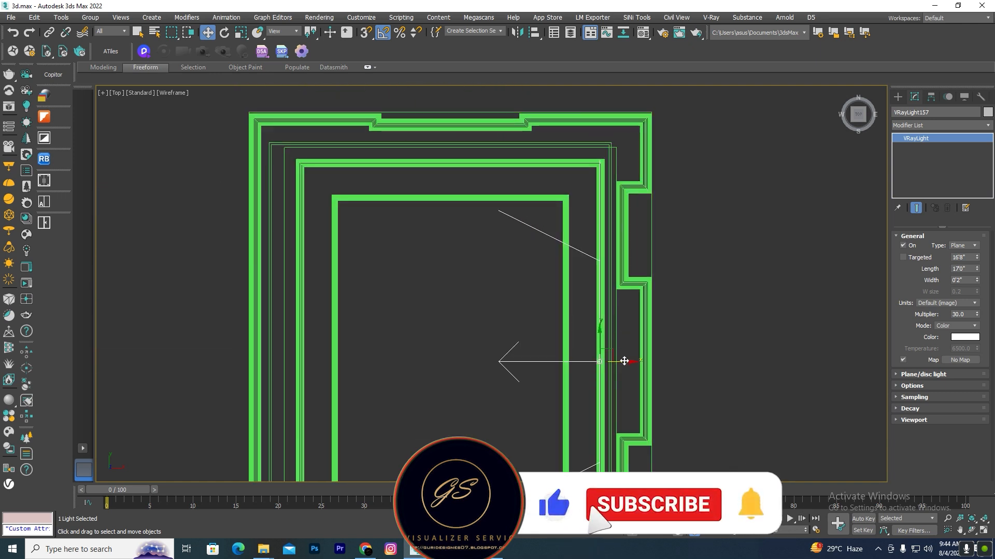
shift+drag(624, 361, 324, 361)
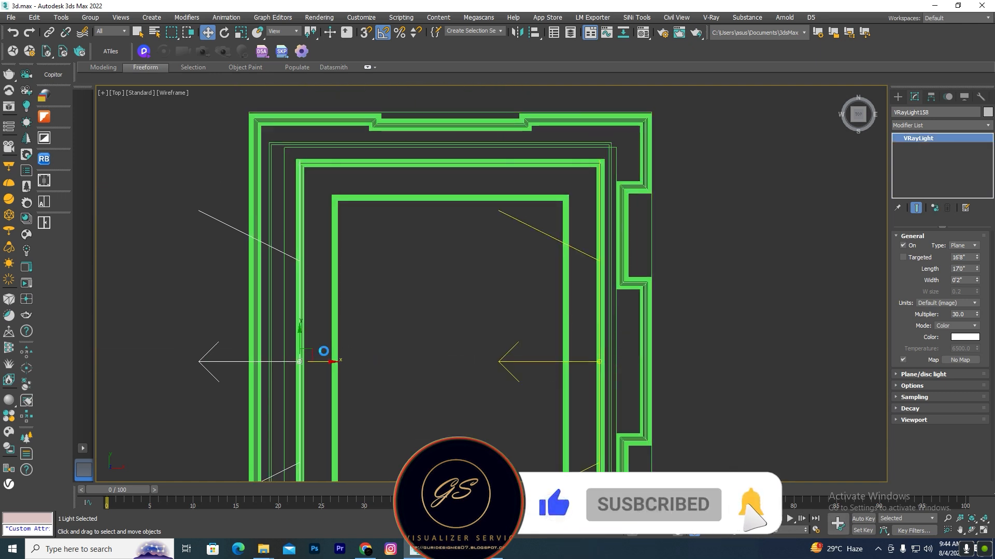
click(445, 253)
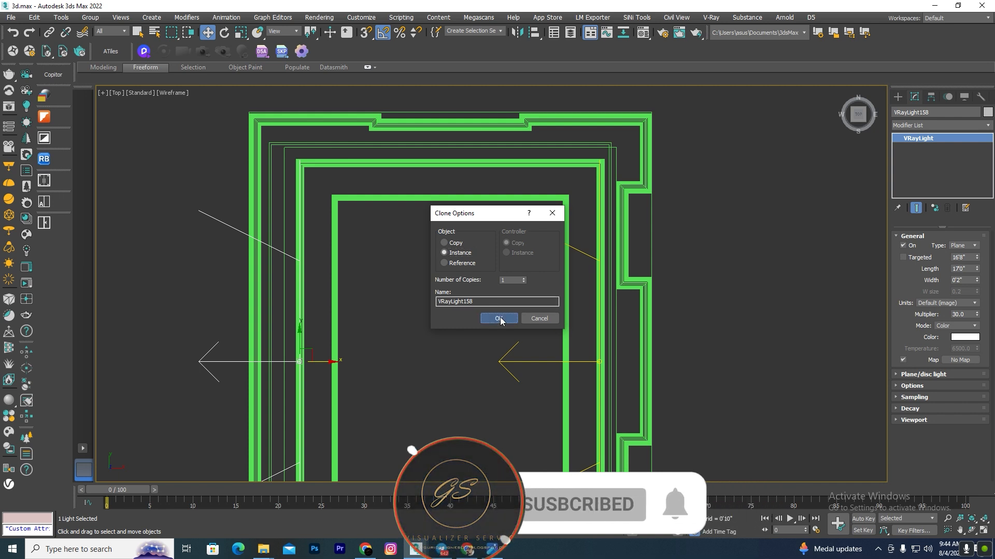
click(498, 318)
click(518, 32)
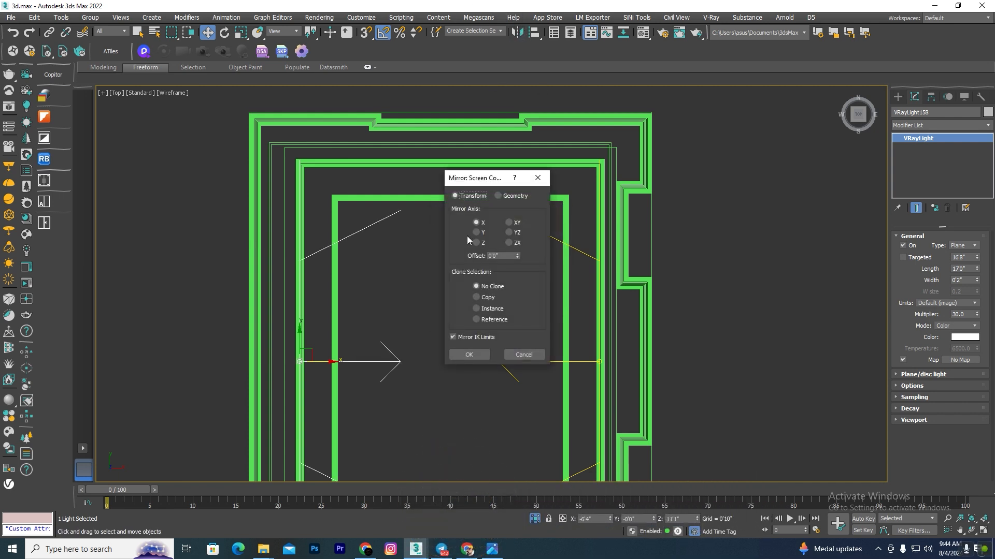
click(469, 355)
Clone the west light as an instance, rotate it to face north and place it on the south side of the moulding
scroll(414, 212, down, 5)
scroll(370, 270, up, 3)
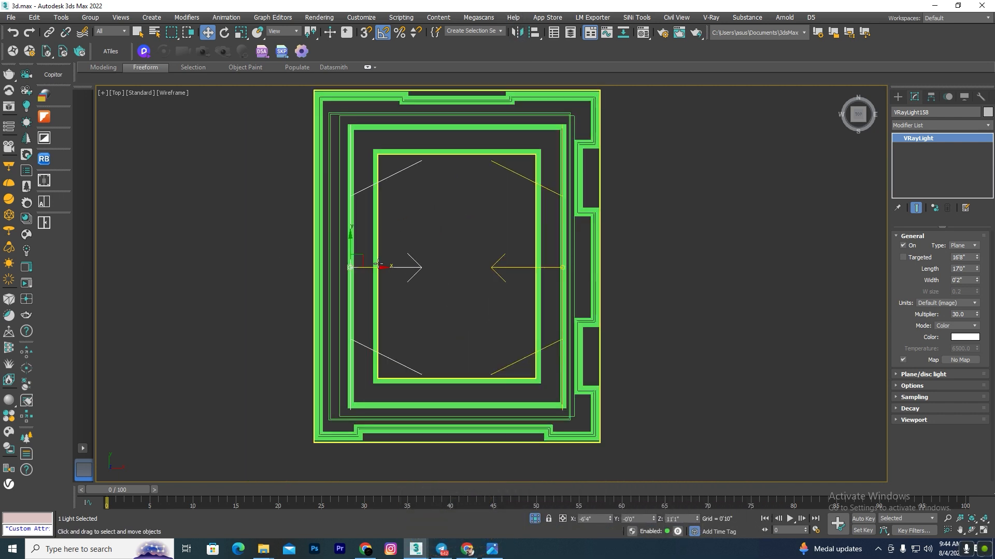
shift+drag(463, 271, 473, 292)
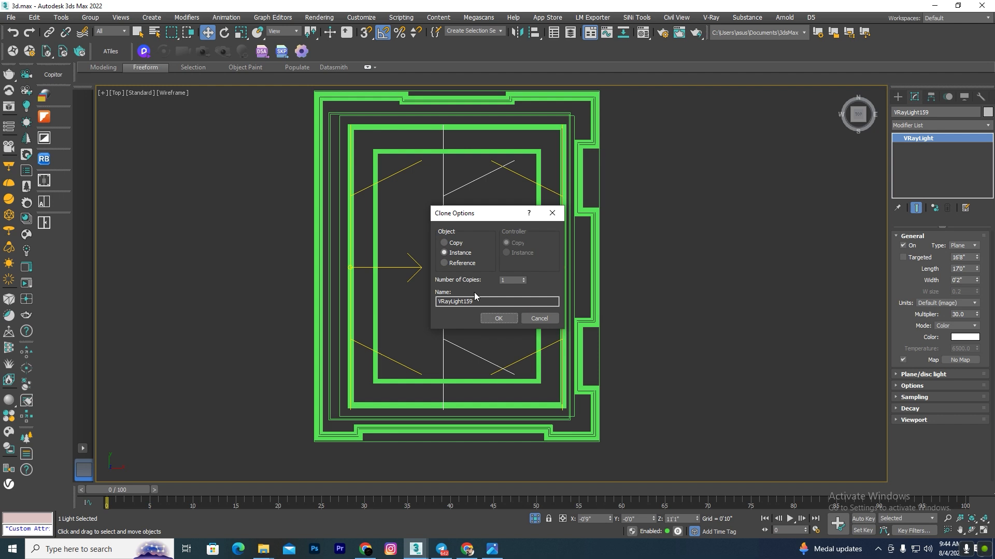
click(492, 319)
key(e)
drag(460, 241, 476, 339)
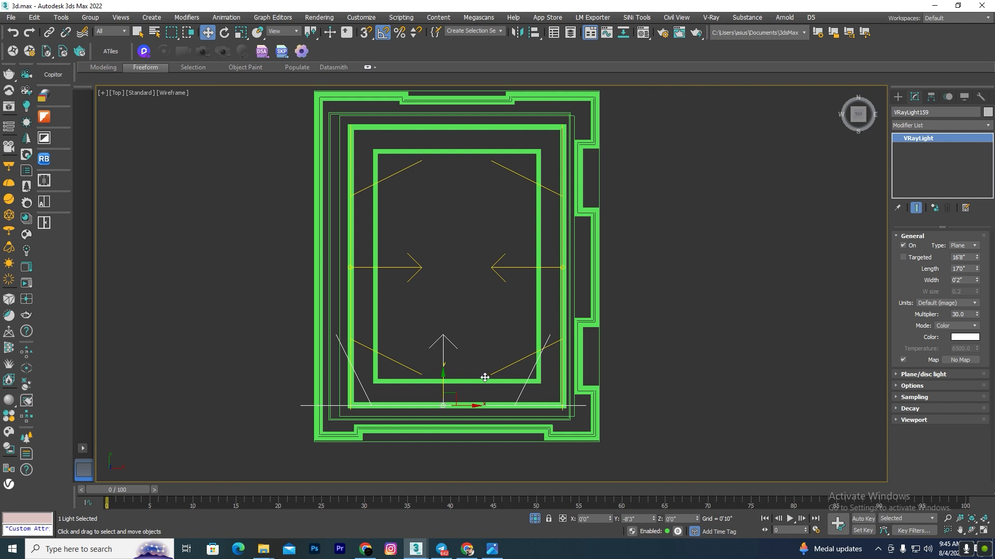
Scale the south light down along X to the moulding's width and centre it between the two side lights
scroll(454, 410, up, 3)
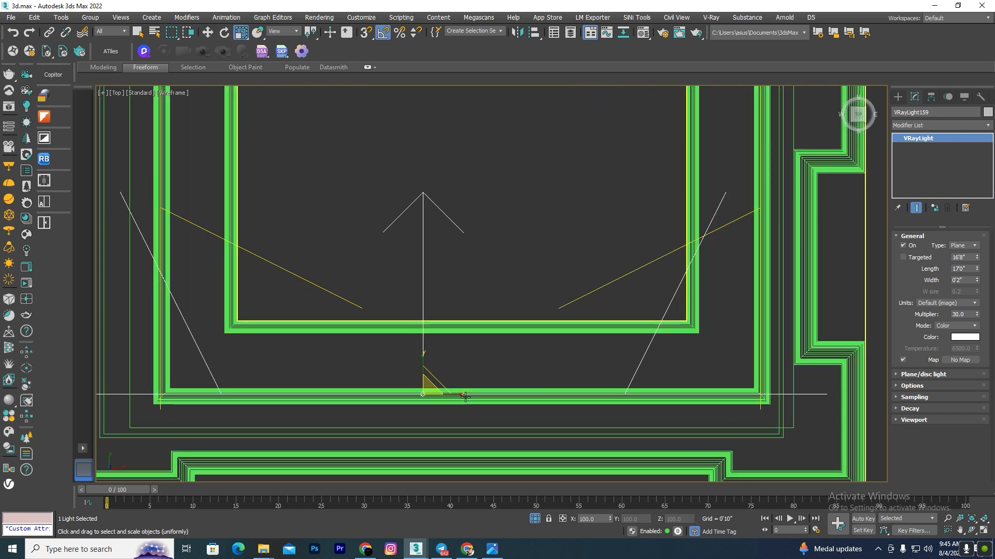
drag(456, 393, 500, 393)
key(w)
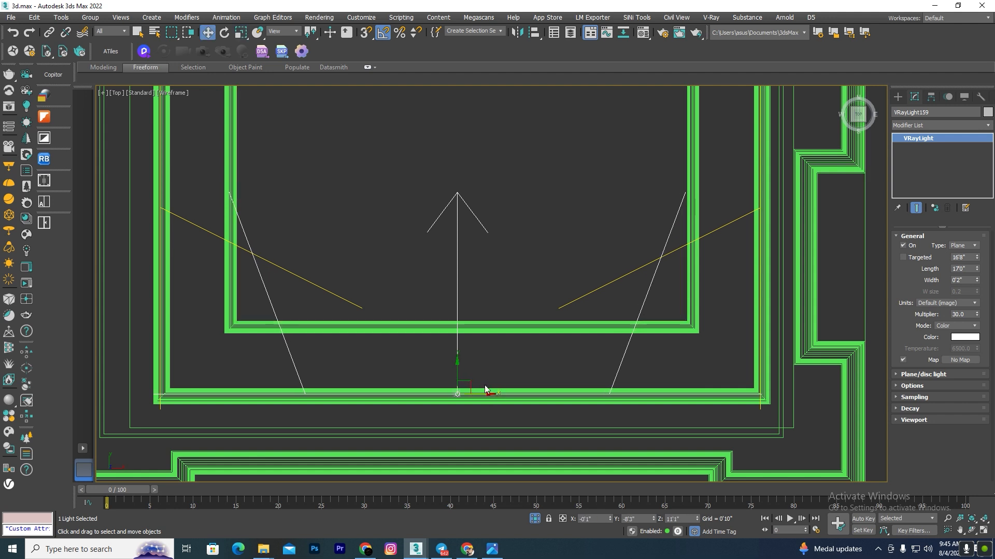
mouse_move(484, 392)
mouse_down()
mouse_move(502, 392)
mouse_move(491, 392)
mouse_up()
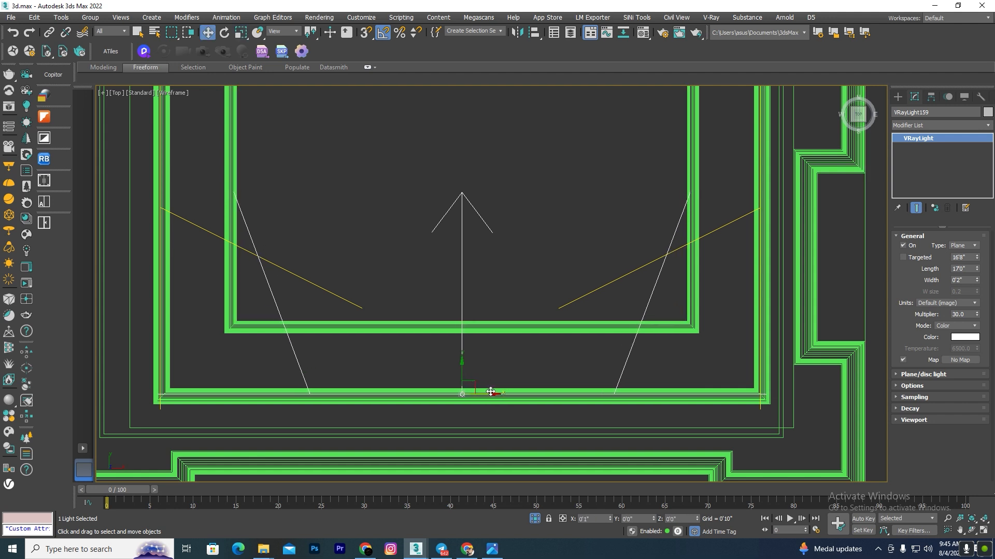
Clone the south light as an instance along Y onto the north side of the moulding
scroll(458, 392, down, 8)
click(465, 263)
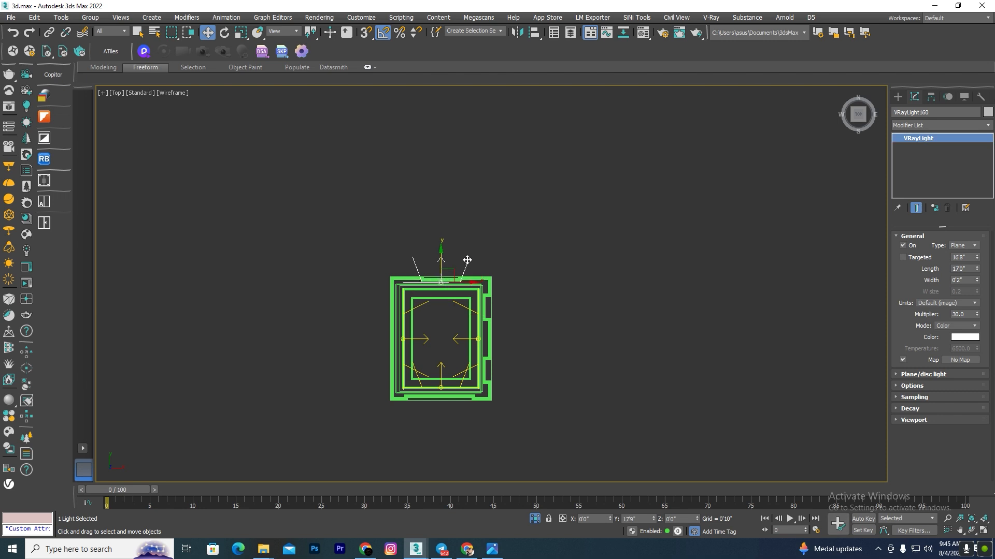
key(ctrl+v)
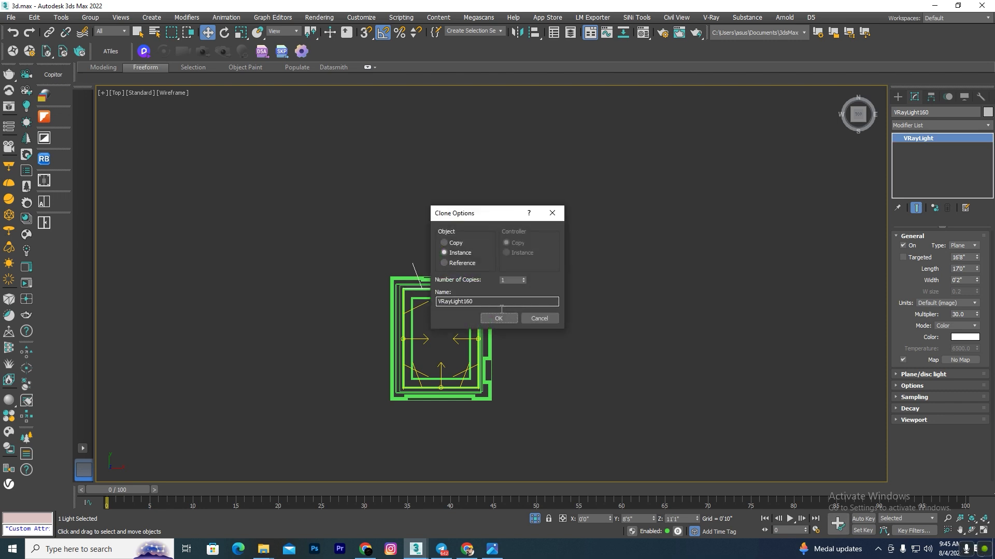
click(499, 319)
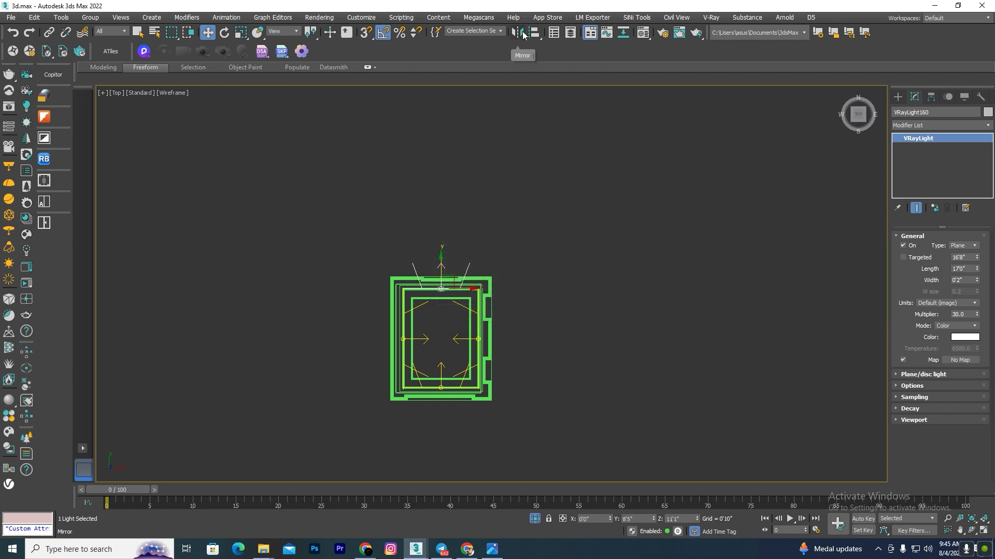
Mirror the north light on Y without cloning and move it slightly south along Y onto the moulding
click(518, 33)
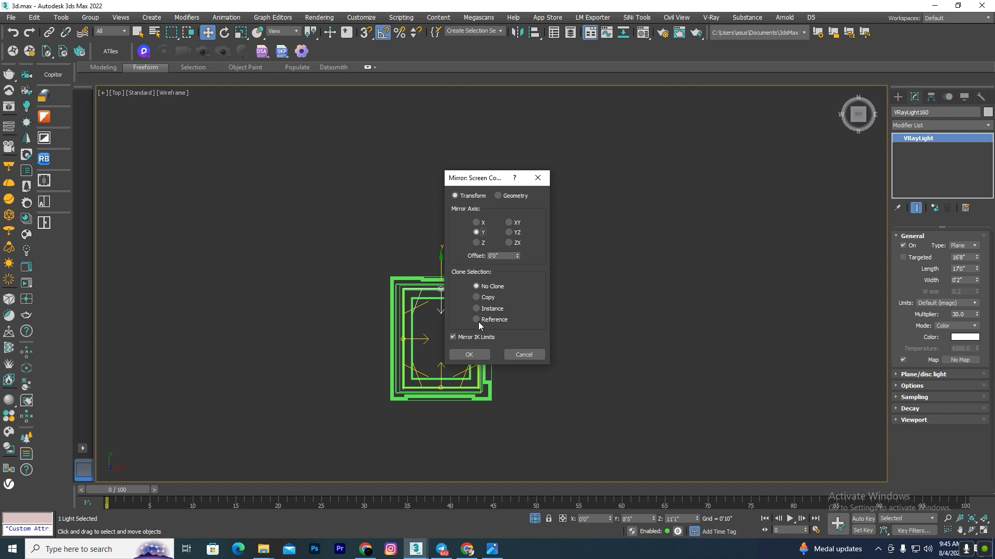
click(475, 357)
key(z)
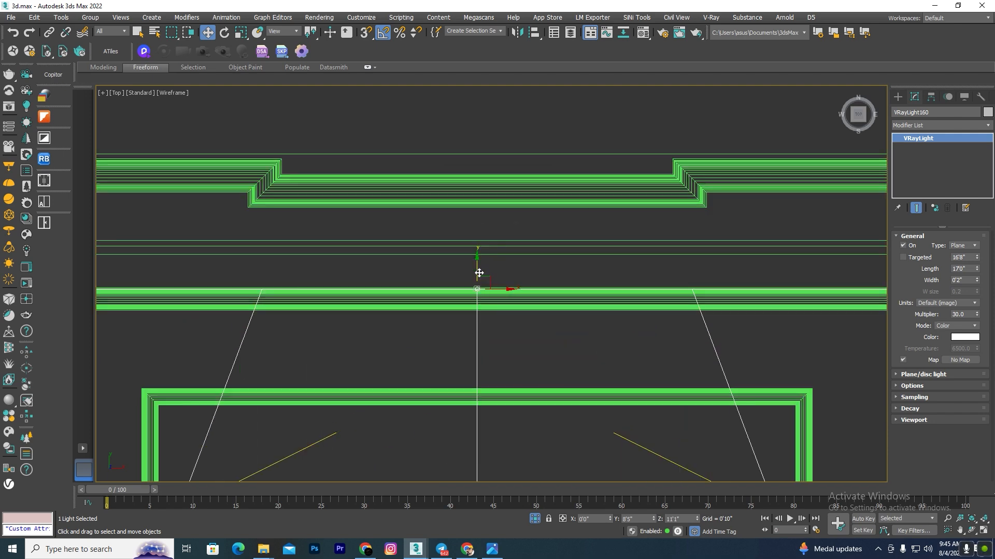
drag(479, 273, 483, 287)
Examine the four plane lights around the moulding from below and above the shaded ceiling
key(F3)
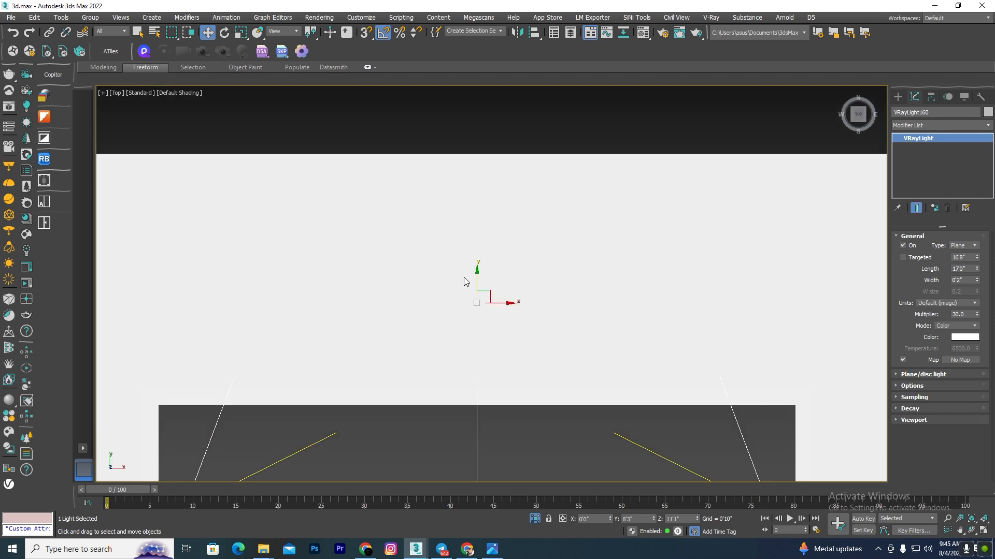
scroll(410, 269, down, 6)
mouse_move(389, 374)
alt+middle_down()
mouse_move(446, 223)
mouse_move(497, 230)
alt+middle_up()
scroll(555, 361, up, 2)
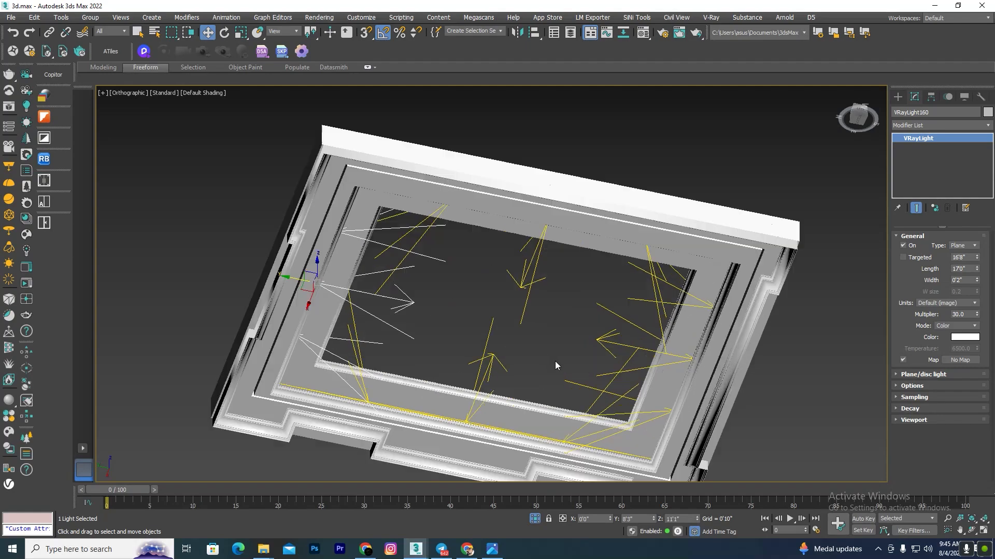
click(499, 327)
scroll(491, 283, down, 2)
scroll(585, 359, up, 3)
scroll(427, 305, down, 2)
scroll(426, 310, down, 3)
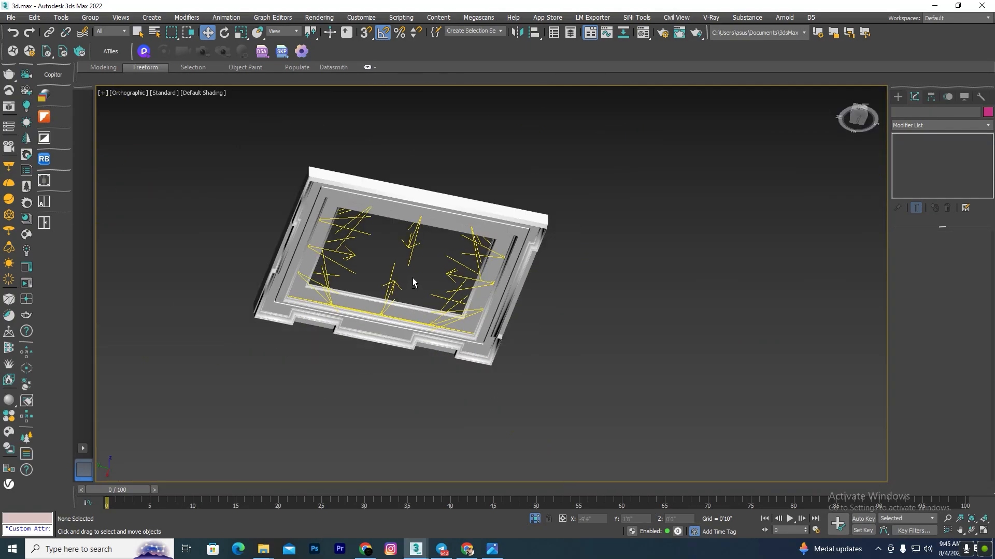
alt+middle_drag(412, 278, 451, 117)
scroll(452, 117, up, 3)
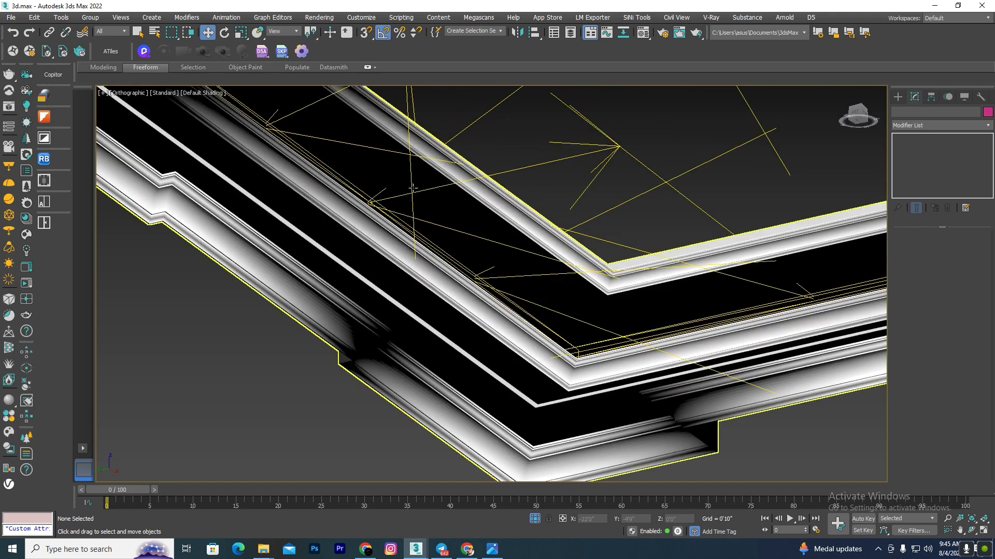
scroll(518, 181, down, 3)
scroll(589, 166, up, 3)
scroll(513, 240, down, 3)
alt+middle_drag(512, 239, 520, 299)
scroll(520, 299, down, 3)
scroll(452, 214, up, 5)
scroll(518, 246, up, 3)
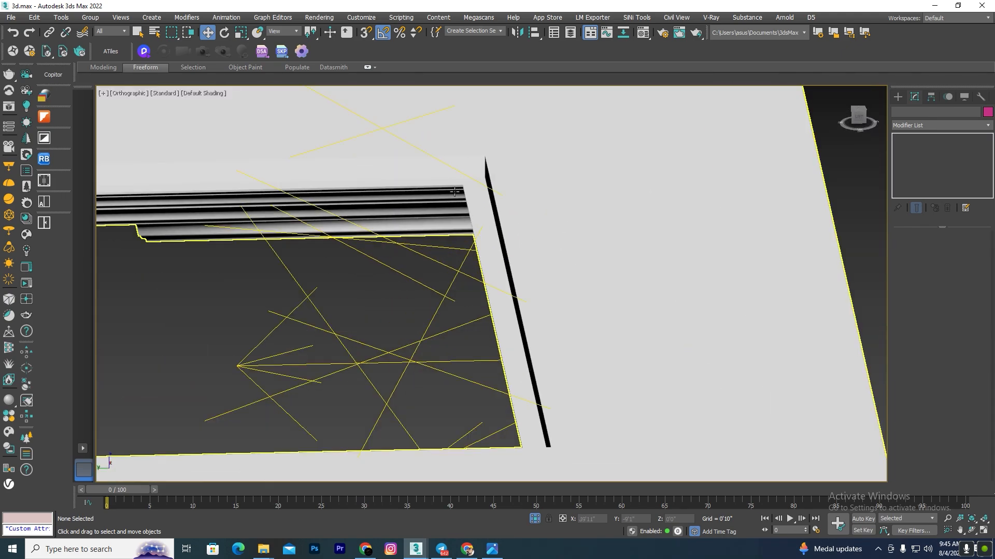
scroll(455, 191, down, 4)
Select only the four plane lights in the left view and clone them upward as instances into the gap above the topmost moulding
key(l)
key(F3)
scroll(423, 256, down, 4)
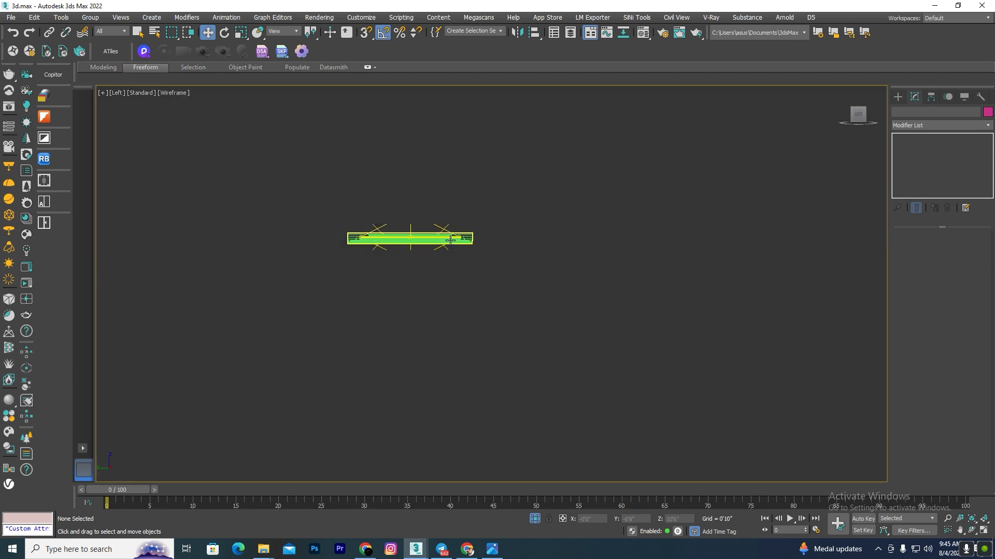
scroll(434, 226, up, 6)
scroll(504, 254, down, 3)
key(ctrl+a)
scroll(534, 263, up, 3)
alt+drag(577, 162, 532, 384)
mouse_move(322, 232)
shift+mouse_down()
mouse_move(349, 188)
mouse_move(360, 225)
shift+mouse_up()
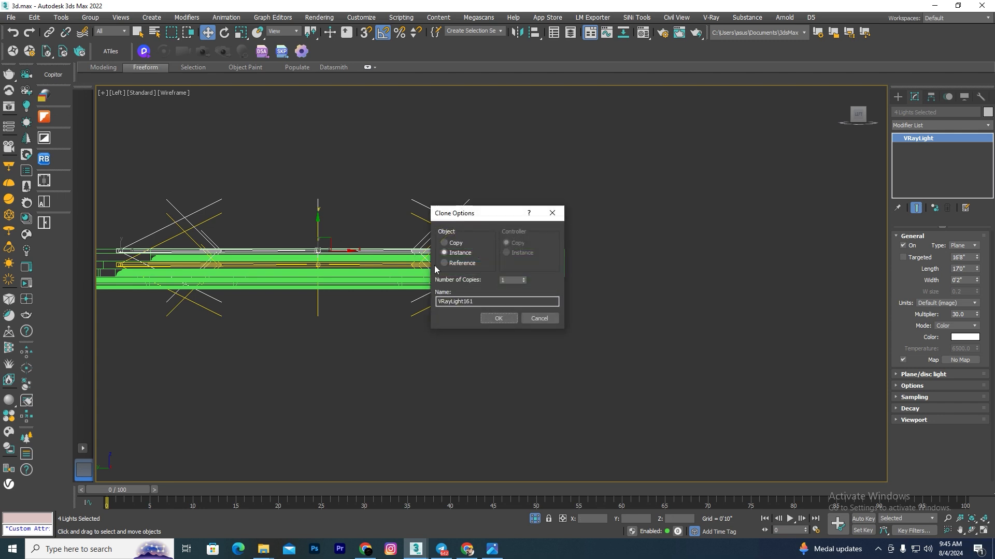
click(497, 319)
Add the ceiling to the selected upper lights, end the current isolation and isolate the ceiling with these four lights
scroll(557, 254, up, 3)
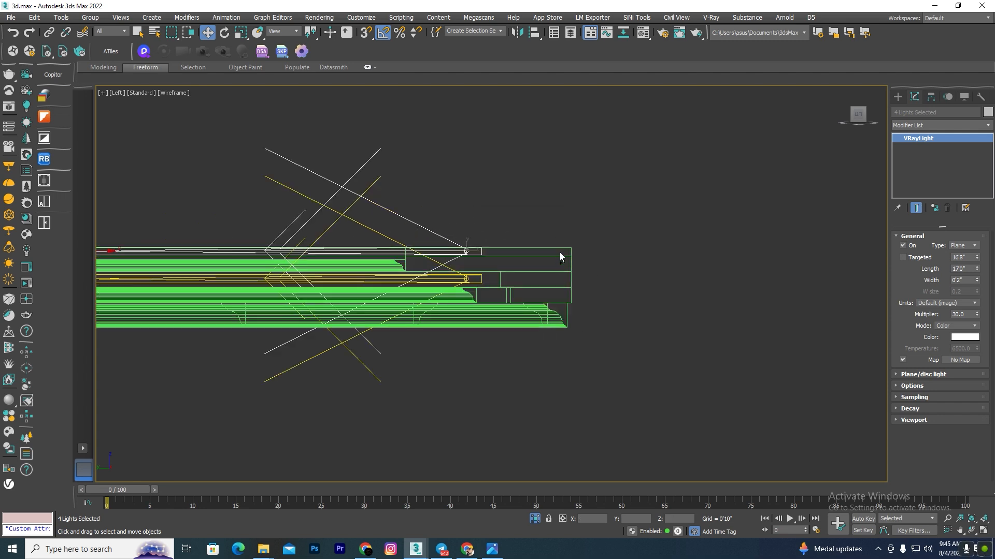
ctrl+click(564, 270)
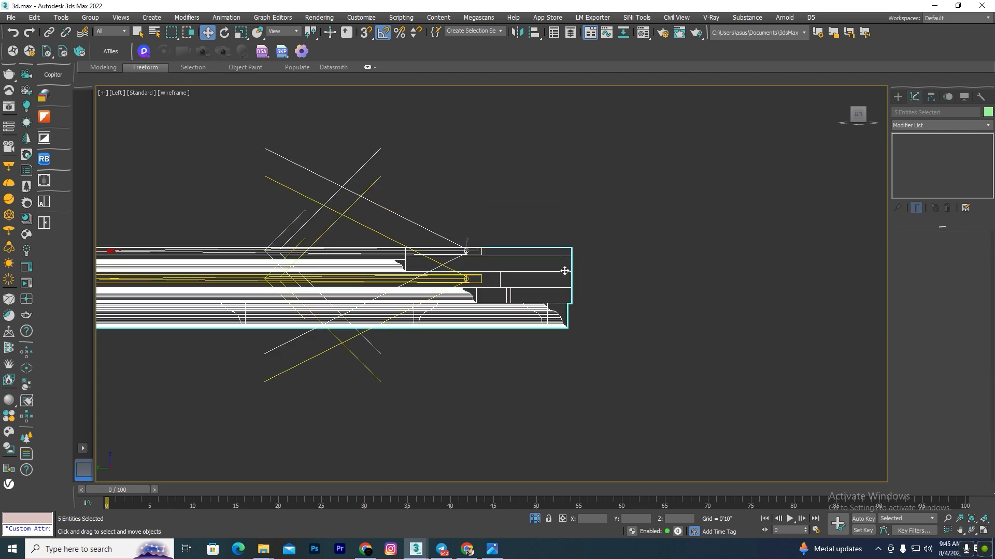
click(533, 519)
click(533, 520)
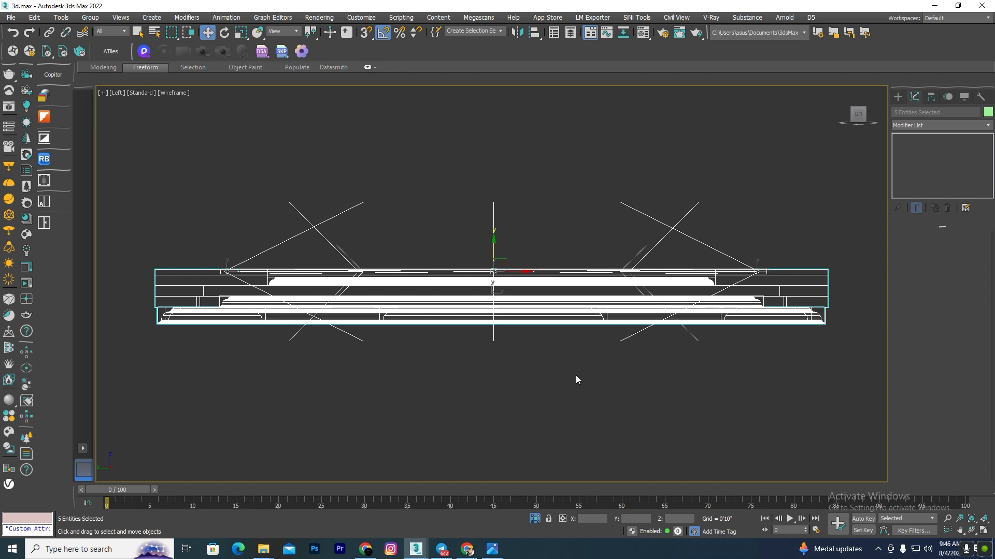
Move the upper east light inward along X to about 4'10", onto the east side of the innermost moulding
key(t)
scroll(415, 308, down, 4)
click(514, 226)
key(F3)
scroll(553, 220, down, 3)
scroll(544, 217, up, 3)
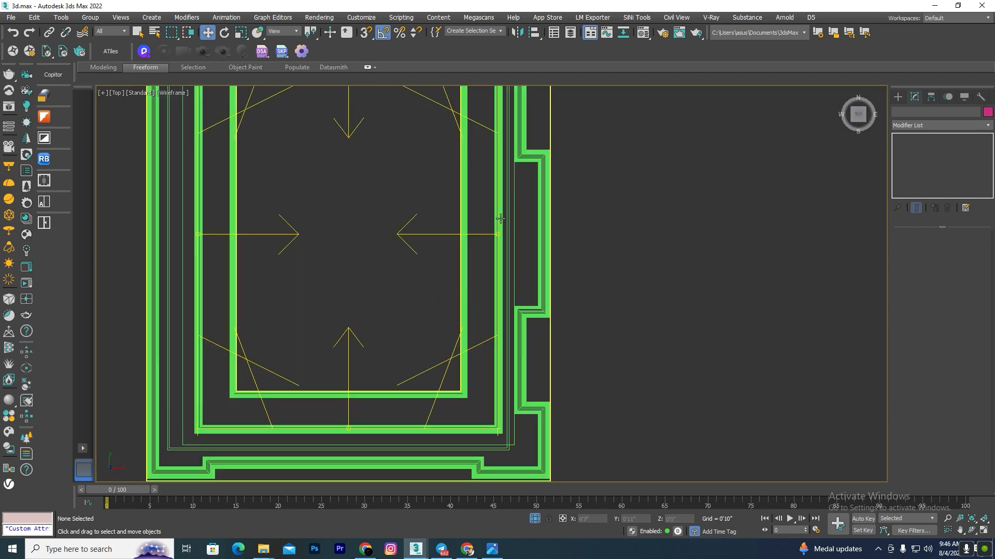
scroll(475, 234, down, 5)
alt+middle_drag(433, 252, 459, 240)
scroll(459, 240, up, 5)
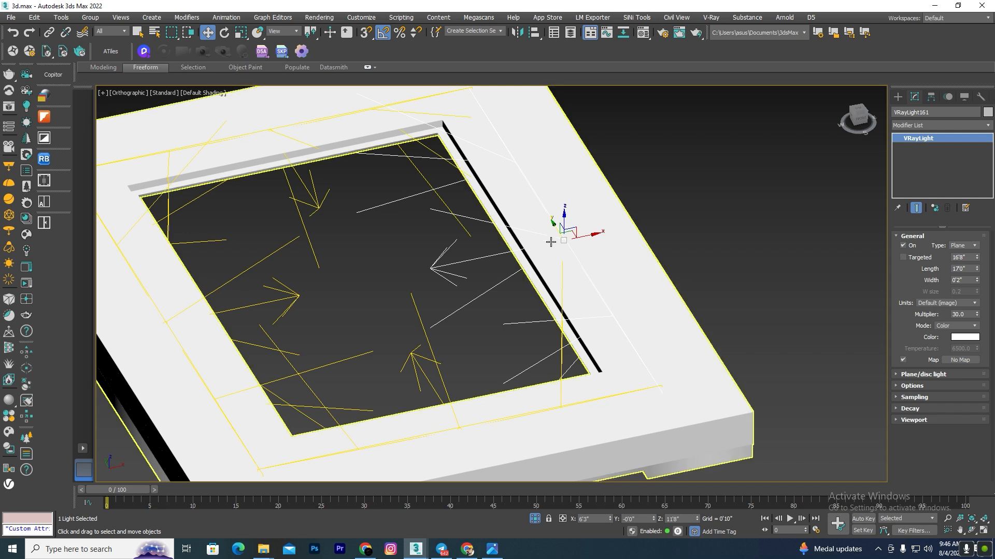
drag(584, 234, 540, 230)
In the top view, scale the upper east light along Y to about 81% and nudge it along Y to fit the innermost moulding
key(t)
key(F3)
scroll(430, 284, down, 5)
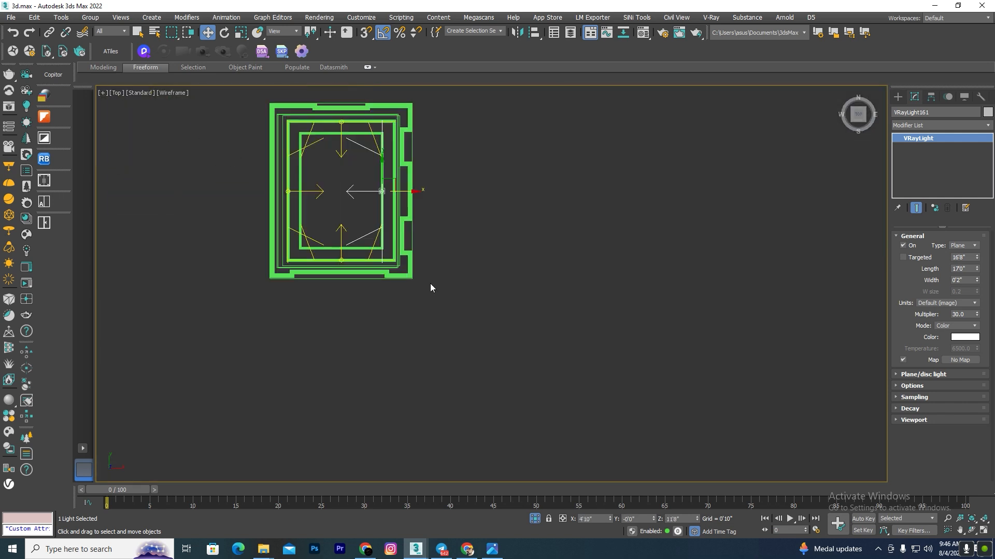
scroll(384, 195, up, 3)
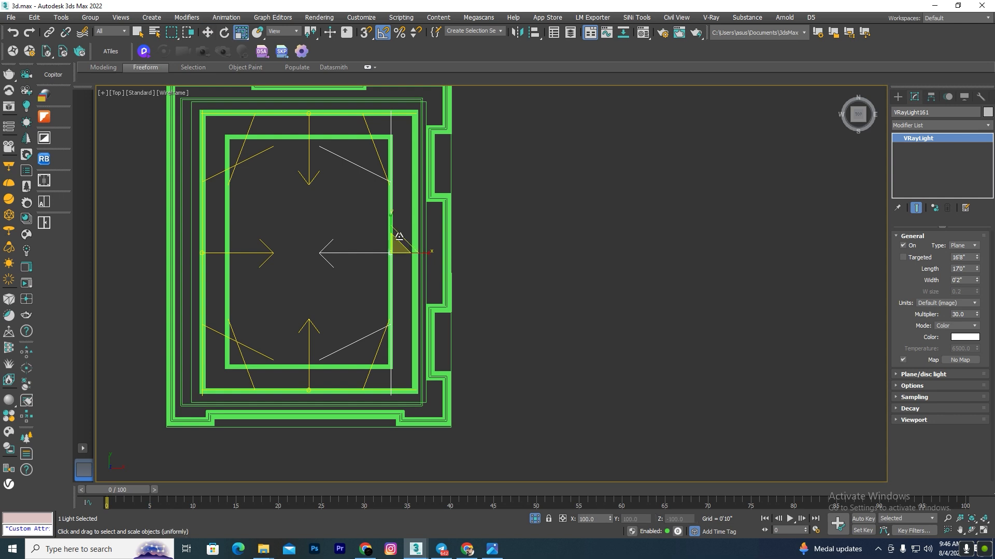
scroll(384, 231, up, 2)
scroll(389, 218, down, 2)
key(r)
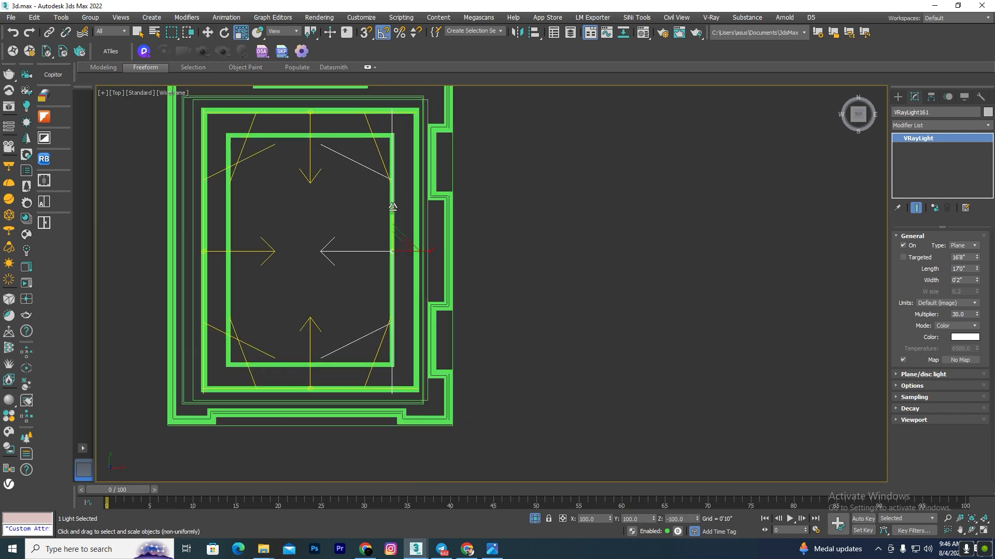
drag(392, 207, 401, 215)
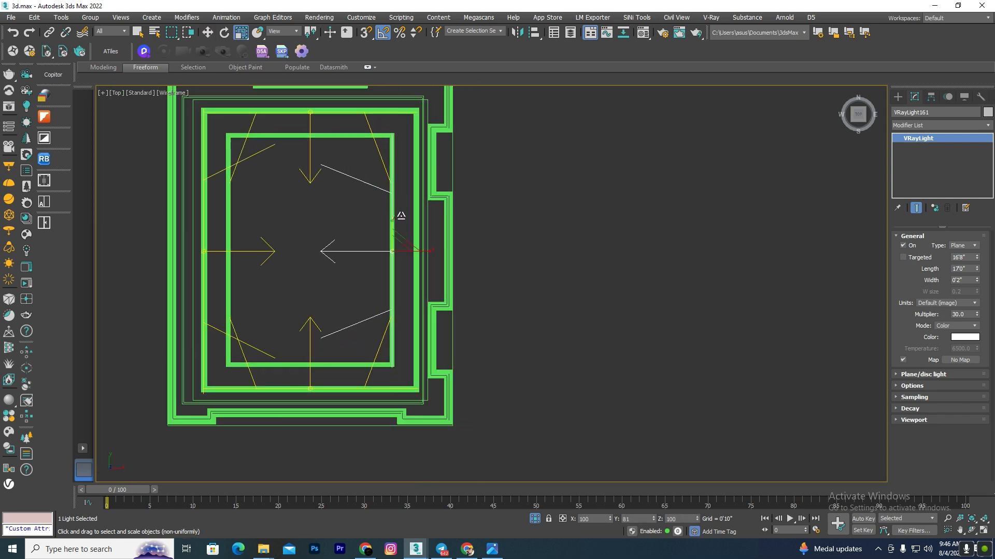
key(w)
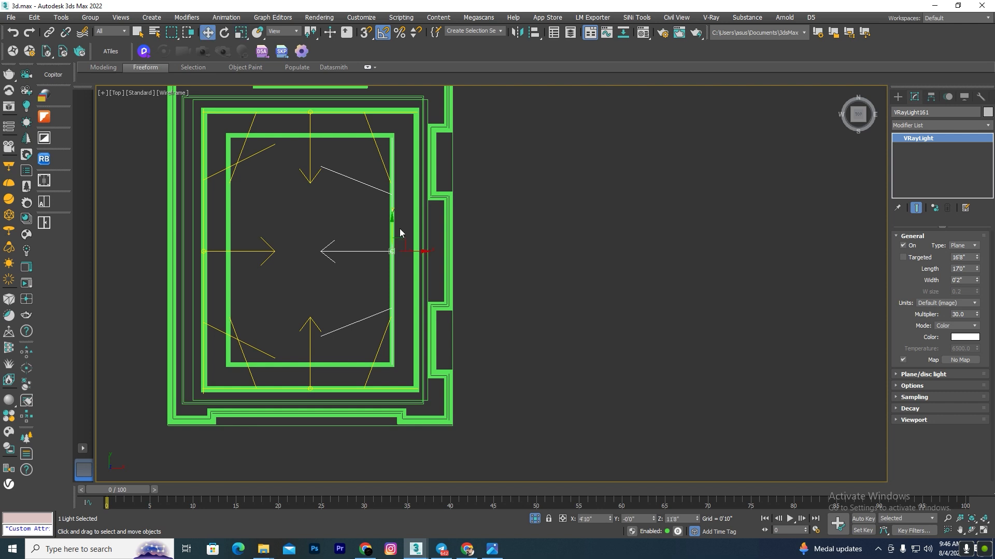
drag(393, 224, 392, 220)
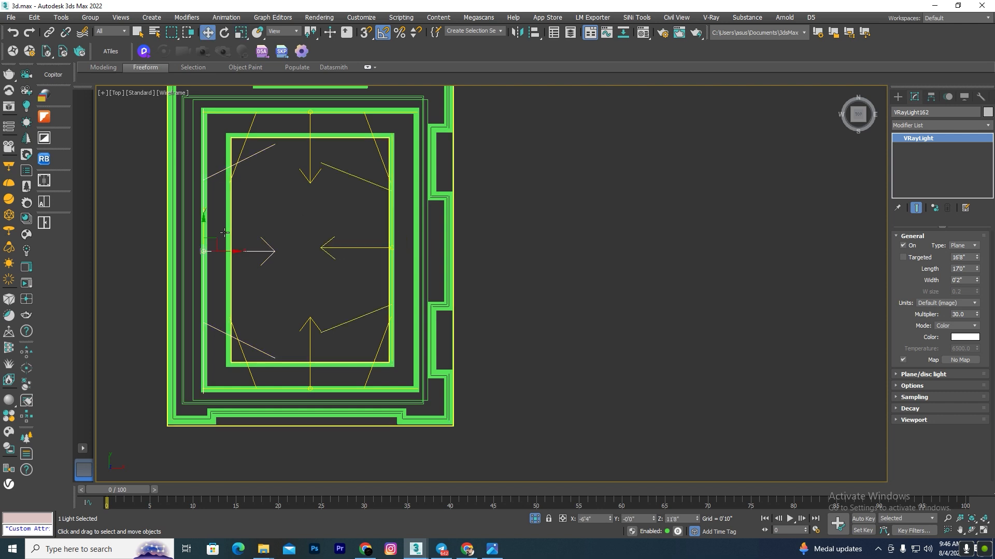
Move the upper west light inward to X about -4'9", scale it along Y to about 83% and align it with the innermost moulding
drag(218, 249, 246, 248)
key(r)
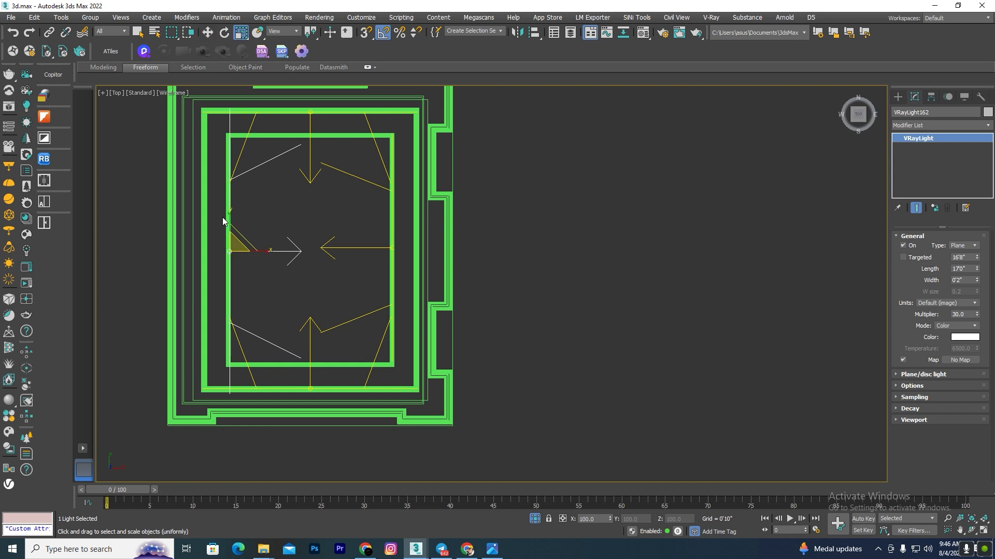
drag(229, 215, 230, 220)
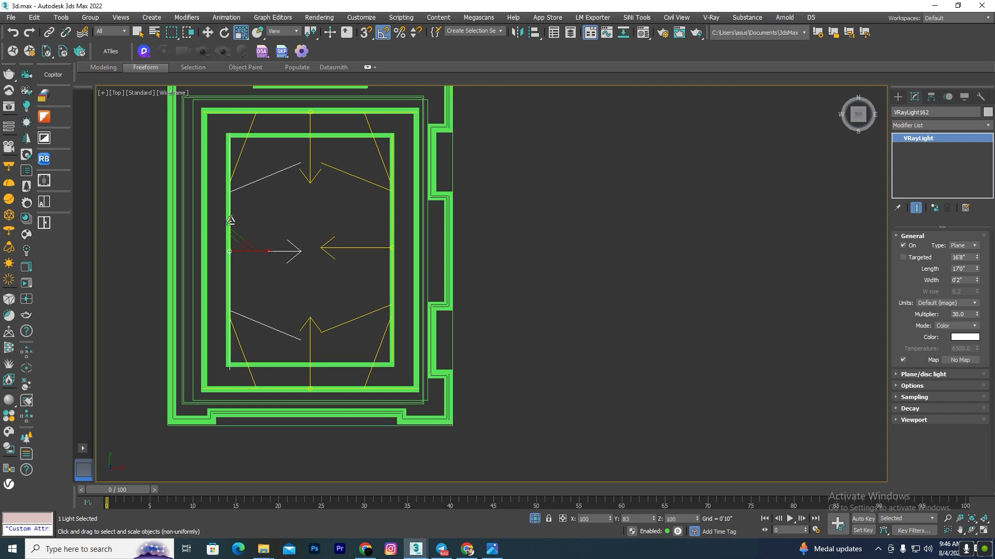
key(w)
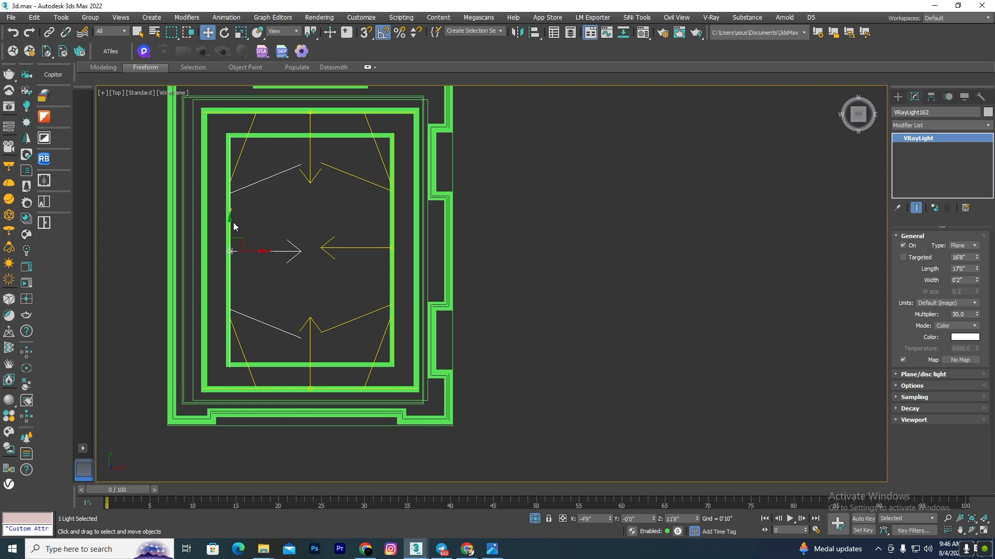
drag(230, 227, 247, 248)
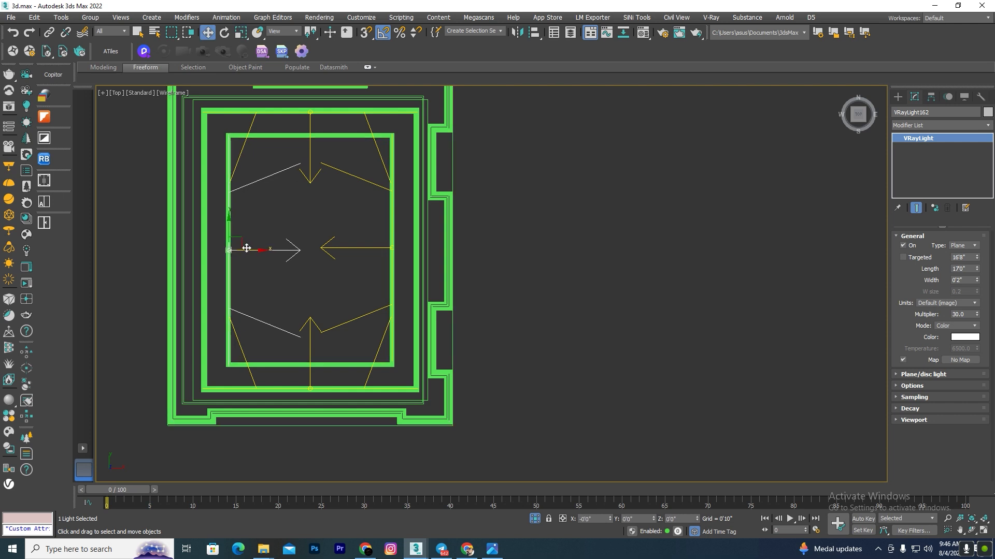
Move the upper north light inward onto the north side of the innermost moulding and shorten it along X to about 57% scale
click(313, 180)
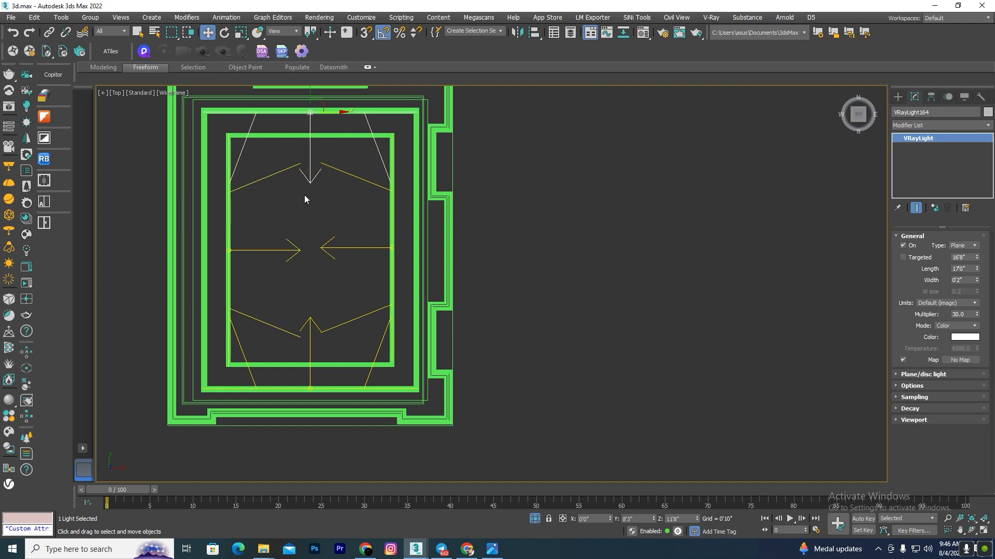
scroll(306, 177, up, 4)
drag(304, 151, 331, 215)
key(r)
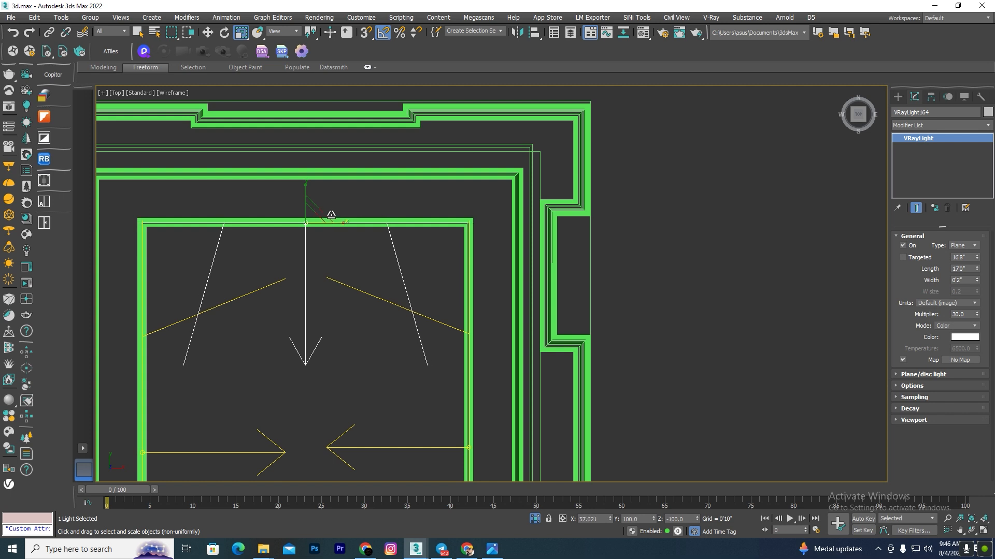
Move the upper south light inward to Y about -6'9", onto the innermost moulding, and scale it along X by about 76%
scroll(331, 214, down, 5)
scroll(337, 290, up, 8)
click(351, 279)
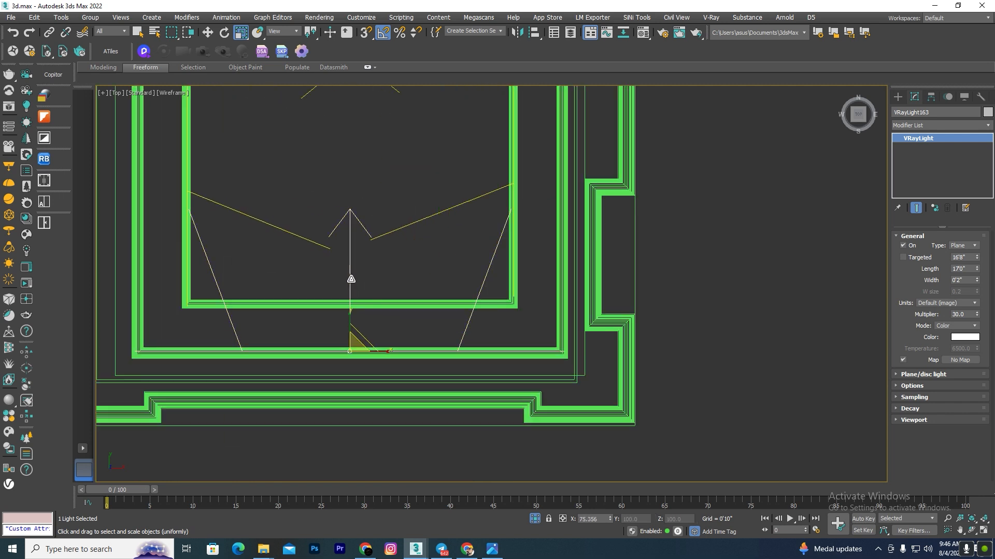
key(w)
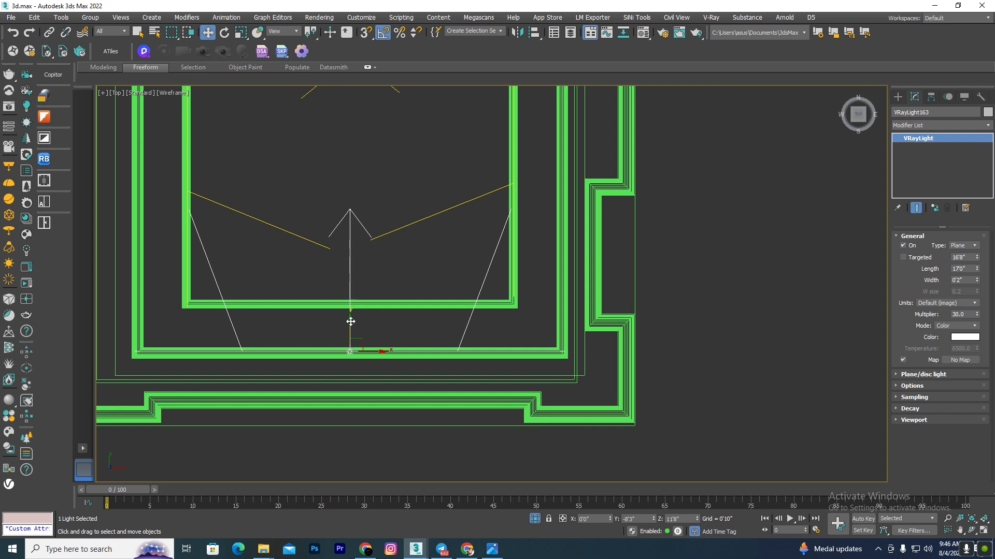
mouse_move(351, 322)
shift+mouse_down()
mouse_move(362, 277)
mouse_move(378, 297)
shift+mouse_up()
click(536, 318)
key(r)
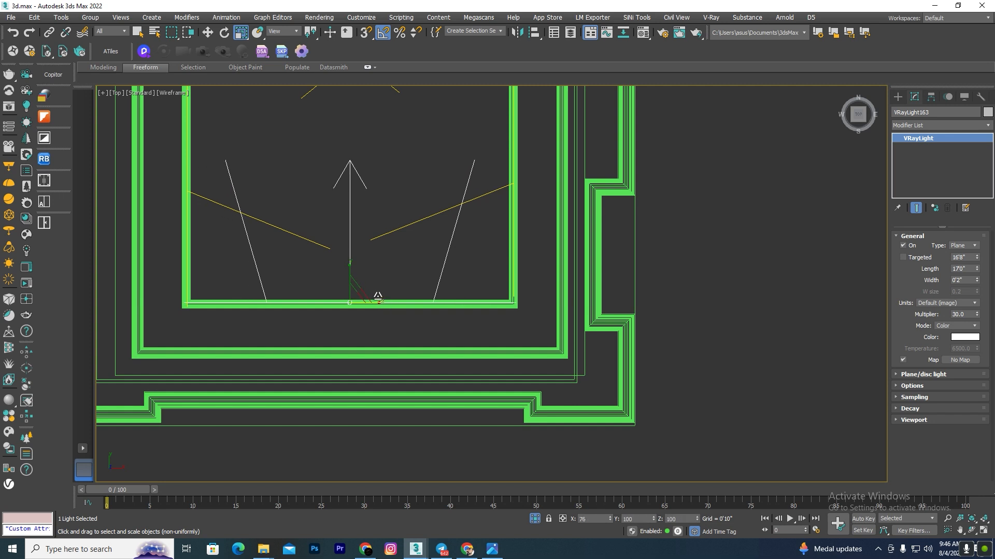
key(w)
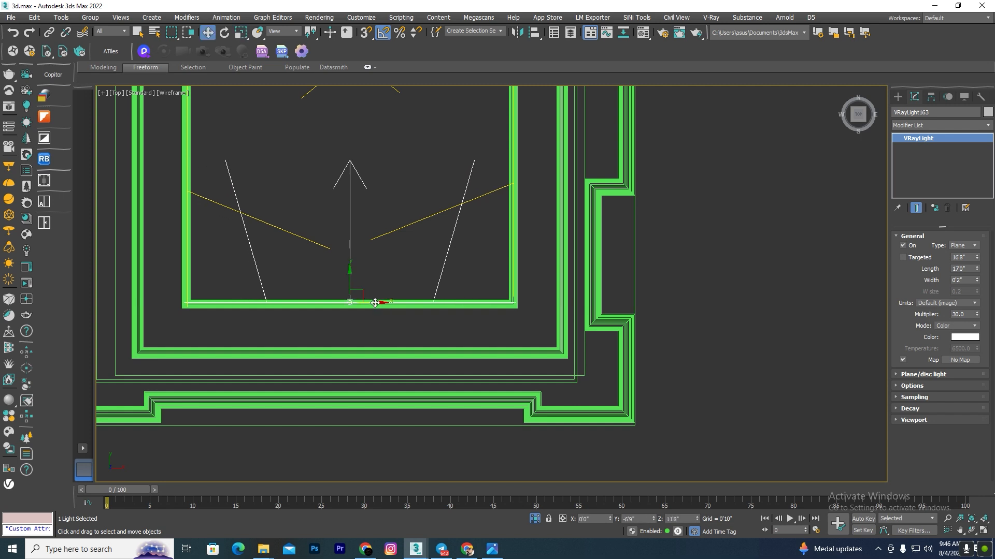
Shift the upper east light slightly south along Y to centre it on its side of the innermost moulding
scroll(375, 303, down, 3)
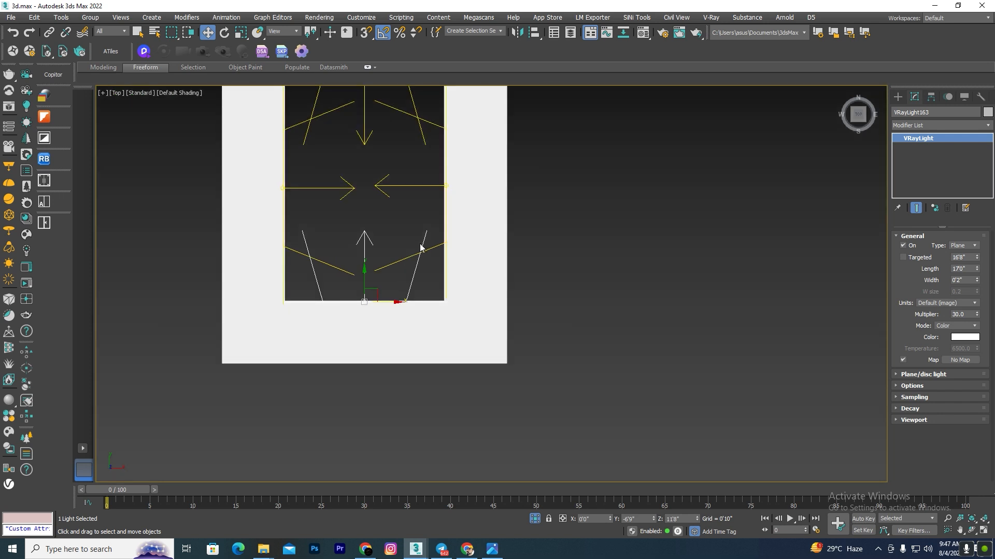
click(427, 185)
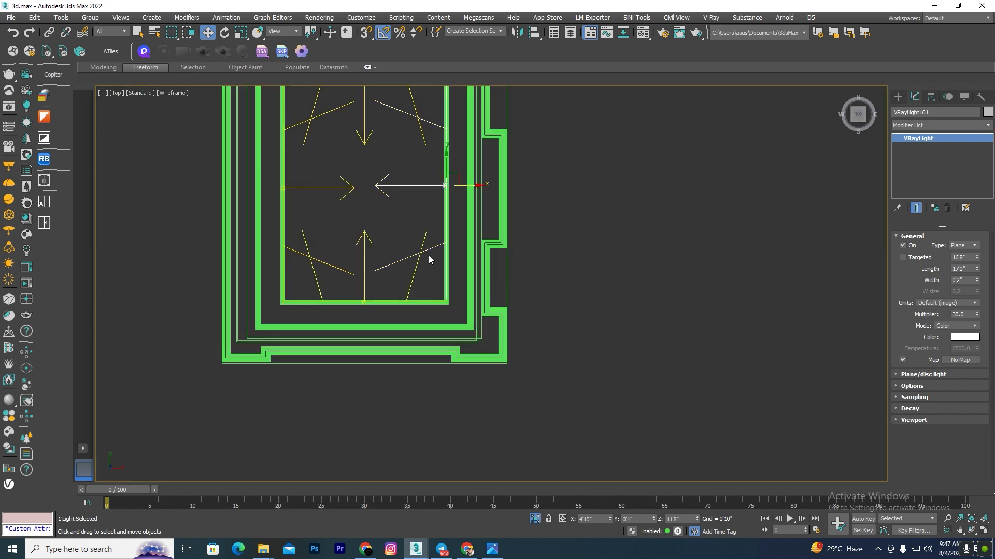
scroll(428, 256, down, 2)
scroll(429, 252, up, 2)
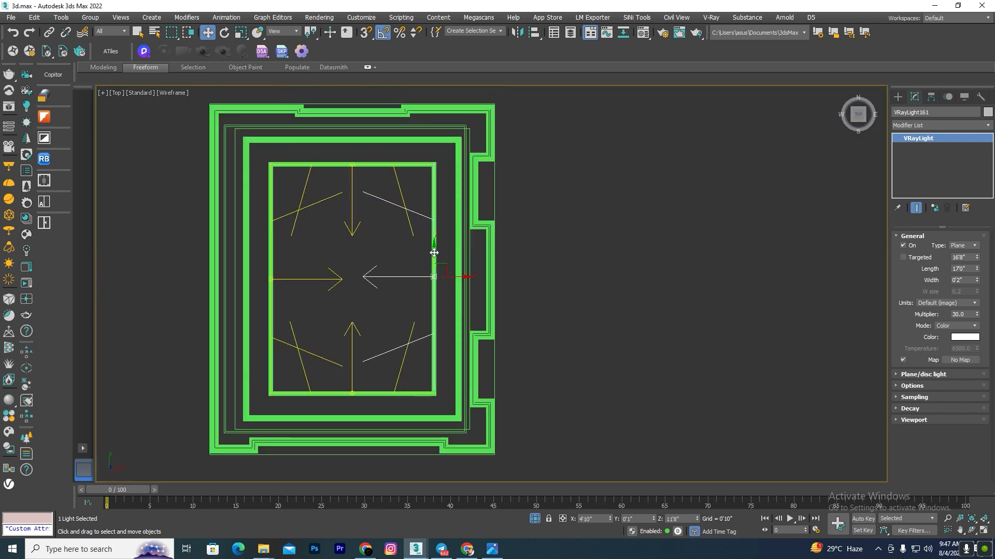
drag(434, 253, 439, 255)
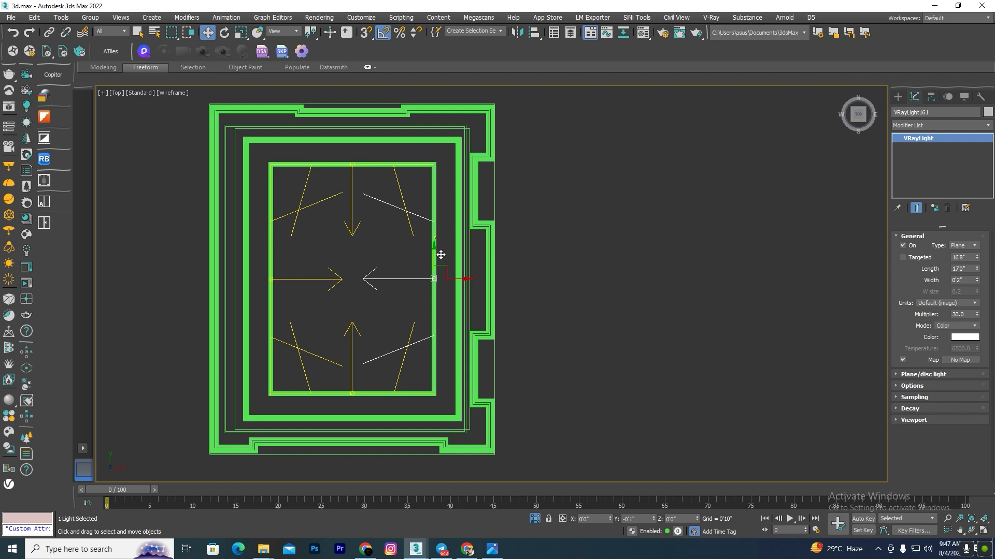
Inspect the lights in the shaded ceiling, select the ceiling with its four upper lights, end the isolation and leave the maximized viewport
scroll(441, 254, down, 3)
alt+middle_drag(440, 255, 442, 211)
key(F3)
scroll(409, 255, up, 6)
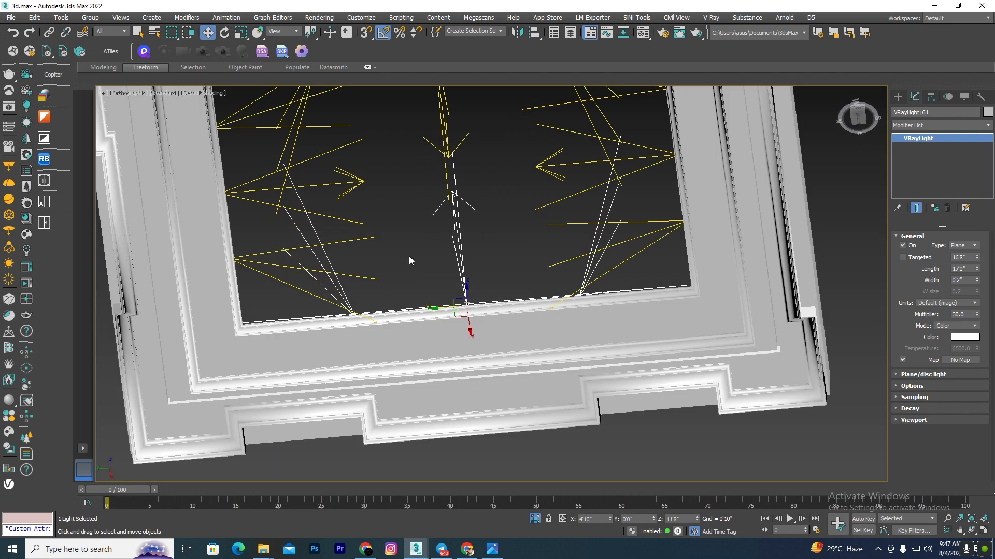
alt+middle_drag(408, 256, 435, 264)
scroll(435, 264, down, 5)
drag(600, 223, 468, 147)
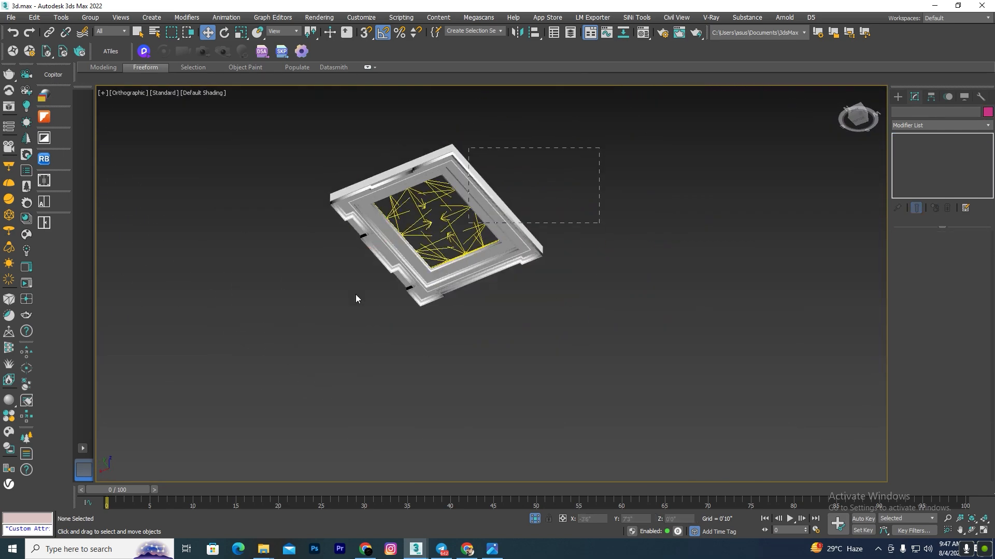
drag(356, 295, 483, 473)
click(534, 519)
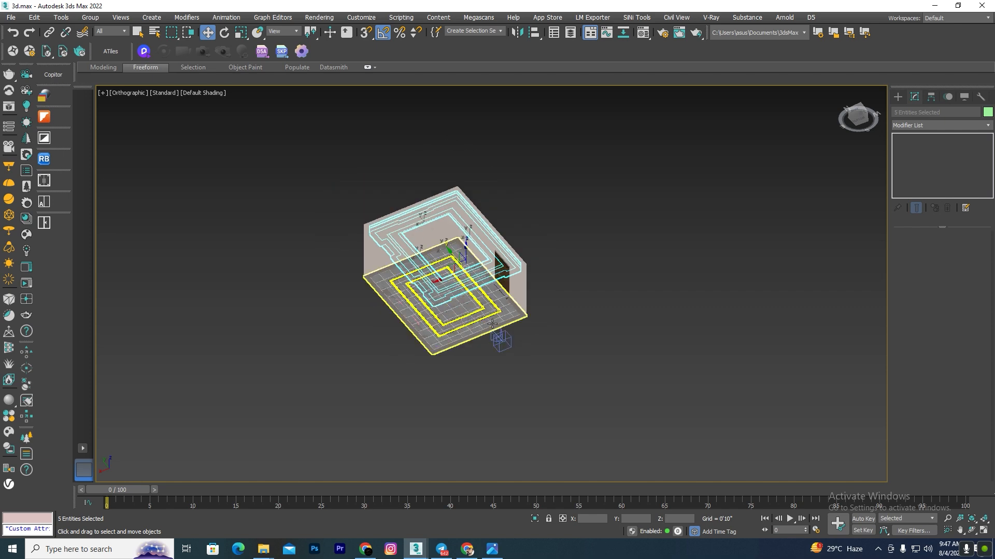
key(alt+w)
click(610, 376)
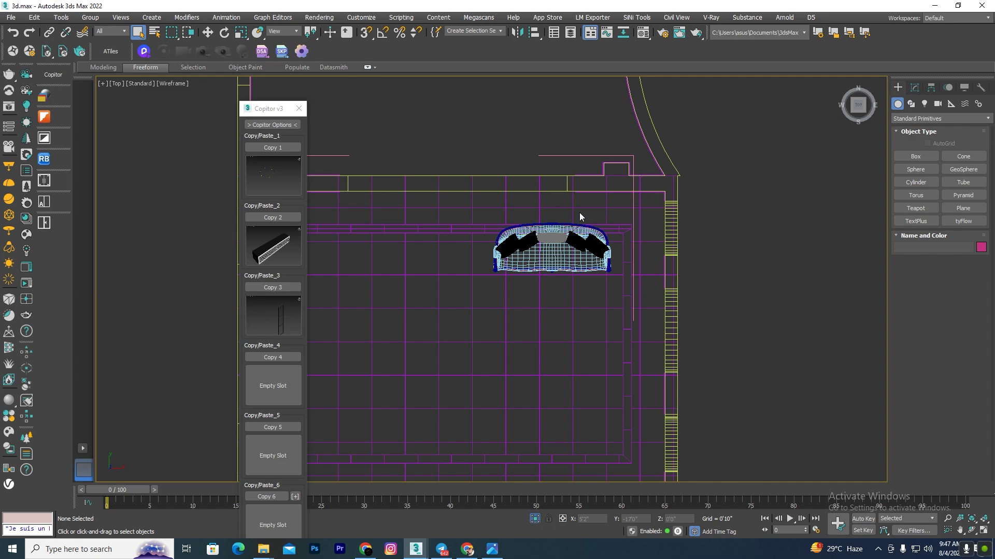
End the isolation in the furnished living-room scene, interrupt the autosave and close the Copitor window
click(535, 518)
scroll(553, 500, up, 2)
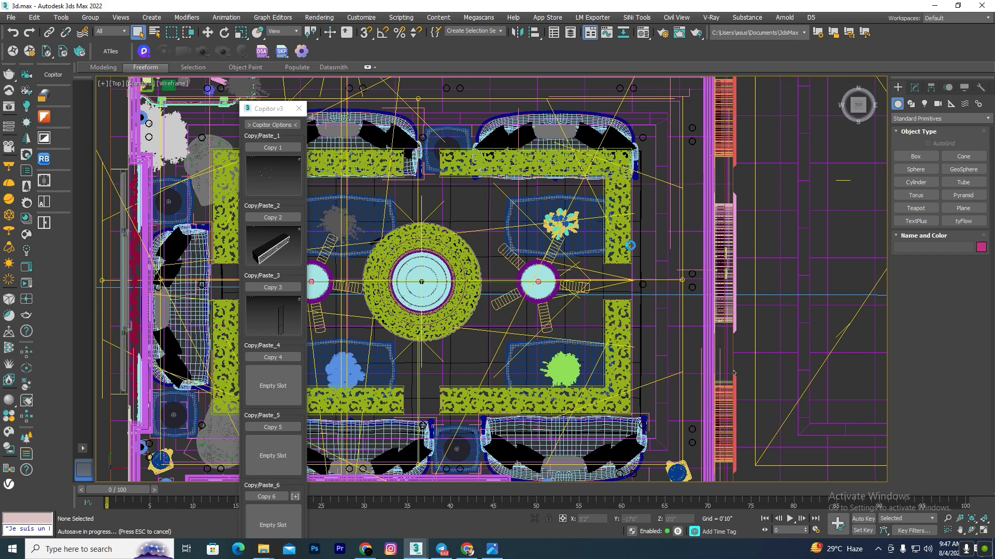
key(Escape)
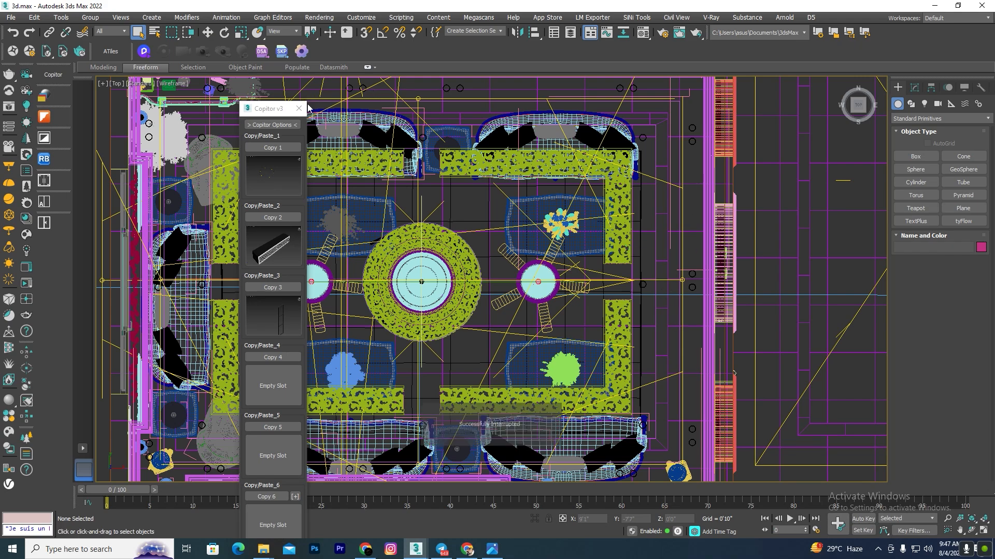
scroll(308, 108, down, 2)
click(298, 109)
Select the shade, the bulb and the light inside it on the wall lamp behind the sofa
scroll(425, 383, up, 5)
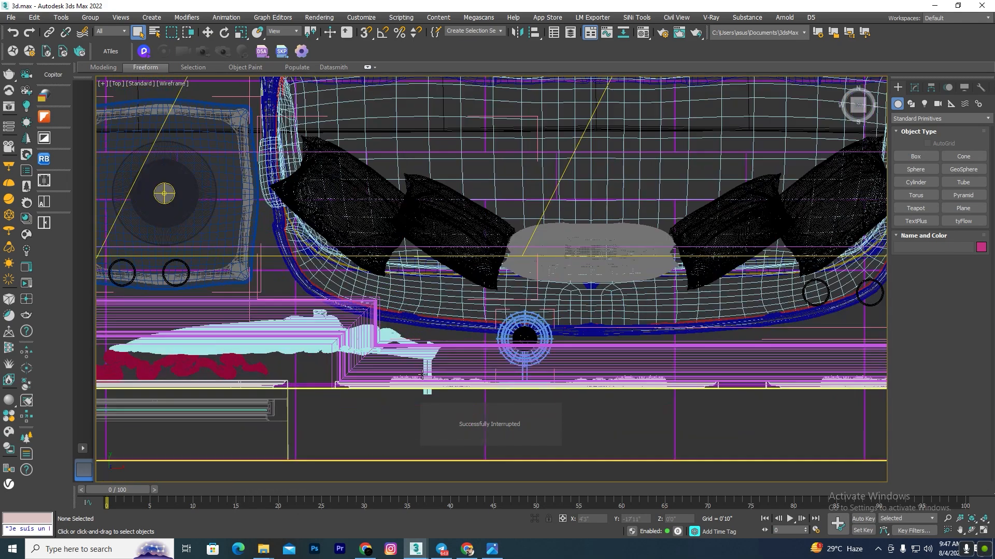
scroll(424, 374, up, 5)
scroll(818, 295, up, 2)
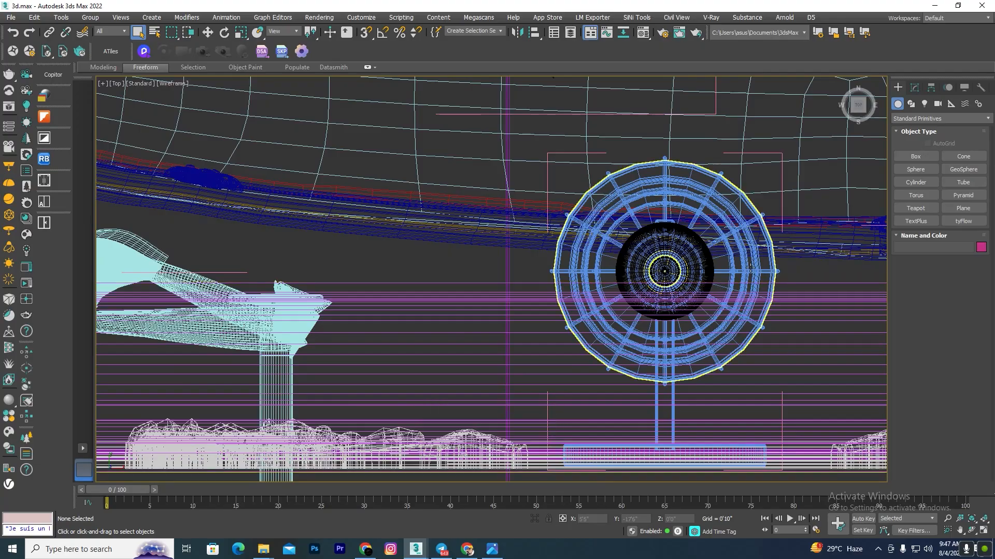
click(754, 268)
scroll(616, 267, down, 4)
alt+middle_drag(638, 268, 727, 281)
scroll(637, 300, up, 5)
ctrl+click(636, 300)
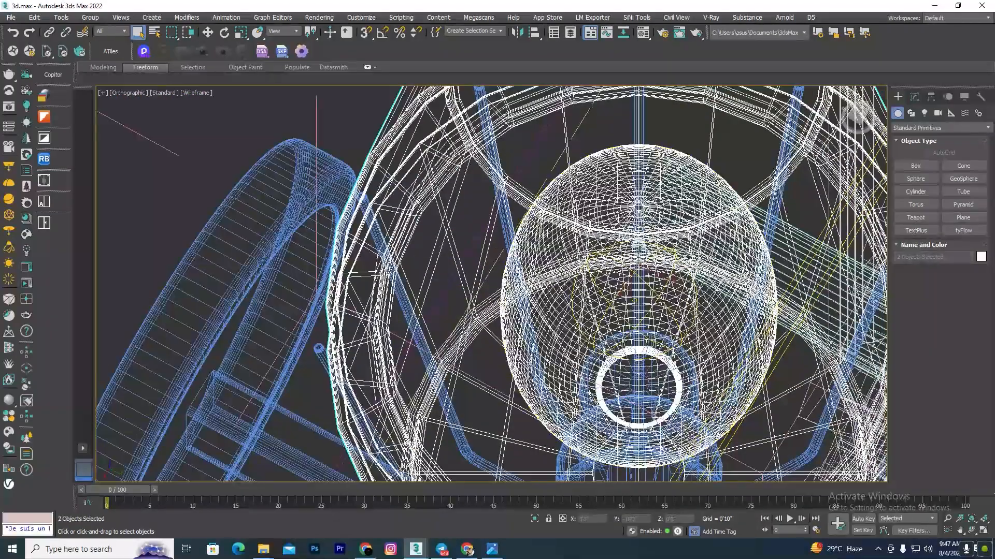
scroll(620, 309, up, 5)
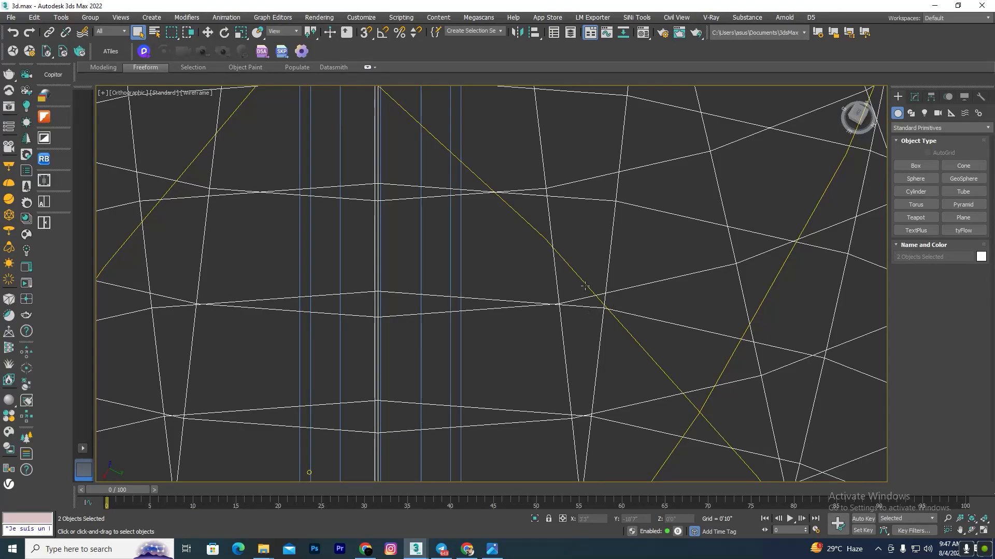
scroll(529, 289, down, 6)
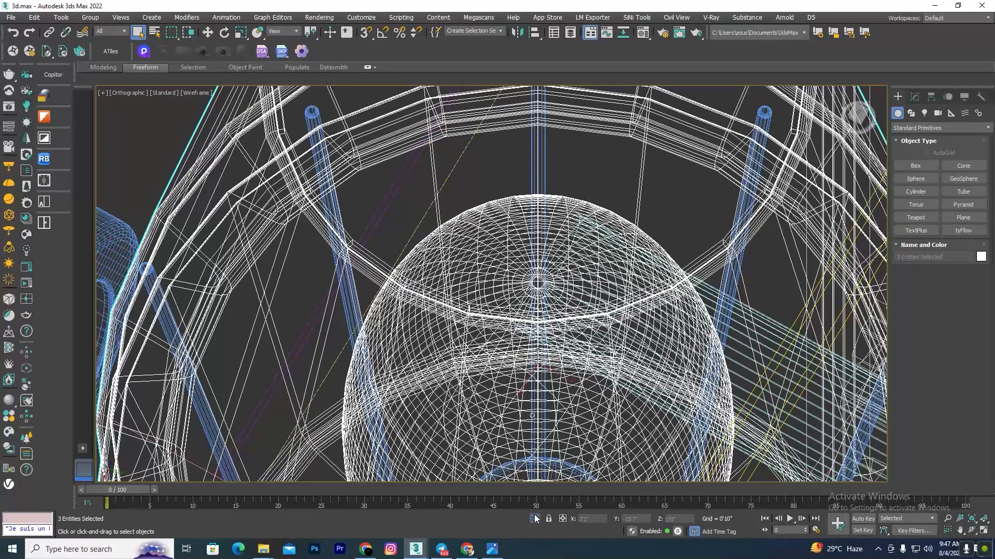
Add the lamp's wall mount to the selected parts, close the lamp's open group and isolate it
click(535, 519)
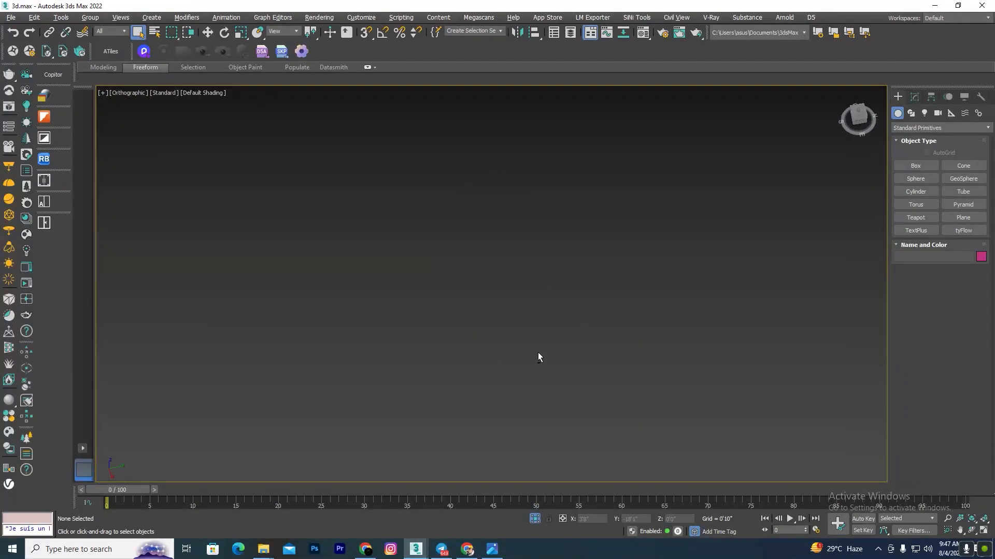
click(534, 519)
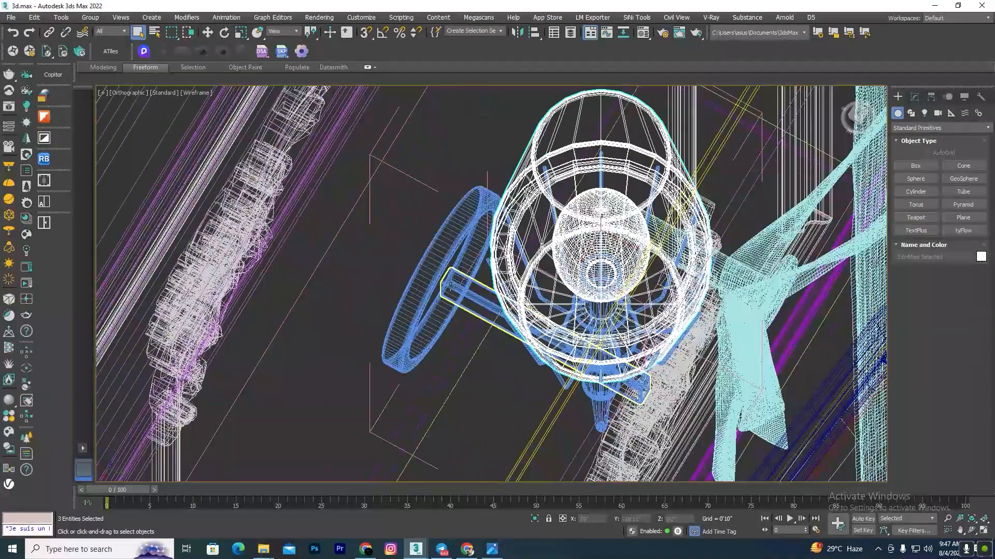
ctrl+click(448, 290)
click(97, 21)
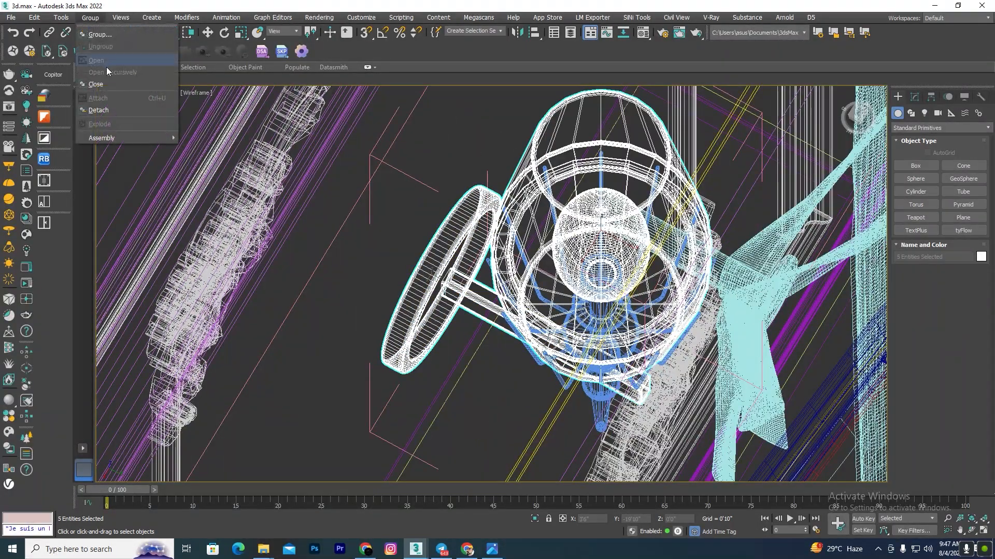
click(101, 88)
click(532, 517)
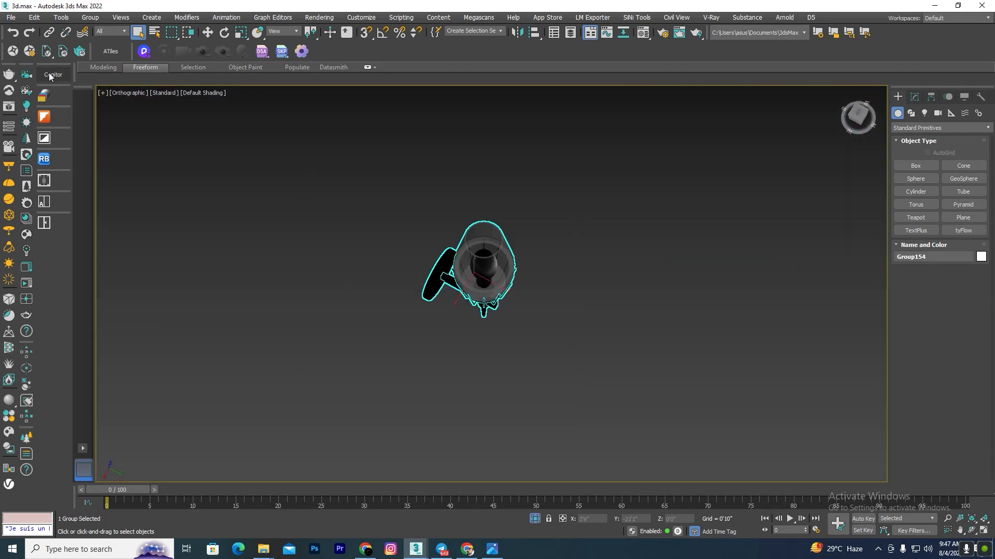
Copy the isolated wall lamp into Copitor slot 1, deselect it and switch to the living-room scene being lit
click(51, 74)
click(273, 147)
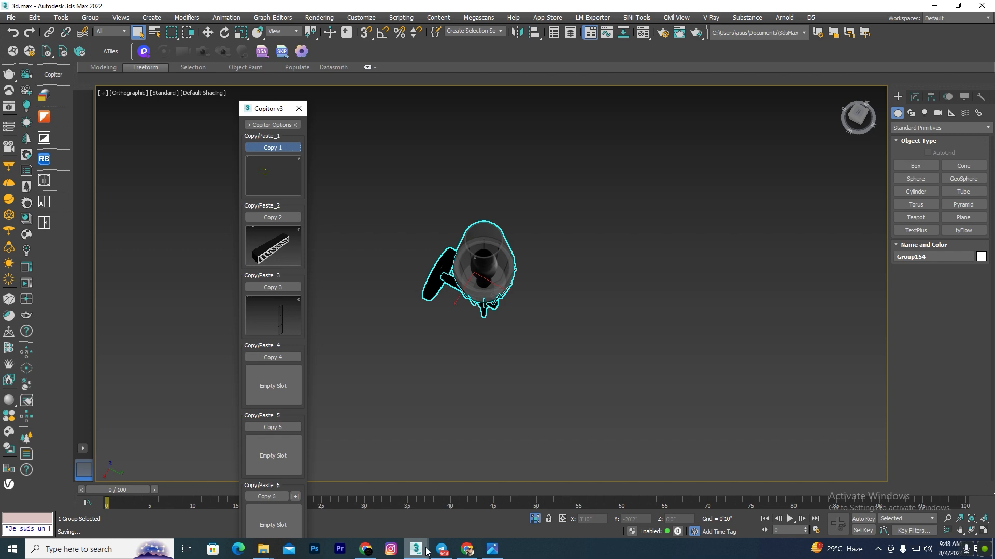
click(379, 252)
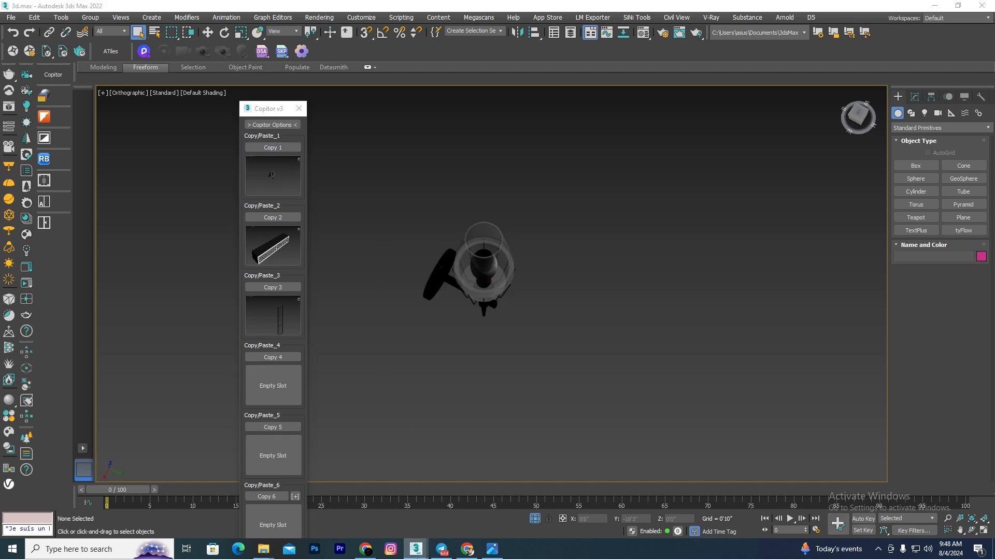
mouse_move(416, 549)
click(341, 511)
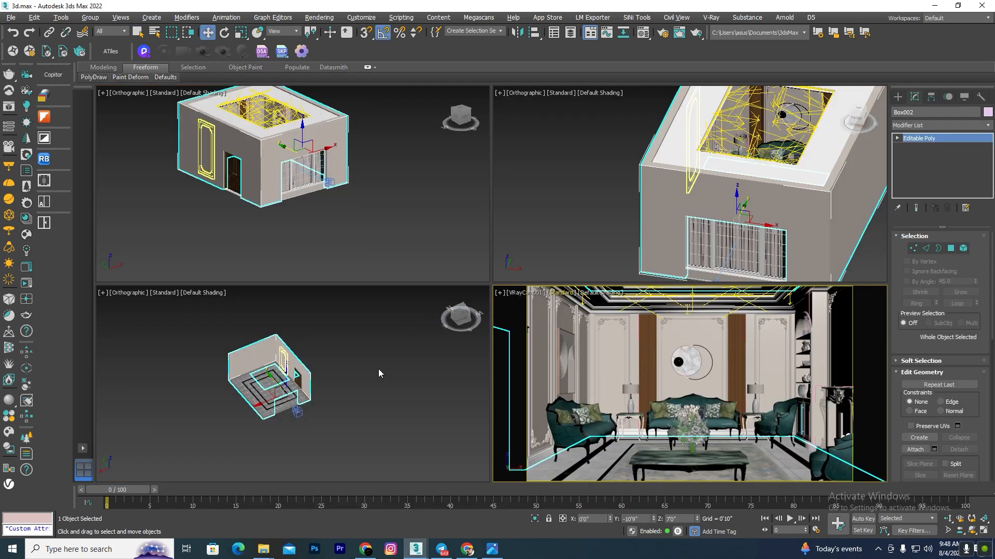
Maximize the overview viewport with shaded display and hide the ceiling group over the living room
middle_click(403, 388)
key(alt+w)
key(F3)
alt+middle_drag(632, 245, 732, 331)
click(732, 332)
key(F3)
scroll(496, 231, up, 5)
click(504, 229)
right_click(505, 229)
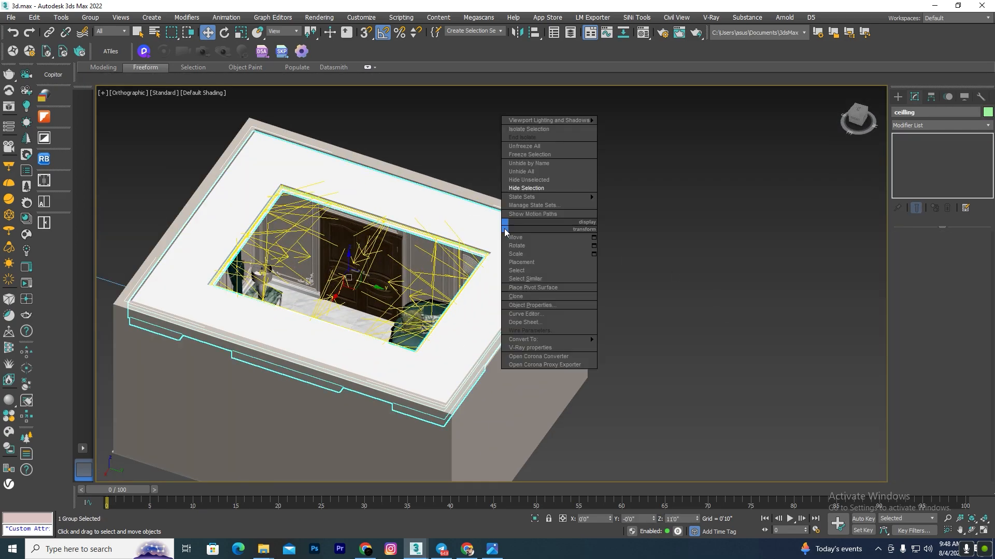
click(524, 189)
scroll(424, 240, up, 5)
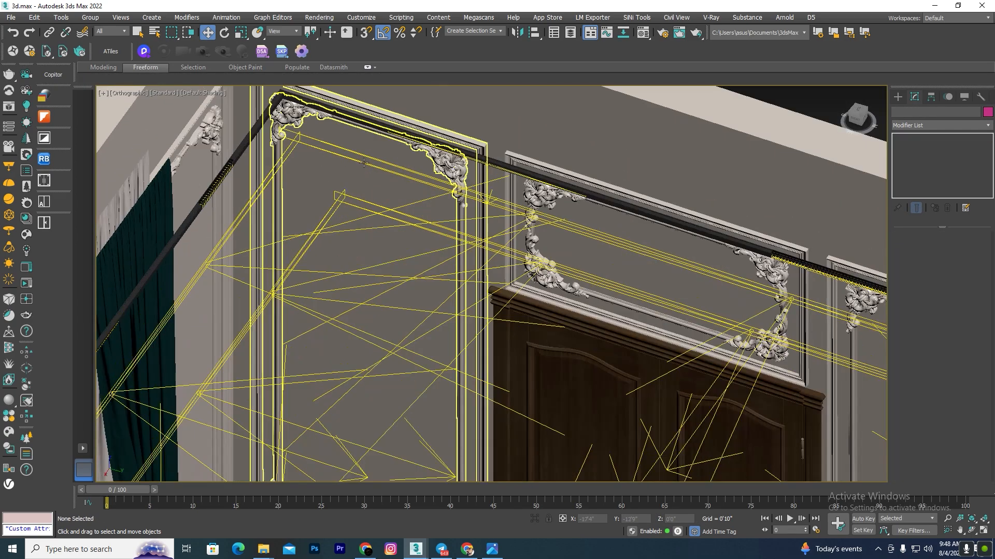
Limit the selection filter to Lights and select every light in the scene
scroll(423, 240, down, 3)
alt+middle_drag(423, 240, 320, 141)
scroll(319, 141, up, 3)
scroll(373, 129, down, 5)
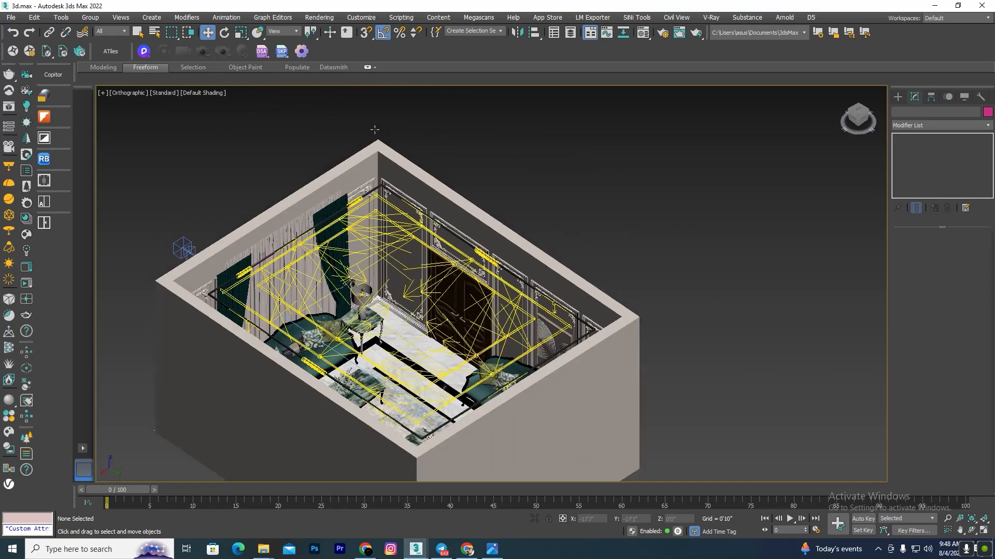
click(111, 31)
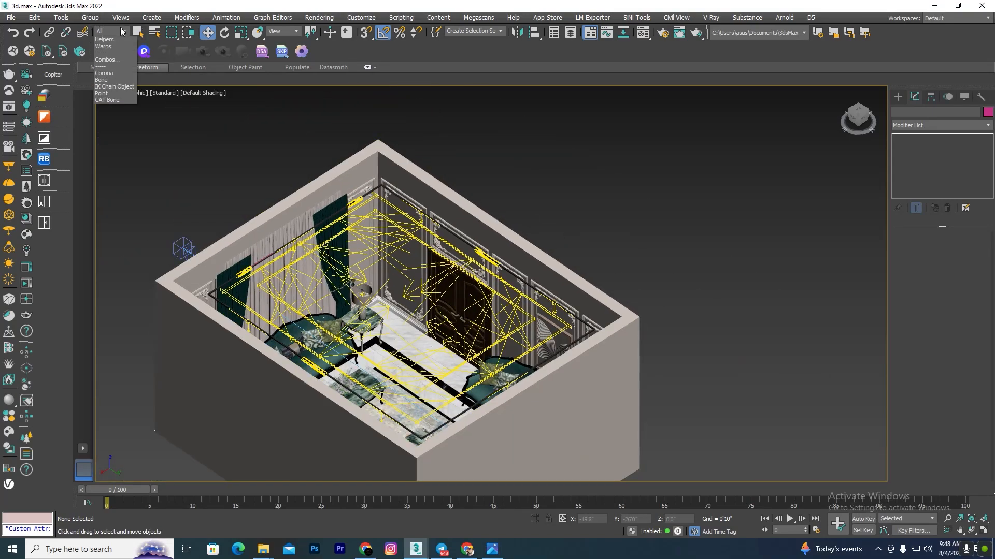
click(109, 62)
scroll(653, 135, down, 4)
key(ctrl+a)
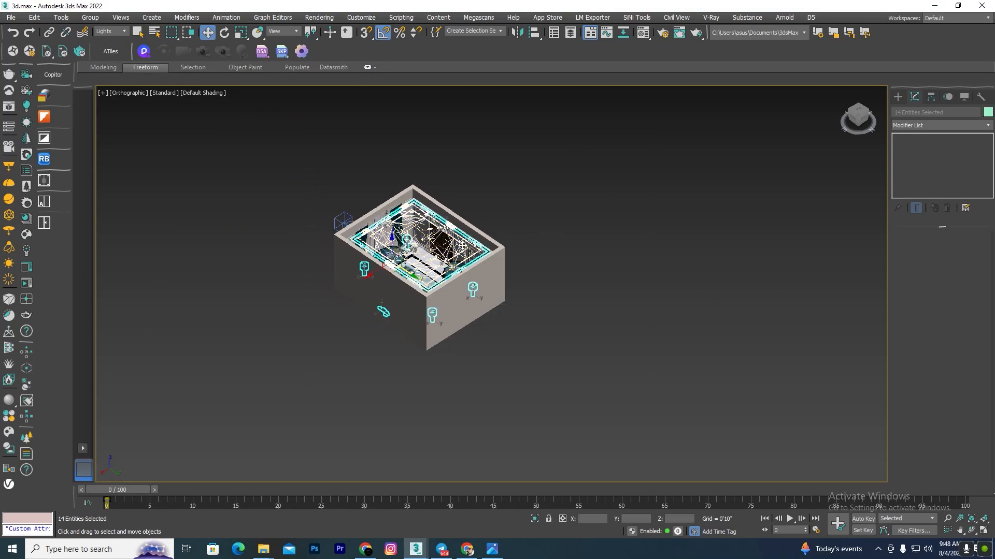
Reduce the light selection to the ceiling lights, leaving out the lower lamps' lights, and hide the selected ones
scroll(463, 246, up, 3)
right_click(463, 244)
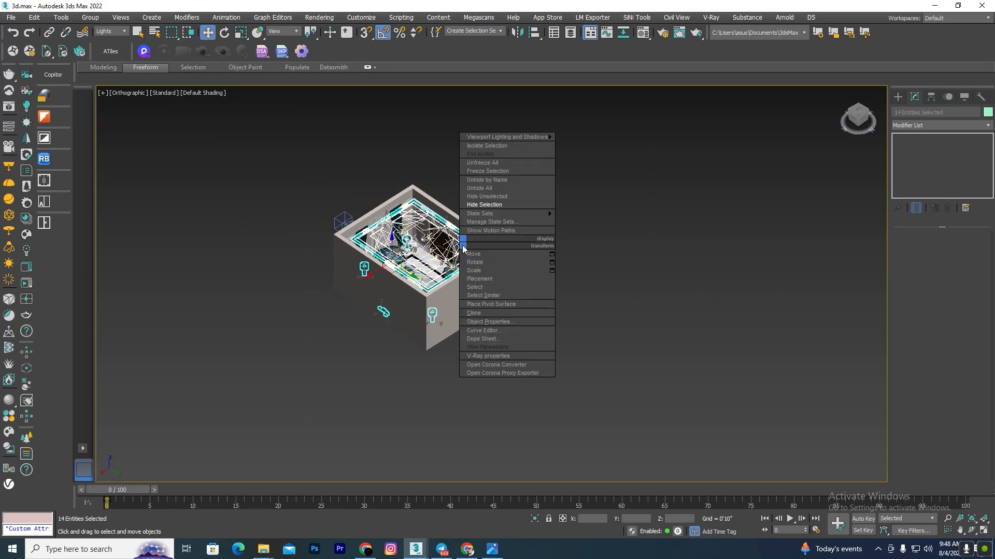
click(632, 257)
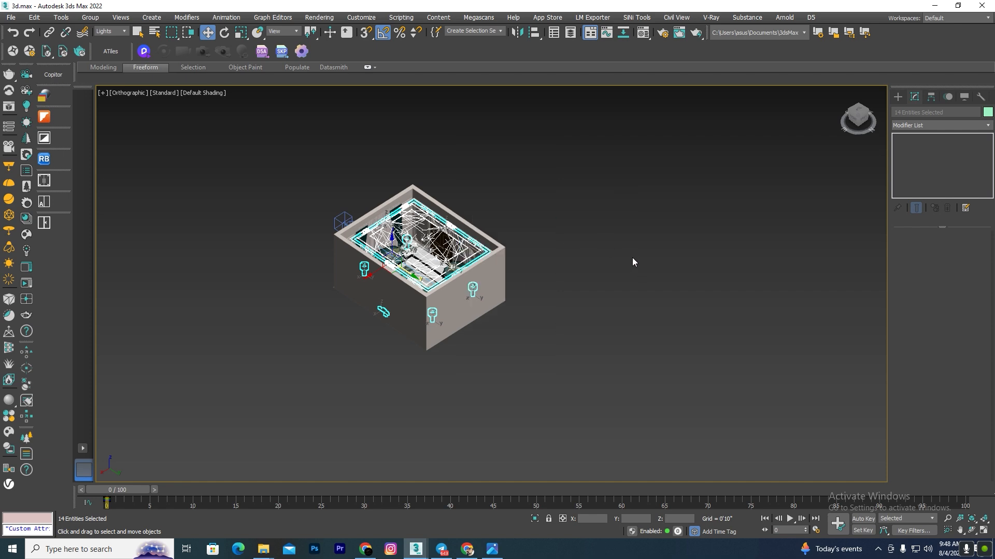
key(l)
scroll(697, 315, down, 3)
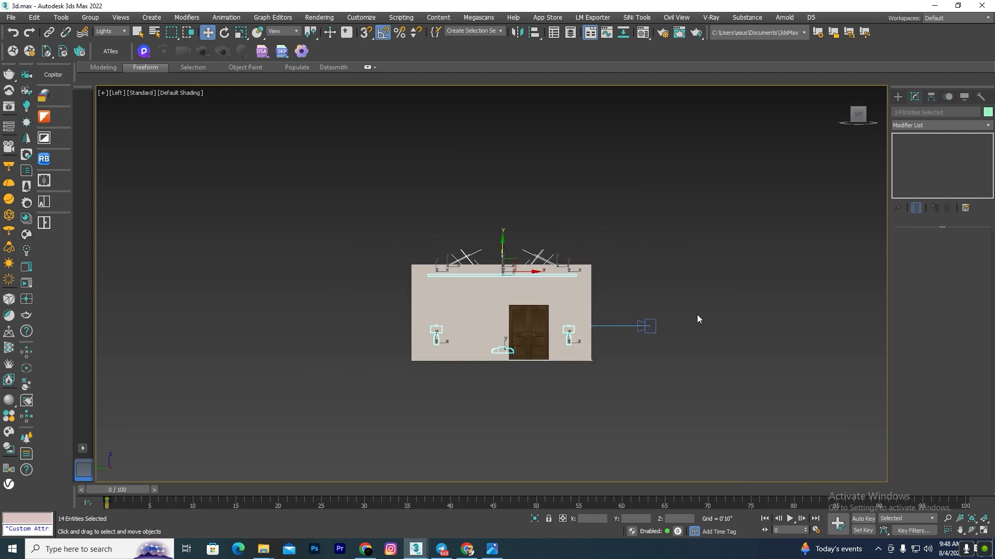
alt+middle_drag(267, 383, 510, 246)
scroll(511, 246, up, 5)
key(F3)
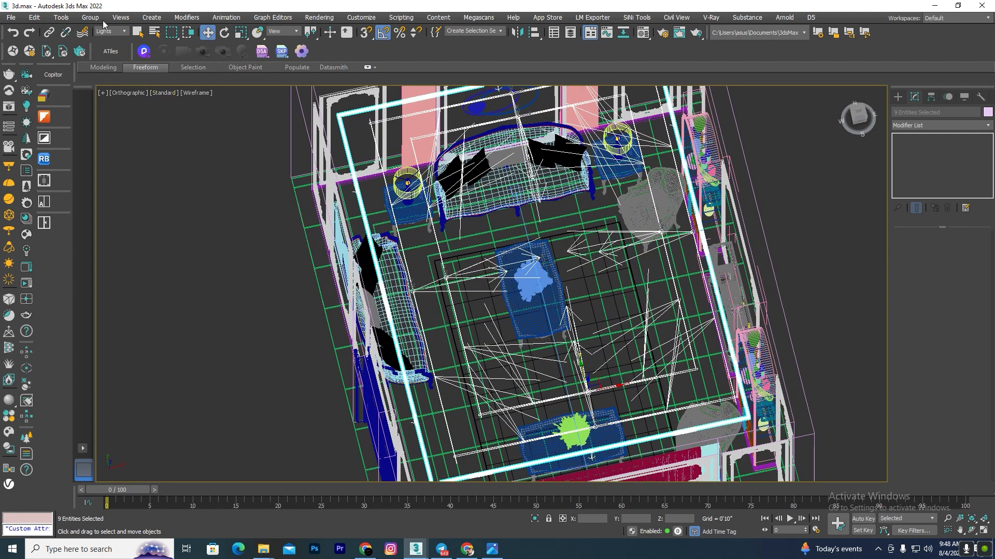
right_click(246, 232)
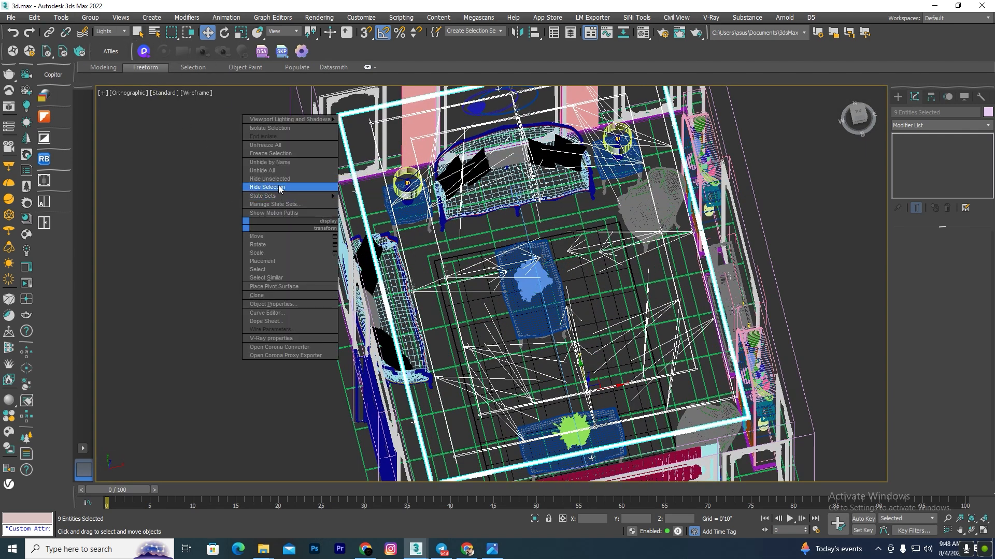
click(279, 186)
Return to shaded display of the room interior and set the selection filter back to All
scroll(460, 365, down, 6)
alt+middle_drag(606, 399, 544, 364)
key(F3)
scroll(550, 294, up, 6)
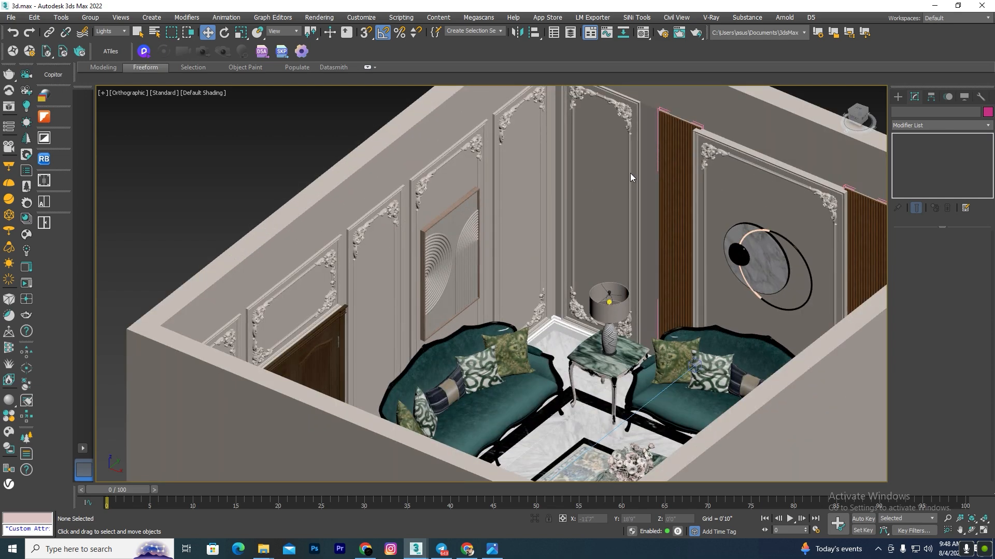
scroll(630, 173, down, 3)
alt+middle_drag(440, 358, 505, 328)
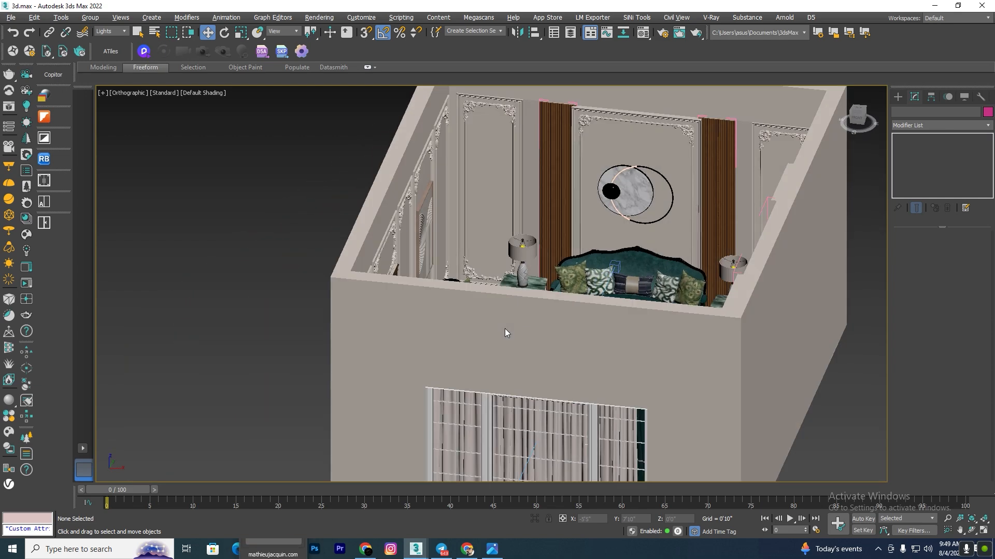
scroll(508, 101, up, 6)
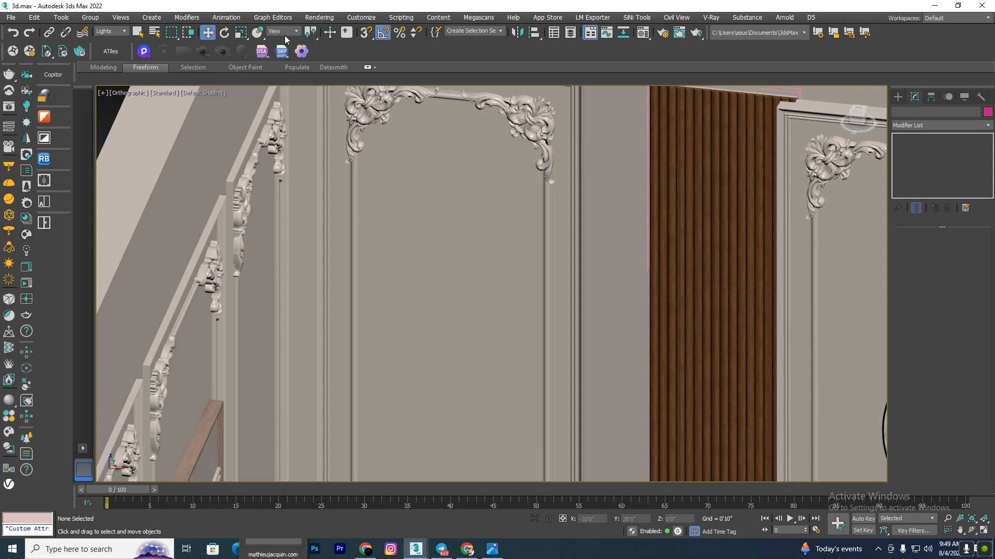
click(112, 31)
click(107, 40)
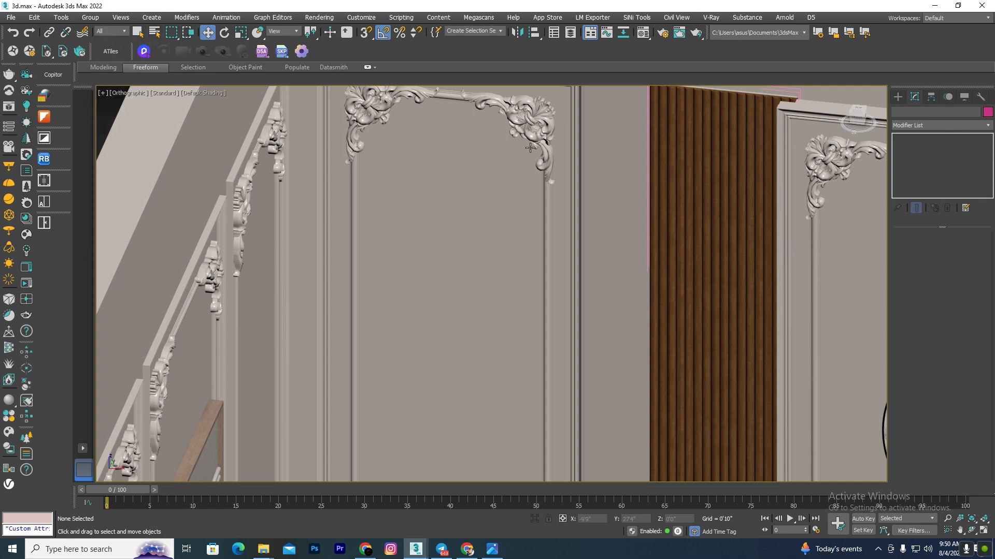
Paste the wall lamp from Copitor slot 1 into the living-room scene
click(53, 74)
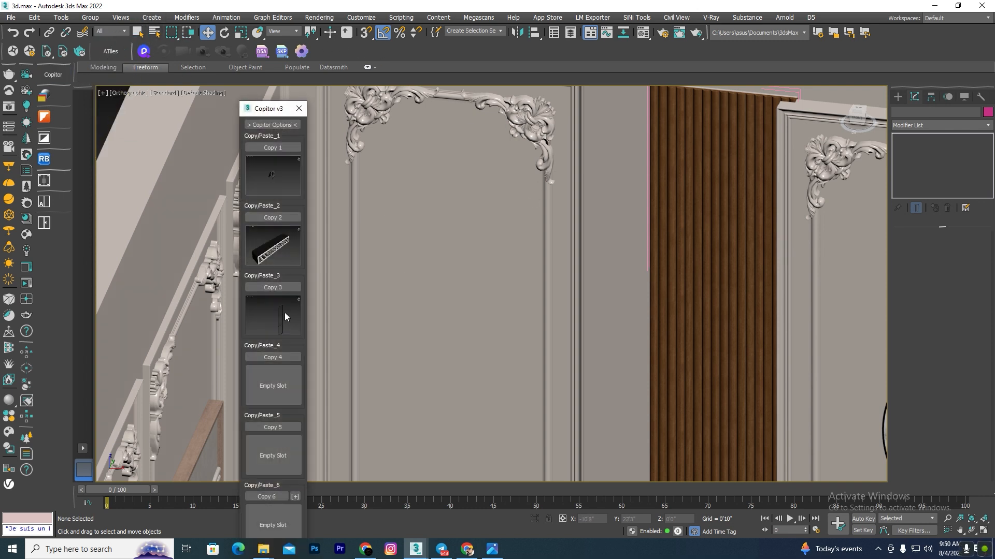
click(272, 176)
click(566, 357)
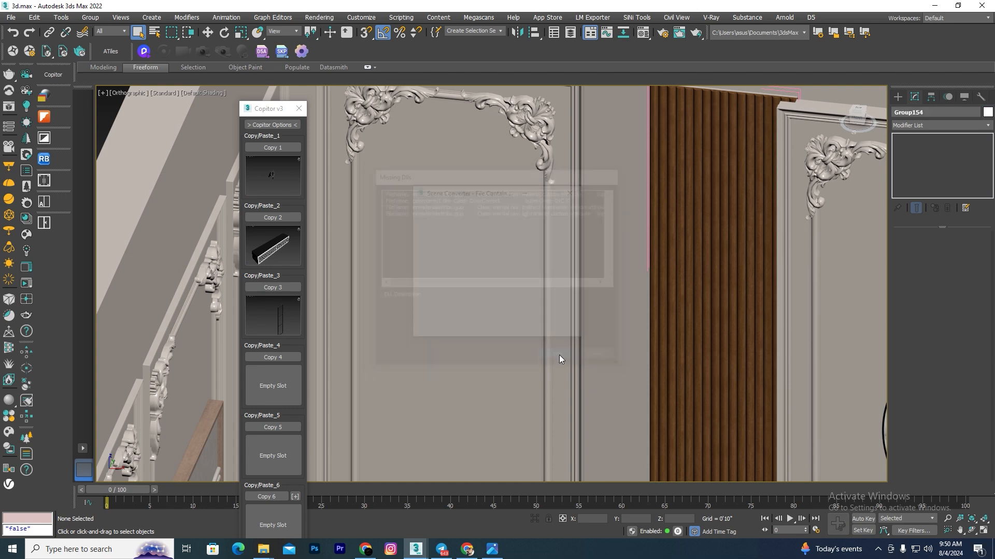
click(540, 326)
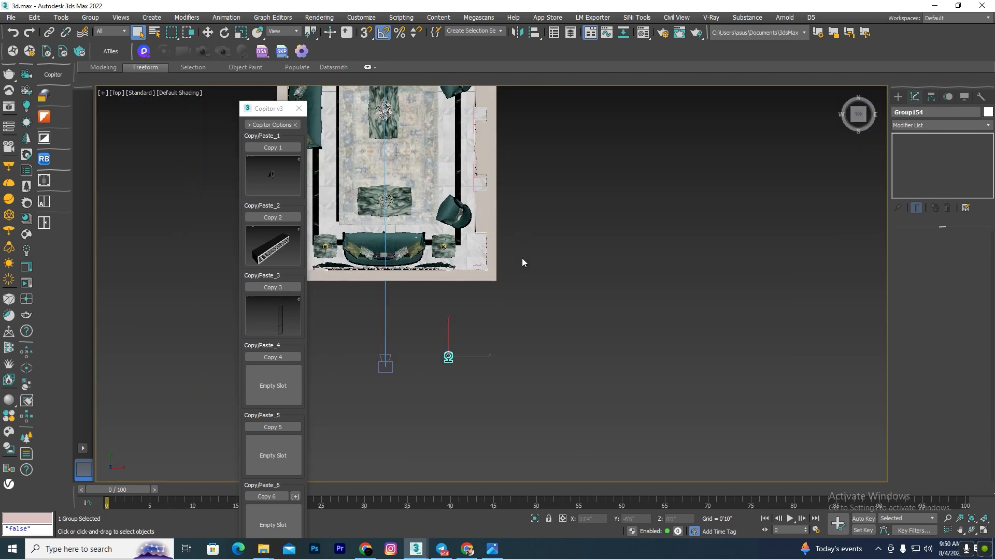
Isolate the pasted wall lamp and scale it uniformly down to about 47 percent in the front view
click(534, 517)
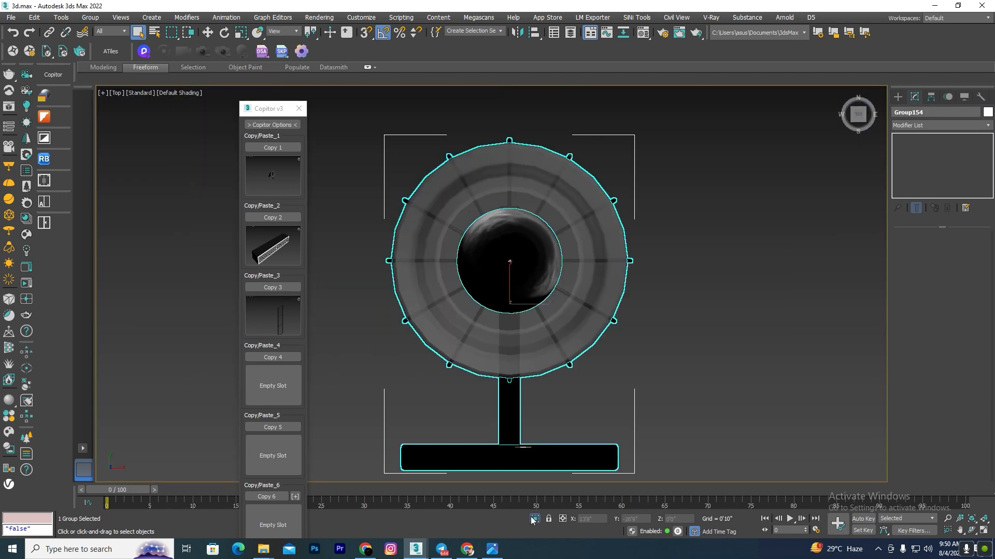
key(f)
key(z)
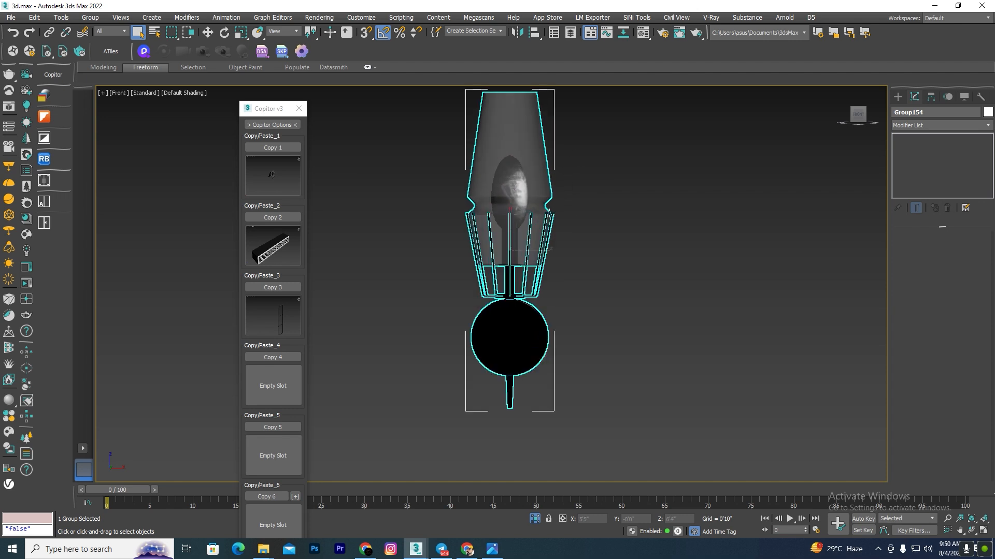
key(r)
drag(512, 244, 551, 306)
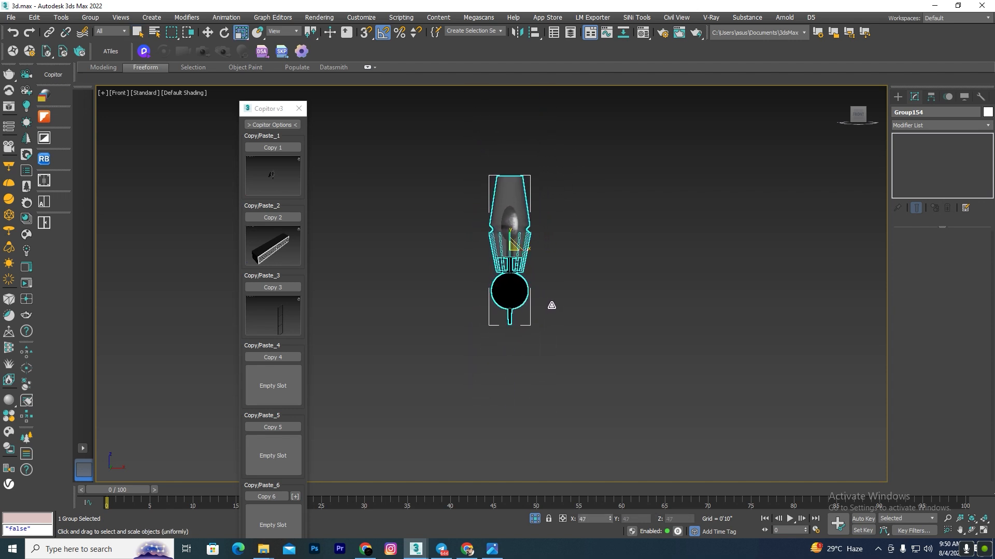
Check the scaled lamp at an angle, reselect the whole lamp group and end the isolation
click(605, 361)
drag(640, 169, 394, 397)
alt+middle_drag(549, 337, 544, 365)
click(545, 366)
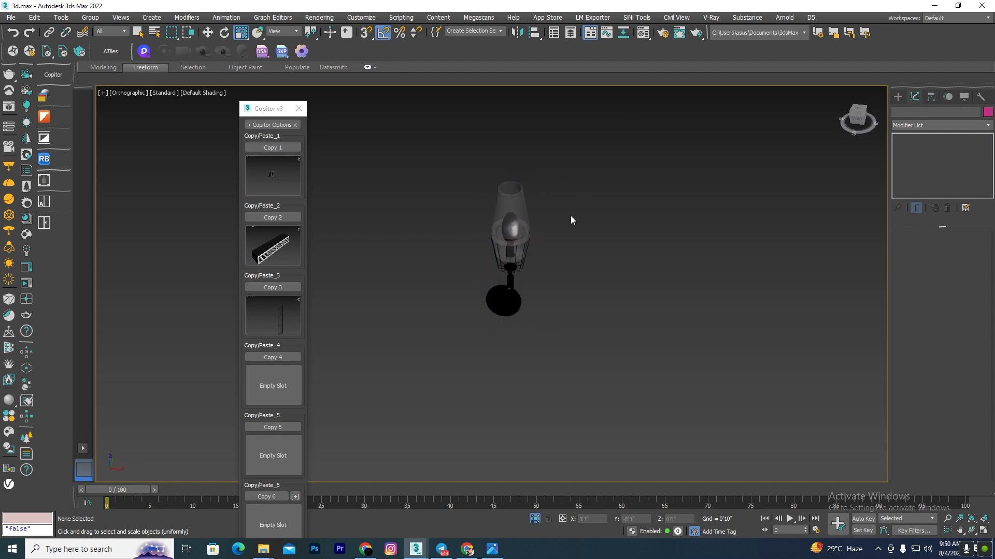
drag(608, 174, 510, 409)
click(534, 520)
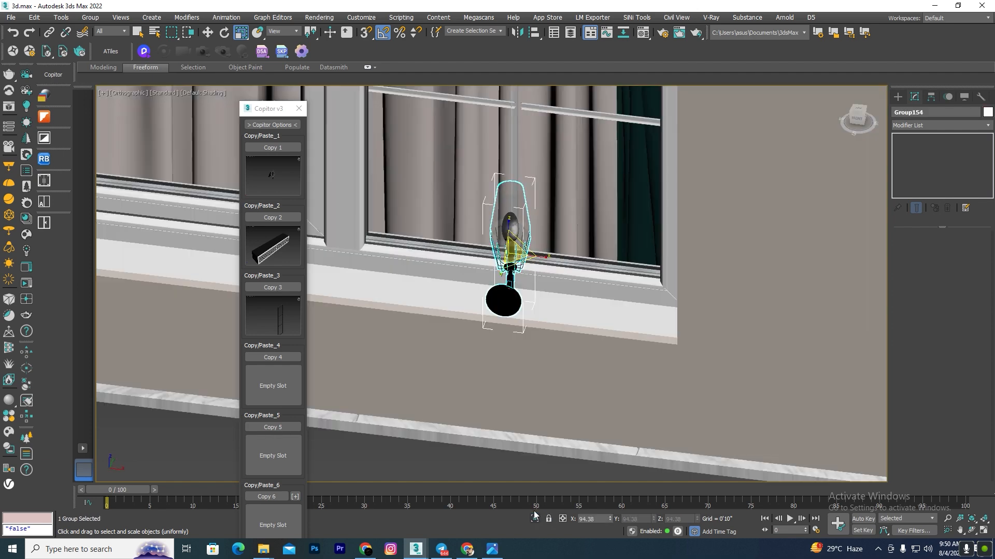
Move the wall lamp in the top view from outside the room to the wall behind the far sofa
key(t)
scroll(522, 384, down, 8)
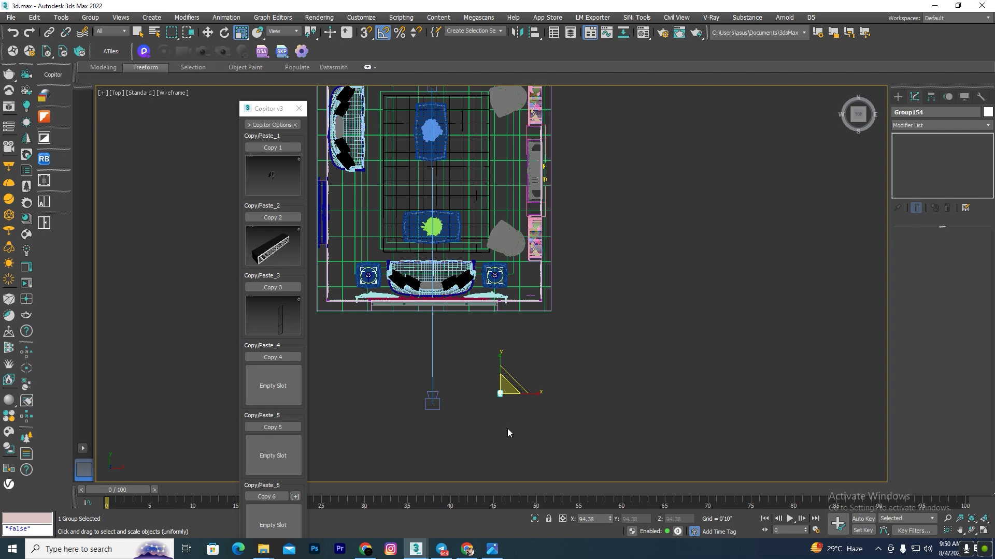
key(w)
scroll(513, 377, down, 4)
drag(508, 346, 498, 179)
scroll(496, 178, up, 8)
scroll(533, 365, up, 6)
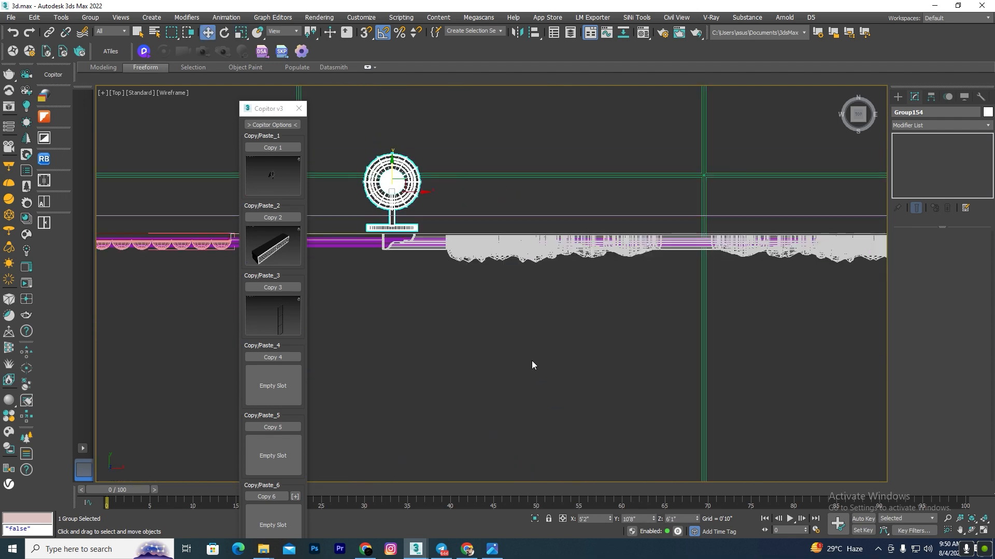
Mirror the lamp so its mount faces the wall and move it onto the narrow moulded panel beside the wood slats
click(517, 33)
click(469, 355)
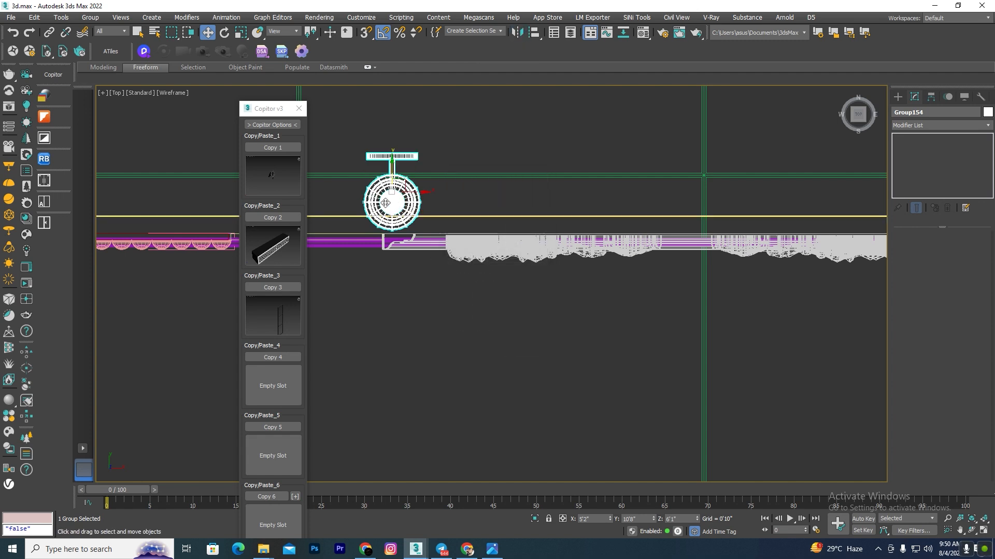
scroll(405, 170, up, 2)
drag(394, 164, 568, 298)
scroll(400, 274, down, 5)
mouse_move(512, 431)
alt+middle_down()
mouse_move(555, 341)
mouse_move(566, 166)
alt+middle_up()
key(z)
scroll(510, 251, down, 5)
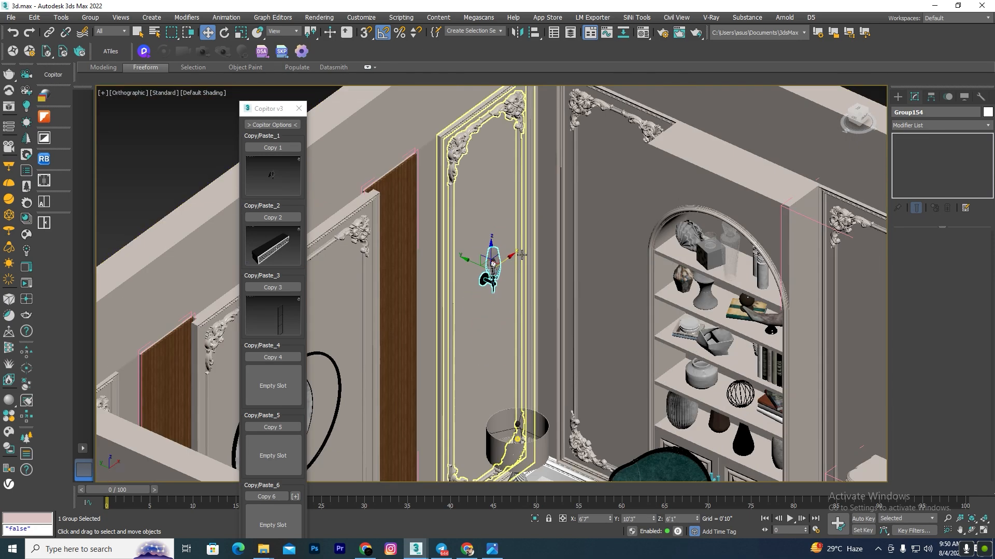
Show all four viewports and scale the wall lamp uniformly up to about 131 percent
key(alt+w)
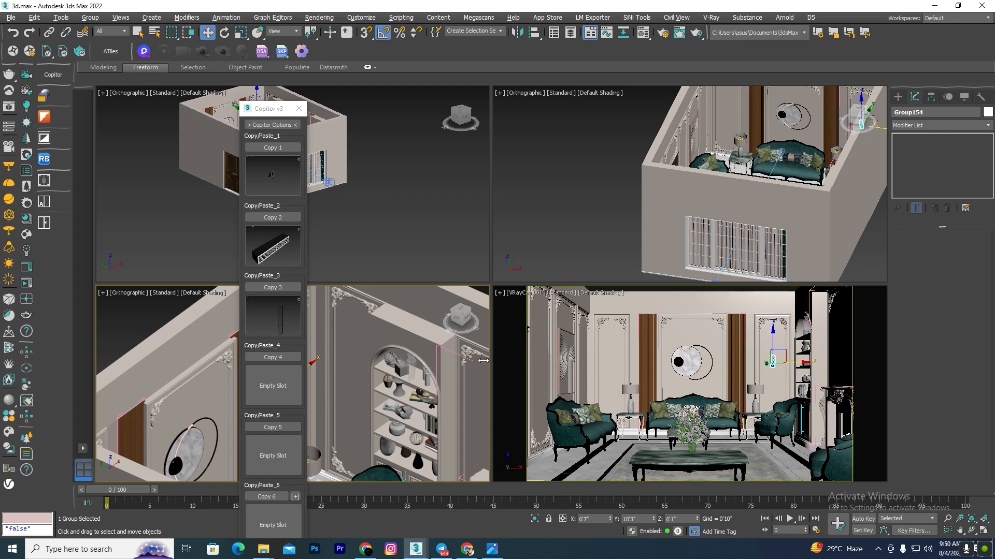
scroll(405, 355, up, 6)
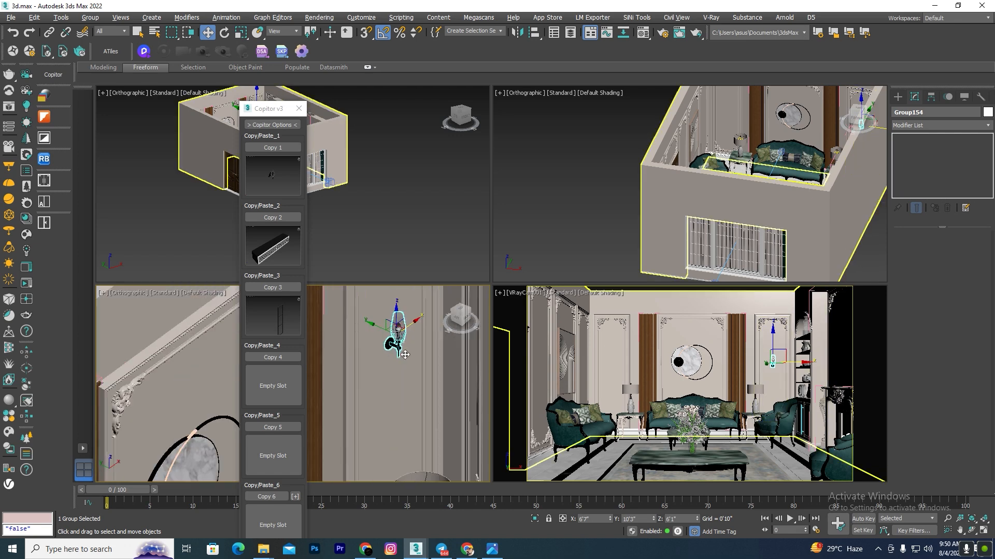
key(r)
drag(397, 338, 391, 325)
drag(391, 325, 391, 317)
Snap the wall lamp's mount flush against the wall surface behind the moulding, working in a maximized top wireframe view
key(t)
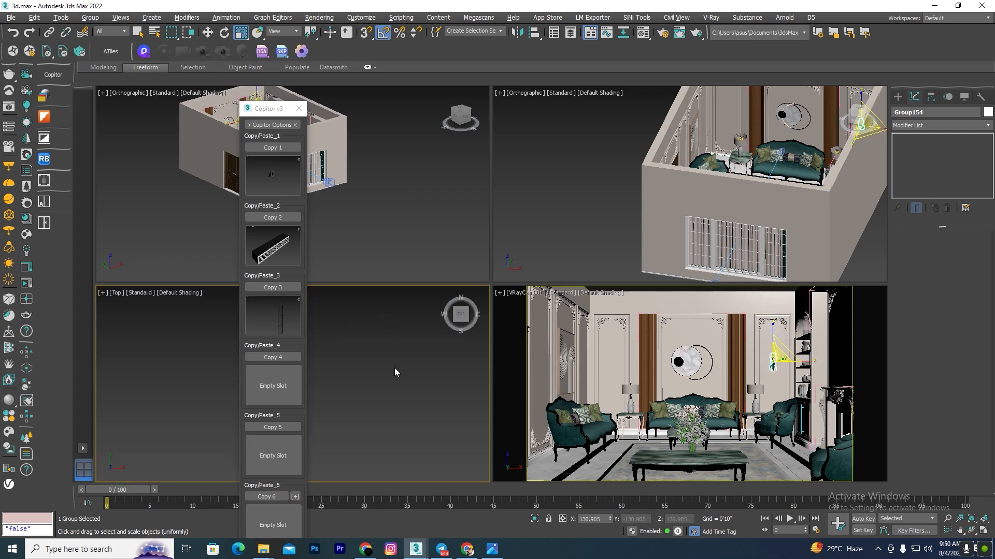
scroll(404, 368, down, 3)
key(alt+w)
scroll(425, 369, down, 2)
scroll(592, 224, down, 3)
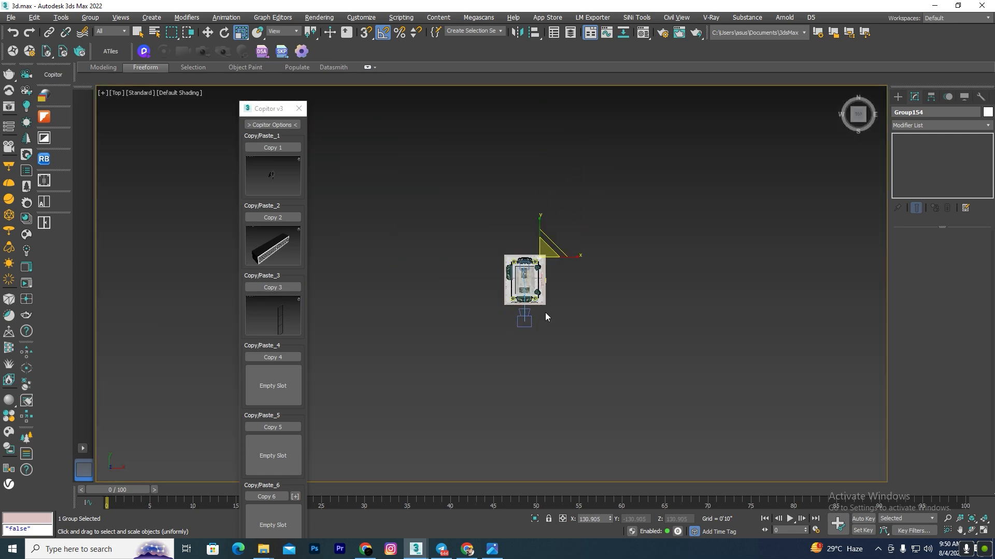
scroll(545, 312, up, 6)
key(z)
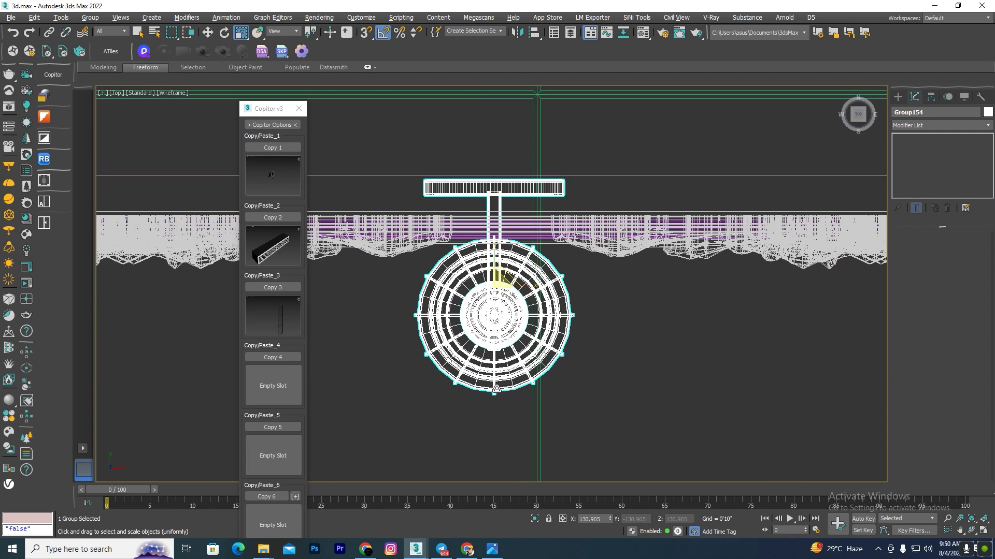
mouse_move(491, 266)
mouse_down()
mouse_move(492, 282)
mouse_move(492, 271)
mouse_up()
scroll(473, 181, up, 4)
drag(474, 191, 687, 291)
scroll(415, 286, down, 7)
scroll(699, 296, up, 6)
scroll(721, 294, up, 2)
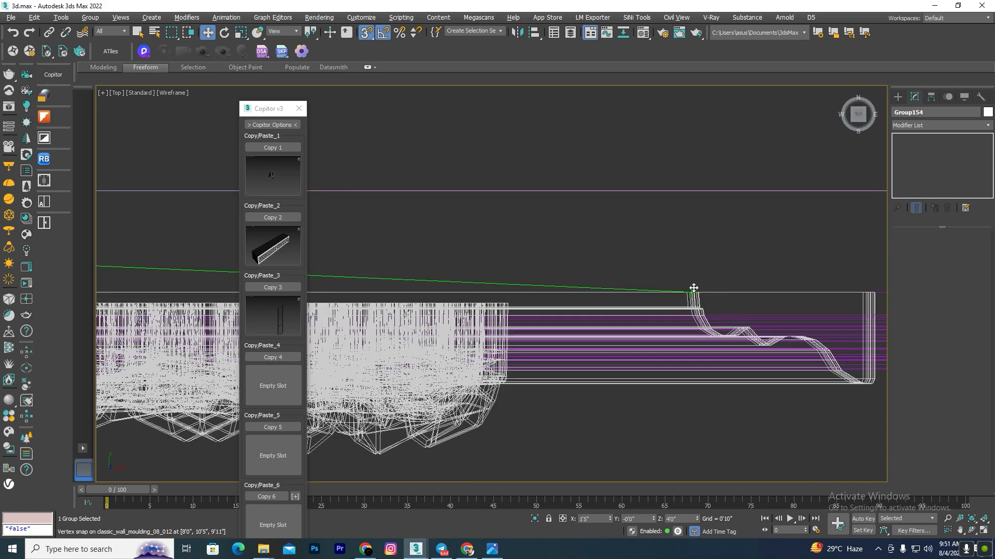
Isolate the wall lamp together with the narrow moulded panel behind it and show both in the front view
scroll(535, 249, down, 12)
key(F3)
mouse_move(472, 298)
alt+middle_down()
mouse_move(468, 268)
mouse_move(488, 249)
mouse_move(473, 244)
alt+middle_up()
scroll(473, 244, down, 5)
scroll(478, 254, up, 3)
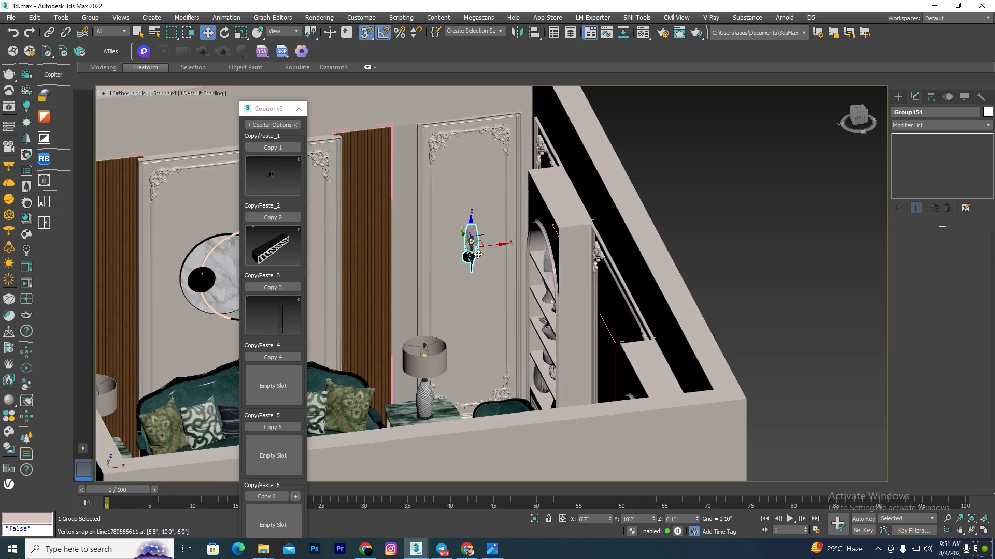
scroll(483, 232, up, 3)
ctrl+click(523, 291)
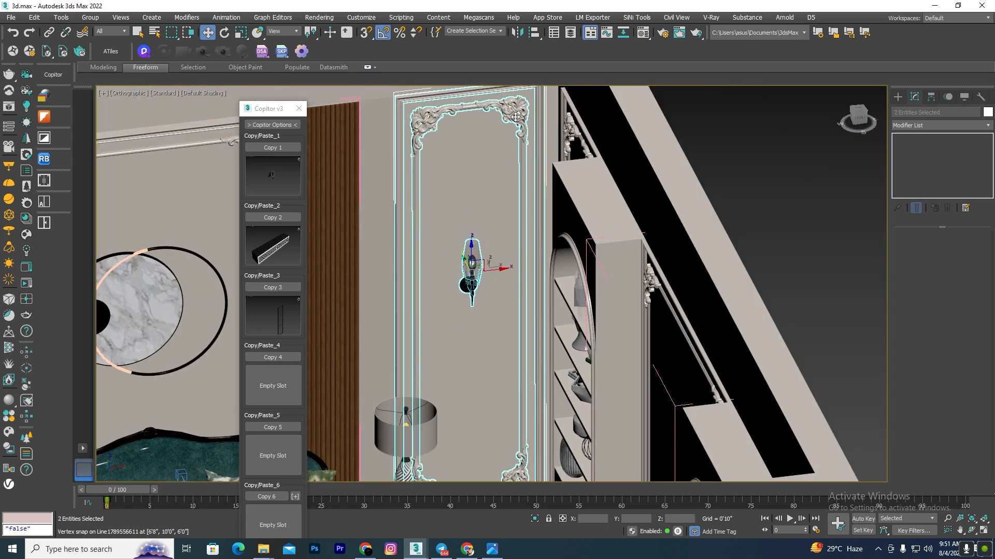
click(536, 520)
key(f)
scroll(452, 254, down, 4)
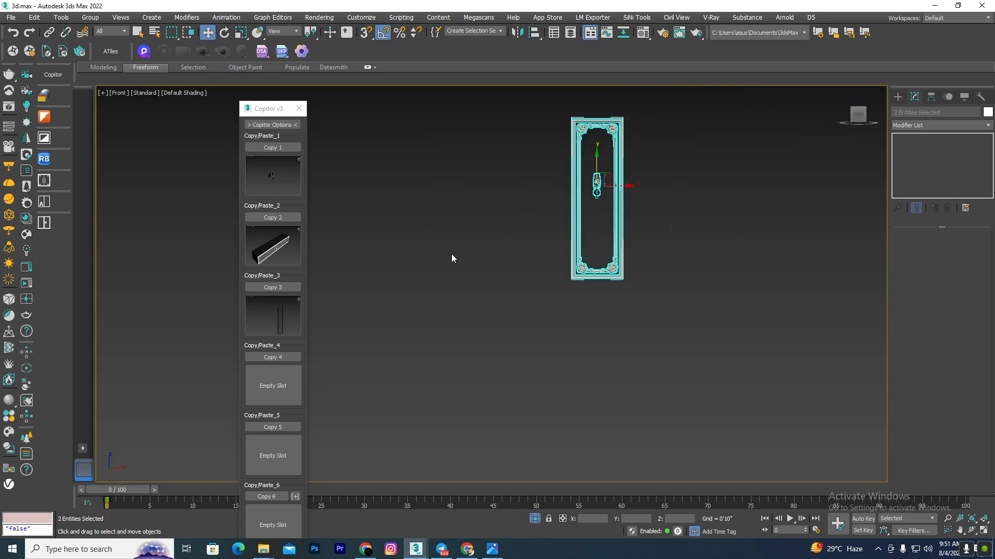
Centre the lamp horizontally within the moulded panel and end the isolation
click(648, 247)
scroll(549, 214, up, 5)
click(503, 220)
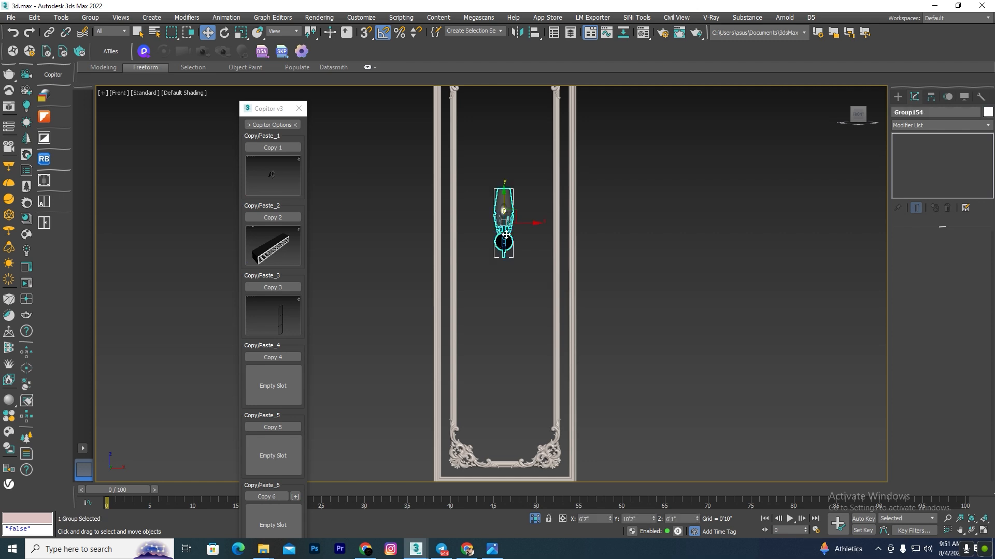
scroll(516, 205, down, 2)
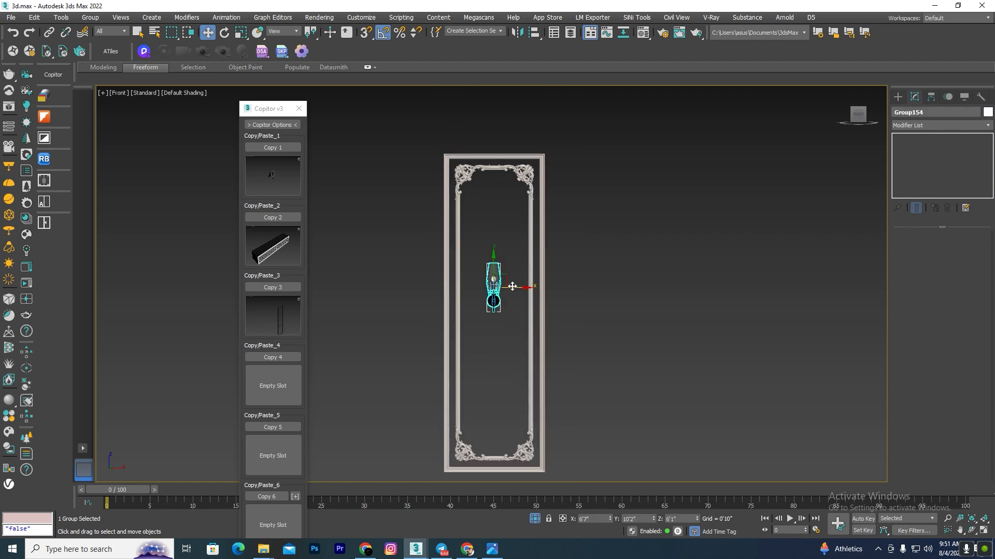
drag(515, 286, 514, 287)
scroll(518, 286, down, 3)
click(603, 215)
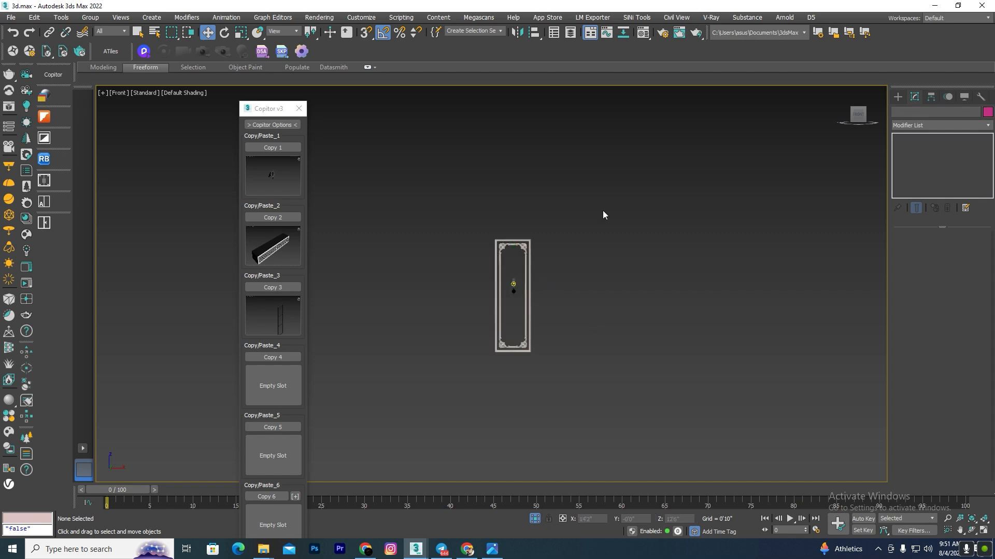
drag(603, 212, 392, 372)
click(534, 518)
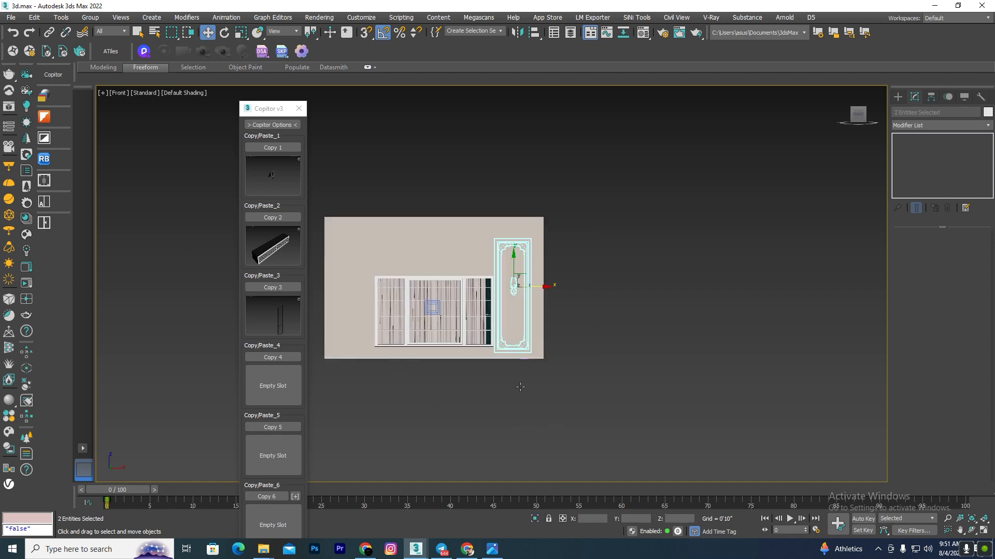
Clone the wall lamp and move the copy toward the matching narrow panel on the other side of the sofa
alt+middle_drag(520, 387, 544, 428)
click(595, 254)
scroll(547, 265, up, 6)
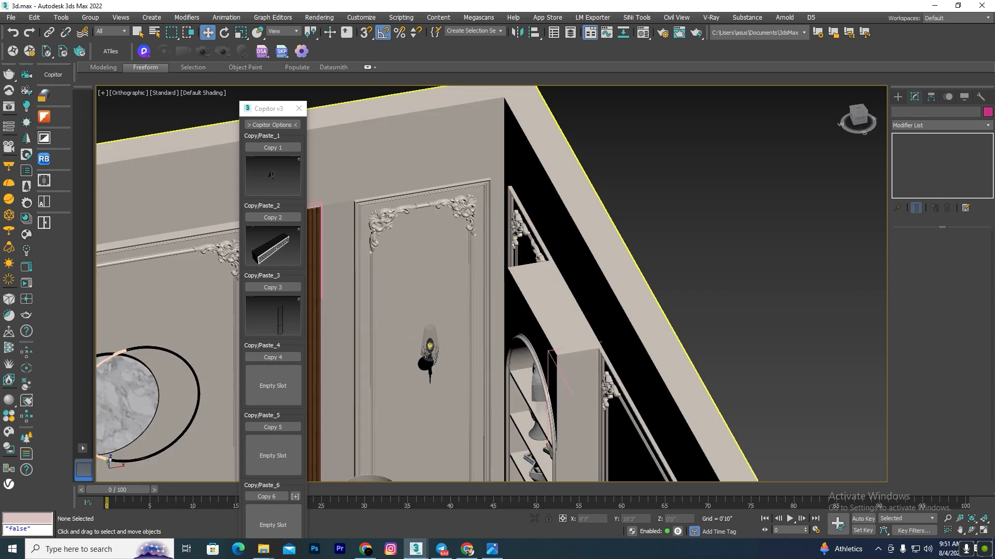
click(425, 354)
scroll(740, 207, down, 5)
scroll(645, 226, up, 4)
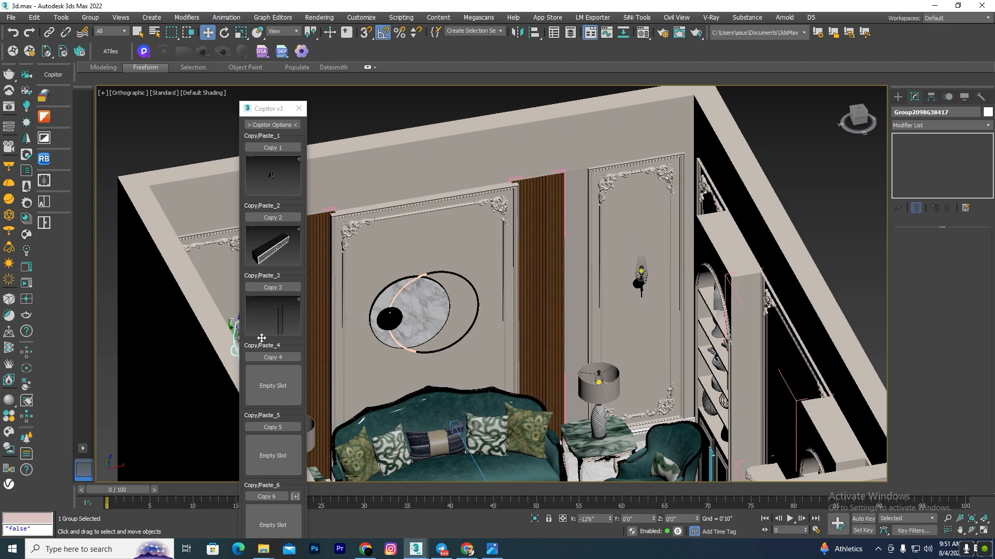
key(ctrl+v)
click(505, 316)
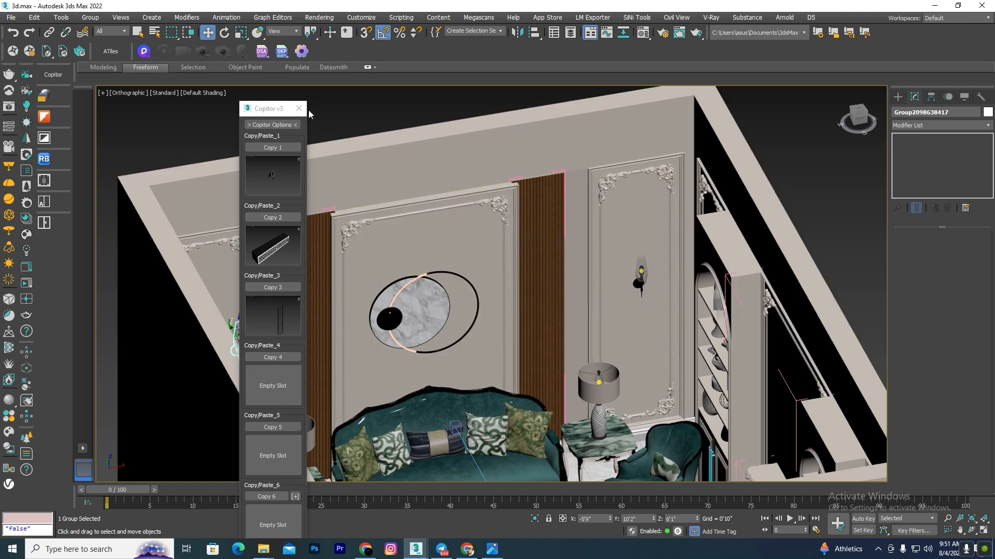
Close the Copitor window and shift the copied lamp along the wall toward the middle of its narrow panel
click(299, 109)
scroll(570, 315, down, 4)
alt+middle_drag(570, 314, 518, 320)
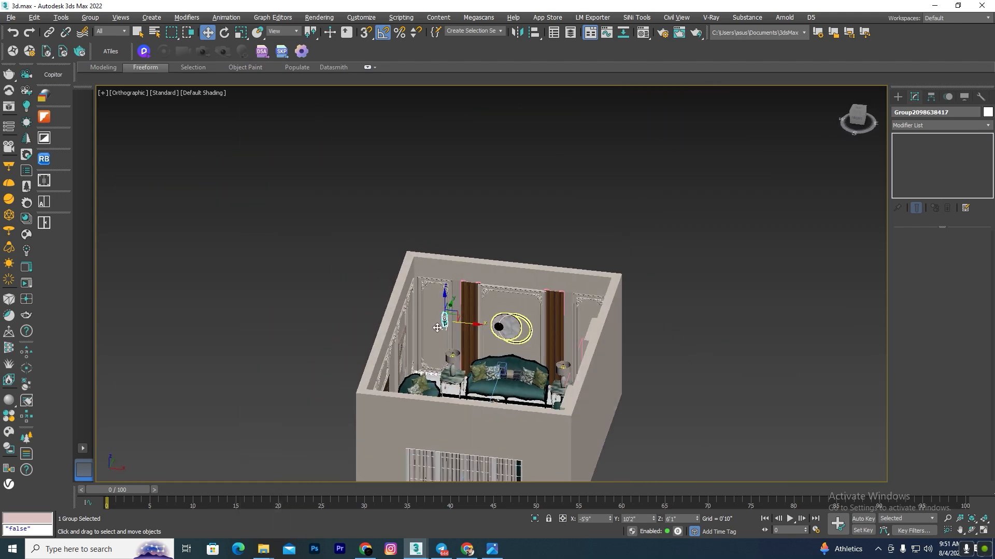
scroll(437, 327, up, 5)
drag(492, 309, 448, 305)
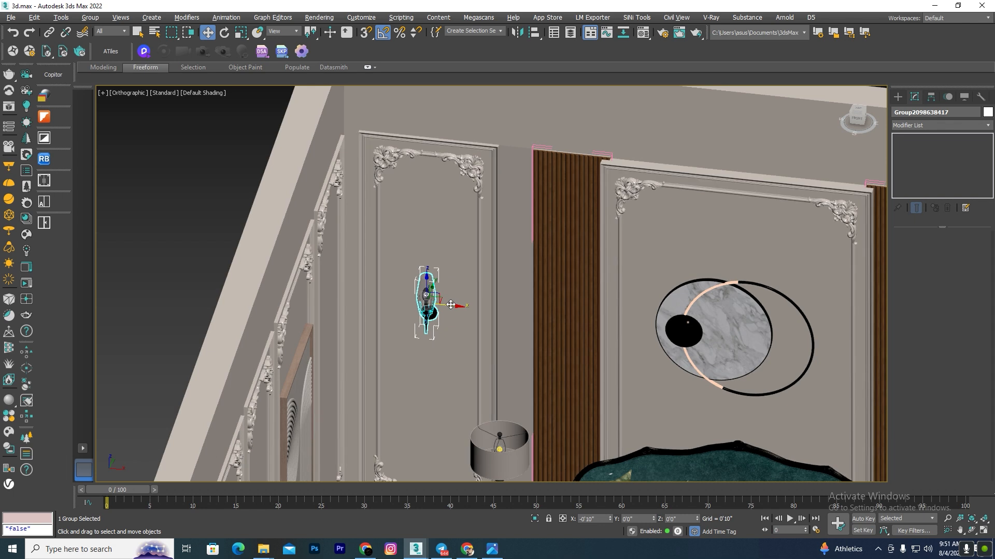
Isolate the copied lamp with its surrounding moulded panel and frame both in the front view
ctrl+click(459, 154)
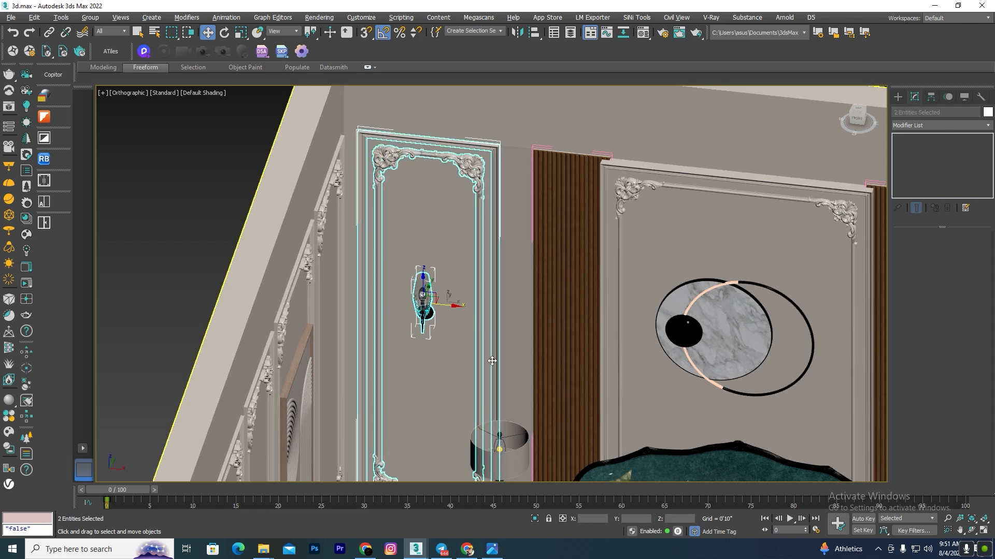
click(534, 518)
key(l)
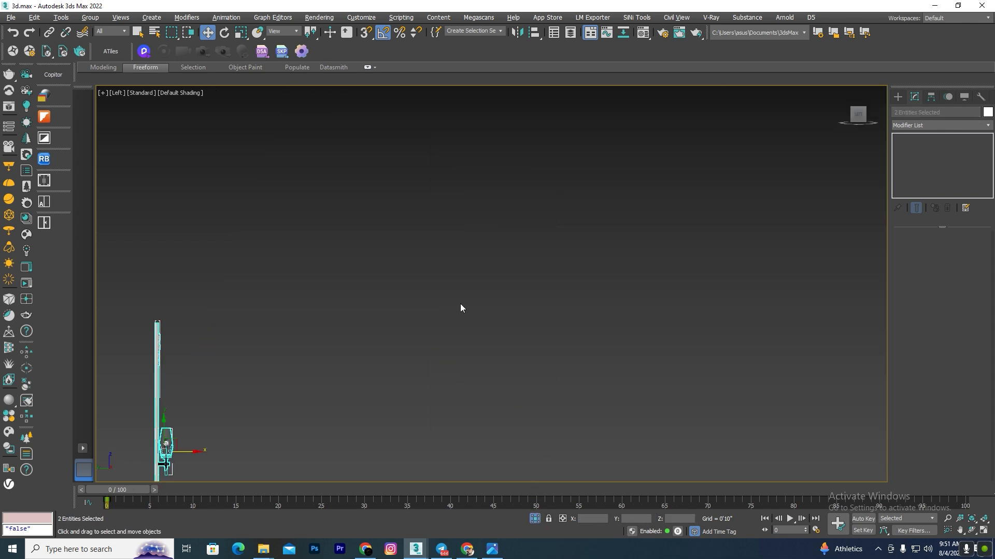
key(f)
key(z)
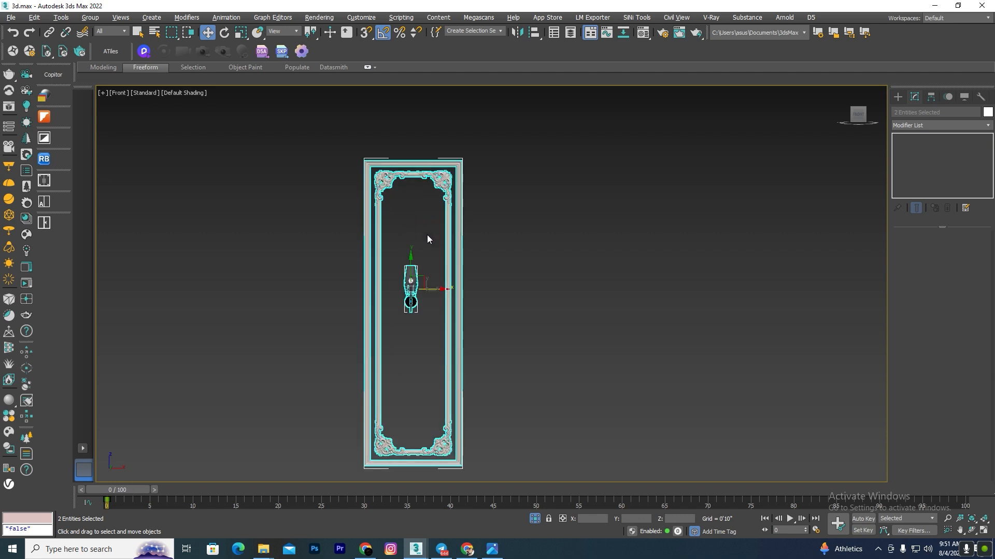
Centre the copied lamp horizontally within its panel and end the isolation
click(428, 263)
scroll(423, 262, up, 2)
click(398, 298)
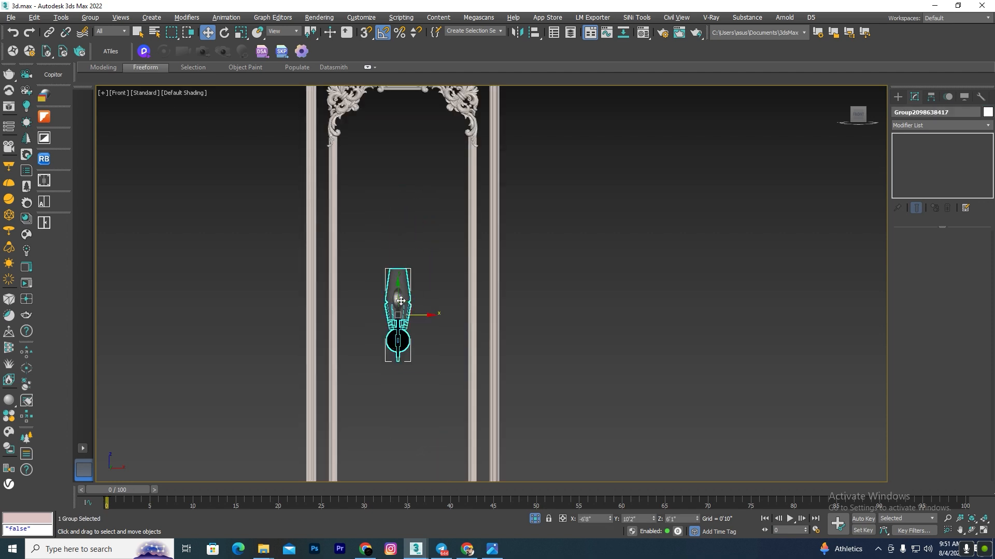
scroll(399, 298, down, 3)
scroll(399, 260, up, 2)
drag(424, 355, 428, 355)
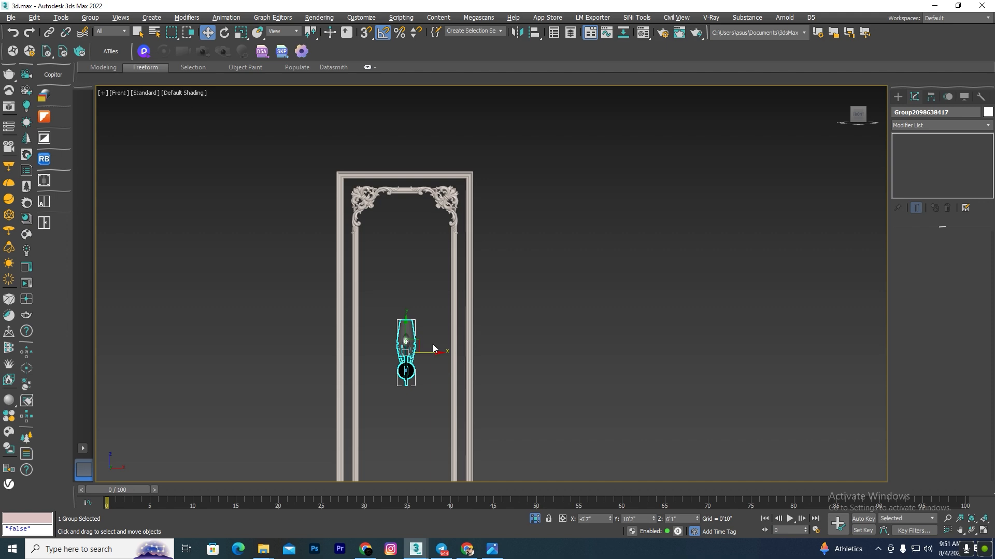
scroll(433, 348, down, 4)
alt+middle_drag(433, 348, 522, 414)
click(537, 515)
Clone the copied lamp as an instance inside the room and rotate it in the top view so its mount faces the side wall
key(t)
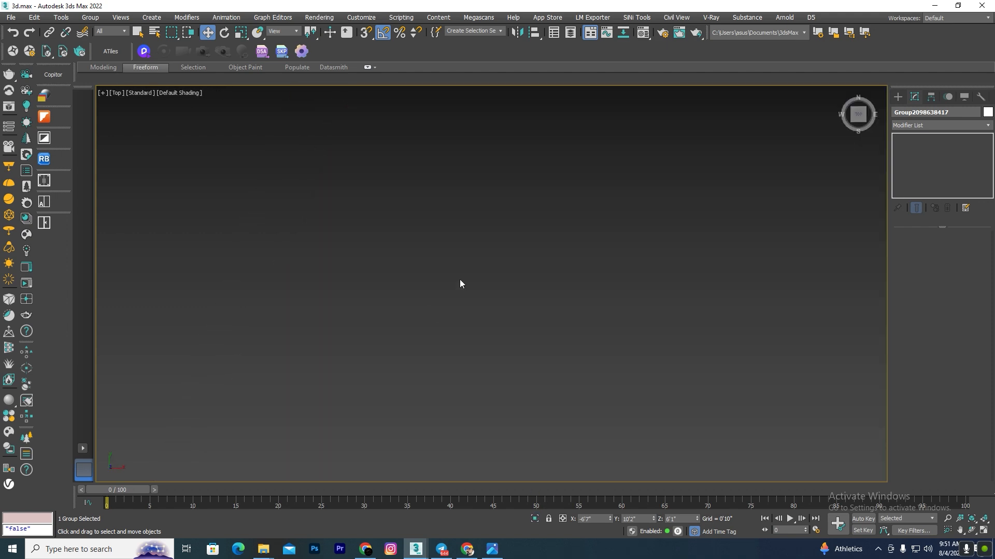
key(F3)
scroll(372, 318, down, 10)
scroll(392, 177, up, 12)
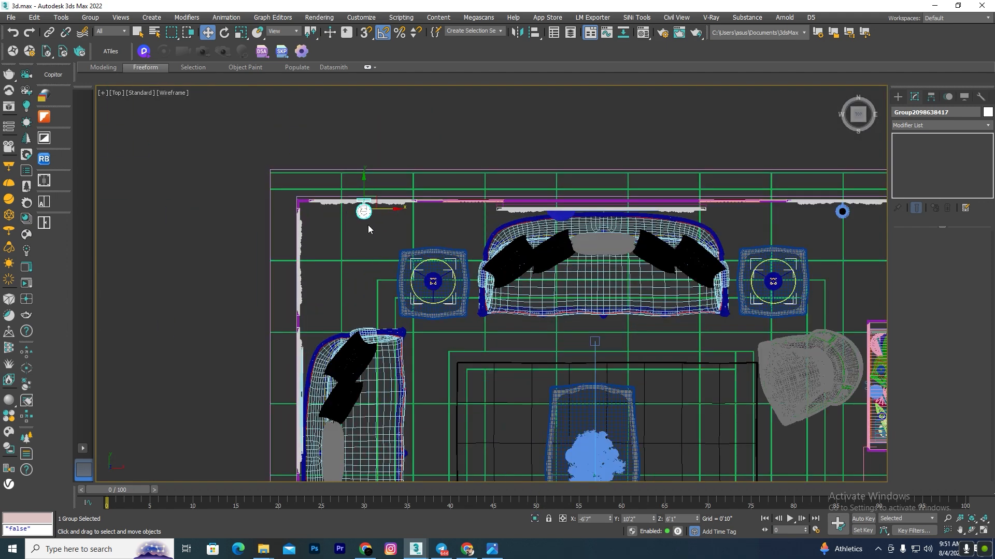
key(ctrl+v)
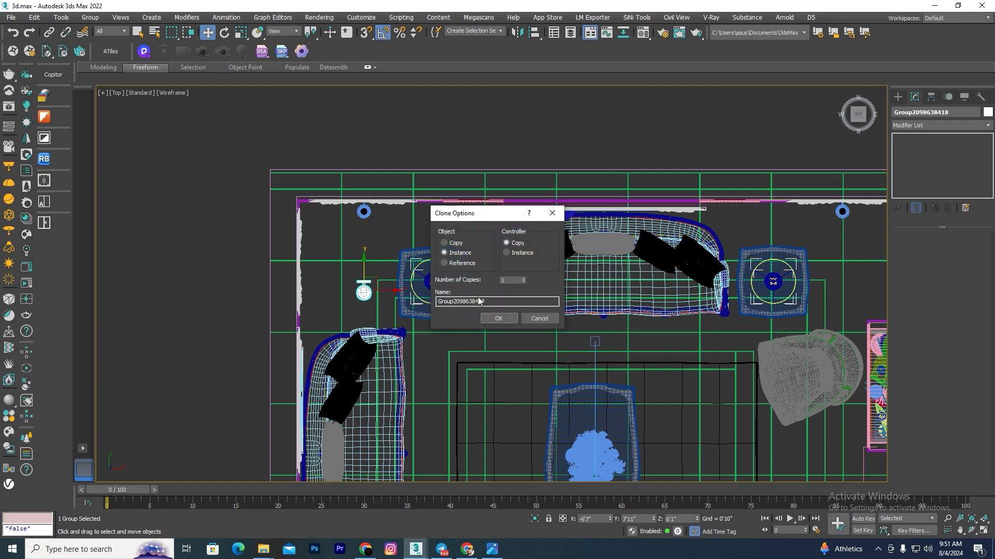
click(498, 321)
key(e)
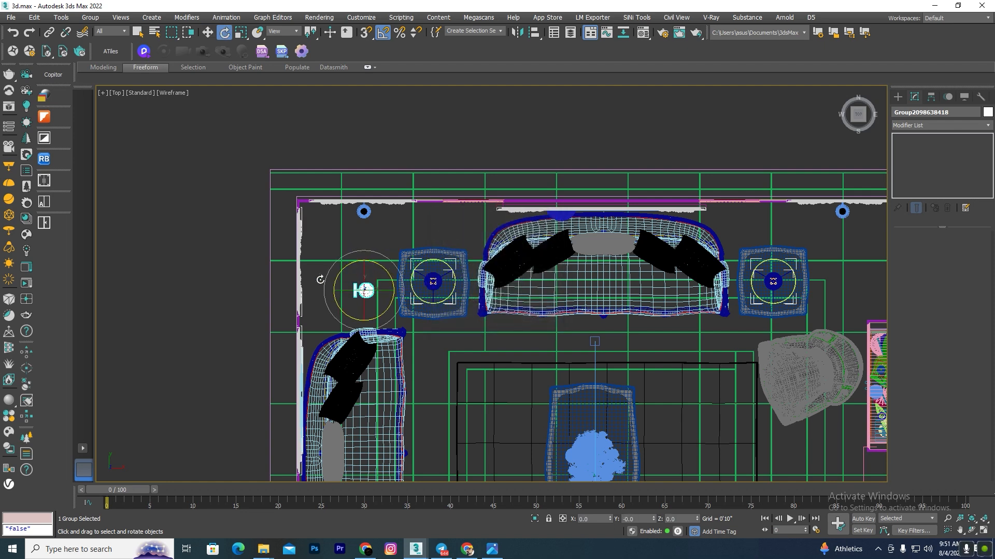
Move the rotated lamp to the side wall and snap its mount flush against the wall surface
scroll(320, 280, up, 4)
key(w)
scroll(369, 259, up, 2)
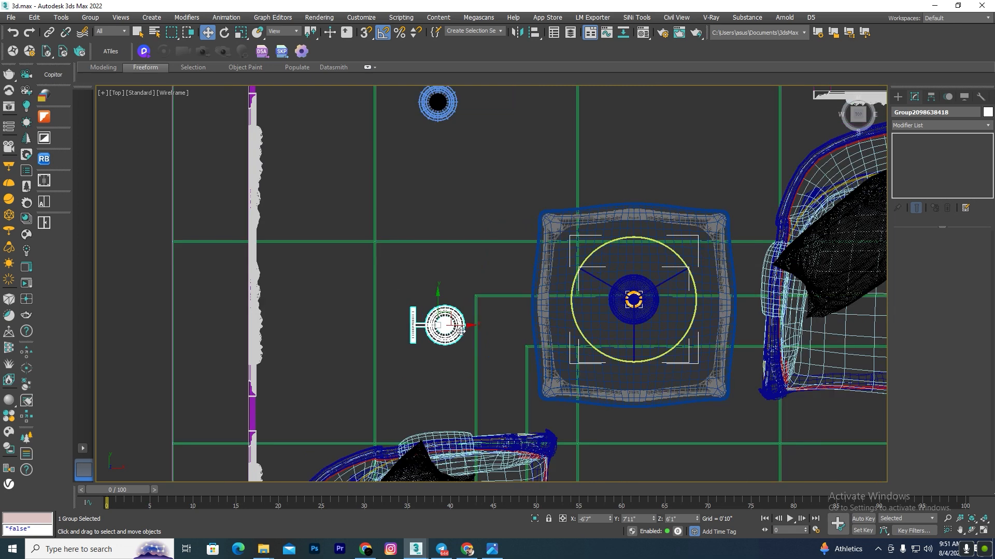
drag(461, 326, 215, 433)
key(s)
scroll(287, 331, up, 3)
scroll(396, 316, down, 5)
Move the lamp along the side wall toward the middle of the corner panel beside the framed artwork
alt+middle_drag(415, 327, 373, 291)
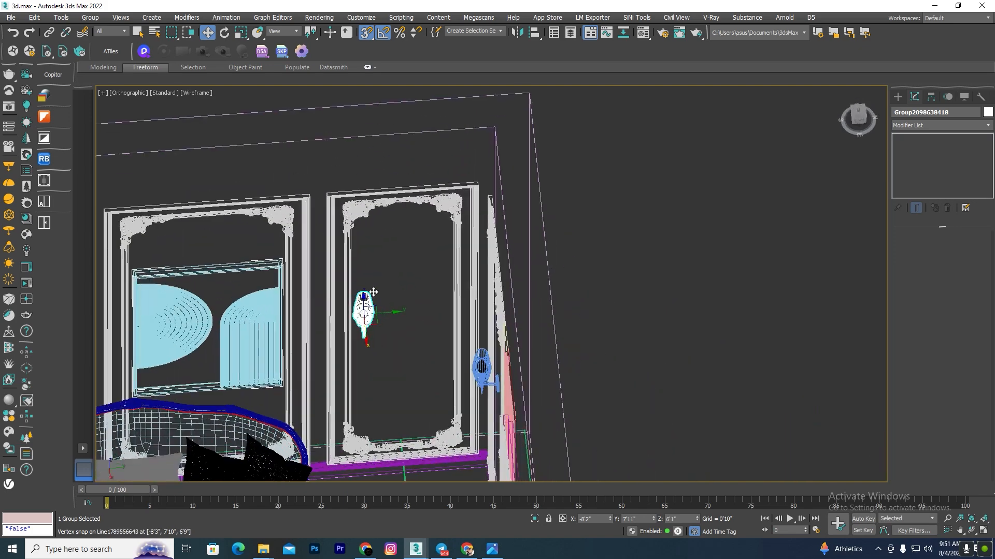
key(F3)
drag(384, 314, 430, 309)
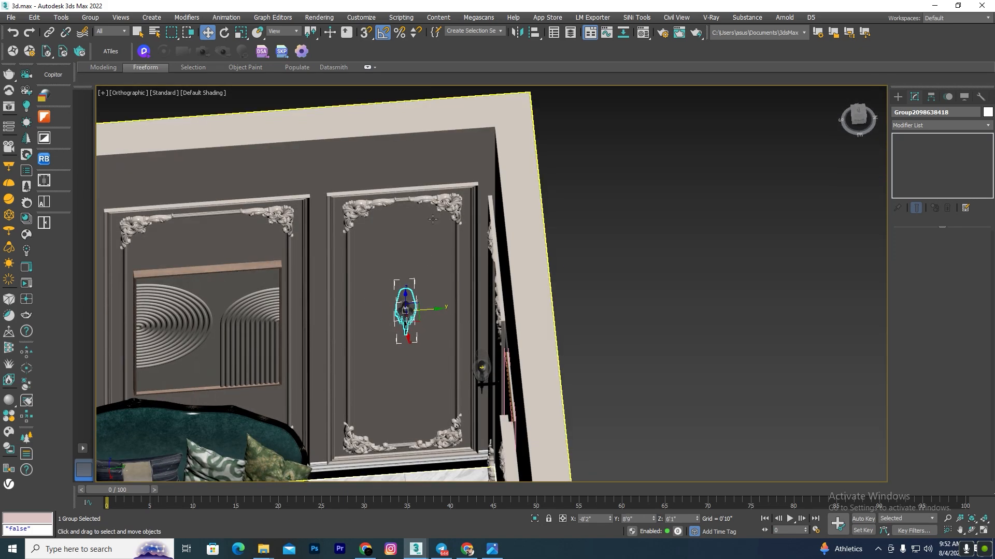
Isolate the side-wall lamp with its corner panel and the panel between the artwork and the door, in the left view
ctrl+click(435, 201)
scroll(435, 202, down, 4)
middle_drag(436, 202, 546, 221)
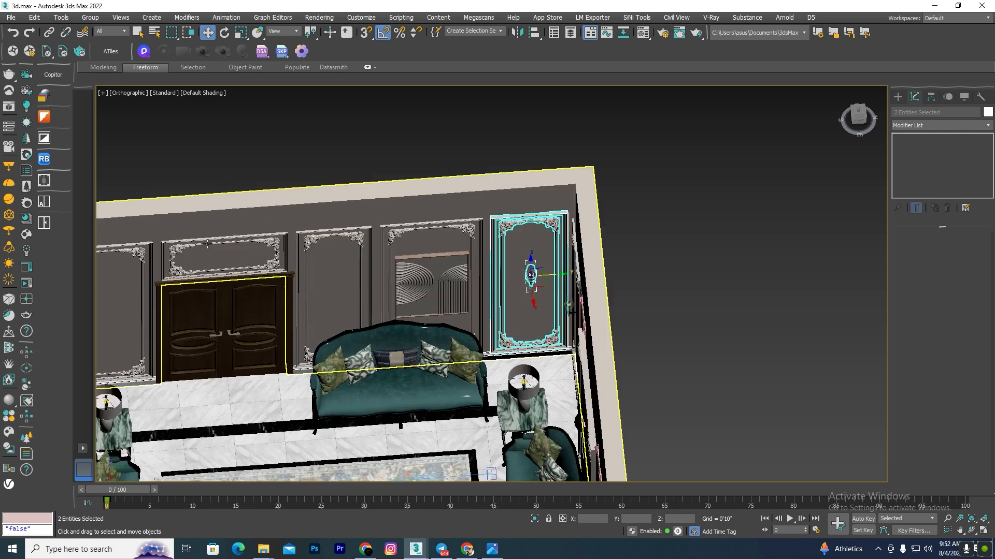
ctrl+click(368, 280)
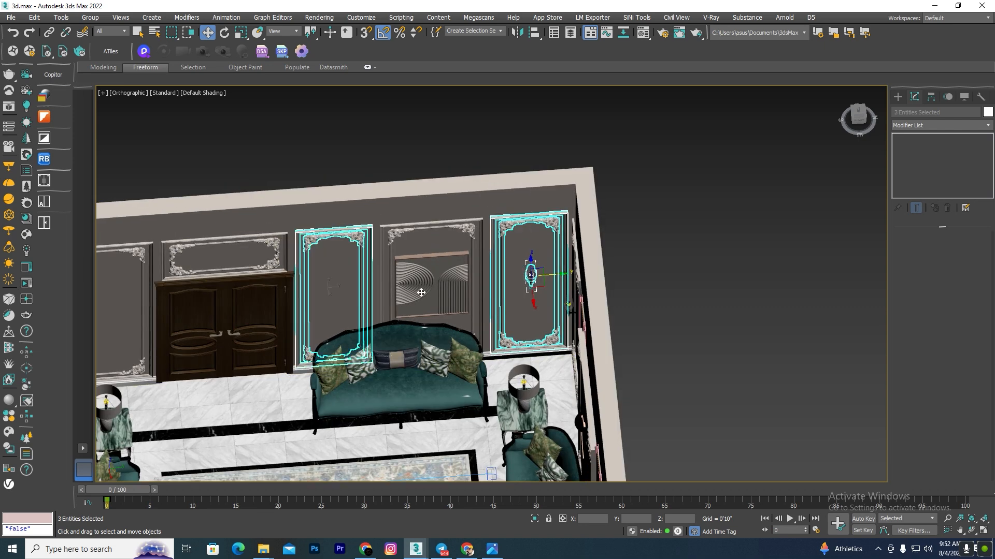
click(532, 520)
key(l)
scroll(428, 338, down, 2)
Centre the side-wall lamp horizontally within the corner panel
click(551, 350)
scroll(393, 456, up, 2)
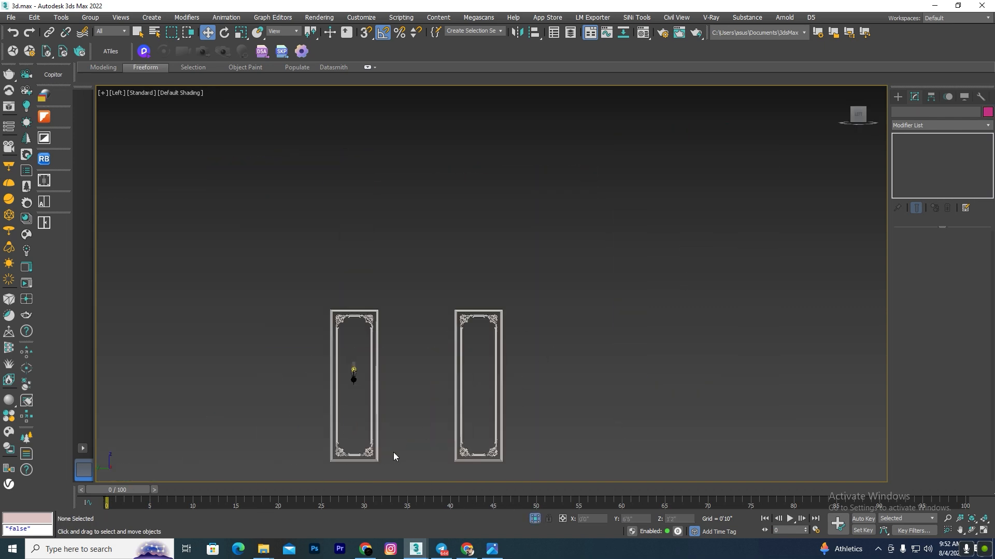
scroll(370, 399, up, 4)
click(328, 335)
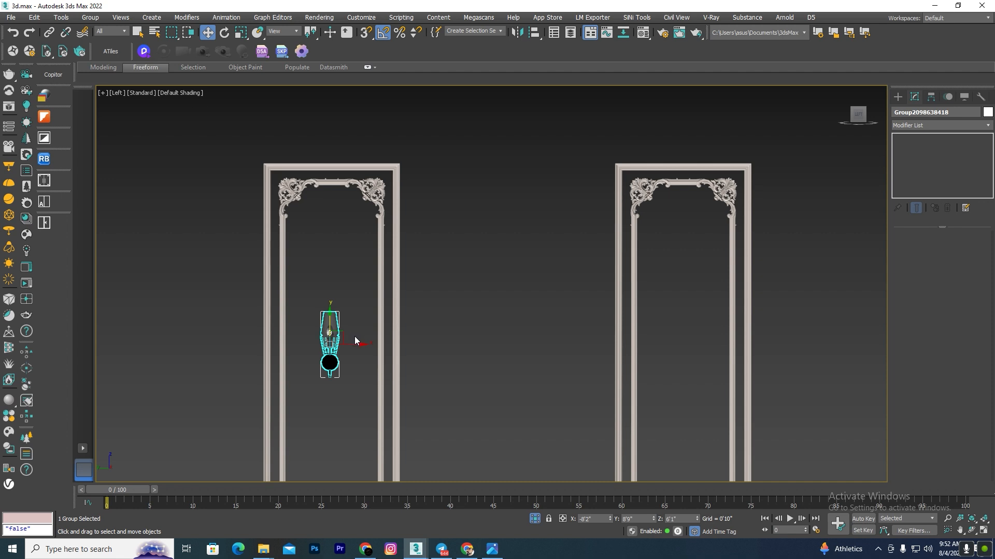
drag(353, 343, 381, 343)
Clone the side-wall lamp as an instance onto the second isolated panel and nudge it to the panel's centre
scroll(348, 344, down, 3)
shift+drag(524, 346, 529, 346)
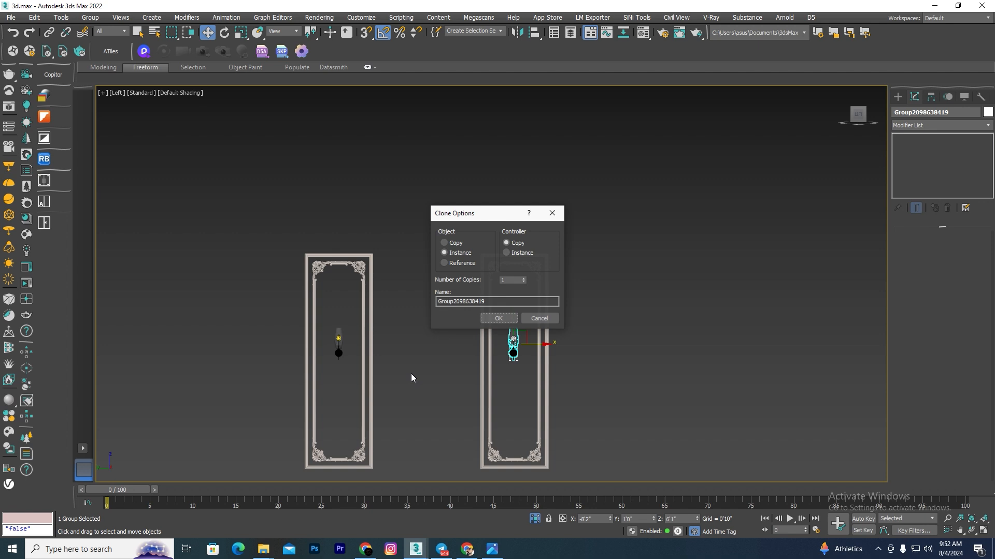
click(499, 318)
scroll(526, 313, up, 4)
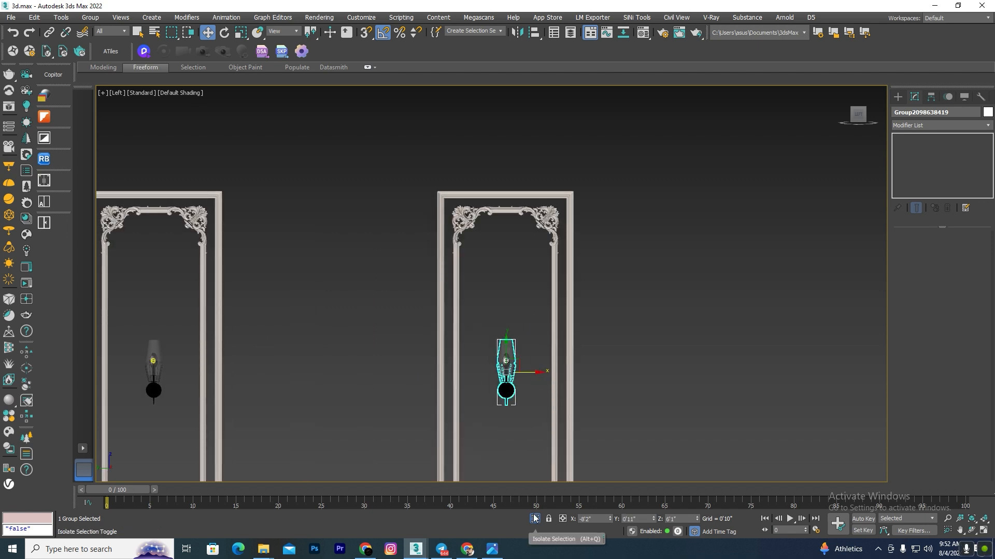
drag(526, 372, 528, 372)
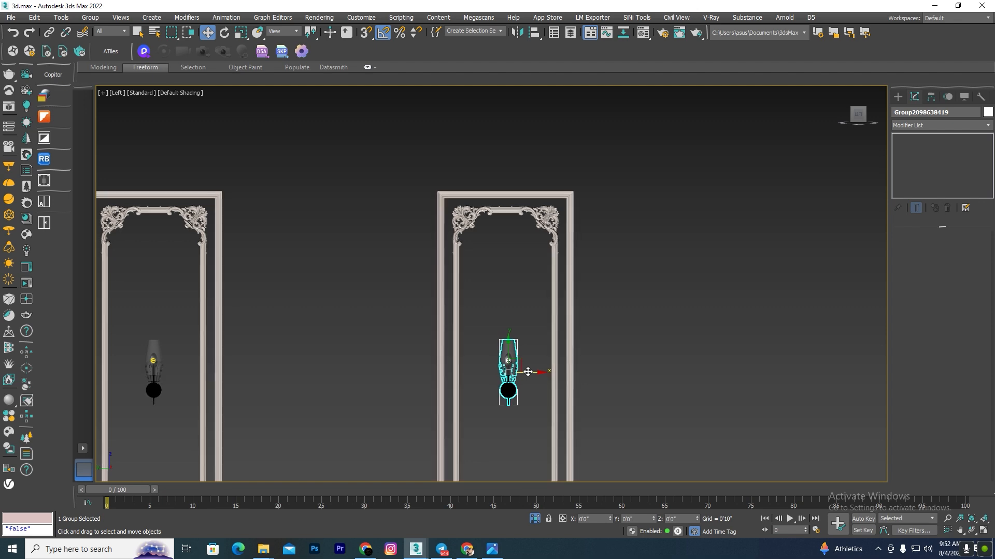
Exit isolation, then isolate the side-wall lamp with the corner panel beyond the door and both panels flanking the window curtains
click(536, 521)
scroll(518, 295, down, 8)
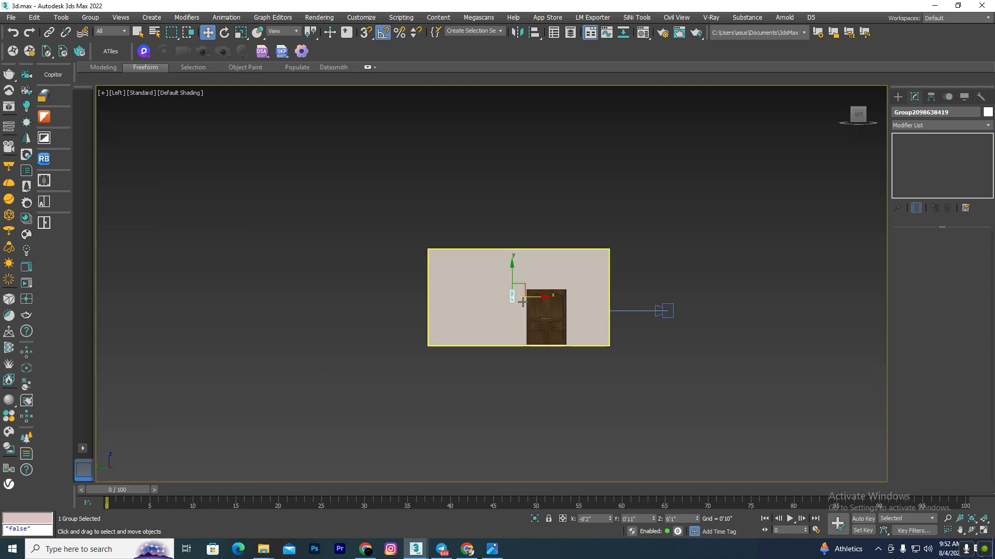
alt+middle_drag(521, 299, 269, 343)
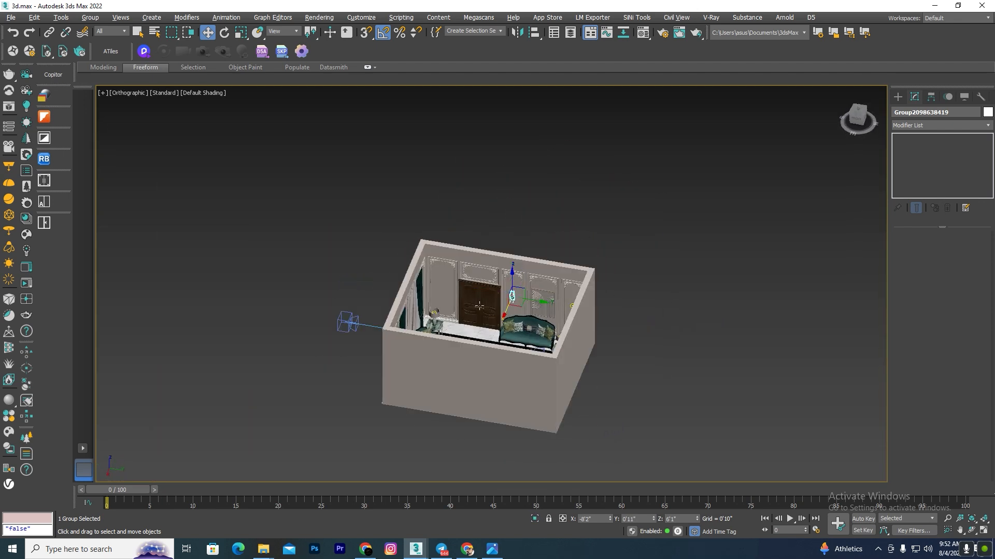
scroll(449, 261, up, 7)
ctrl+click(407, 278)
scroll(402, 273, down, 2)
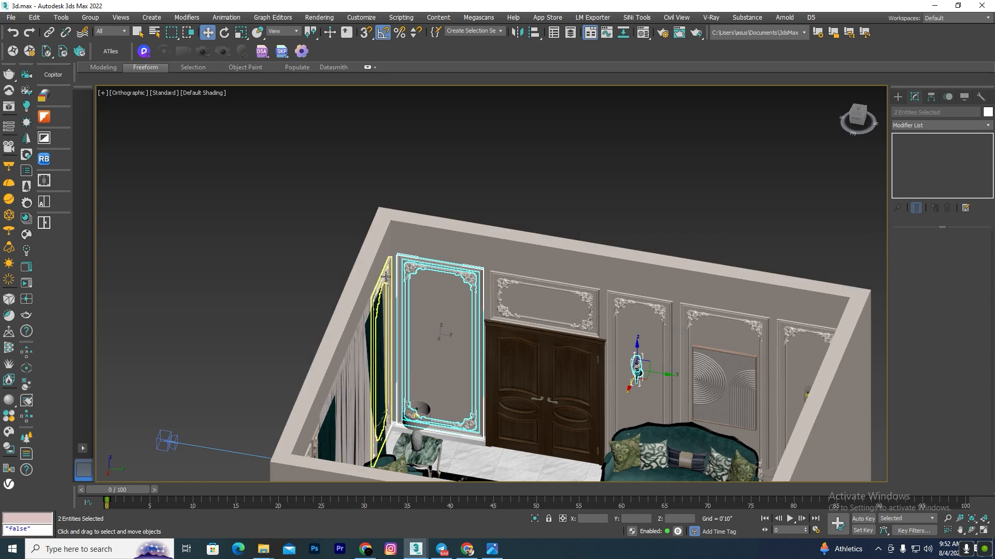
ctrl+click(523, 363)
alt+middle_drag(524, 363, 395, 362)
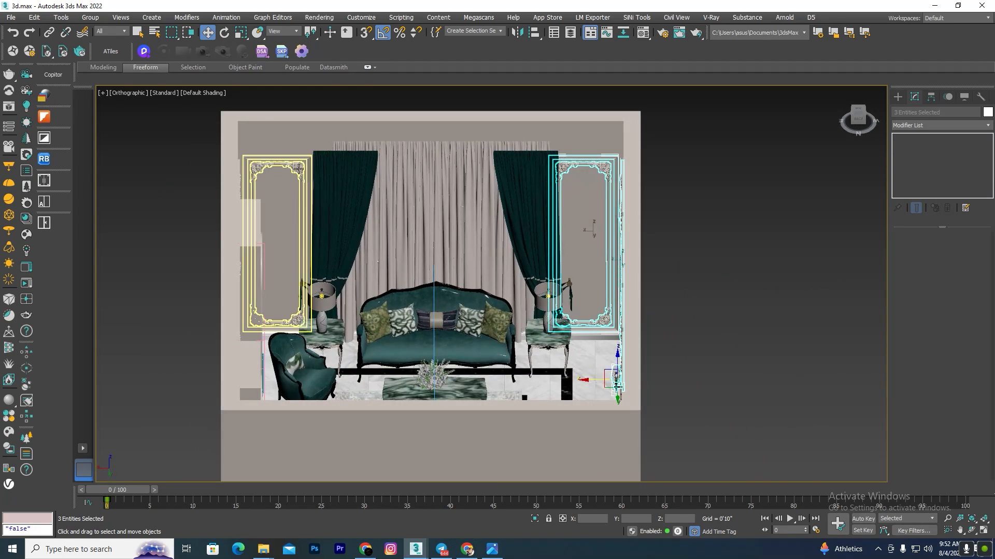
scroll(295, 169, down, 5)
alt+middle_drag(295, 169, 466, 331)
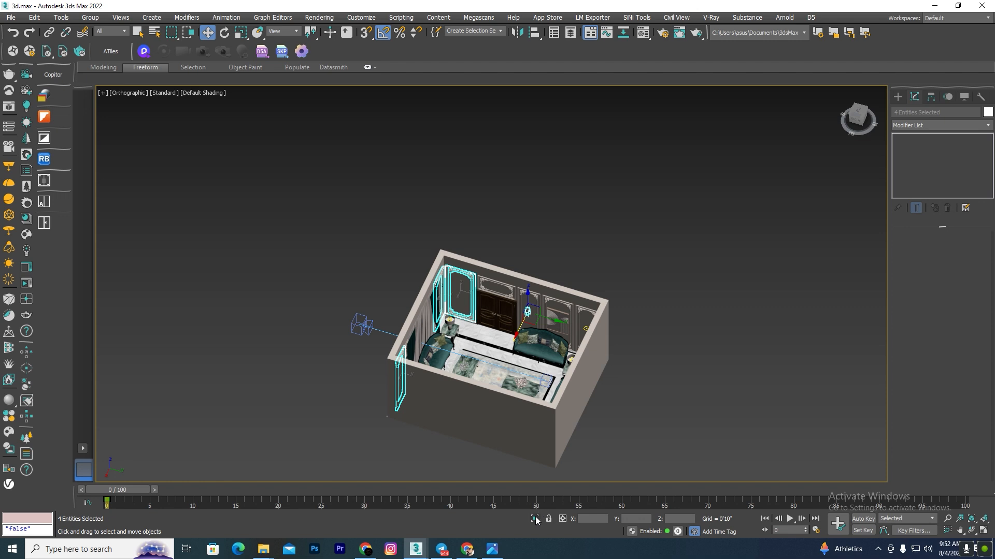
click(536, 519)
Clone the side-wall lamp along the wall onto the isolated corner panel beyond the door
click(631, 296)
click(641, 224)
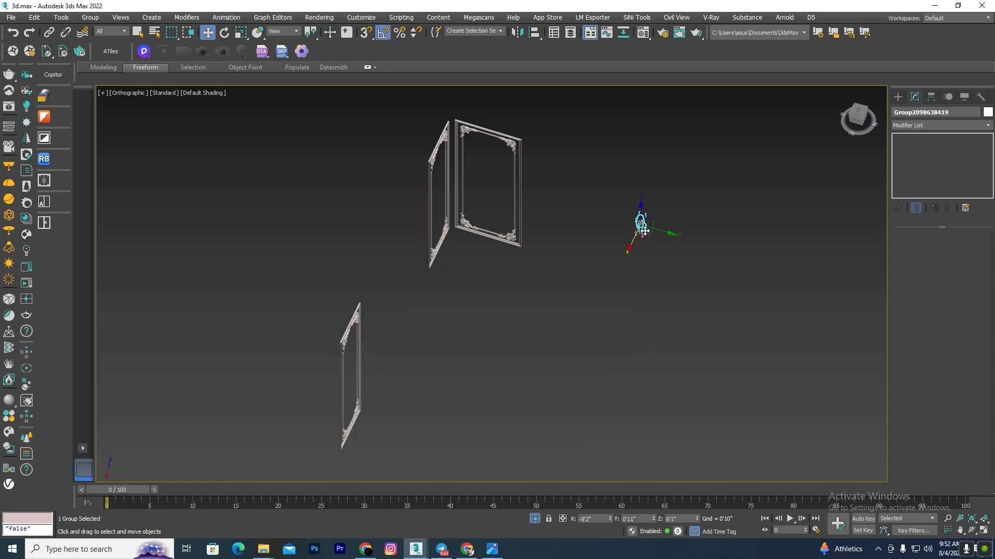
drag(655, 229, 656, 228)
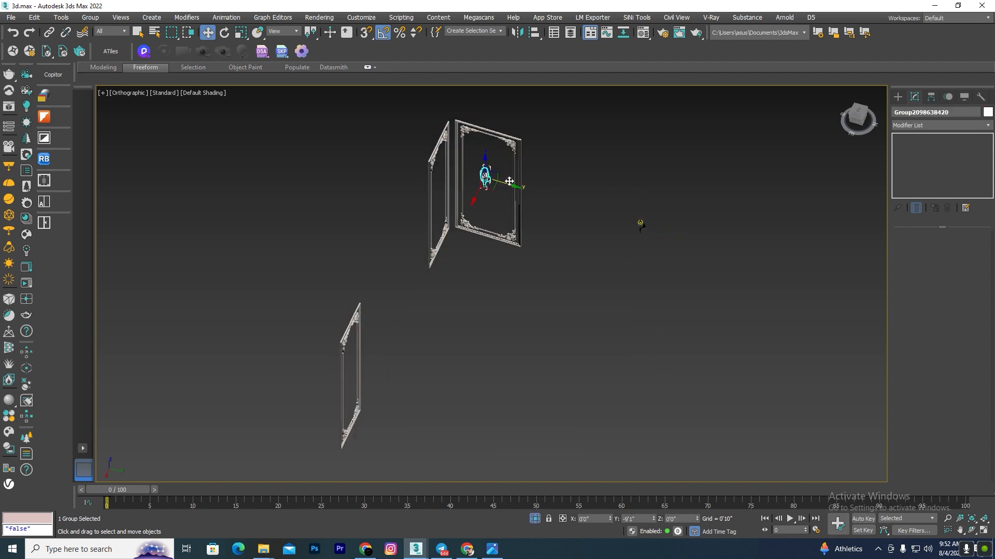
drag(509, 181, 509, 181)
click(499, 316)
Centre the cloned lamp horizontally within the corner panel in the left view, and exit isolation
key(f)
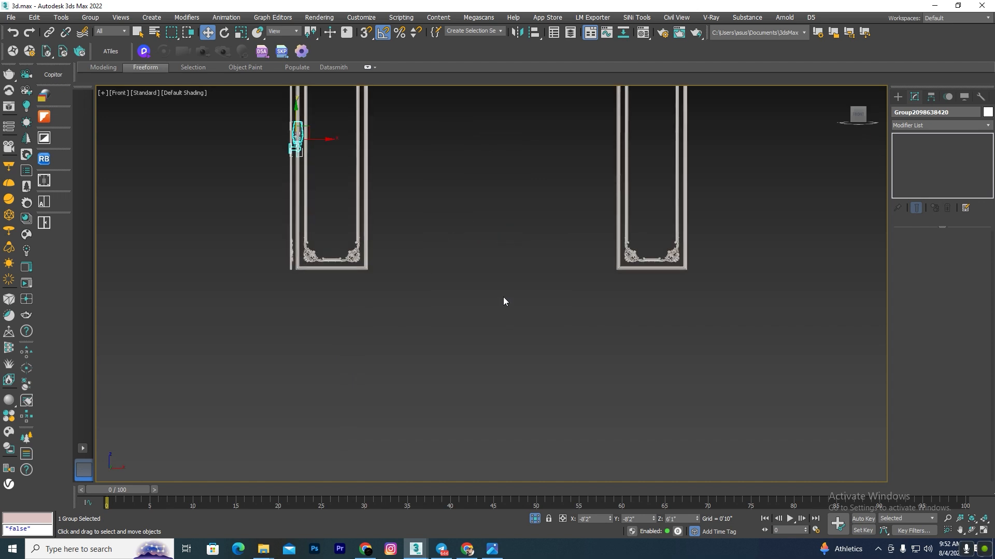
scroll(502, 297, down, 6)
scroll(471, 245, up, 5)
key(l)
scroll(471, 245, down, 6)
scroll(524, 282, up, 6)
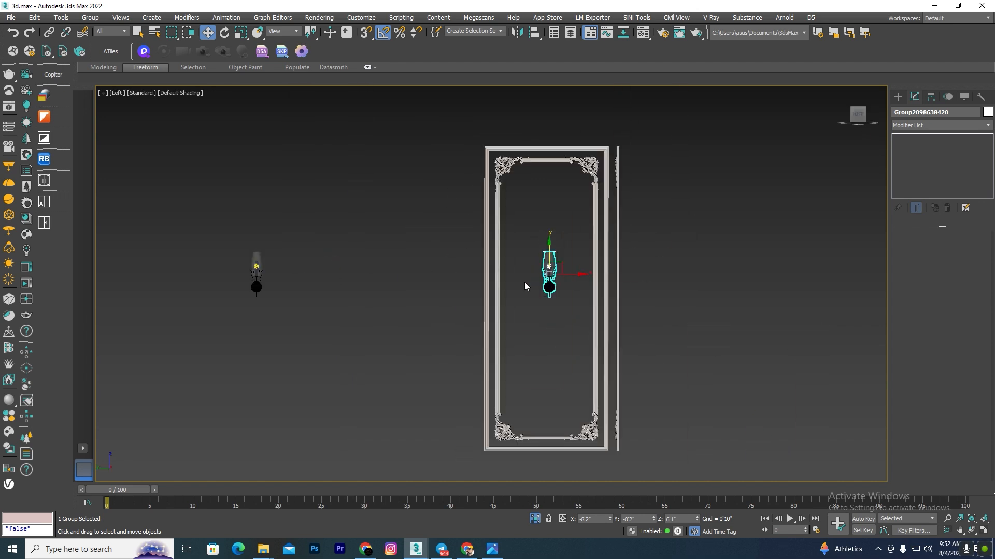
drag(576, 275, 575, 273)
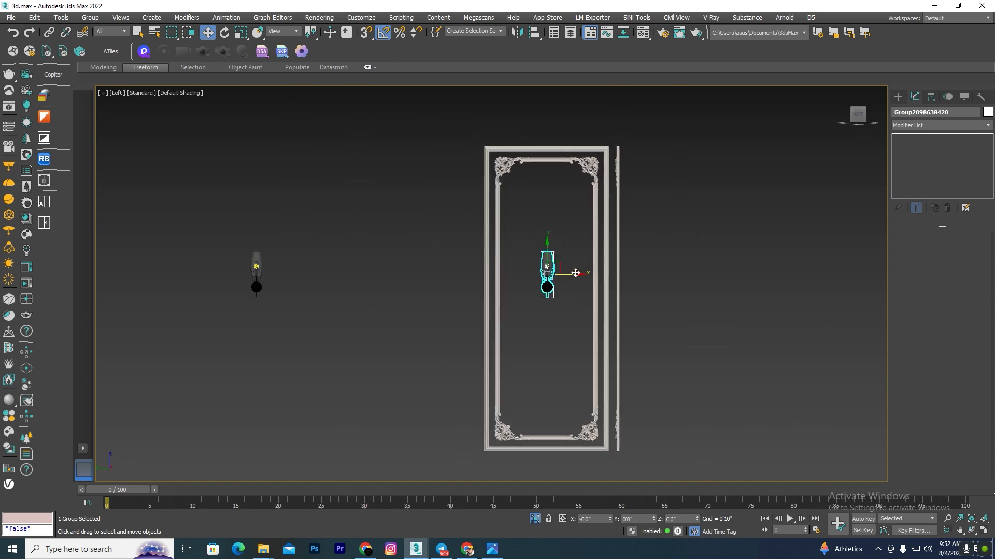
alt+middle_drag(563, 282, 499, 360)
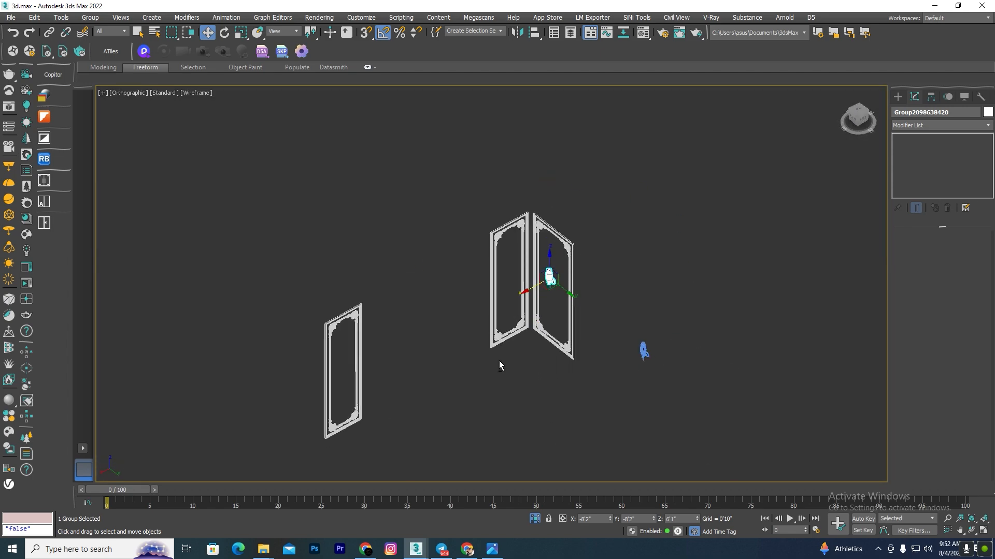
click(532, 515)
Clone the corner-panel lamp as an instance toward the adjoining curtain-wall panel and rotate it about its vertical axis to suit that wall
key(F3)
scroll(522, 401, up, 5)
mouse_move(522, 402)
alt+middle_down()
mouse_move(465, 401)
mouse_move(500, 337)
alt+middle_up()
scroll(500, 336, up, 5)
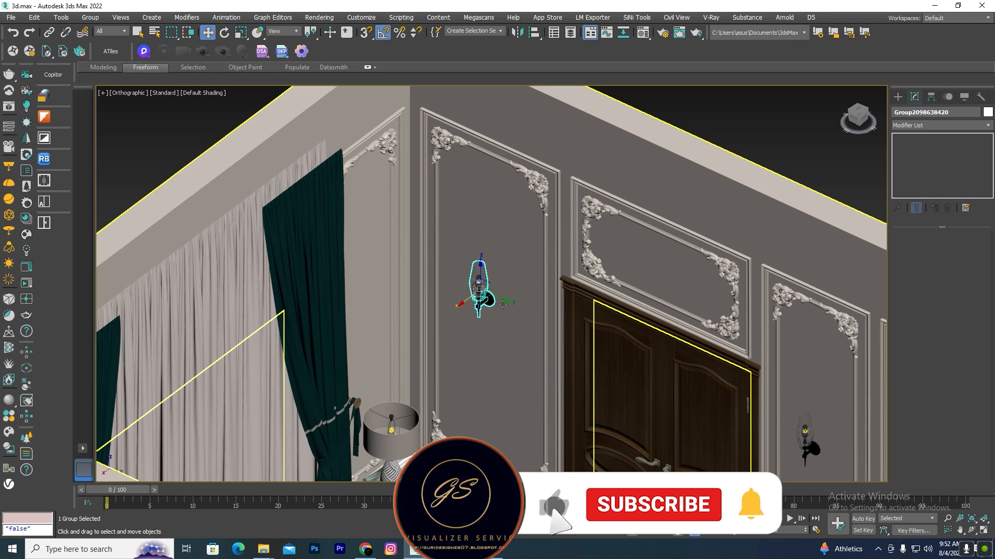
shift+drag(502, 304, 392, 255)
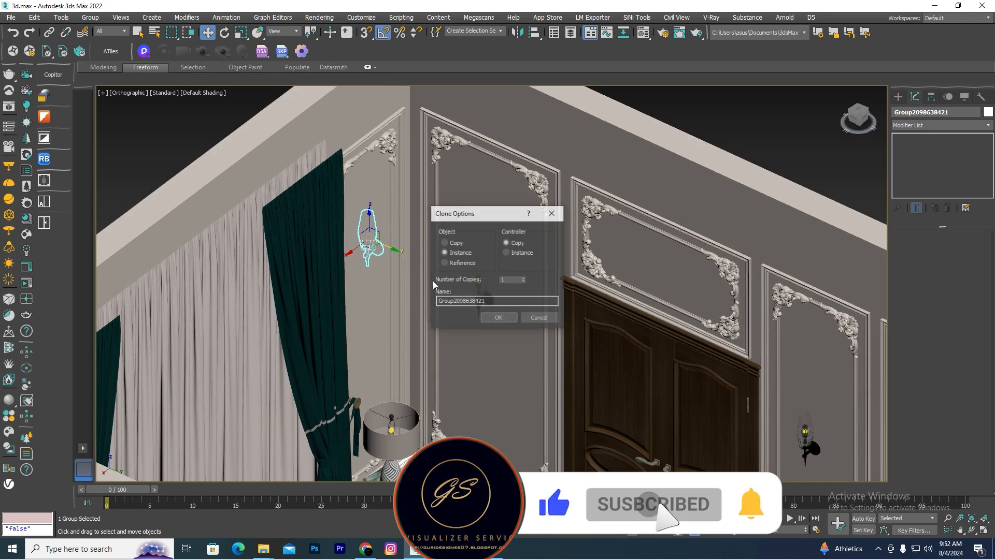
click(498, 318)
key(e)
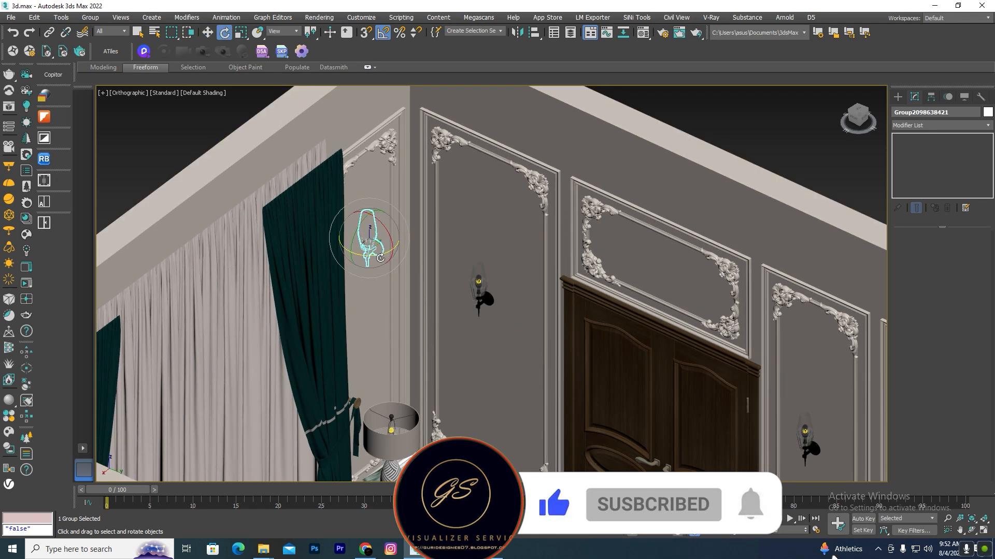
drag(380, 257, 427, 247)
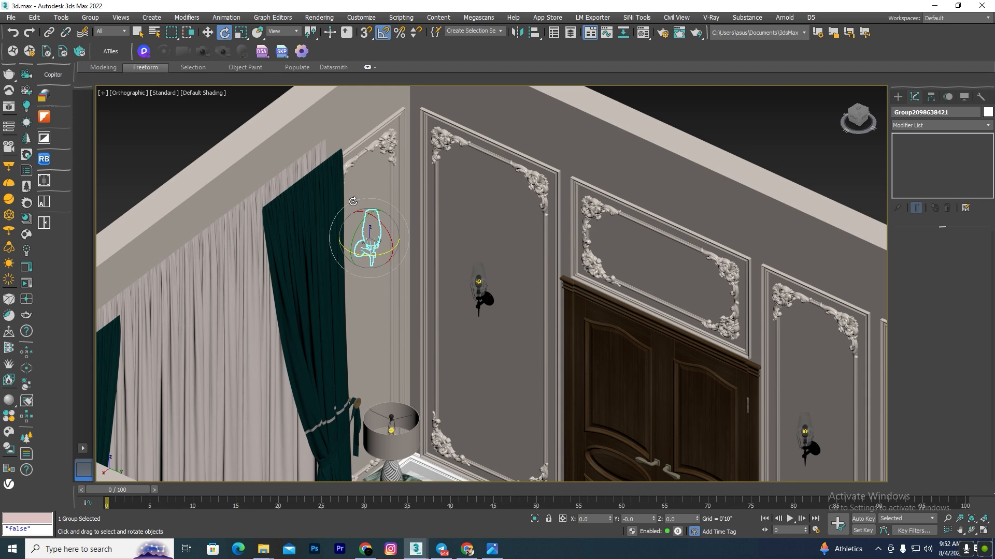
Isolate the rotated lamp with its curtain-wall panel and show them in a wireframe top view
ctrl+click(382, 157)
click(534, 519)
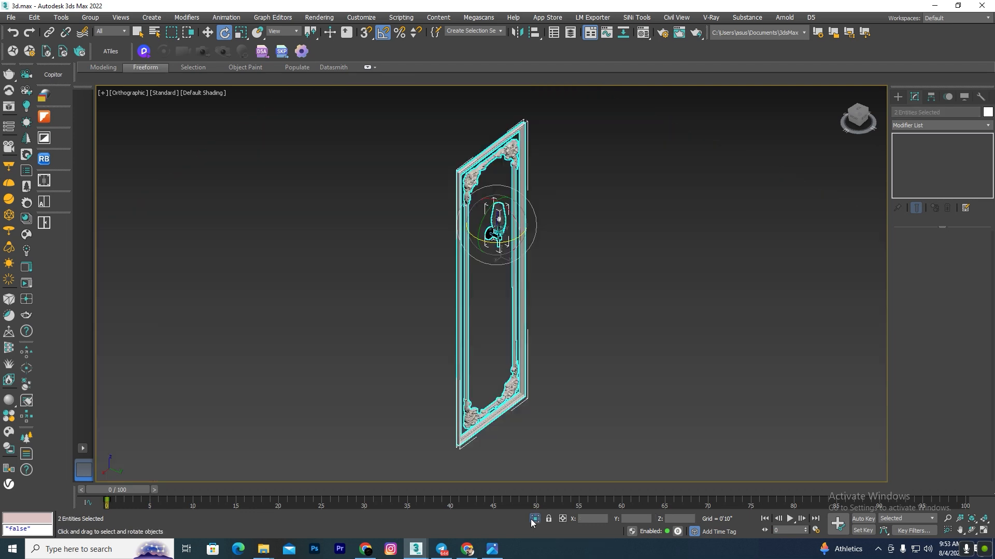
click(339, 271)
key(t)
key(F3)
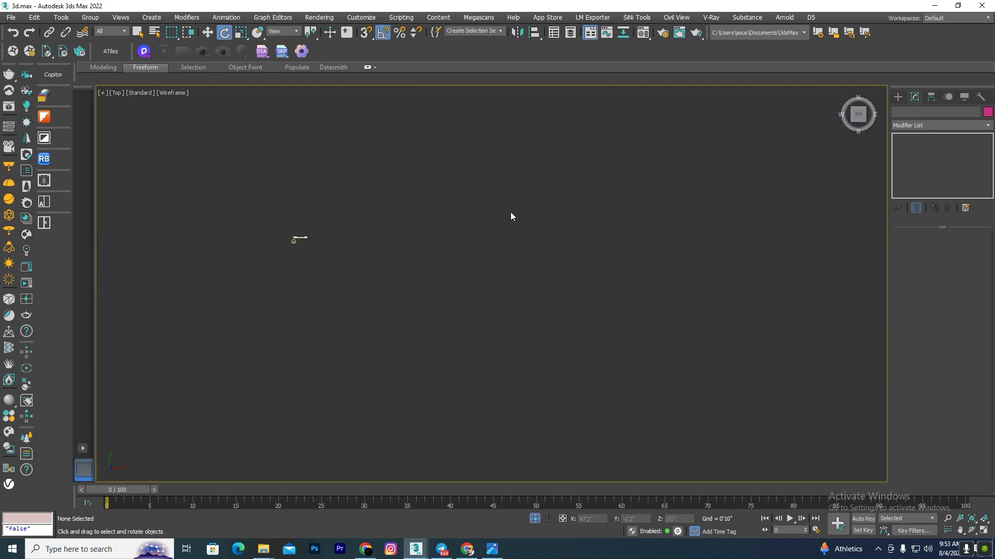
scroll(311, 321, up, 5)
Move the lamp with vertex snapping so its back plate sits against the panel, near the middle of its width
click(301, 363)
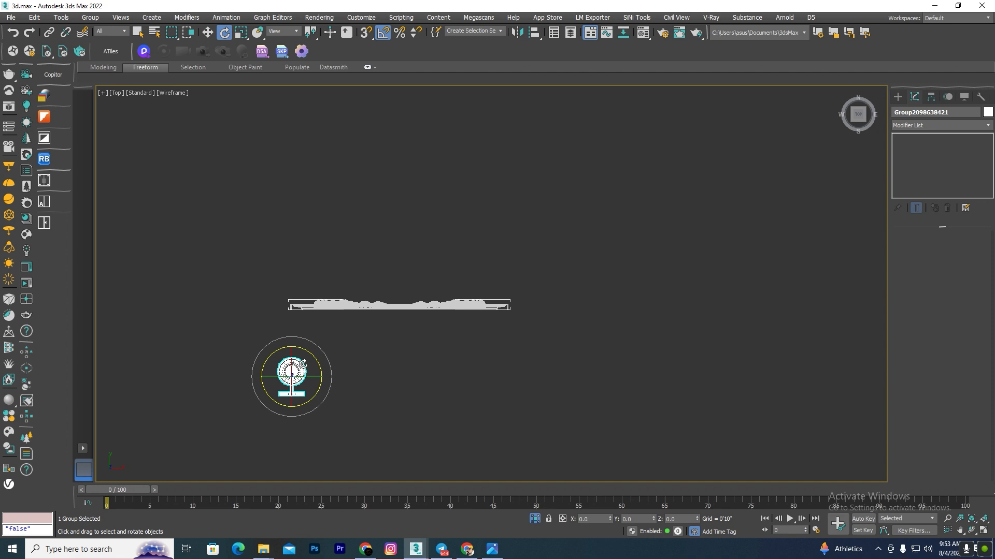
key(w)
scroll(297, 354, up, 2)
drag(290, 364, 292, 341)
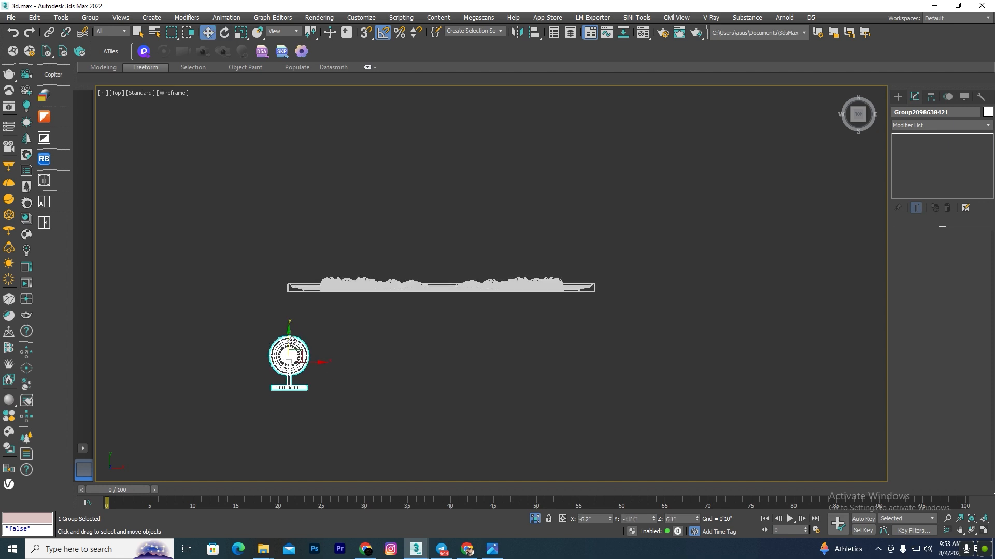
key(s)
scroll(292, 335, up, 3)
drag(293, 450, 455, 219)
key(s)
scroll(280, 256, down, 3)
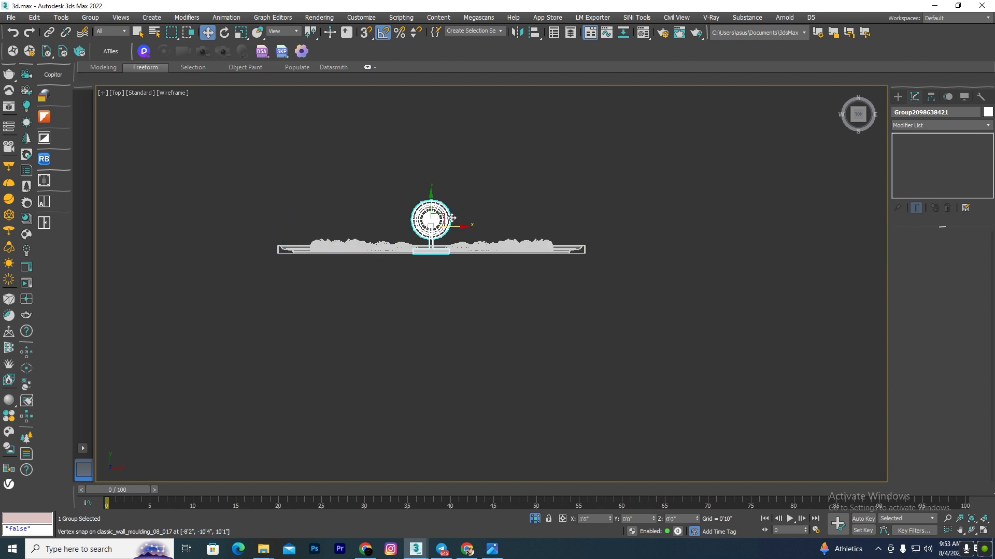
Fine-tune the lamp's horizontal centring within the curtain-wall panel in the front view, and exit isolation
key(l)
key(f)
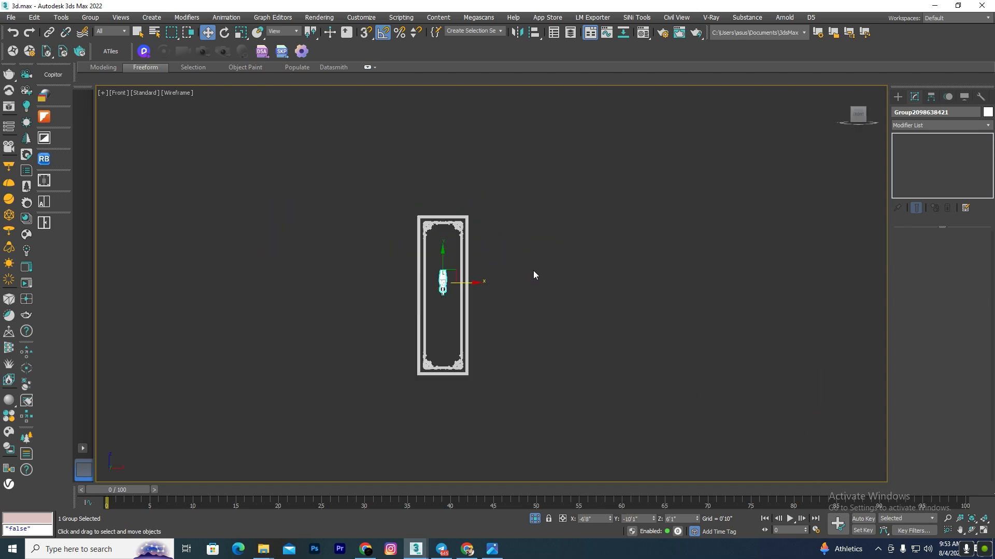
scroll(452, 271, up, 5)
scroll(429, 231, up, 2)
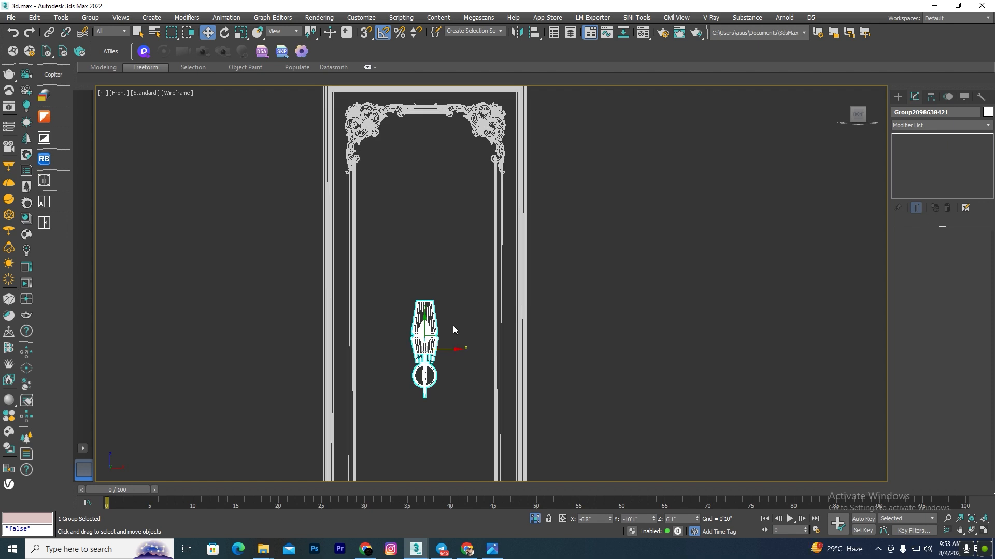
drag(451, 352, 454, 352)
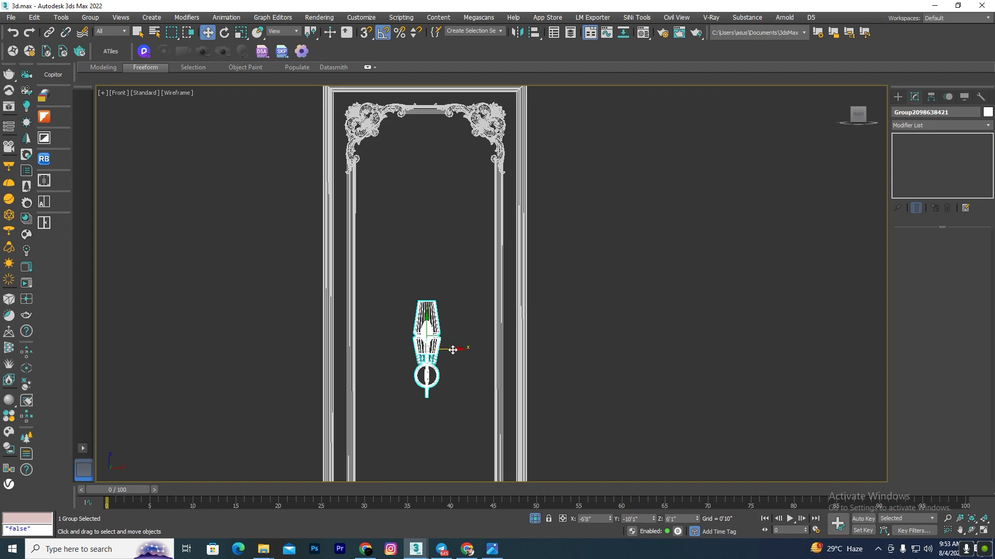
scroll(452, 348, down, 4)
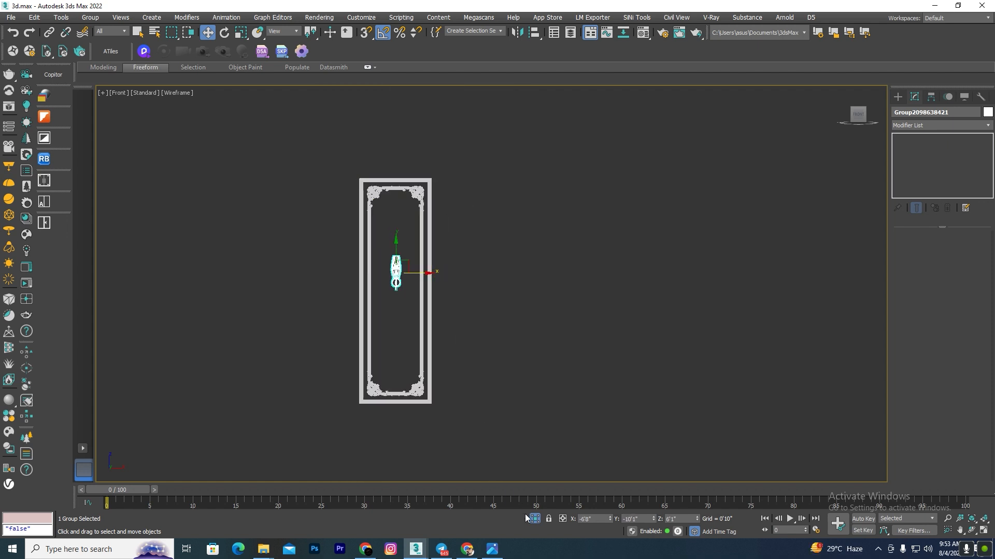
scroll(367, 252, up, 2)
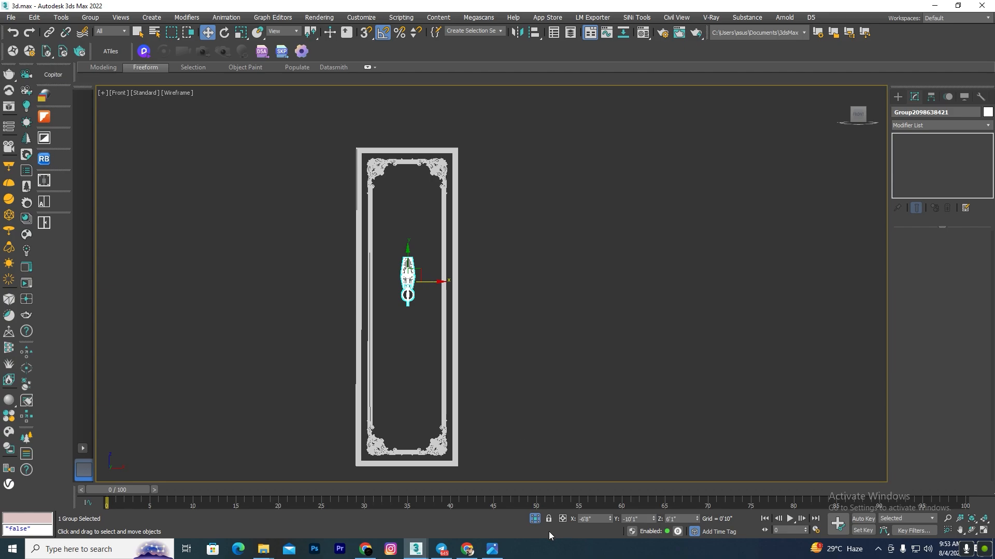
click(535, 522)
Clone the curtain-wall lamp as an instance onto the matching panel on the other side of the curtains
scroll(457, 261, down, 4)
mouse_move(473, 374)
alt+middle_down()
mouse_move(388, 406)
mouse_move(329, 415)
mouse_move(327, 394)
alt+middle_up()
key(F3)
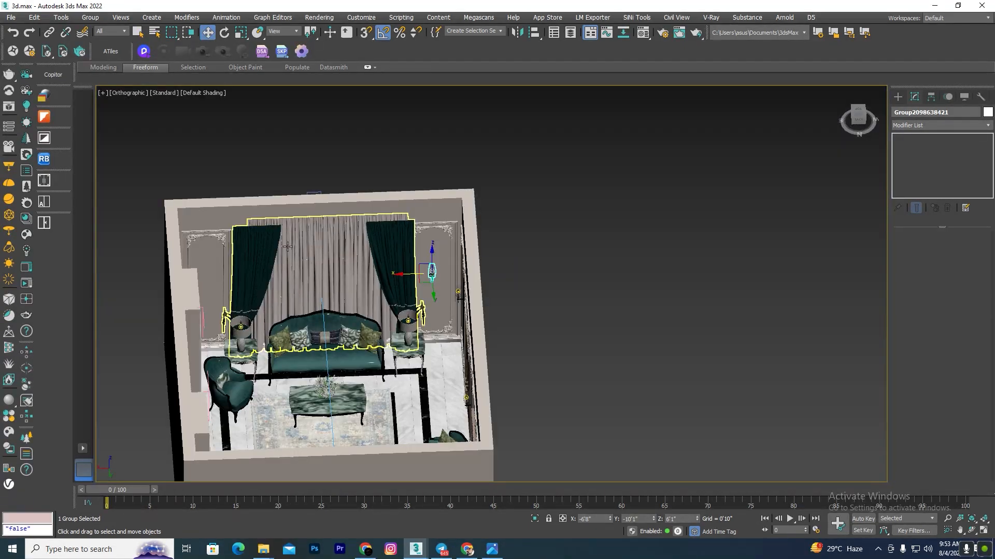
drag(402, 274, 387, 273)
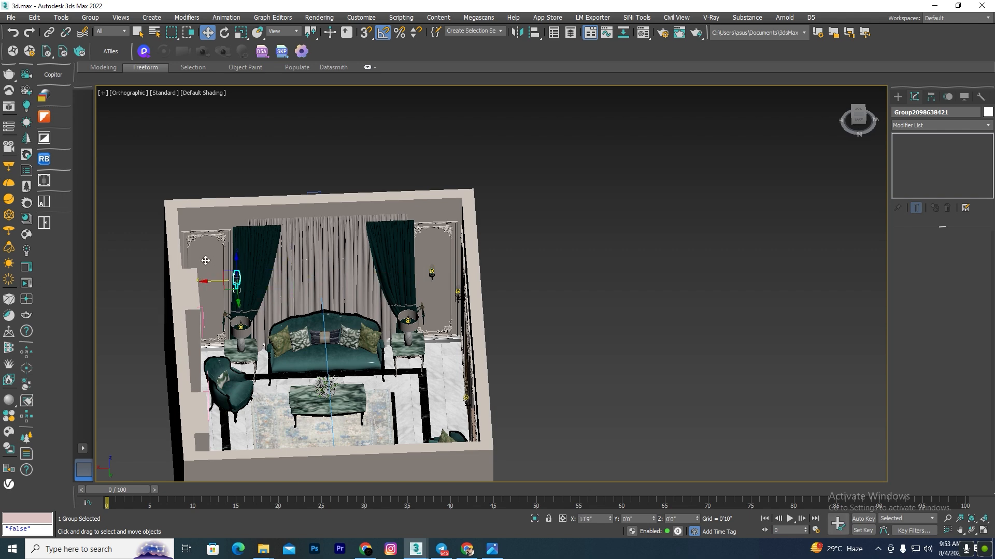
drag(206, 260, 179, 272)
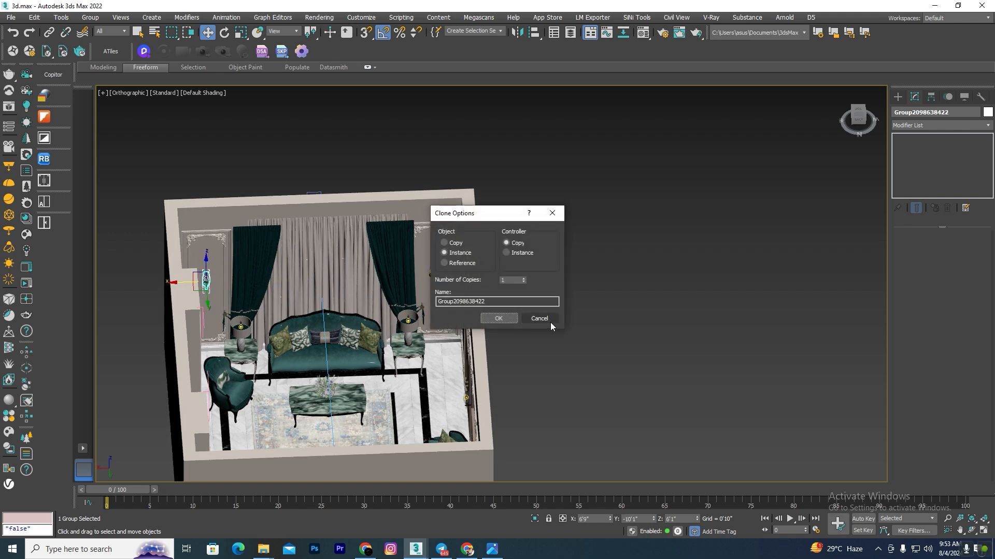
click(497, 319)
Isolate the new lamp with its panel, check its horizontal centring in the front view, and exit isolation
scroll(164, 239, up, 5)
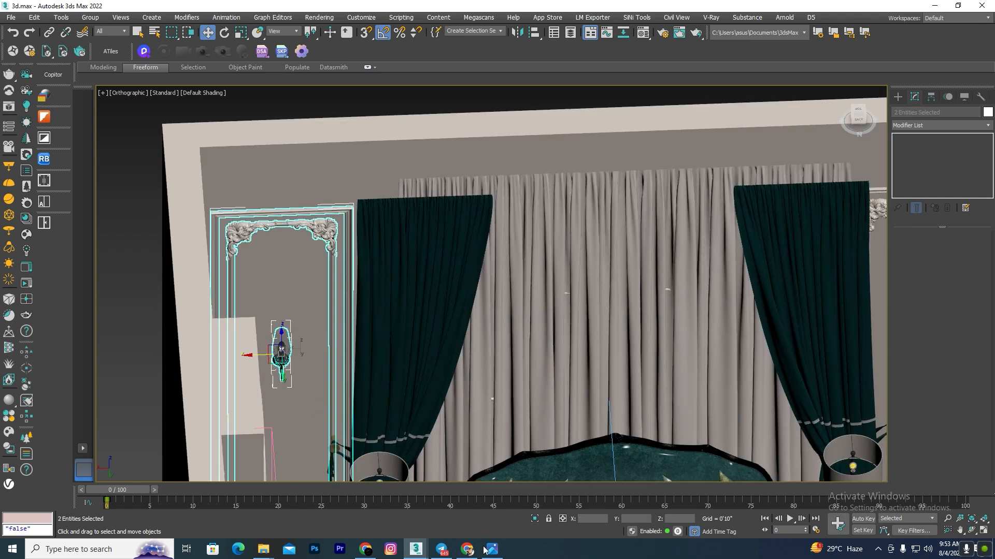
click(535, 519)
key(l)
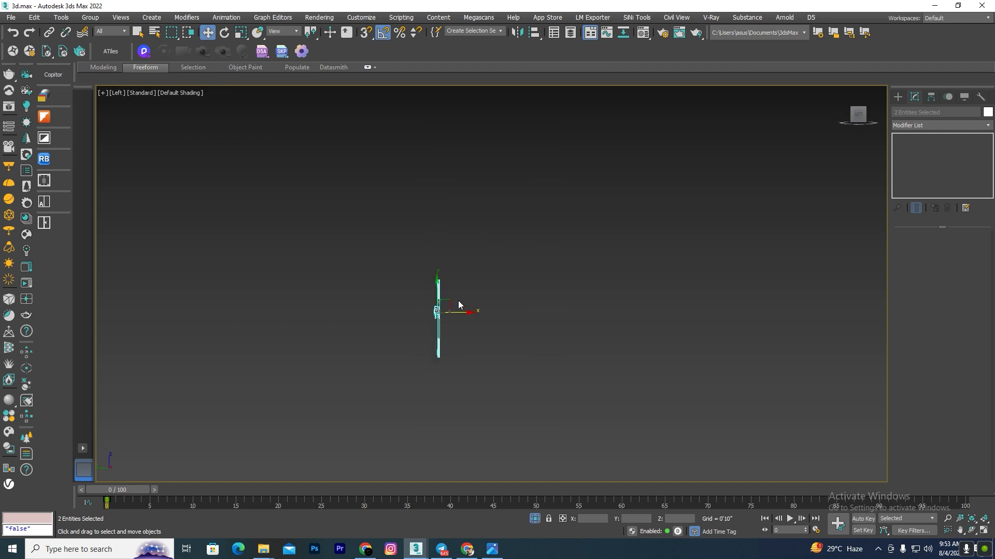
key(f)
scroll(704, 269, up, 3)
click(735, 299)
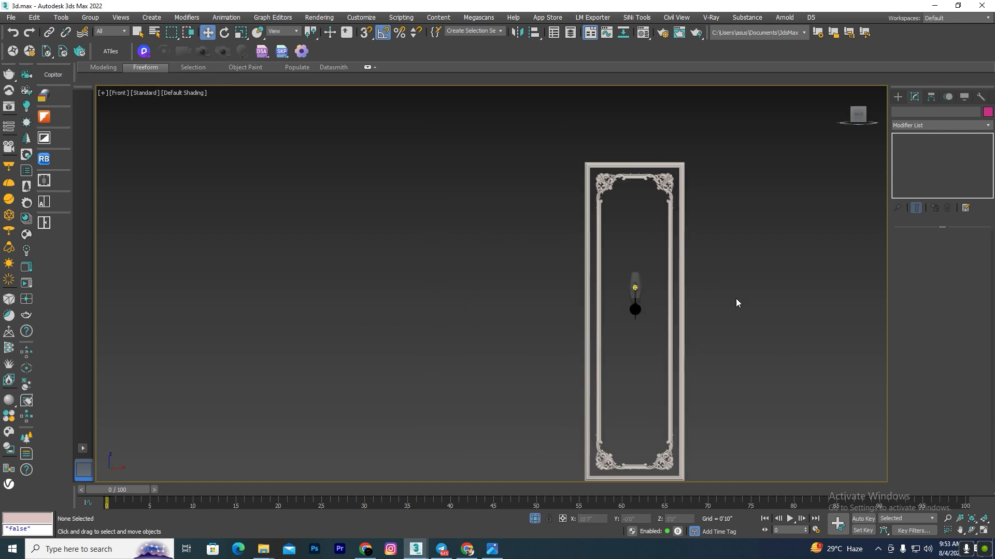
scroll(677, 290, up, 3)
click(606, 324)
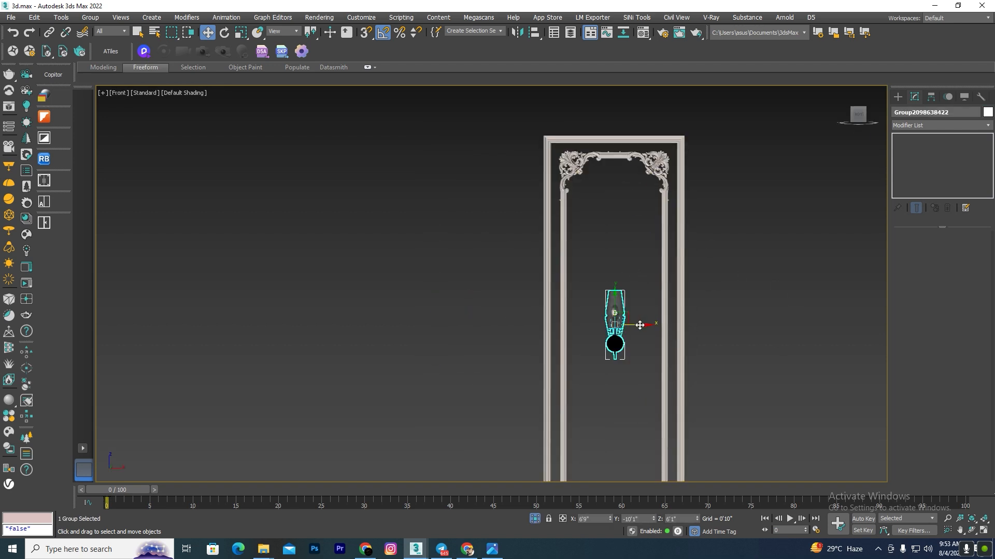
scroll(426, 267, down, 3)
click(572, 475)
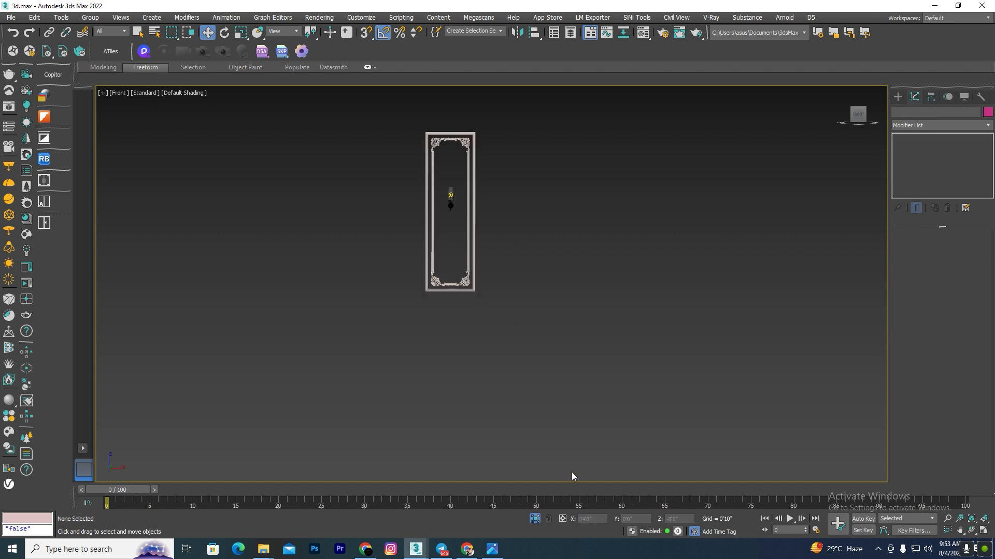
click(534, 518)
Clone the curtain-wall lamp onto the adjacent bookshelf-wall panel and rotate the copy 90 degrees about the vertical axis
alt+middle_drag(459, 277, 243, 334)
scroll(583, 284, up, 5)
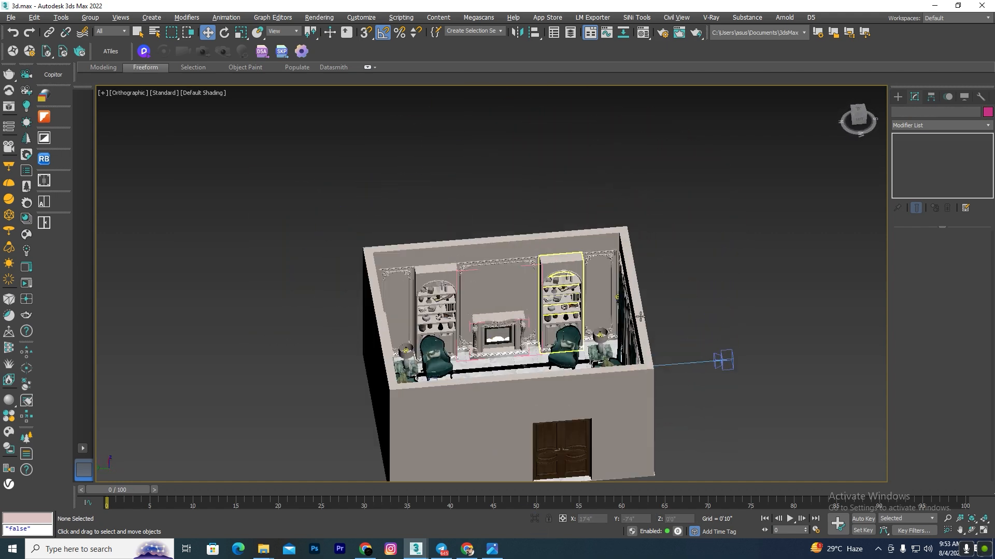
click(583, 284)
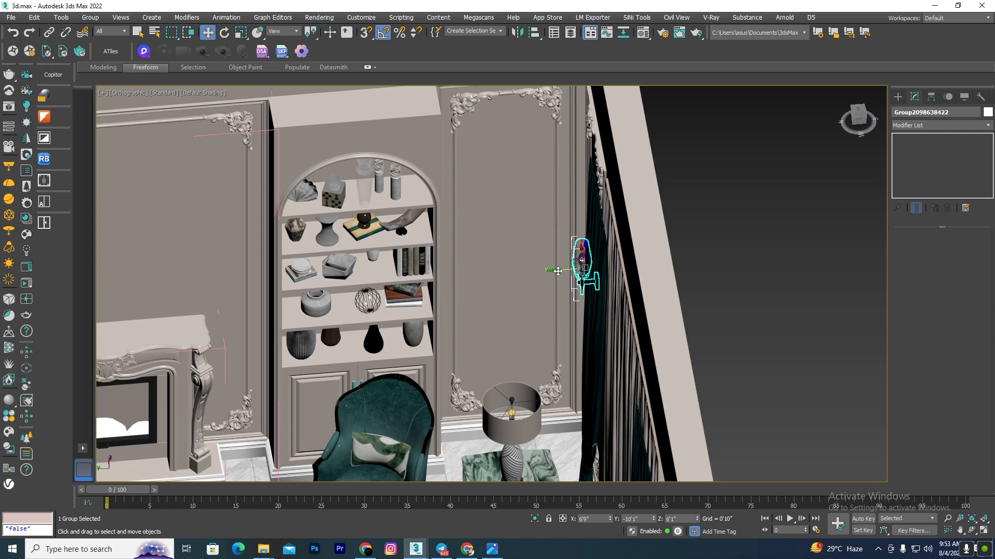
shift+drag(559, 271, 480, 272)
click(498, 319)
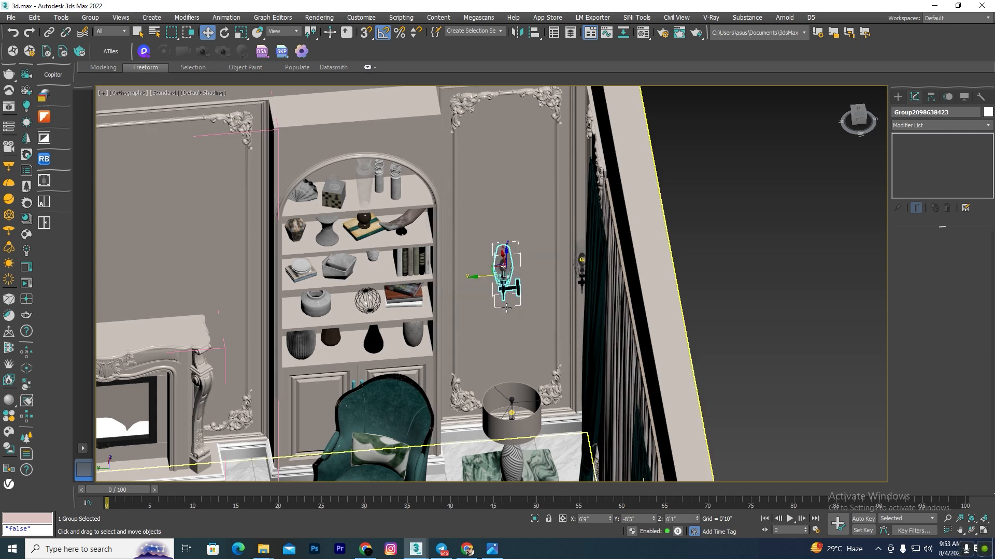
drag(526, 291, 528, 316)
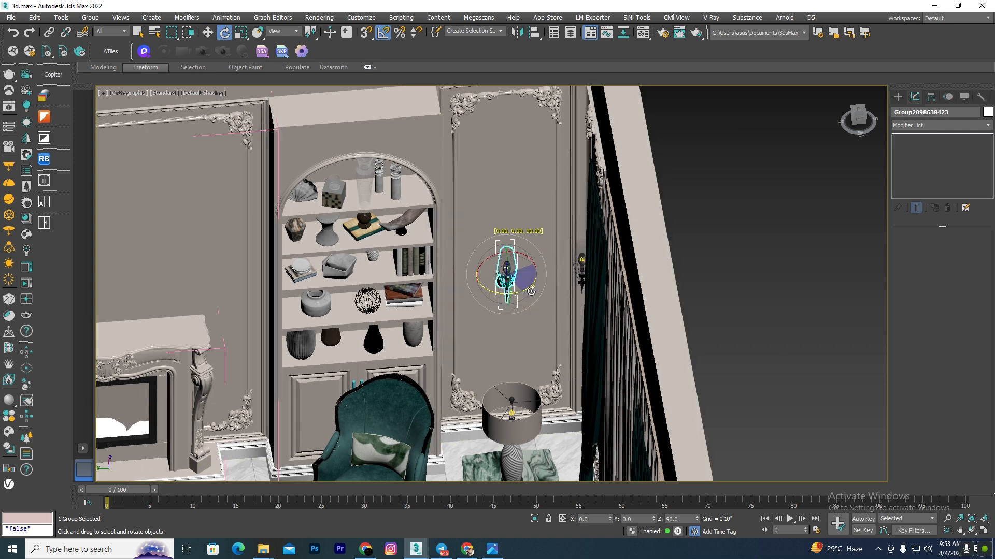
Isolate the new lamp with its moulded panel and move it closer to the panel in a wireframe top view
ctrl+click(549, 381)
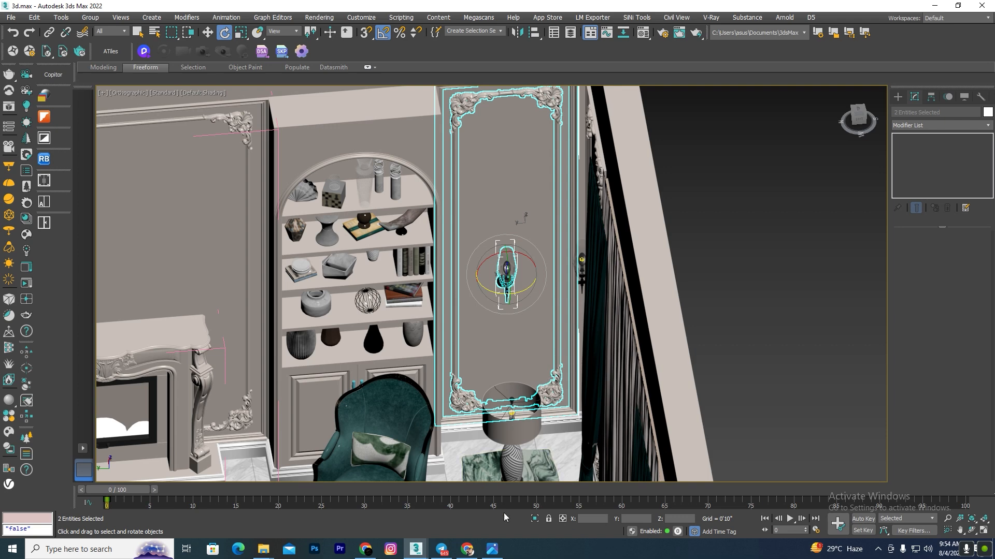
click(533, 518)
key(t)
click(428, 285)
scroll(428, 285, down, 3)
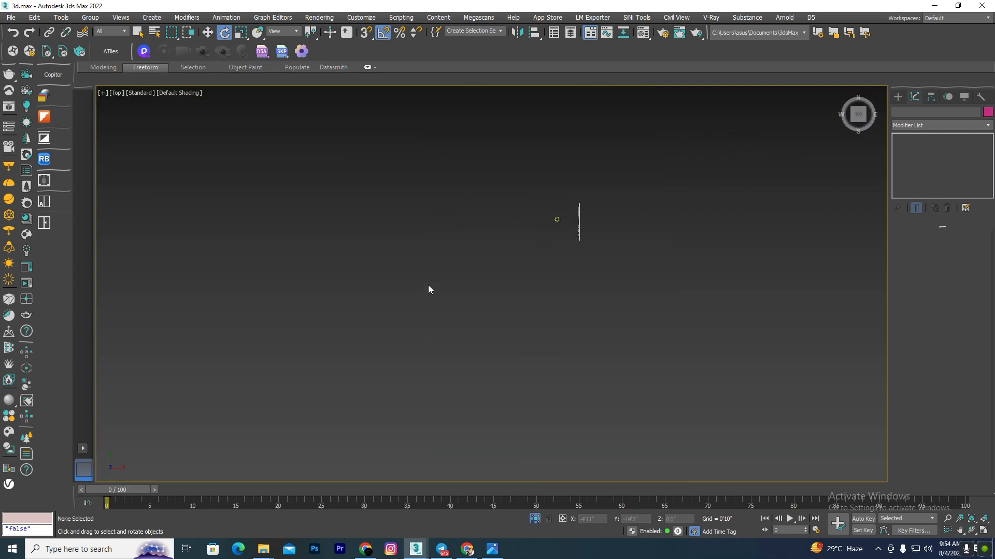
key(F3)
scroll(176, 414, up, 5)
click(311, 222)
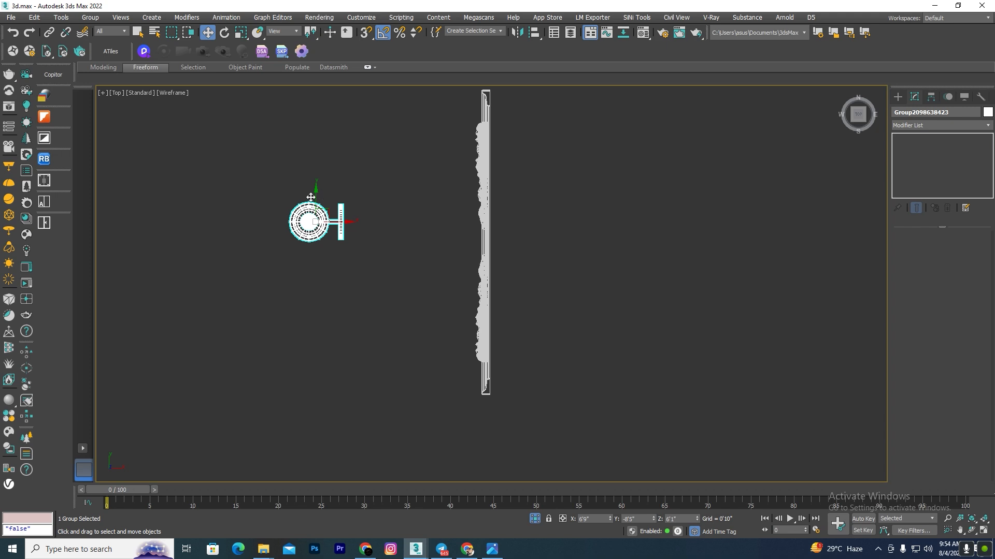
drag(315, 197, 445, 232)
Use vertex snapping to align the lamp's back plate with the back face of the moulded panel
scroll(494, 239, up, 5)
key(s)
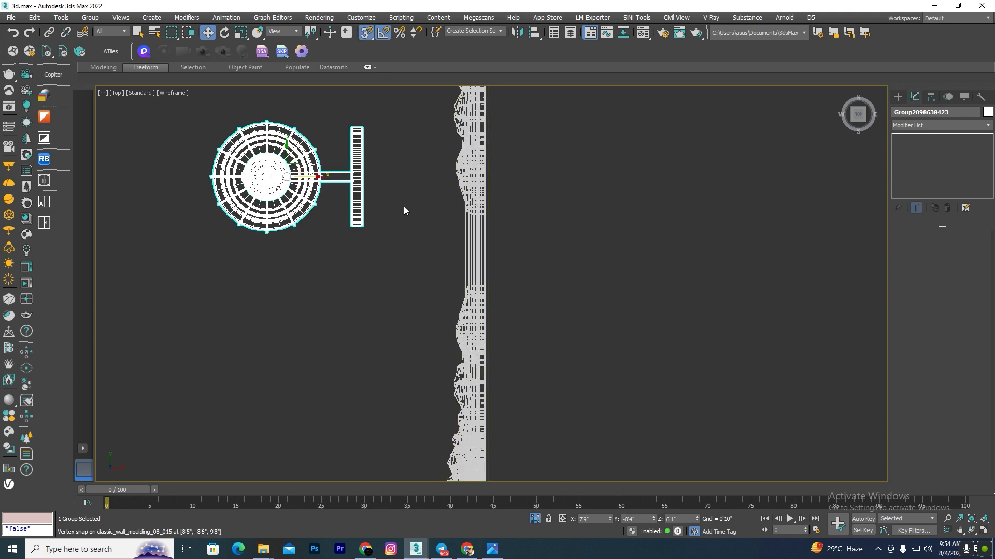
scroll(404, 210, up, 2)
drag(349, 195, 412, 183)
scroll(492, 371, up, 5)
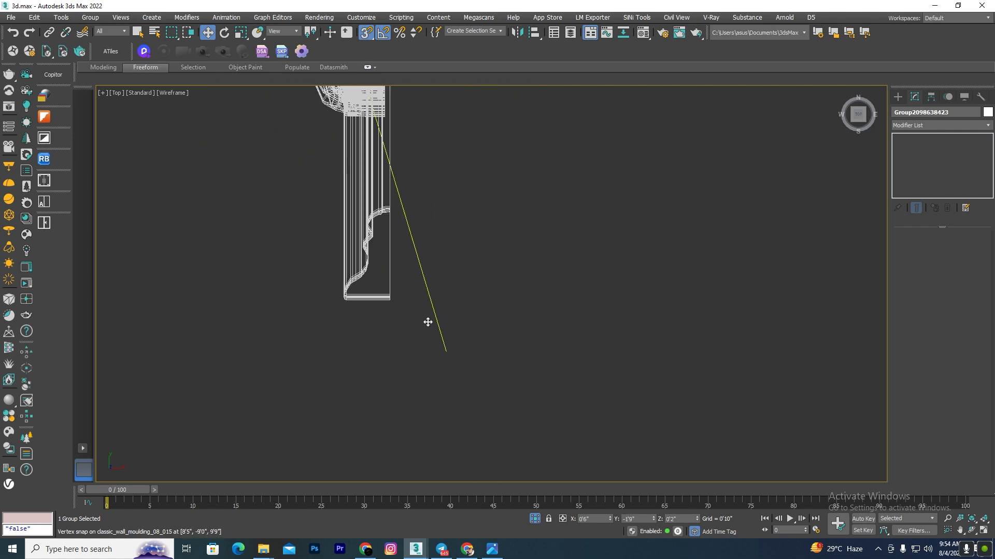
drag(394, 216, 394, 218)
scroll(426, 264, down, 5)
scroll(440, 124, up, 2)
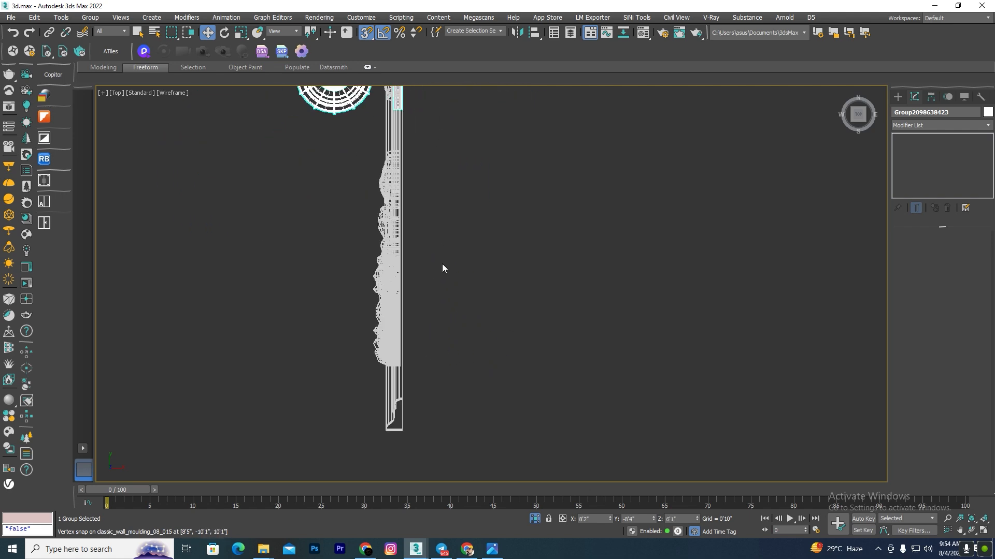
With snapping off, centre the lamp along the panel's width, restore shaded display and exit isolation
scroll(446, 256, down, 2)
key(s)
scroll(396, 152, up, 1)
scroll(396, 151, up, 3)
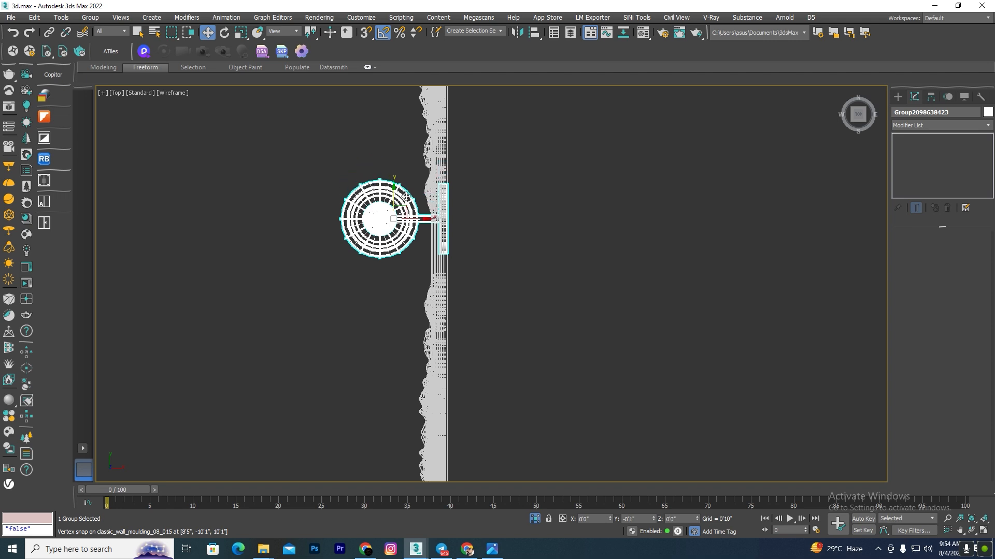
drag(412, 217, 416, 226)
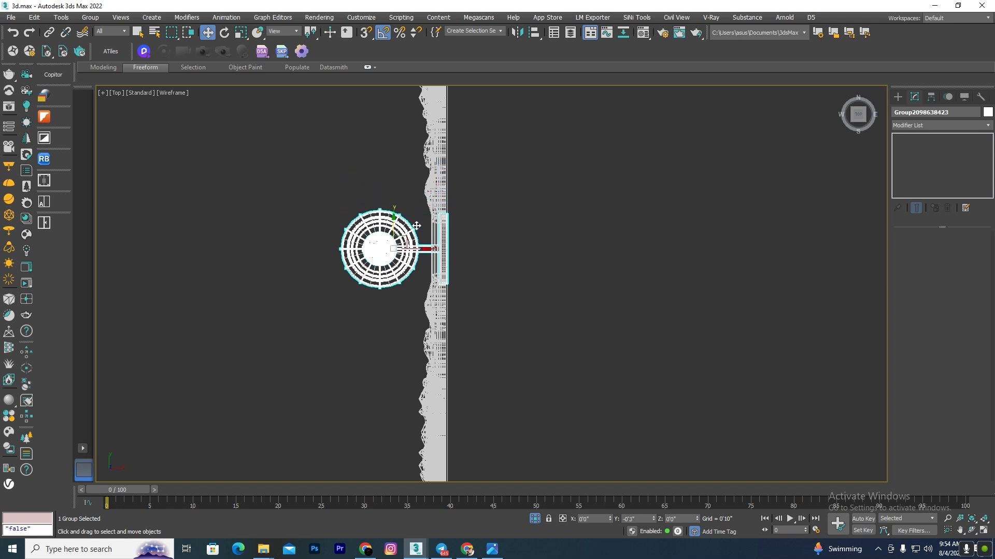
alt+middle_drag(417, 226, 474, 203)
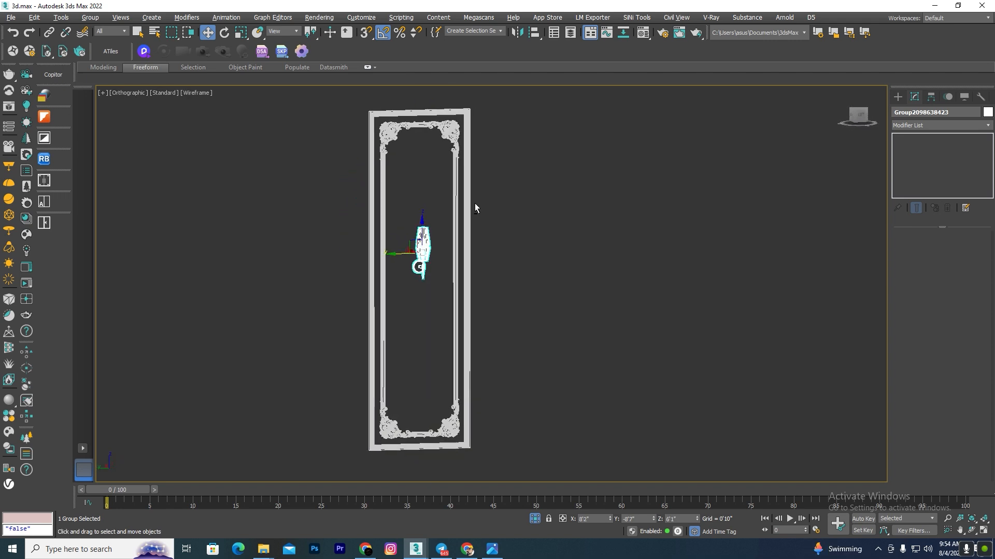
key(F3)
click(533, 519)
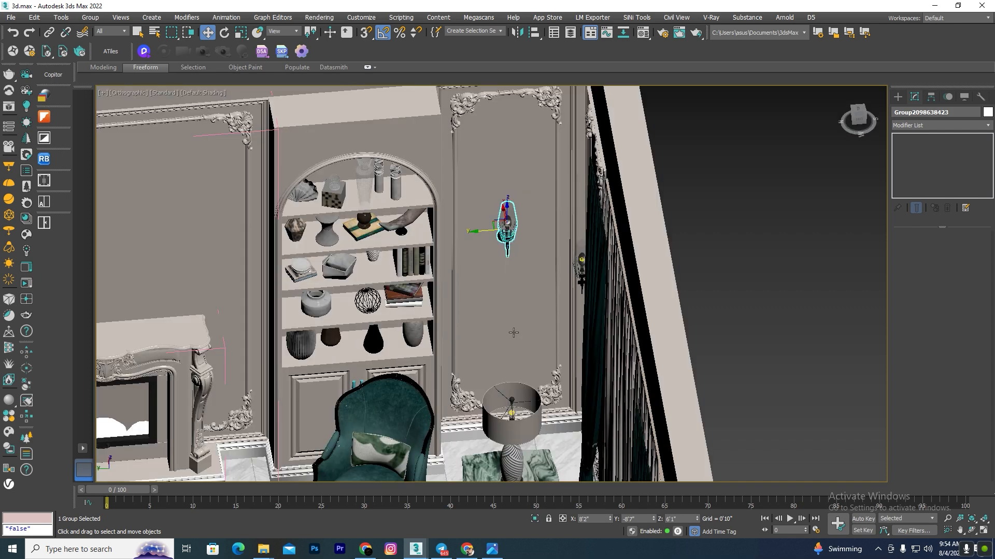
Clone the lamp as an instance onto the matching panel at the far end of the fireplace wall and fine-tune its centring
shift+drag(489, 281, 199, 304)
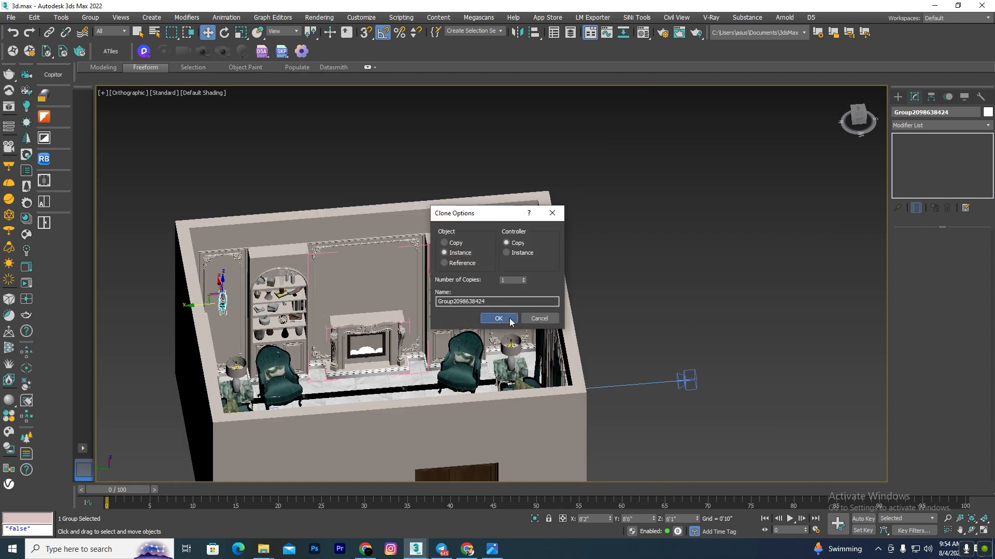
click(507, 317)
key(t)
scroll(518, 363, down, 5)
key(F3)
scroll(518, 363, up, 10)
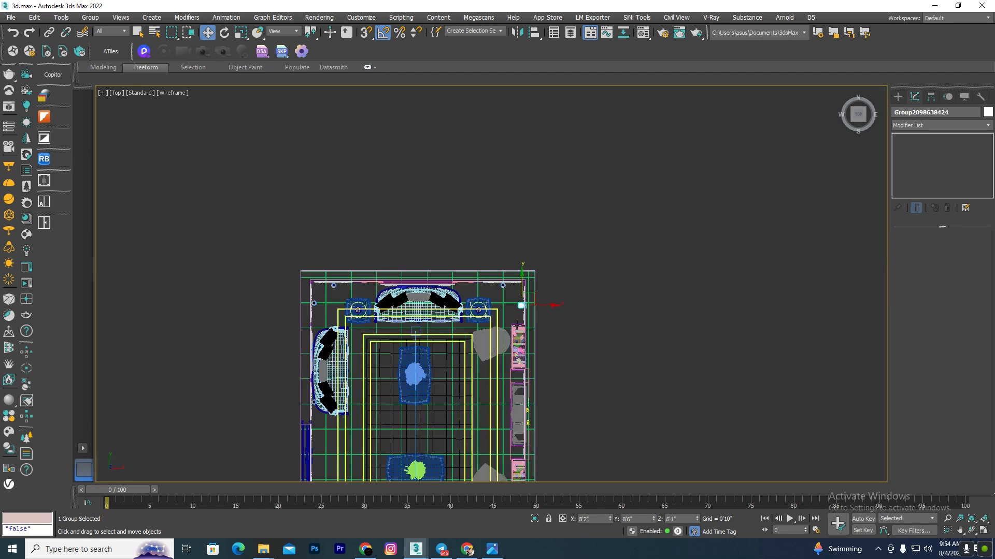
scroll(518, 350, up, 5)
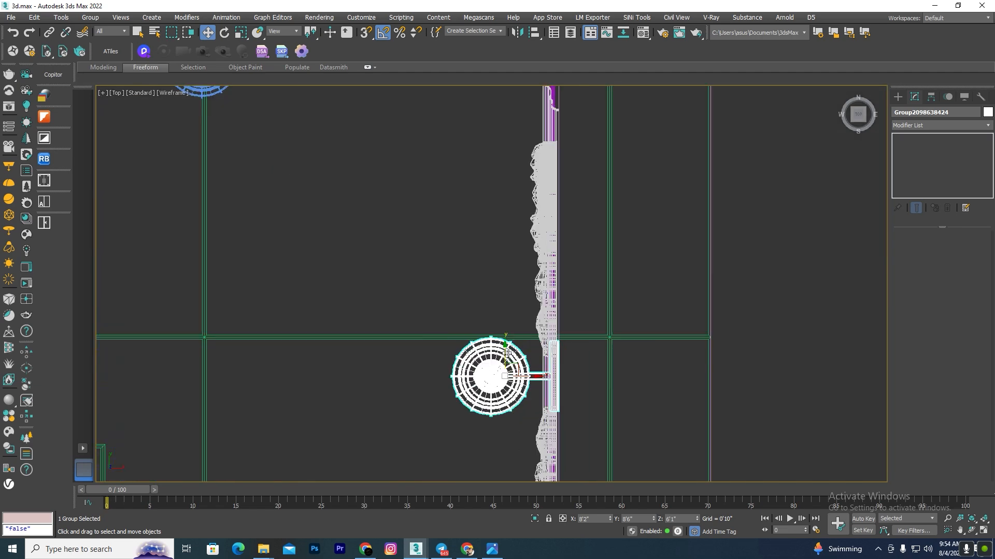
drag(506, 354, 504, 350)
scroll(499, 340, down, 10)
alt+middle_drag(462, 341, 529, 286)
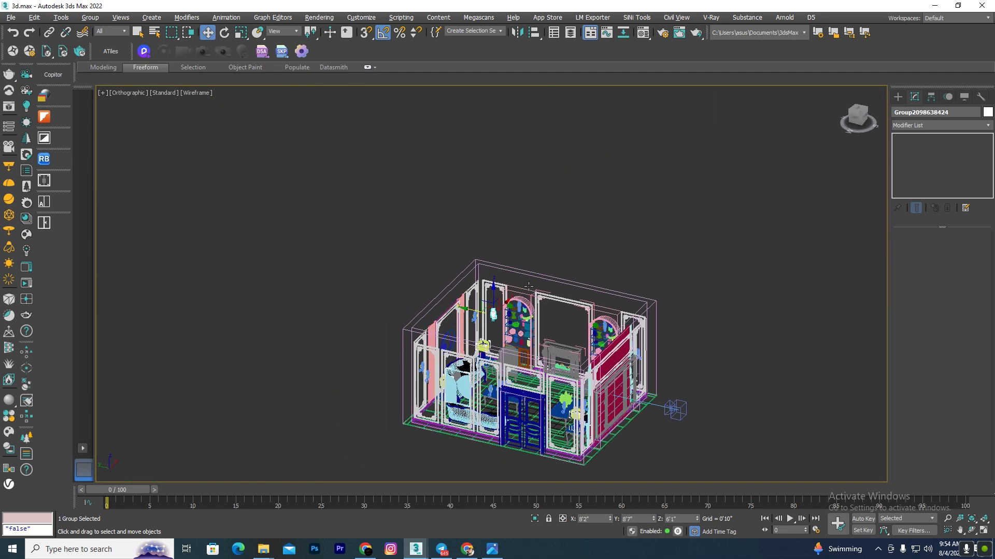
Isolate the large moulded panel with its backing box and the fluted wood panels on both sides, in shaded display
click(626, 197)
key(F3)
scroll(547, 329, up, 8)
scroll(544, 315, down, 6)
drag(561, 313, 527, 317)
alt+middle_drag(561, 314, 406, 311)
scroll(430, 198, up, 7)
scroll(478, 208, down, 6)
scroll(424, 192, up, 10)
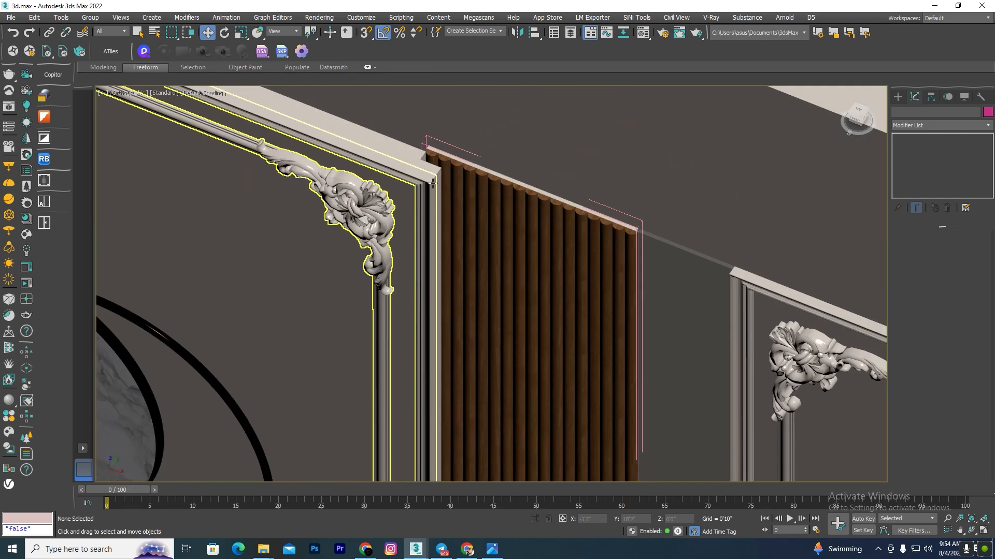
click(433, 183)
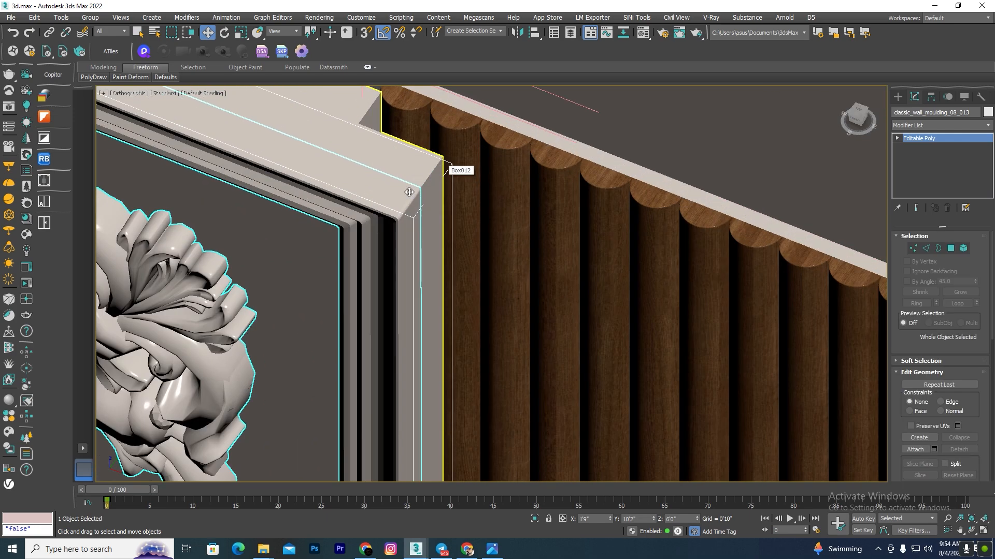
scroll(430, 179, up, 4)
click(424, 202)
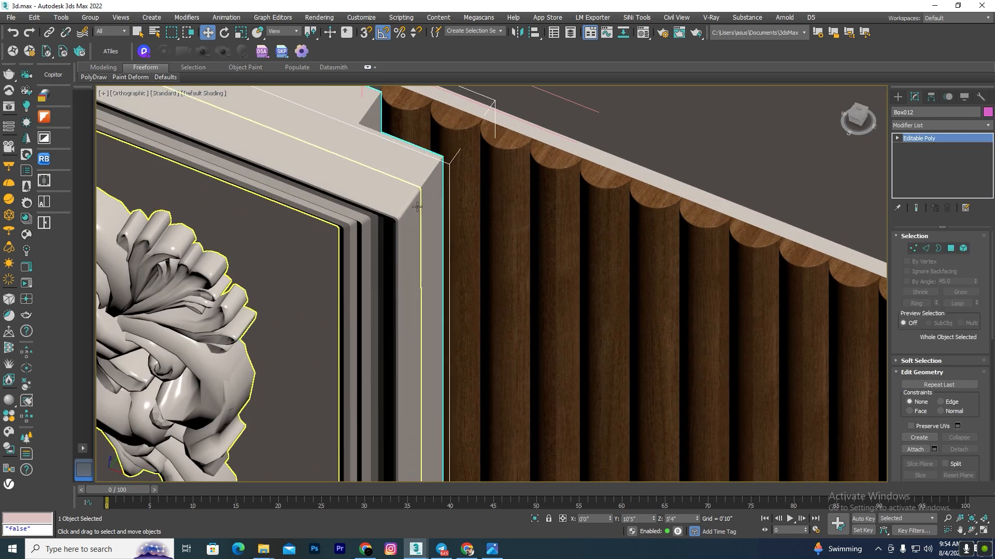
ctrl+click(425, 199)
ctrl+click(520, 208)
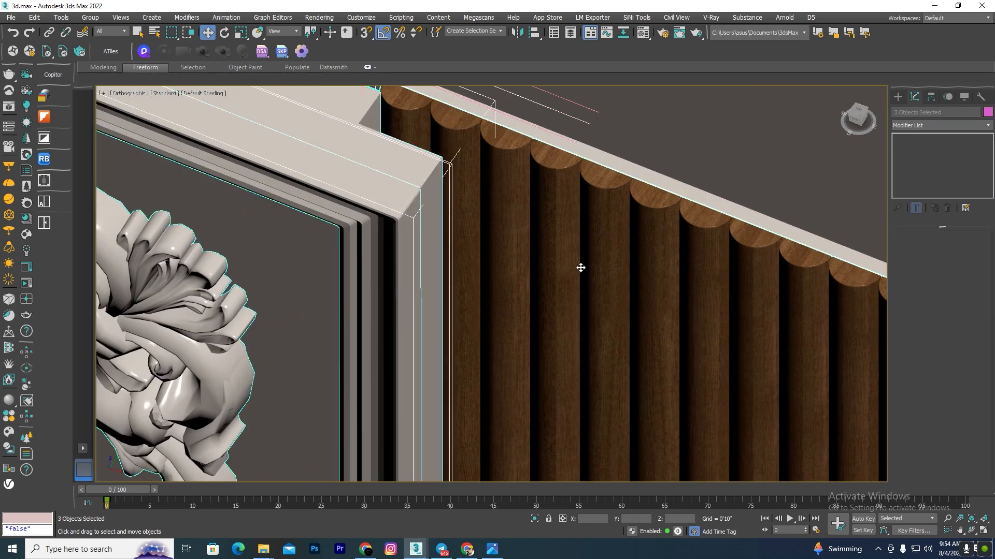
scroll(539, 231, down, 10)
scroll(539, 232, up, 10)
ctrl+click(514, 313)
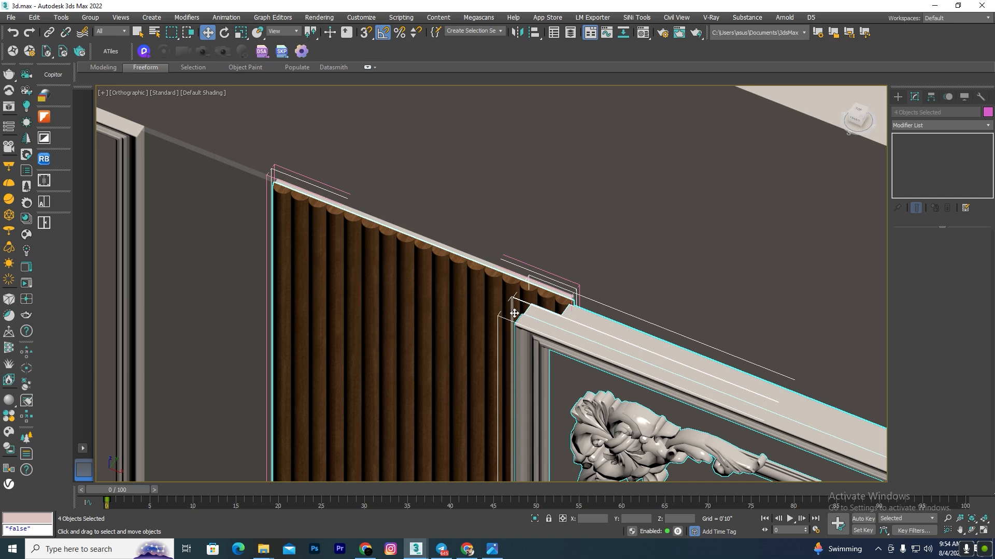
click(536, 521)
Show the isolated wall assembly edge-on in a wireframe left view and start creating a VRayLight
key(l)
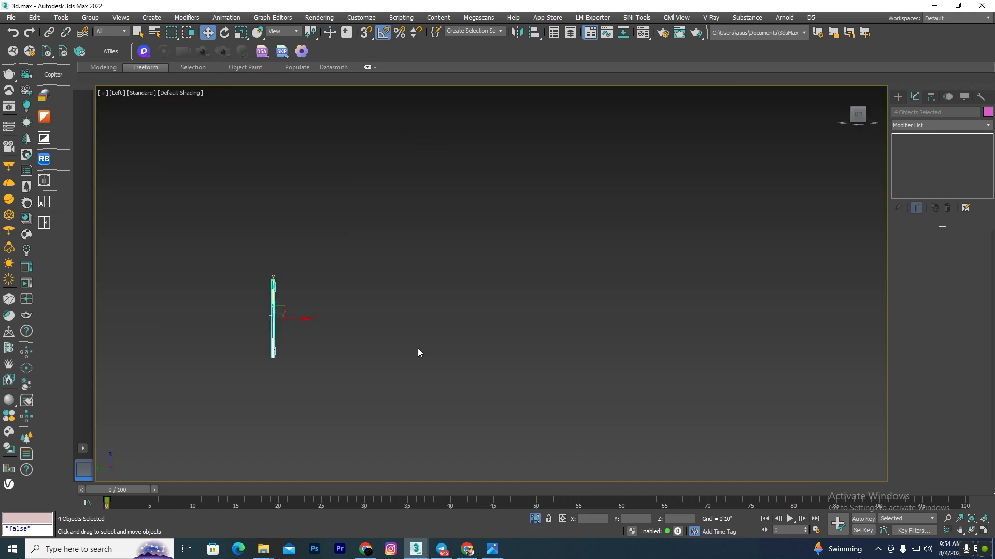
key(F3)
click(295, 240)
scroll(292, 240, up, 5)
scroll(590, 337, up, 5)
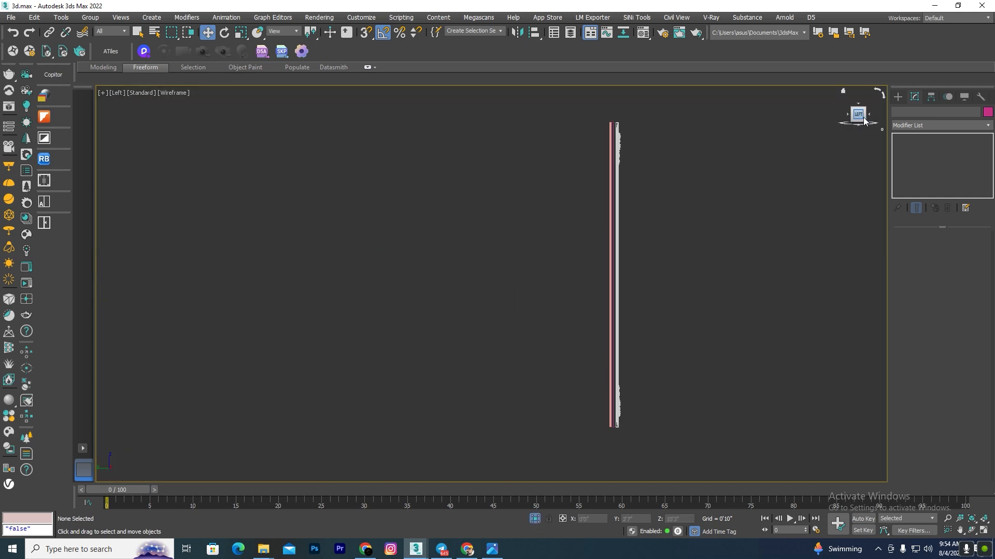
click(898, 100)
click(915, 165)
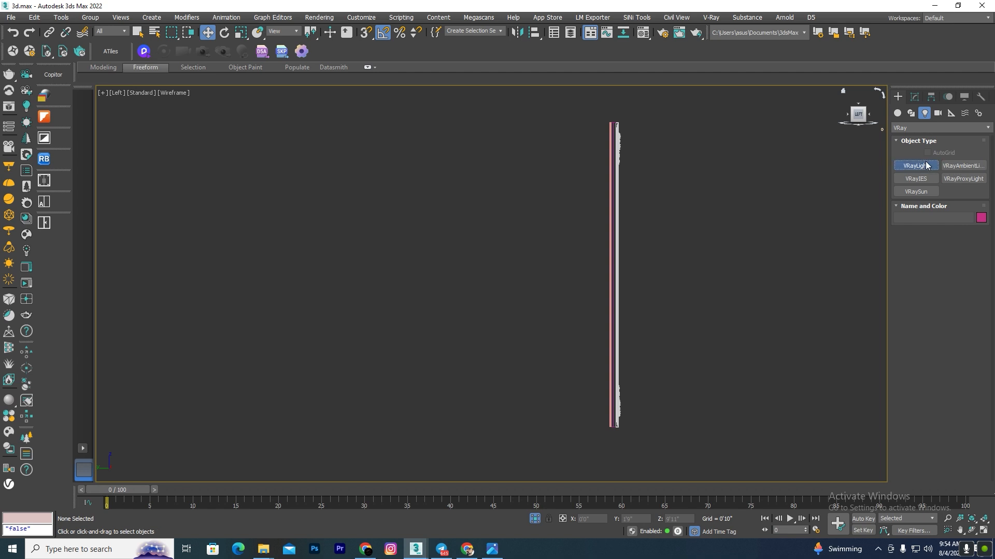
drag(612, 123, 616, 422)
right_click(613, 420)
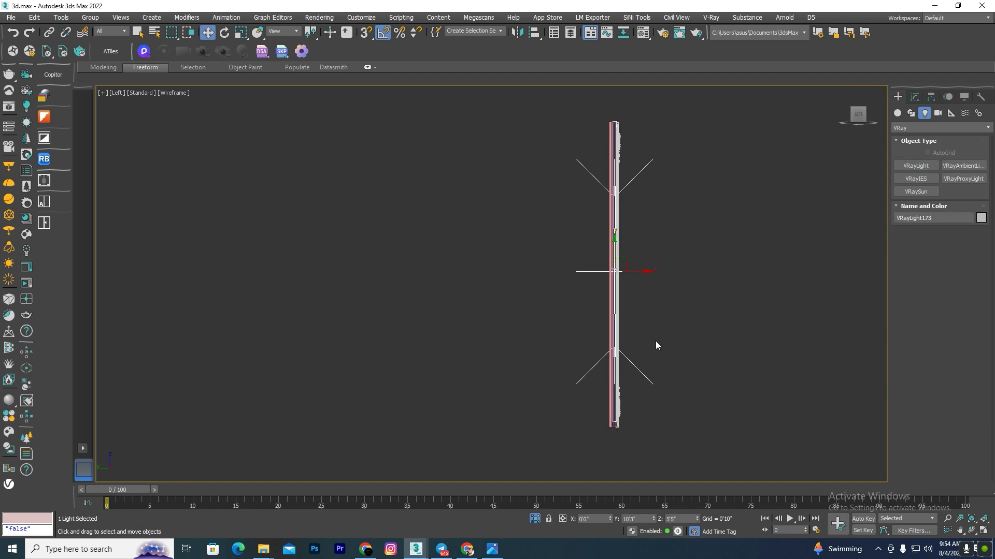
click(664, 288)
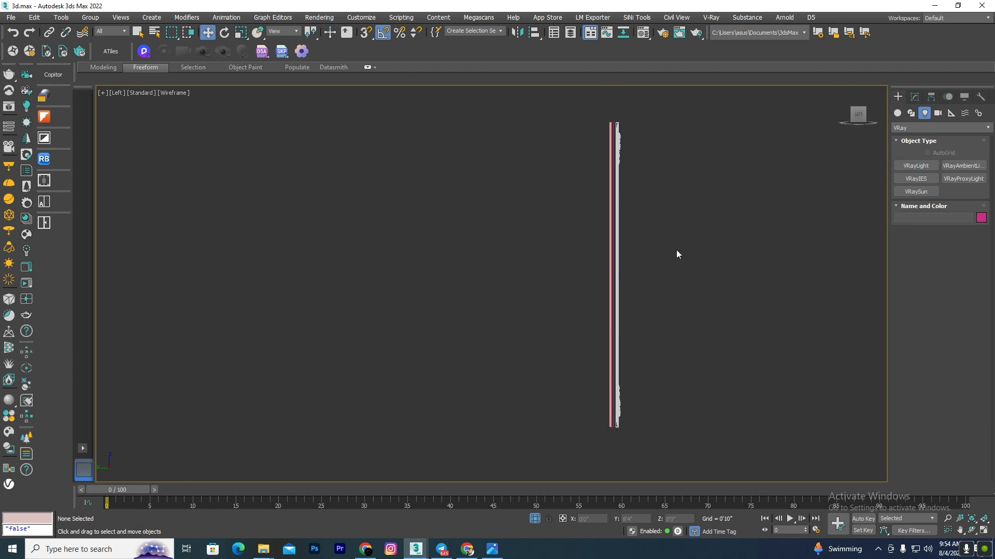
Draw a narrow vertical VRayLight strip, about 0'1" by 9'5", in the gap between the wood panels and the moulding
click(912, 166)
drag(613, 124, 616, 428)
key(w)
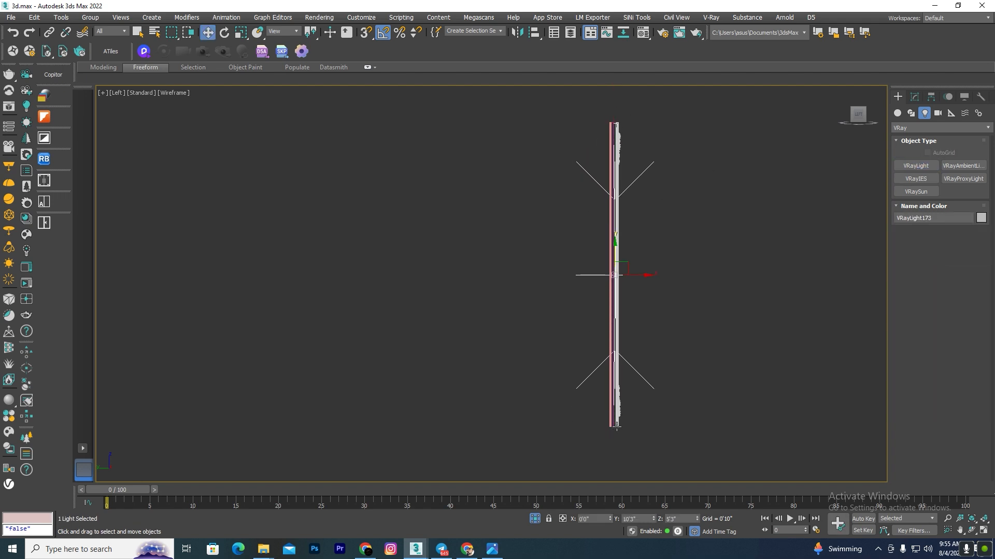
Position the strip light in the top view behind one end of the moulded panel, beside the first wood flute and facing outward
key(t)
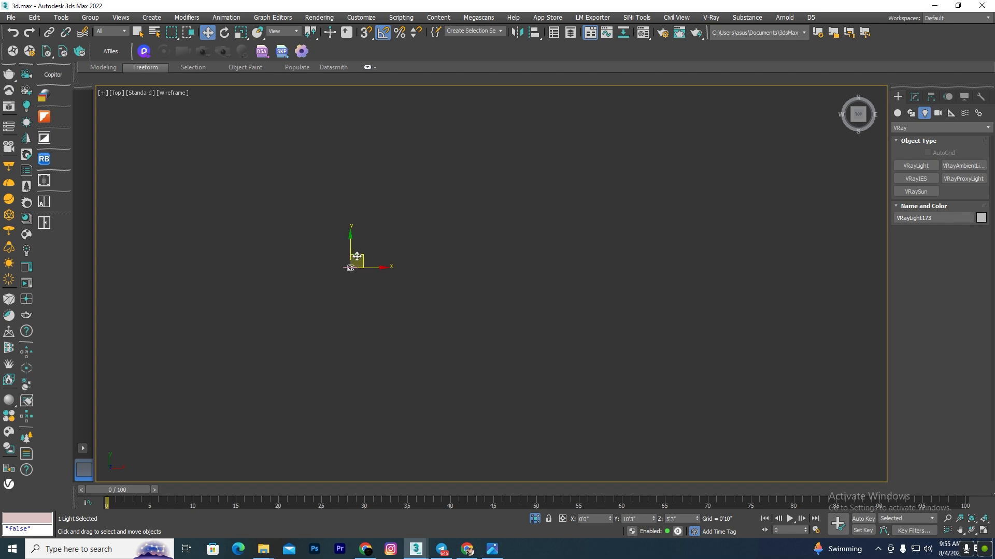
key(z)
drag(417, 258, 699, 243)
scroll(699, 243, up, 8)
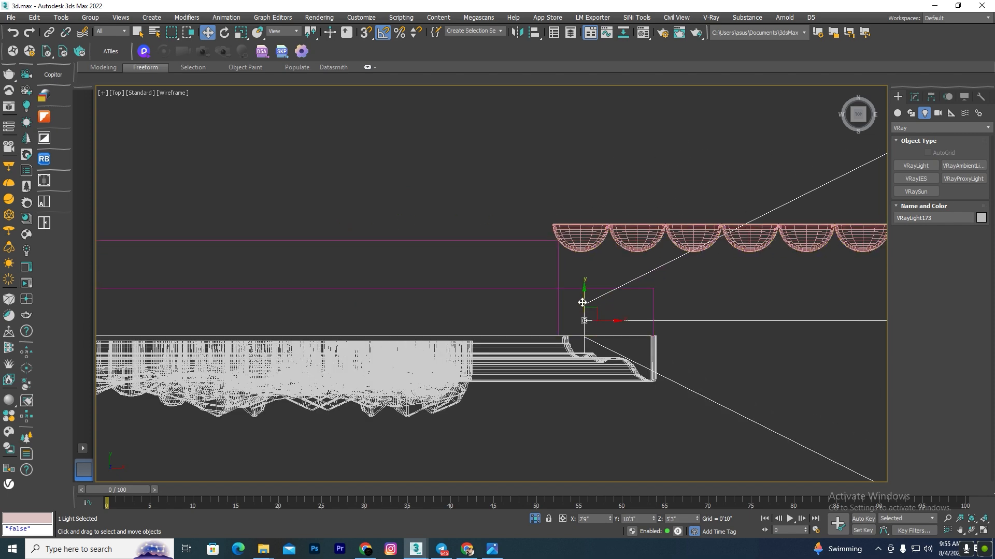
drag(617, 244, 593, 233)
key(r)
key(e)
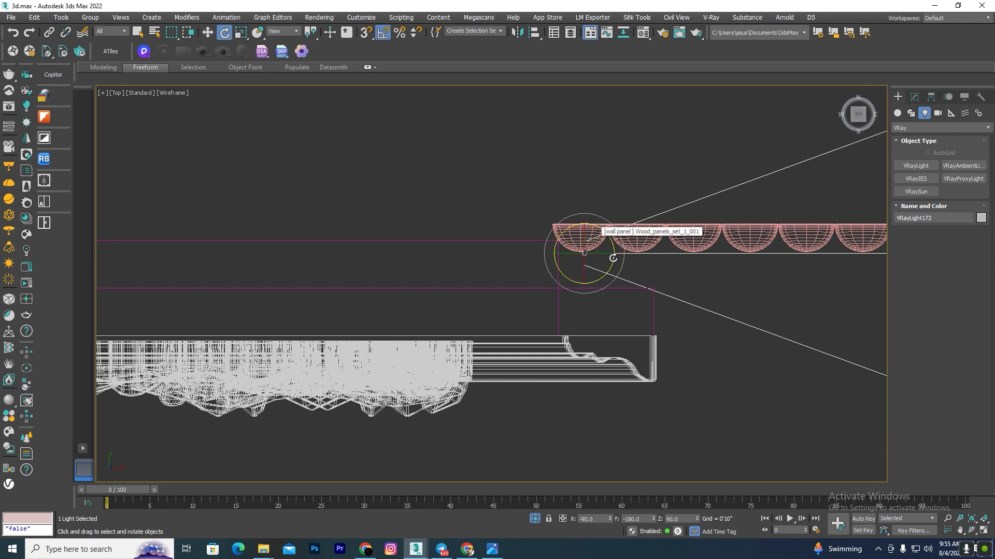
scroll(613, 253, up, 3)
key(w)
drag(558, 220, 604, 248)
scroll(650, 281, down, 8)
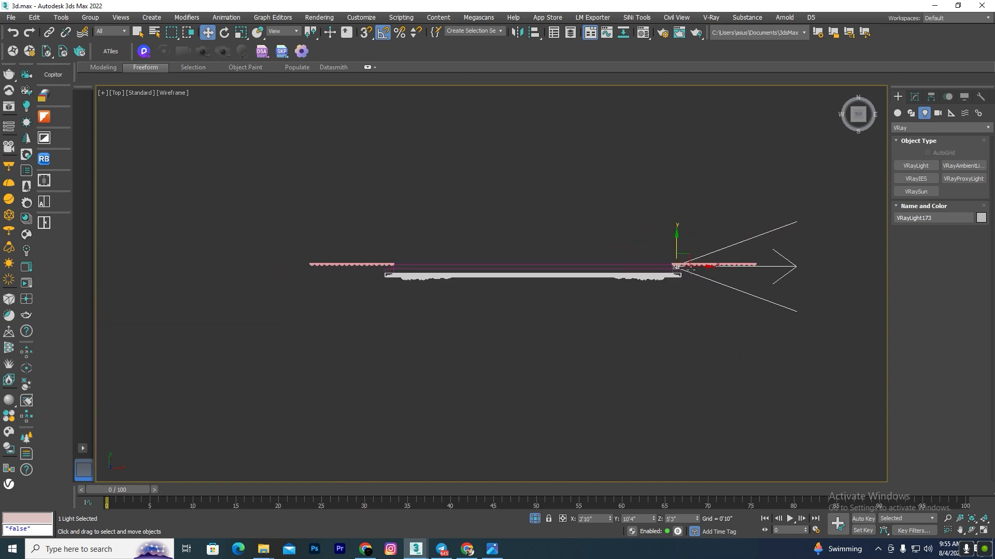
Copy the vertical strip light to the opposite end of the moulded panel and mirror it to face outward over the other wood flutes
shift+drag(703, 263, 500, 262)
click(495, 318)
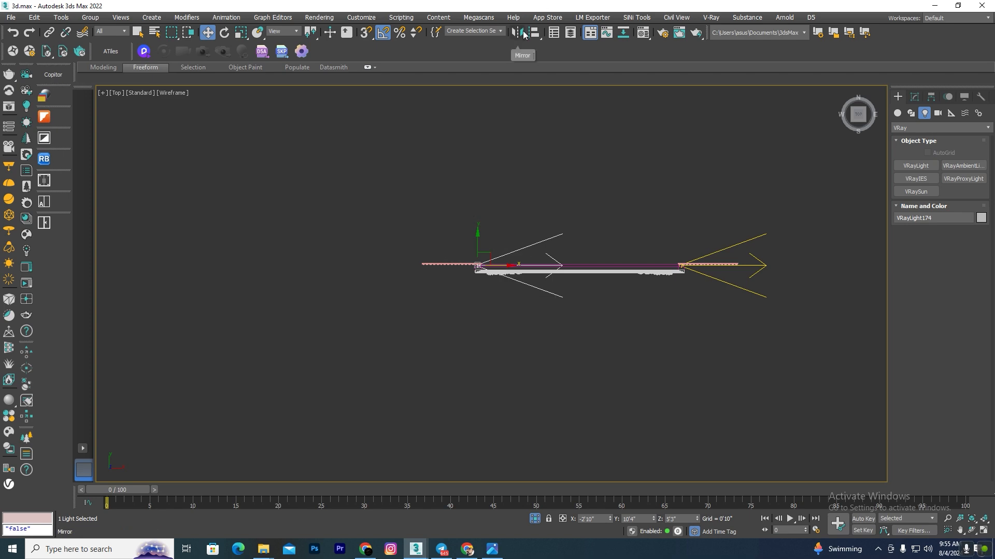
click(518, 33)
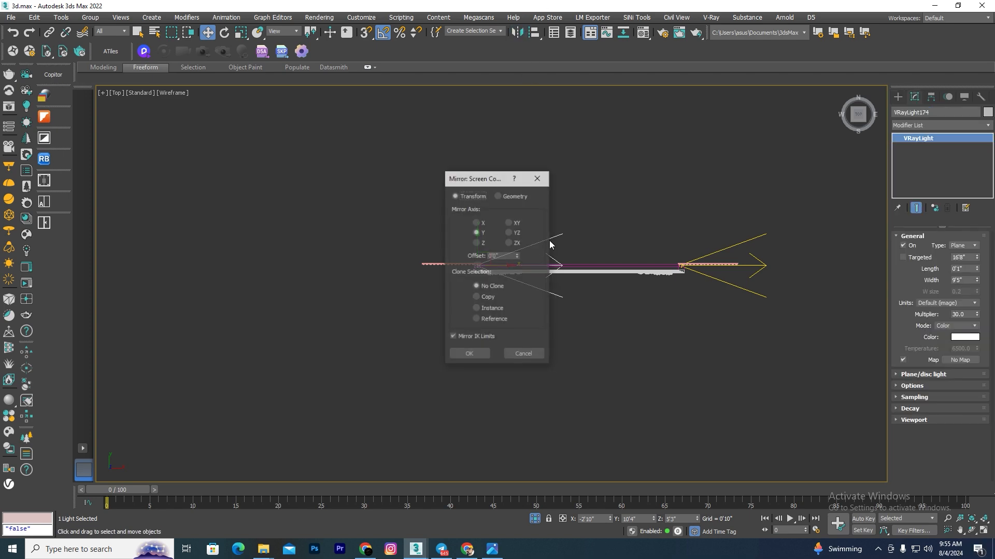
click(470, 355)
scroll(476, 255, up, 6)
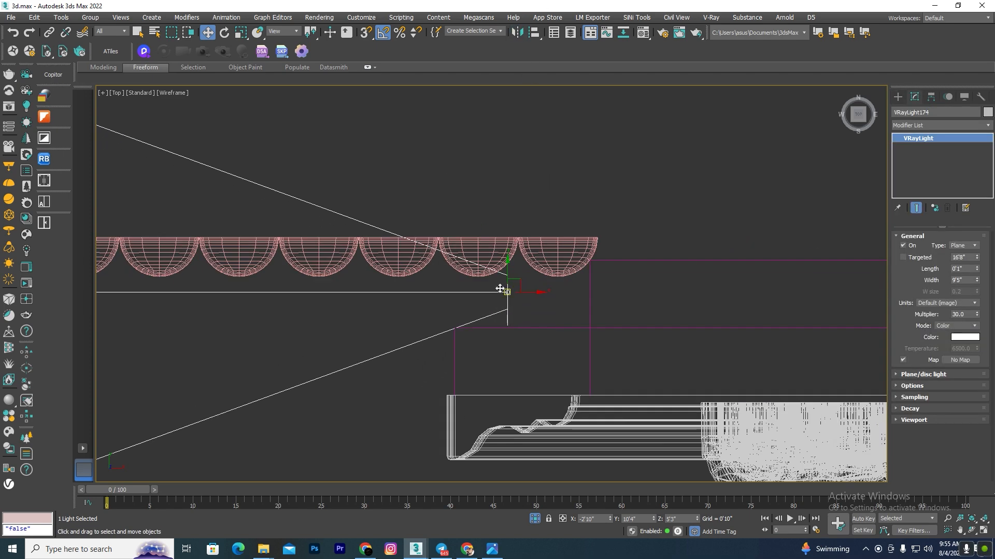
scroll(434, 243, down, 8)
alt+middle_drag(434, 243, 518, 363)
key(F3)
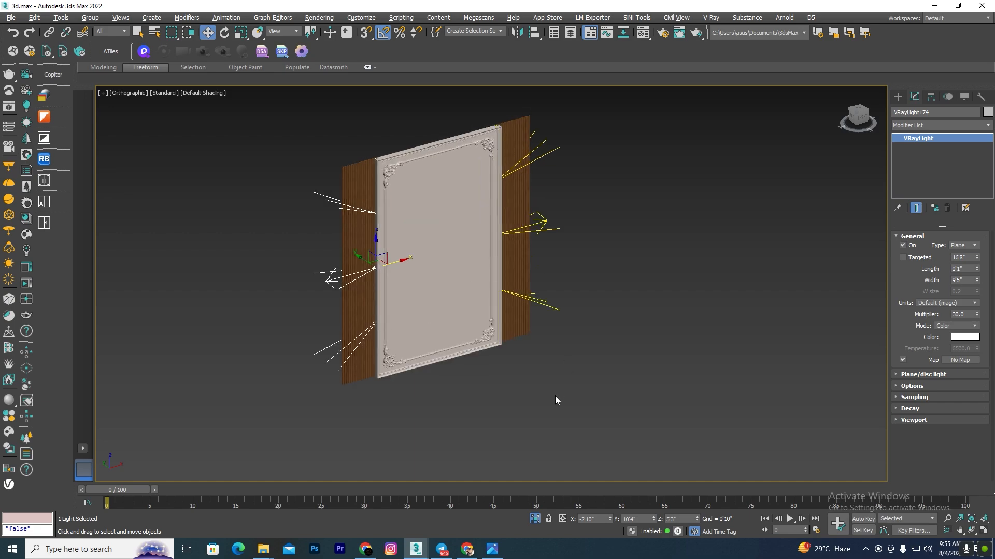
Exit the panel isolation and isolate the two arched shelf cabinets beside the fireplace
click(539, 514)
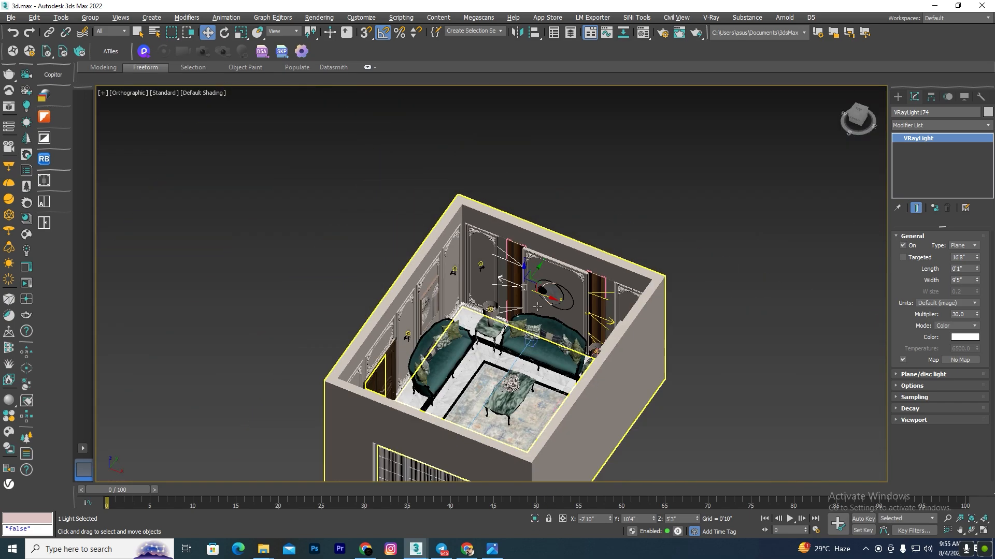
alt+middle_drag(445, 331, 262, 344)
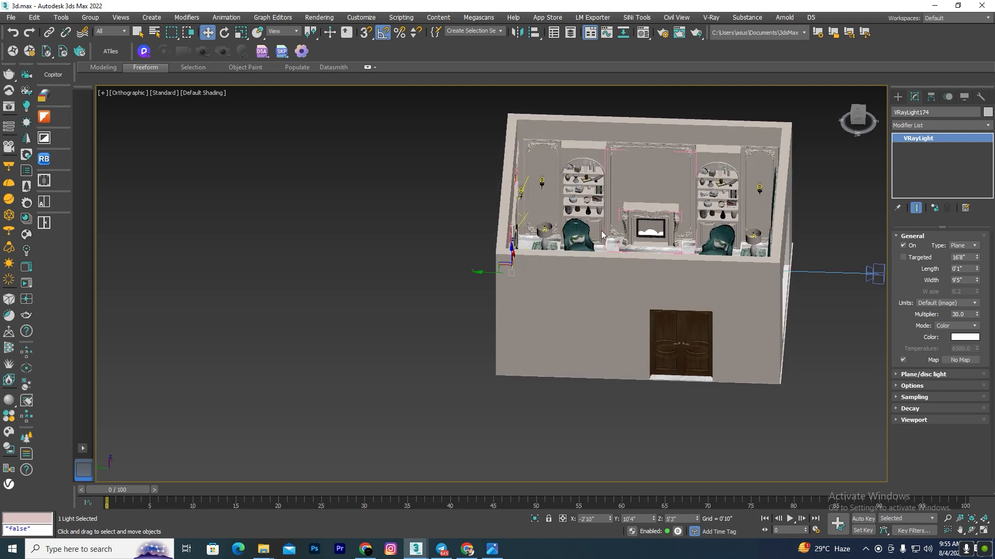
scroll(749, 158, up, 8)
click(668, 140)
scroll(668, 140, down, 8)
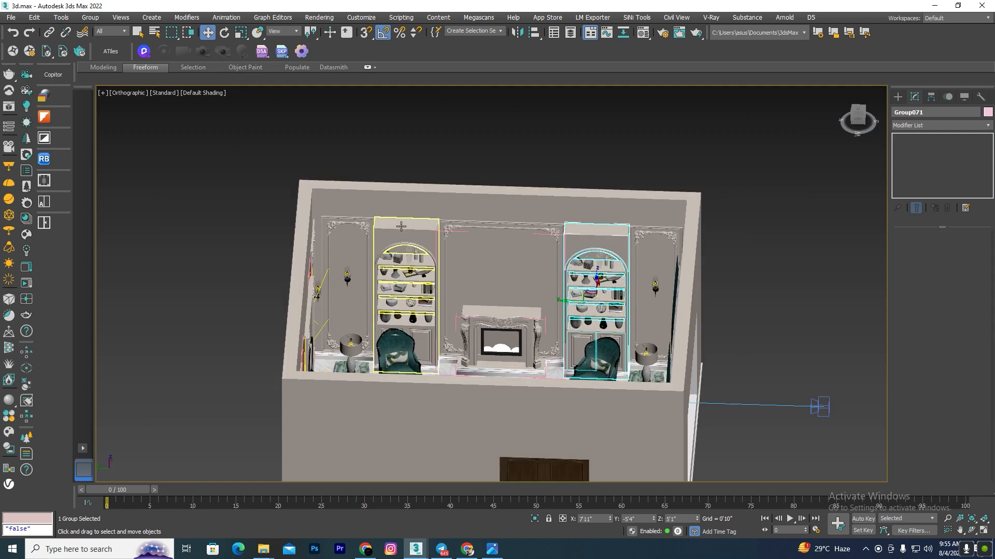
ctrl+click(409, 234)
key(alt+q)
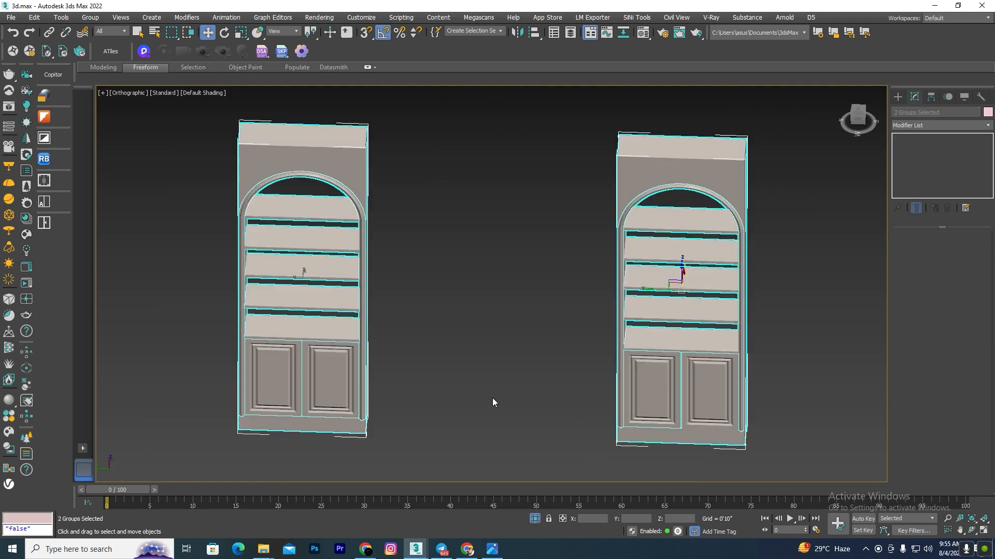
Draw a VRayLight plane, about 0'9" by 3'3", within one arched cabinet's outline in the wireframe top view
click(492, 398)
key(l)
key(F3)
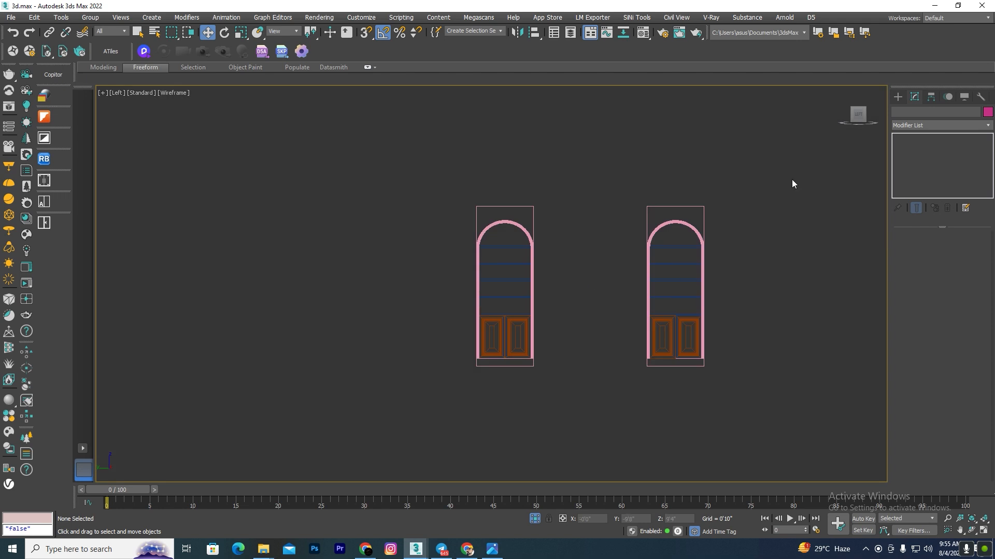
click(898, 97)
click(916, 166)
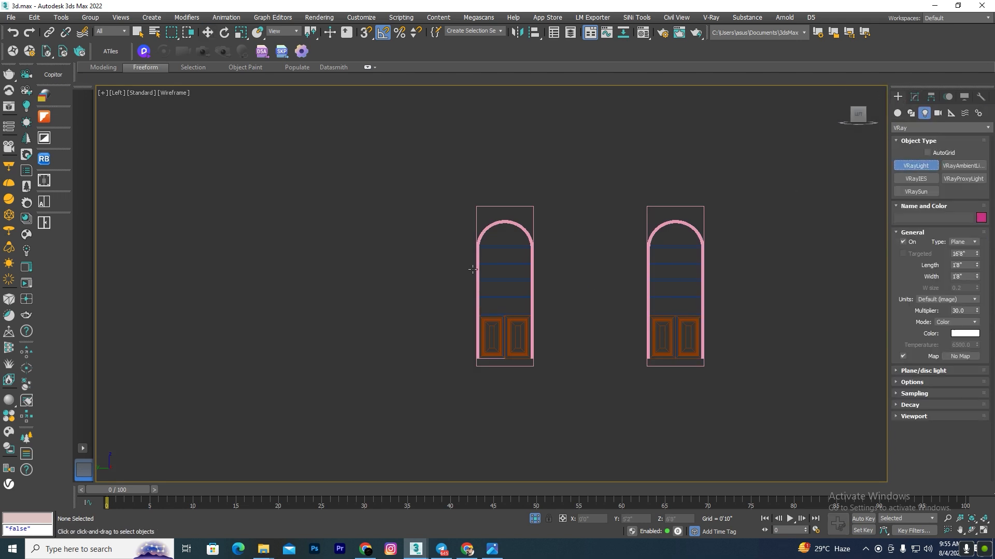
scroll(617, 190, up, 5)
key(t)
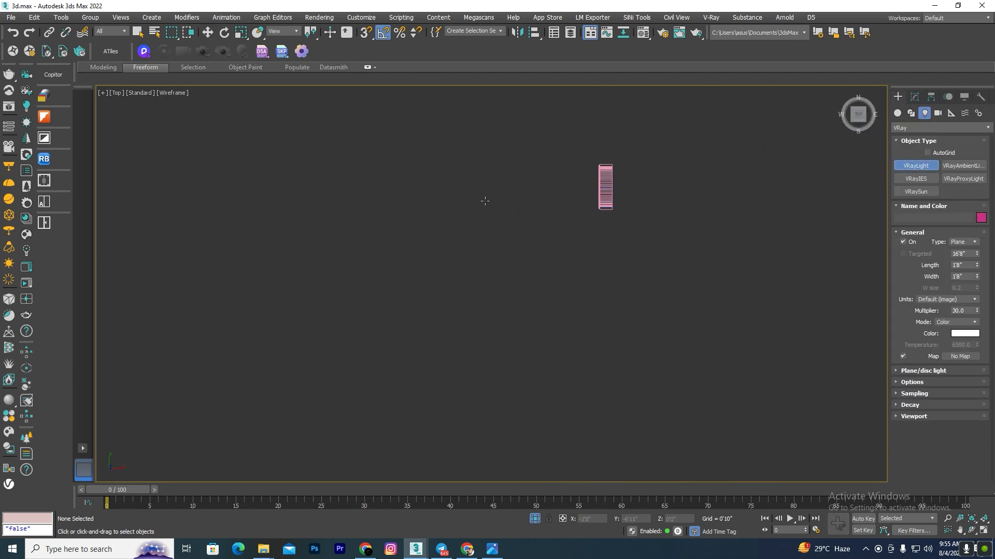
scroll(535, 239, up, 8)
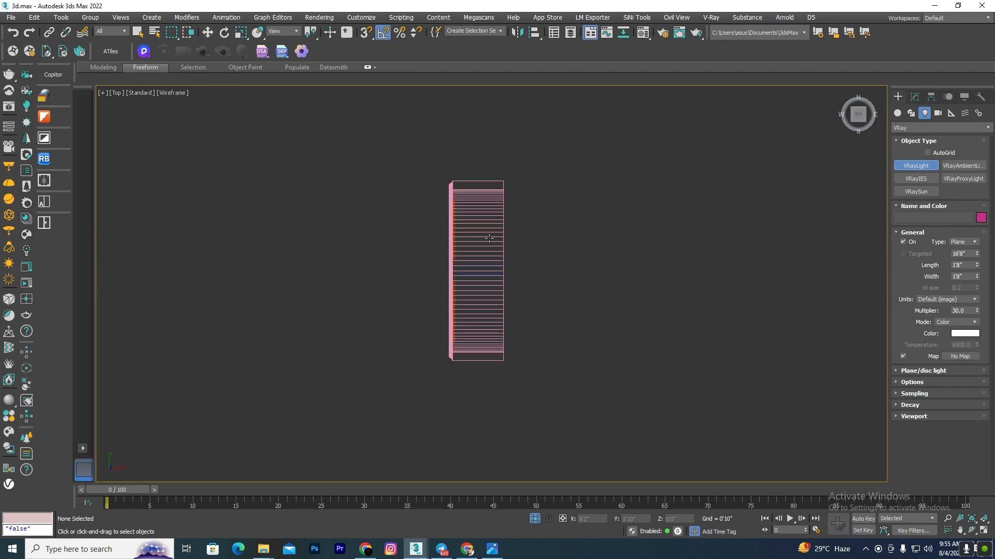
drag(456, 187, 496, 355)
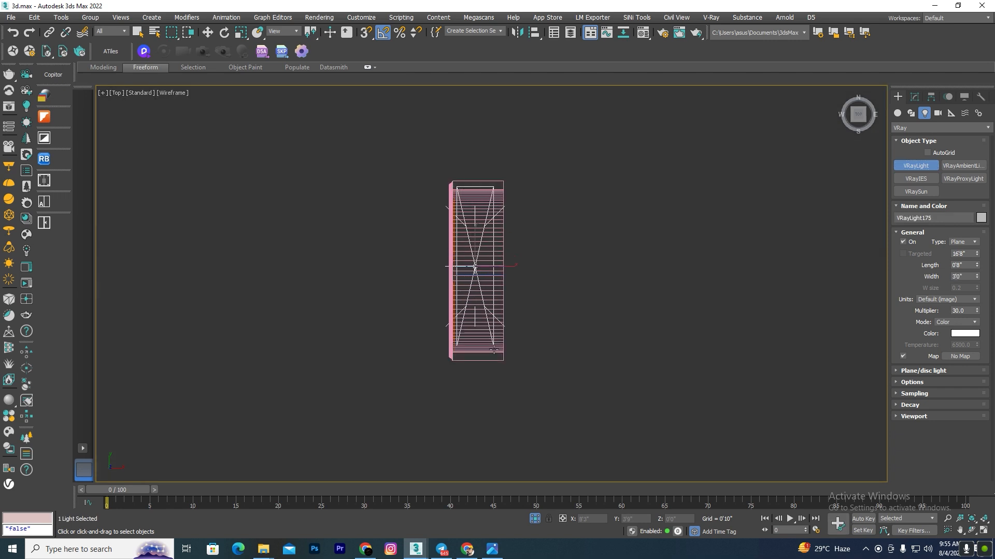
right_click(505, 328)
Raise the cabinet light to just below the lowest open shelf and set its length to 0'2"
key(l)
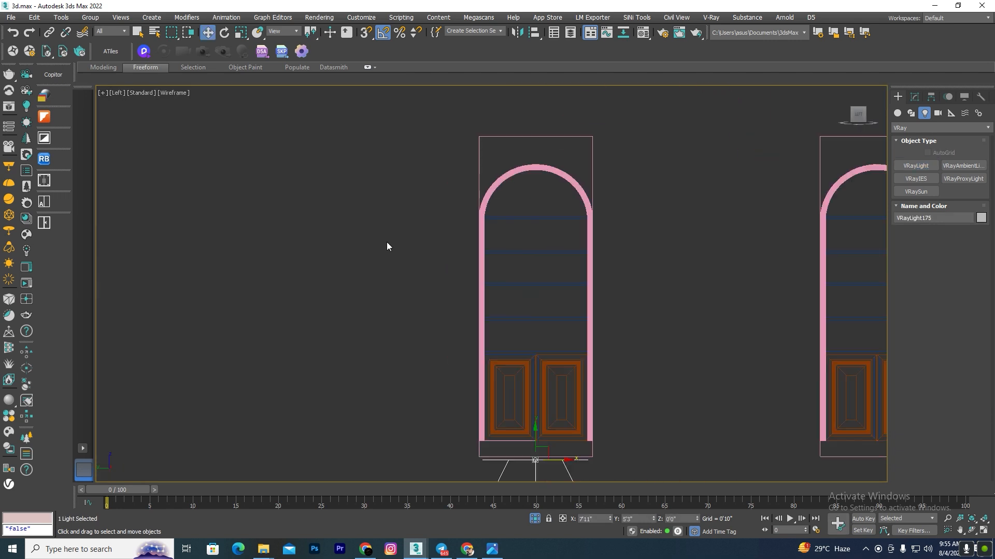
scroll(386, 247, down, 5)
scroll(402, 344, up, 5)
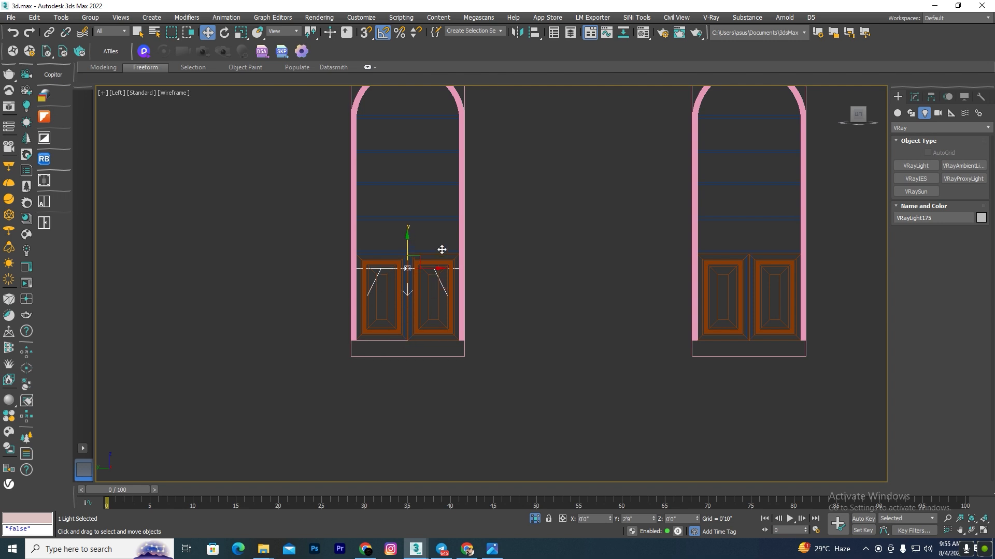
click(915, 97)
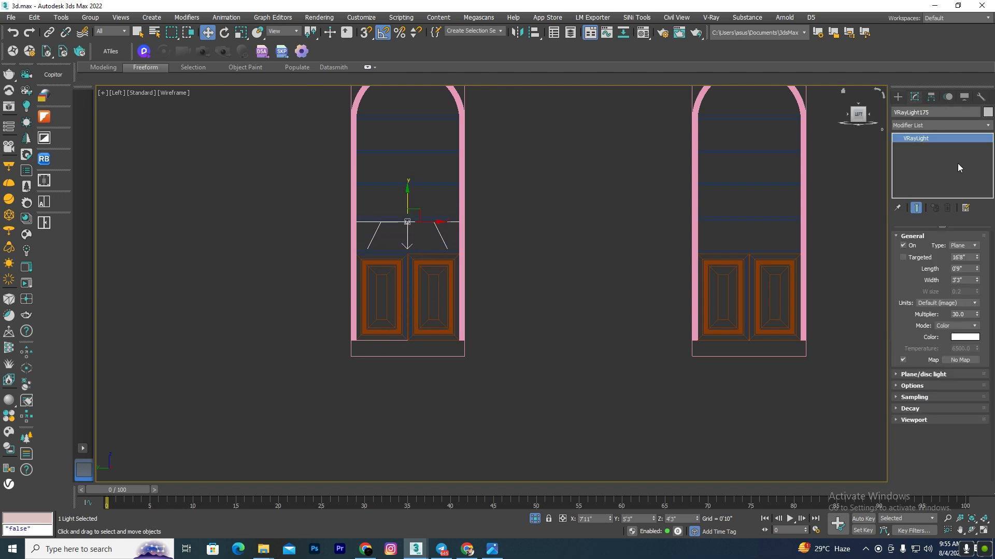
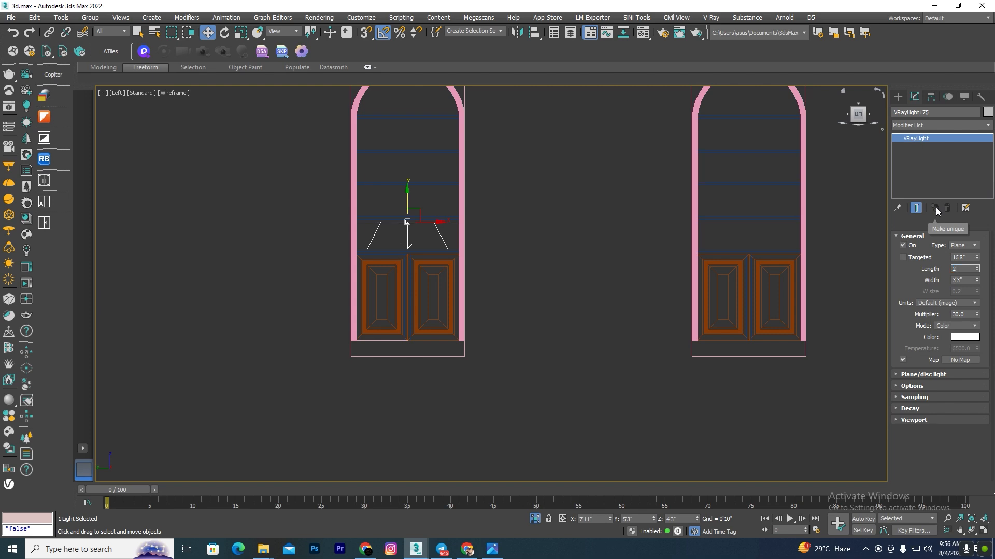
alt+middle_drag(579, 167, 434, 261)
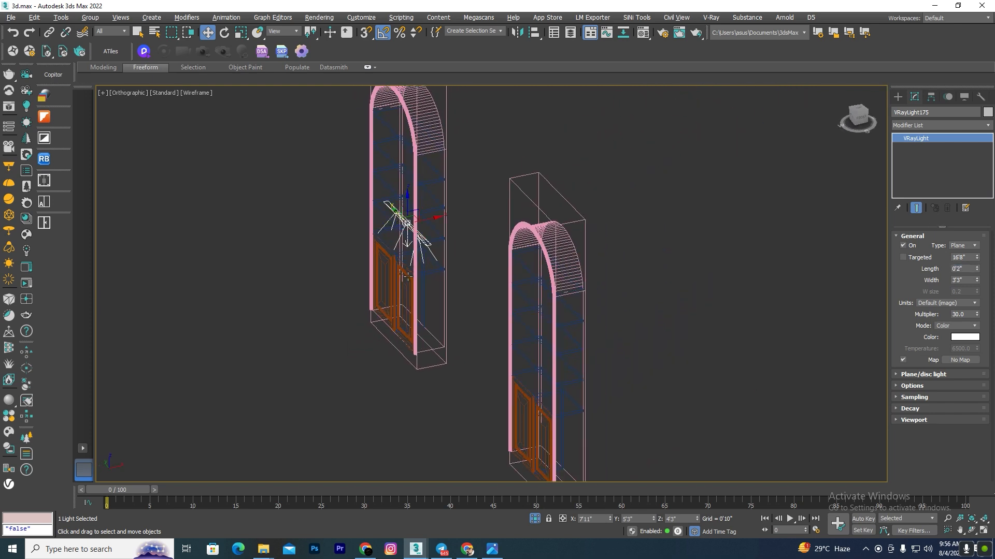
Move the shelf light to the cabinet's back edge in the top view and narrow its length to 0'1"
key(t)
scroll(449, 258, up, 4)
key(F3)
key(F3)
scroll(351, 344, up, 2)
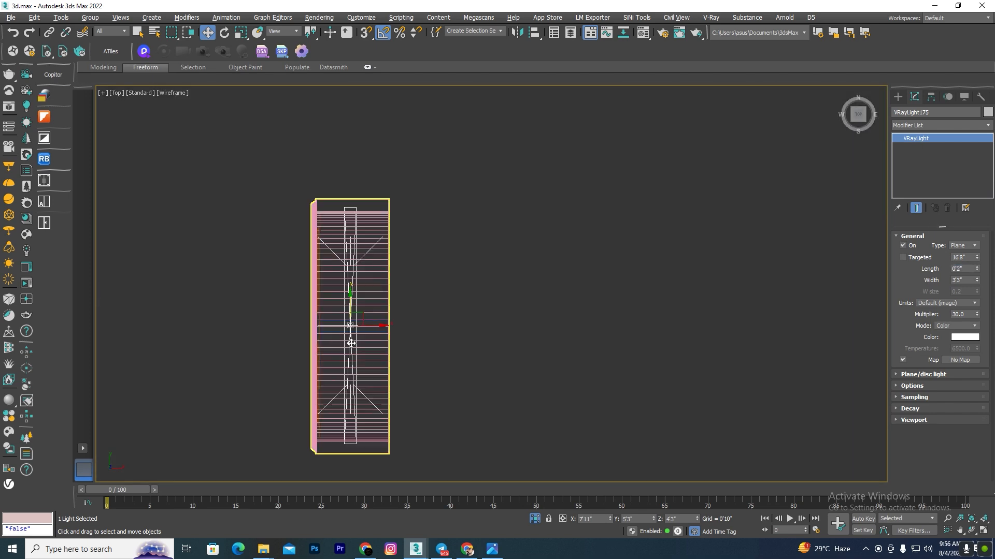
drag(378, 318, 417, 315)
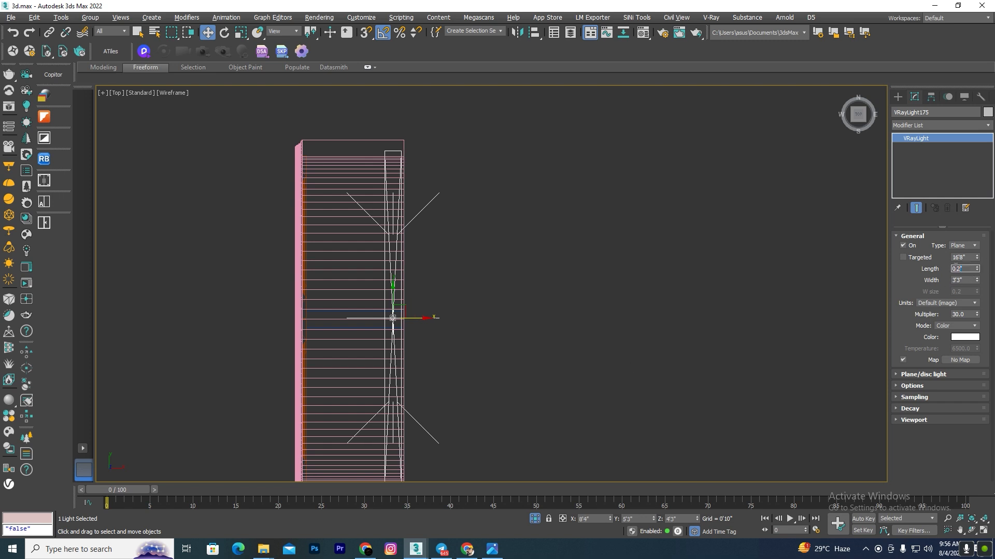
text(1)
key(Return)
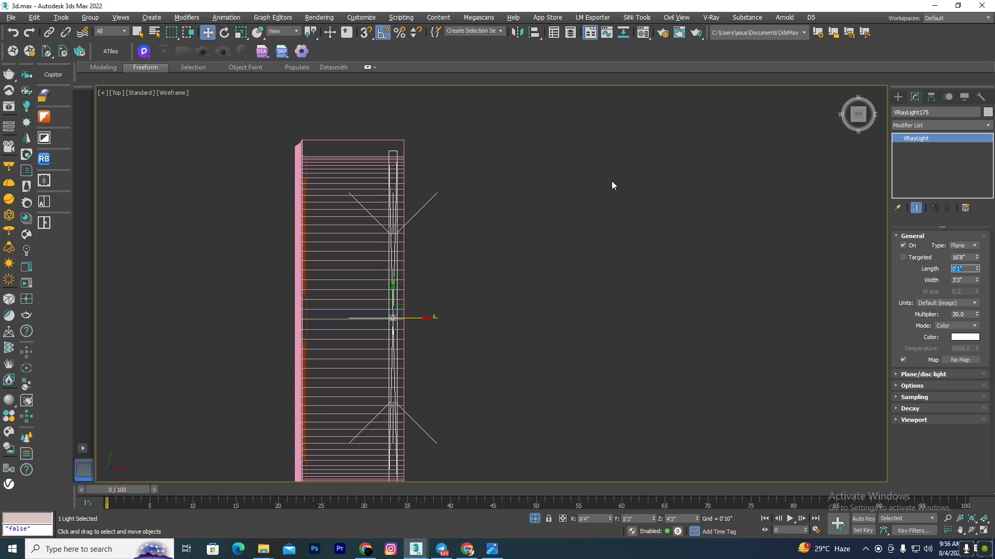
drag(423, 320, 429, 316)
Clone the shelf light upward in the left view as three instances, one for each higher shelf
key(l)
scroll(474, 243, up, 10)
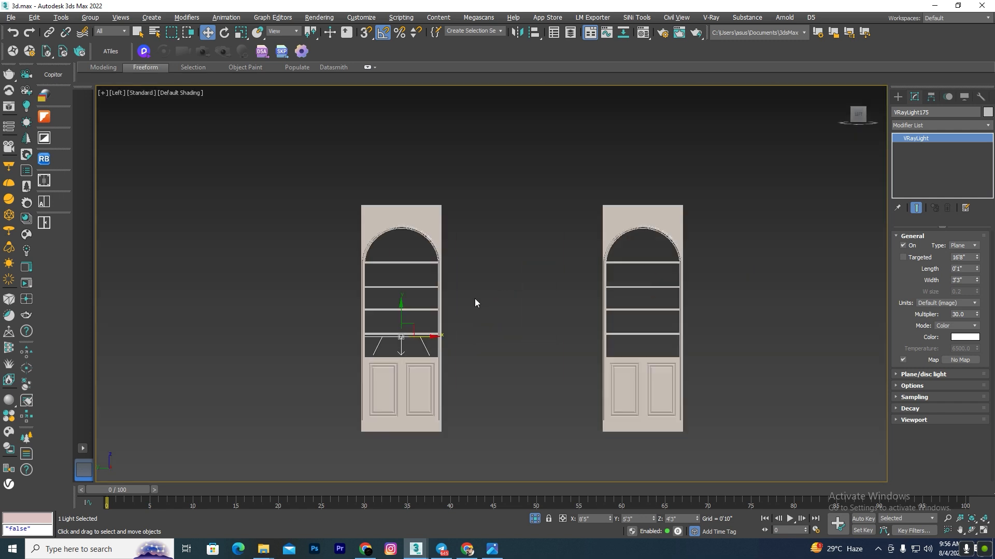
drag(375, 384, 419, 281)
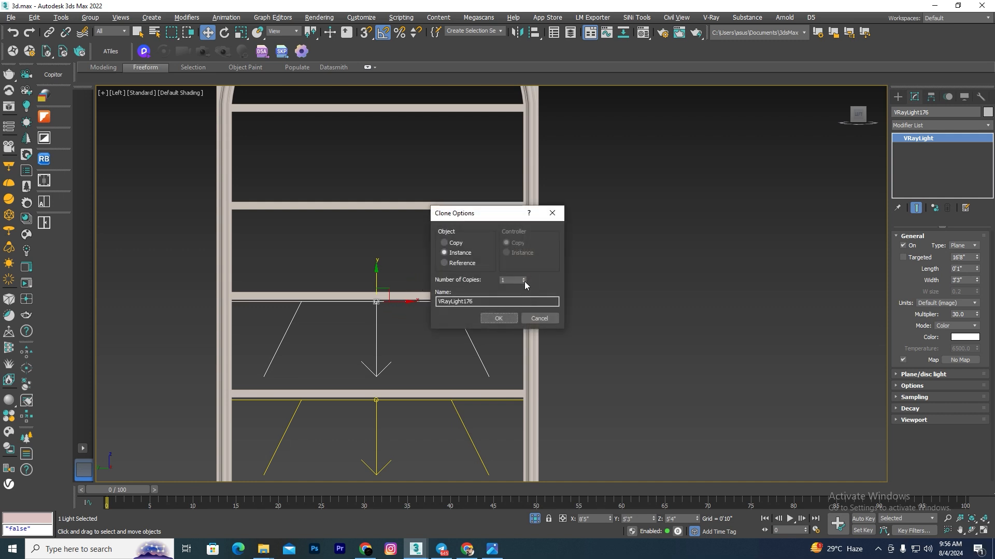
click(522, 278)
click(523, 279)
click(498, 318)
scroll(457, 233, down, 4)
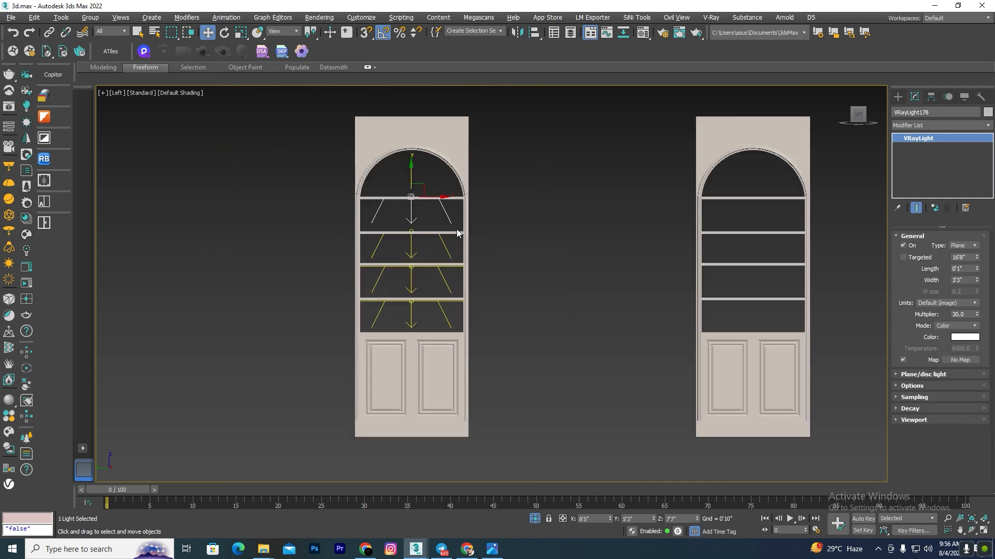
Lower the two uppermost cloned lights so each sits just beneath its own shelf
scroll(457, 233, up, 5)
scroll(441, 269, down, 2)
scroll(414, 315, up, 1)
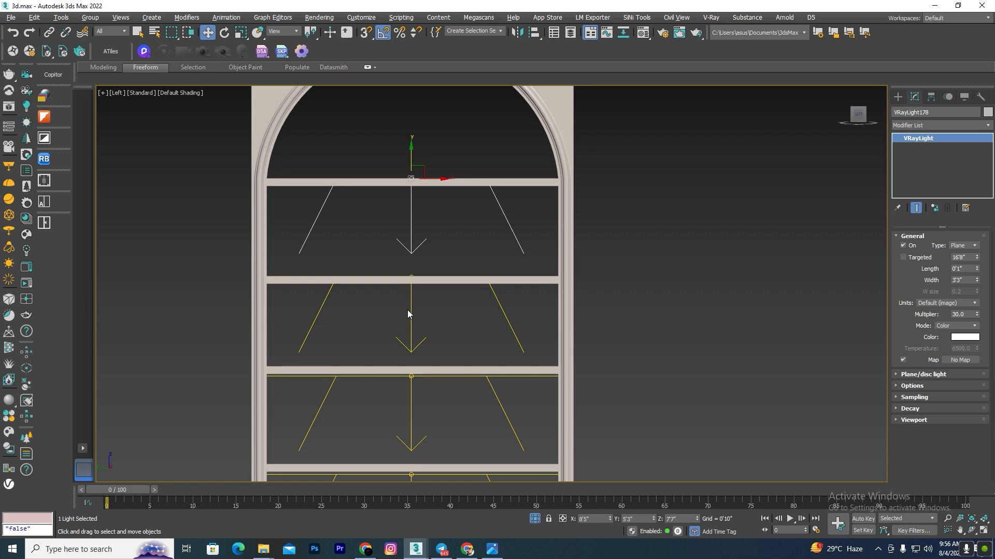
click(411, 313)
scroll(411, 296, up, 3)
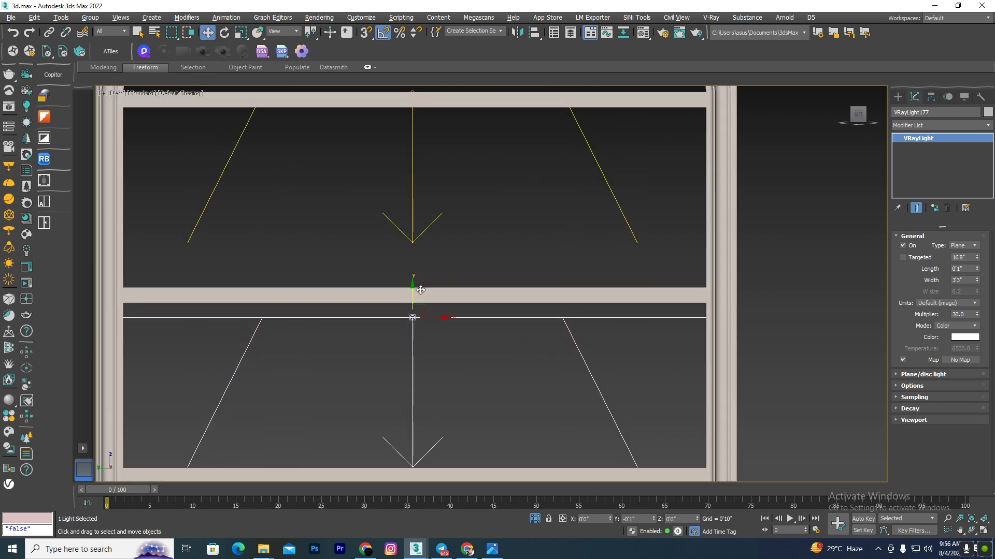
scroll(411, 278, down, 4)
scroll(401, 310, up, 2)
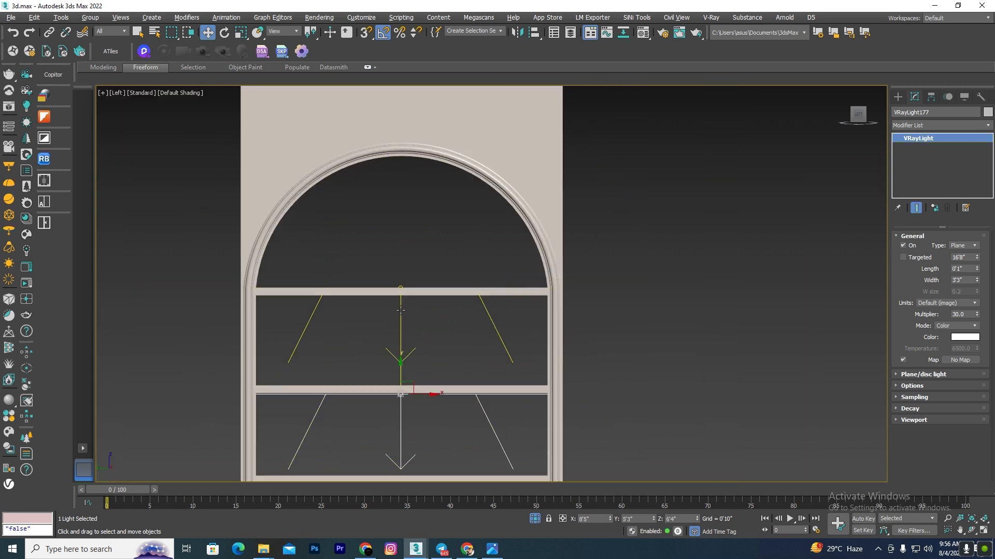
click(398, 315)
drag(402, 265, 409, 277)
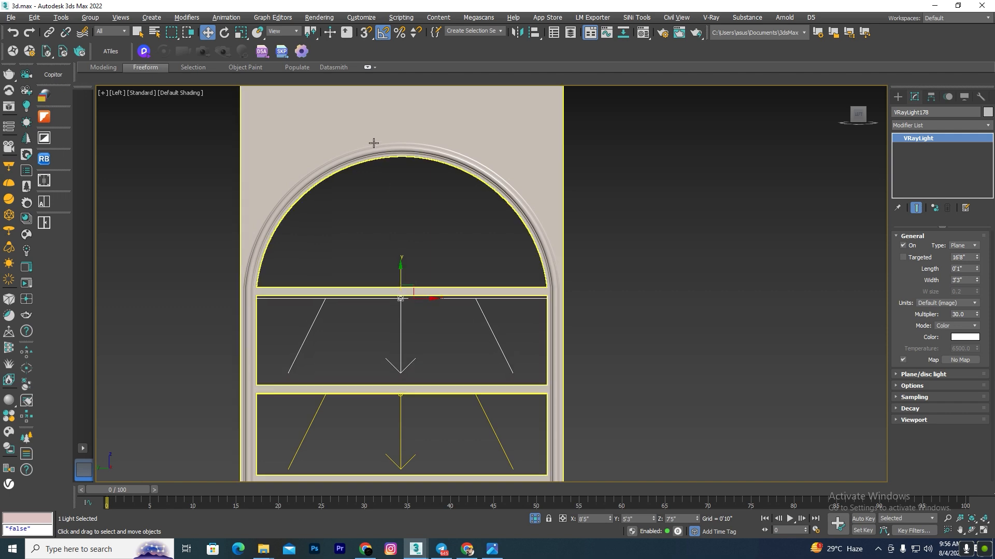
Select all four shelf lights and clone them as instances into the second arched cabinet
alt+middle_drag(373, 144, 425, 230)
scroll(414, 223, down, 5)
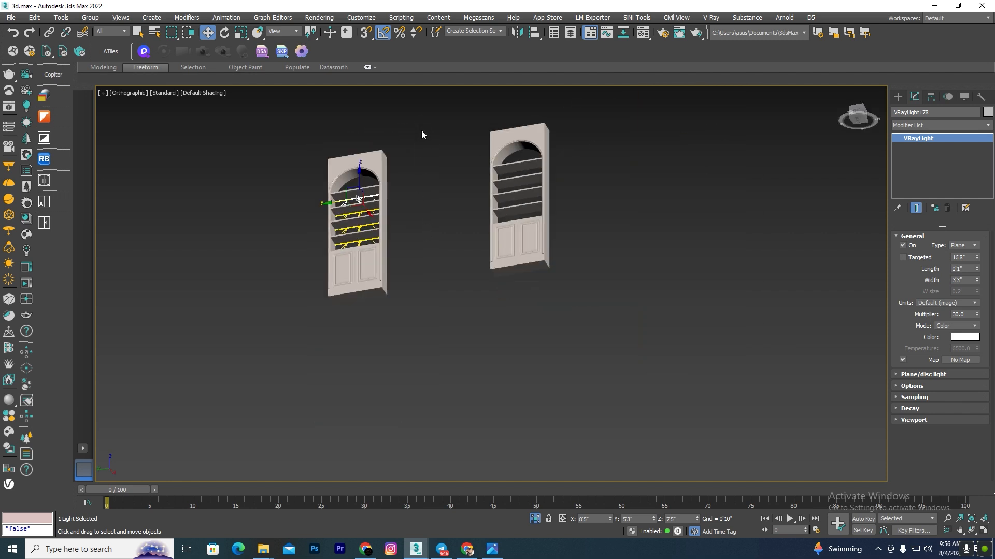
drag(421, 130, 358, 250)
scroll(385, 267, up, 2)
alt+drag(419, 284, 311, 314)
scroll(294, 317, down, 3)
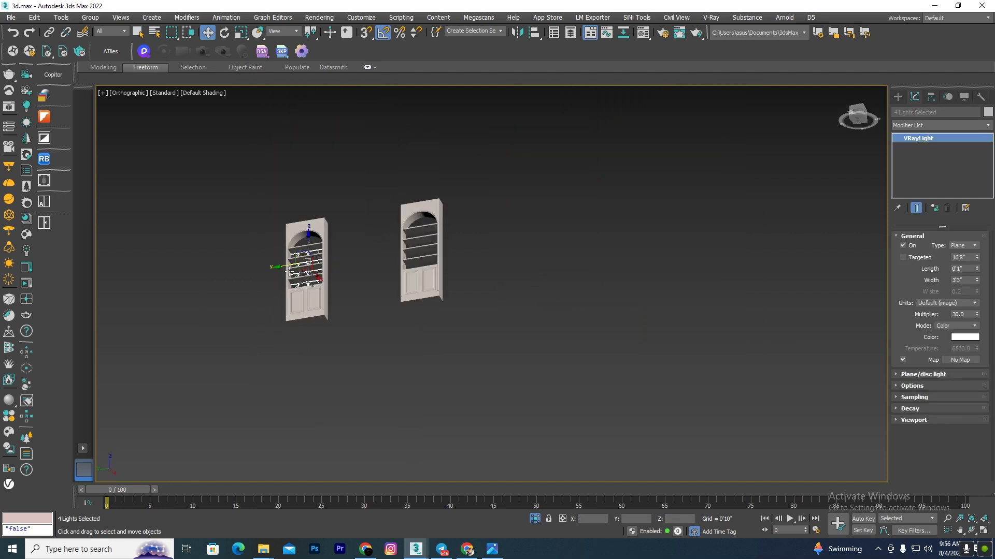
shift+drag(280, 269, 393, 249)
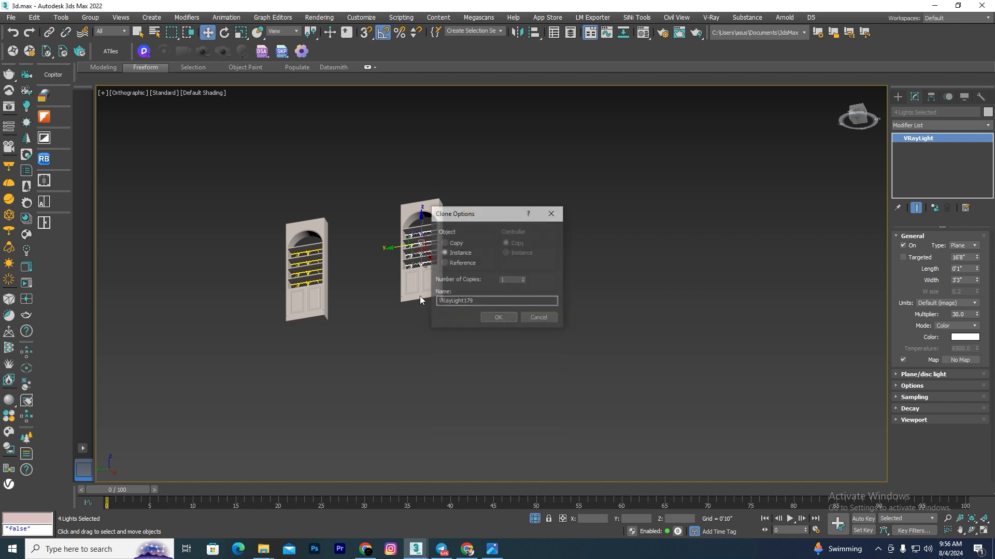
click(483, 320)
Centre the copied lights between the second cabinet's sides in the top view, and deselect them in a shaded orthographic view
scroll(419, 222, up, 5)
mouse_move(453, 262)
alt+middle_down()
mouse_move(455, 290)
mouse_move(437, 294)
alt+middle_up()
key(t)
key(F3)
scroll(416, 297, down, 8)
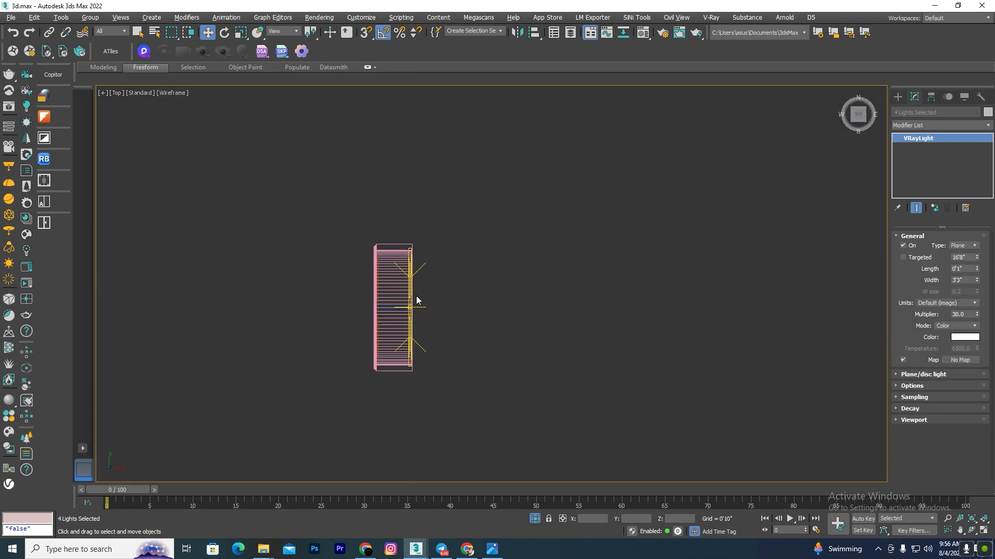
scroll(436, 322, up, 6)
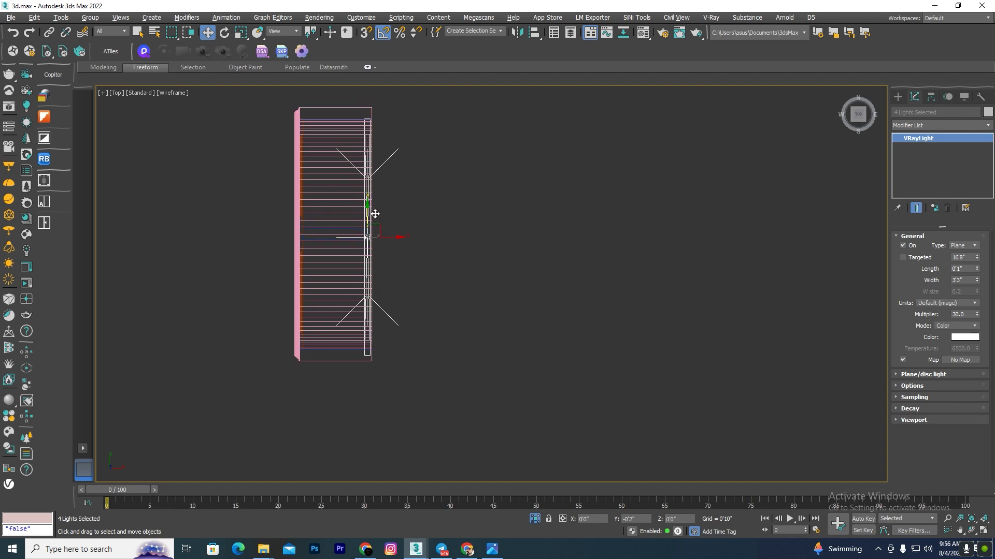
scroll(360, 267, down, 3)
alt+middle_drag(359, 268, 480, 185)
key(F3)
click(471, 229)
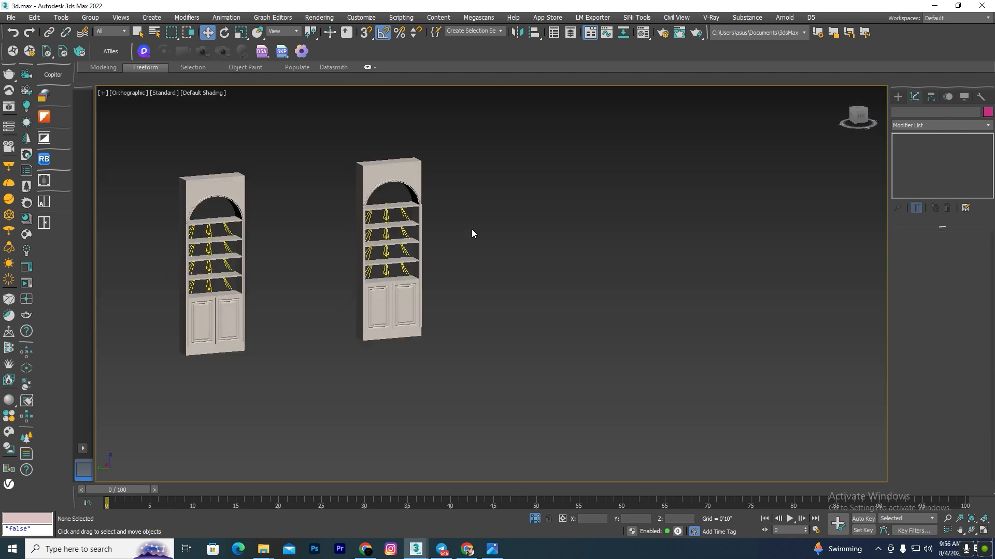
mouse_move(416, 553)
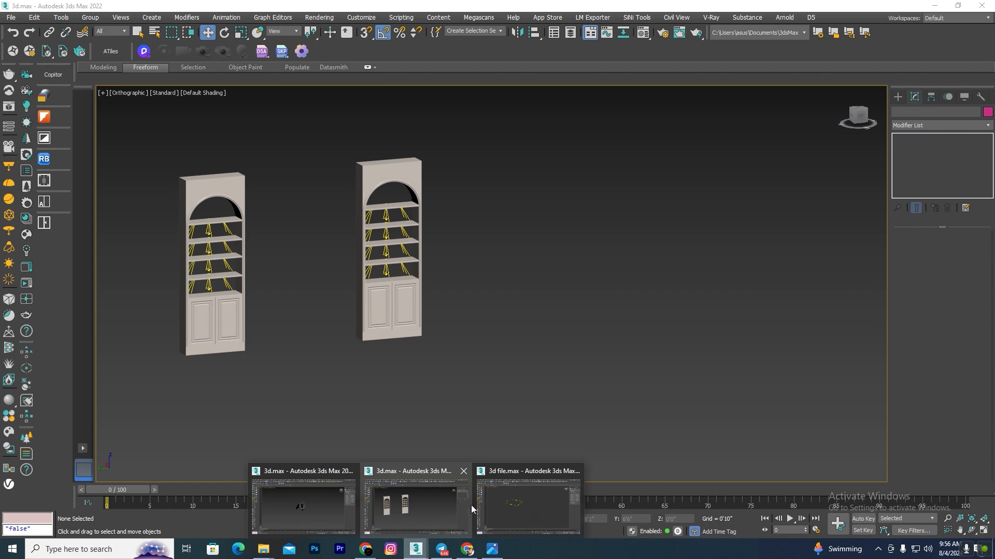
Switch to the 3ds Max window with the room scene, end its isolation, and isolate the group of two black cylindrical downlights instead
click(312, 502)
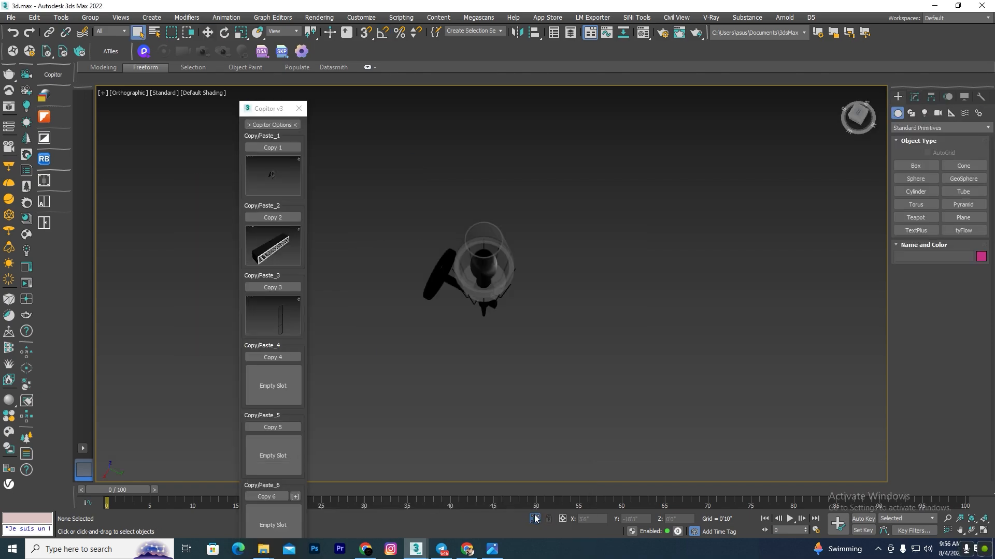
click(535, 519)
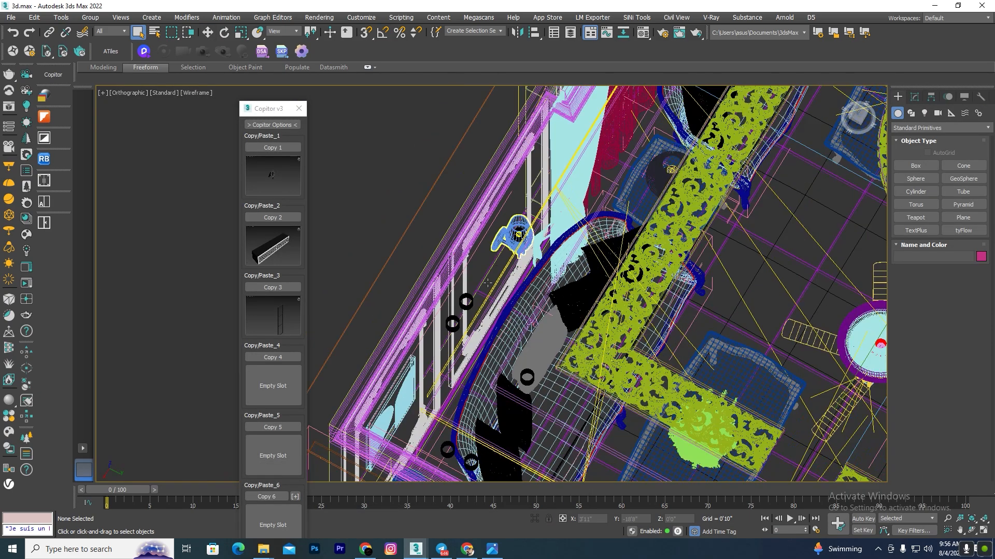
scroll(463, 305, up, 5)
click(464, 309)
scroll(485, 318, down, 2)
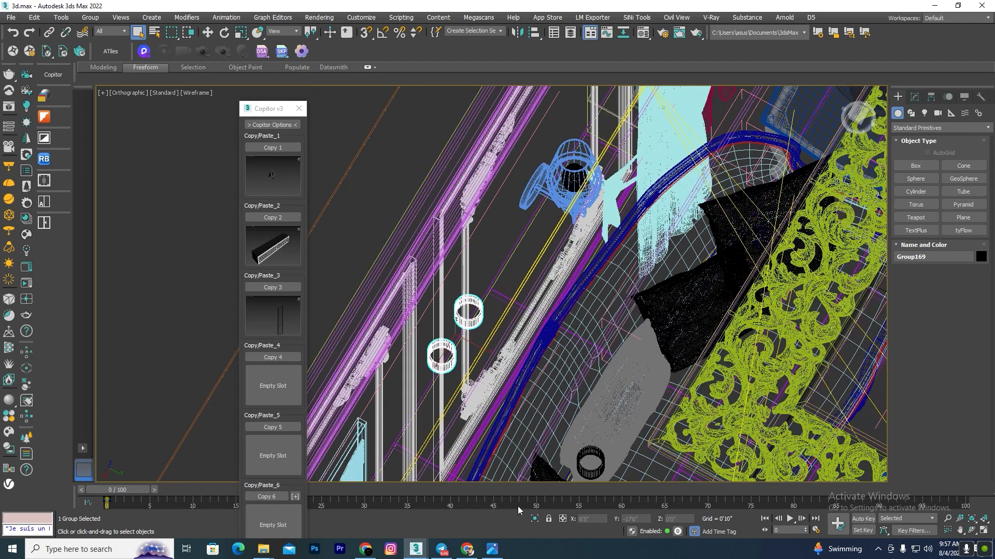
click(534, 518)
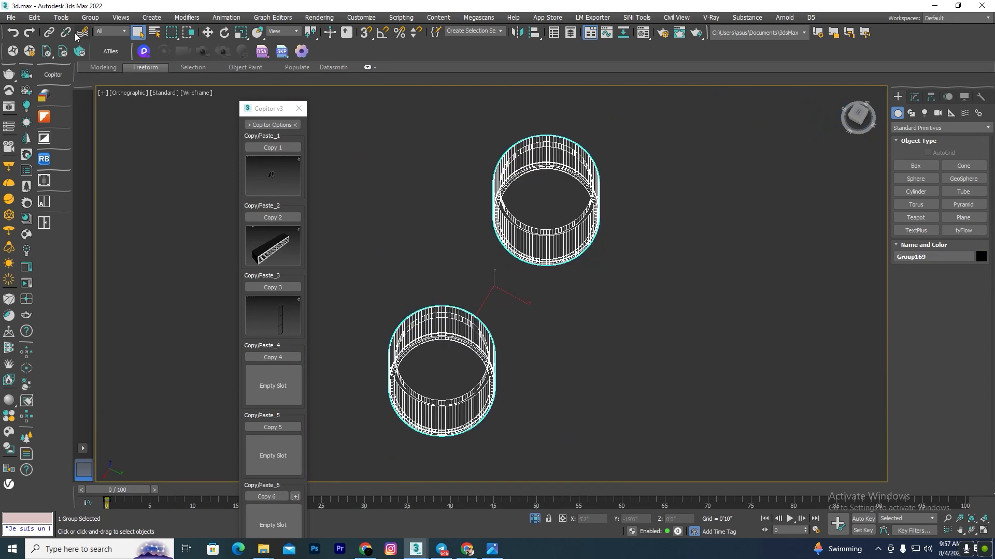
Open the downlight group, select one downlight, and copy it into Copitor's first slot
click(90, 17)
click(103, 61)
click(599, 176)
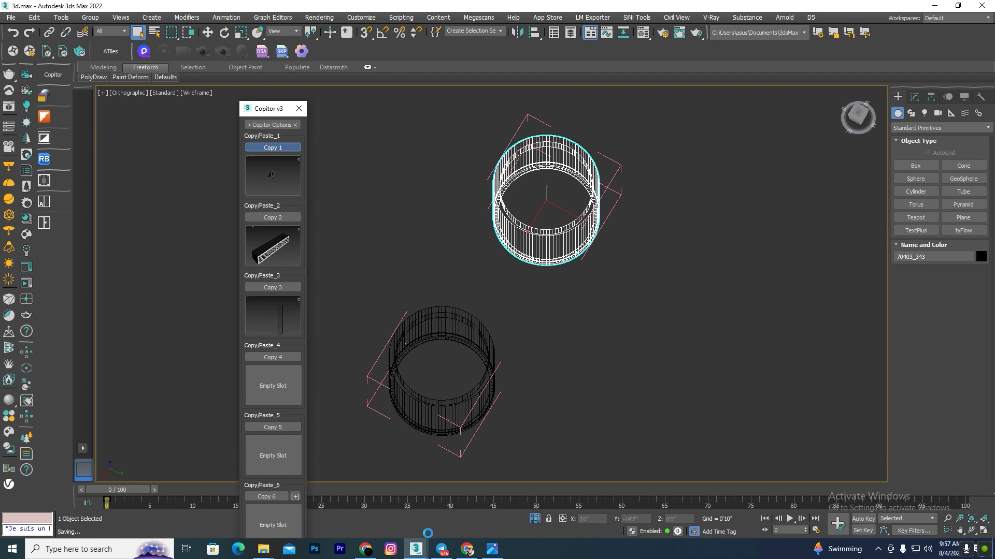
Return to the 3ds Max window with the arched cabinets and paste the downlight from Copitor's first slot in the top view
mouse_move(422, 553)
click(409, 503)
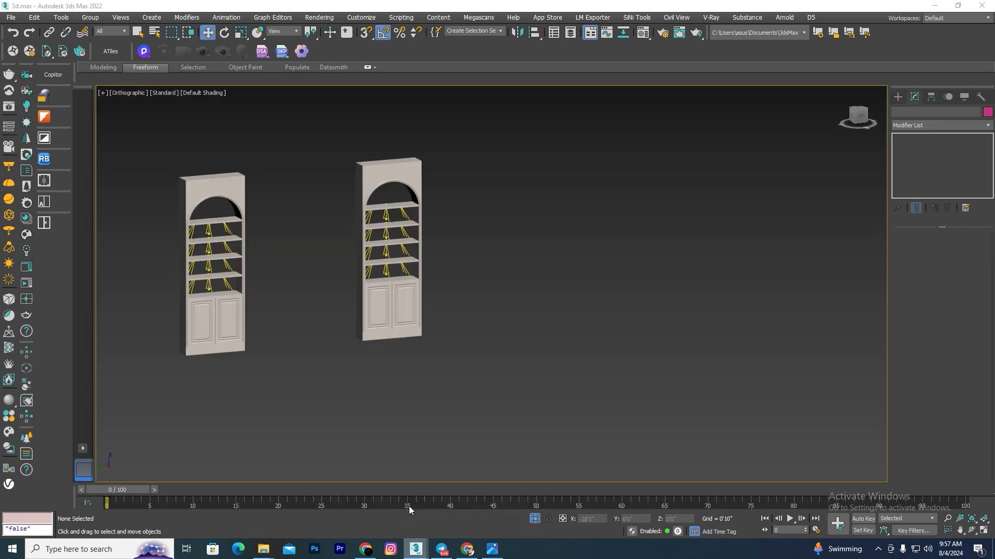
key(t)
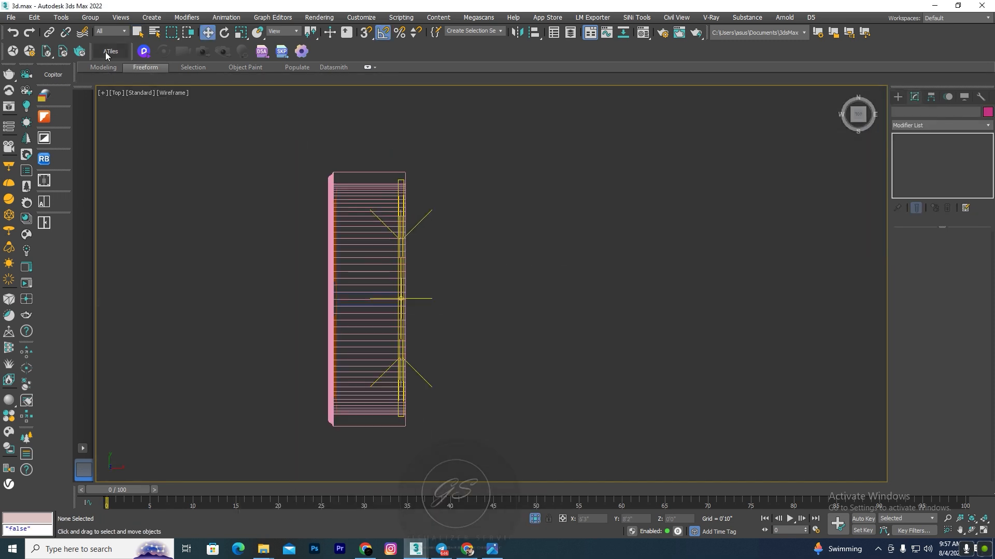
click(57, 75)
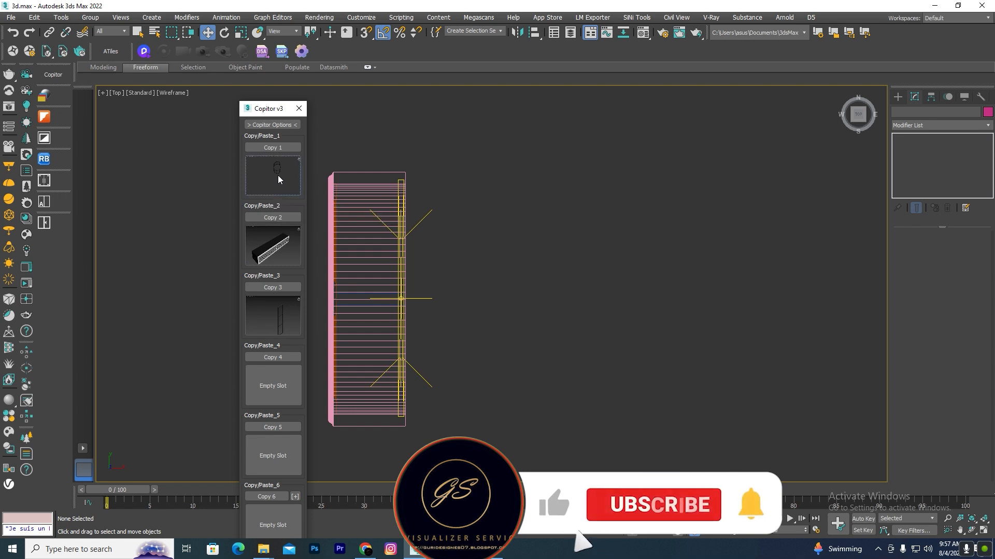
click(548, 359)
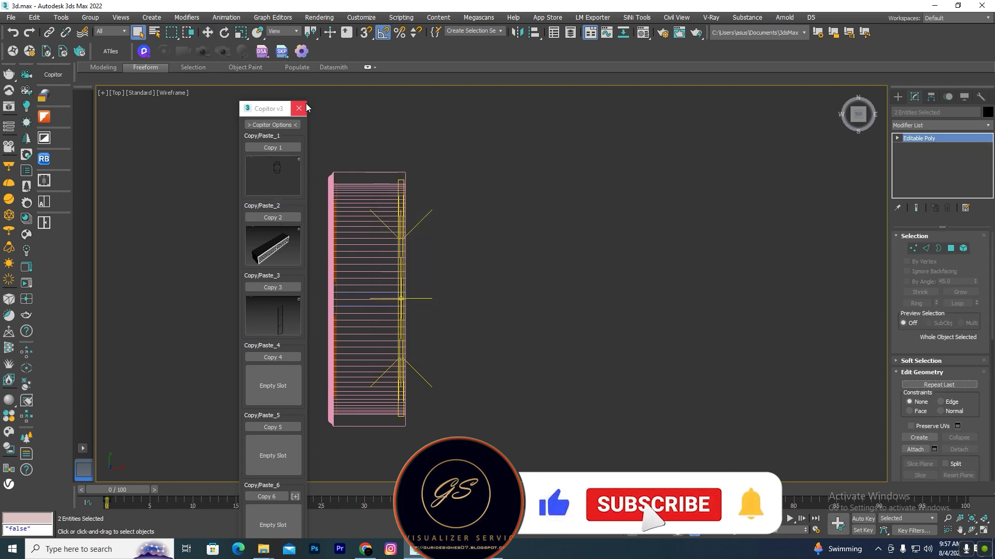
Move the pasted downlight onto the farther arched cabinet in the top view, midway across the cabinet's depth
scroll(371, 280, down, 9)
scroll(447, 315, up, 3)
key(w)
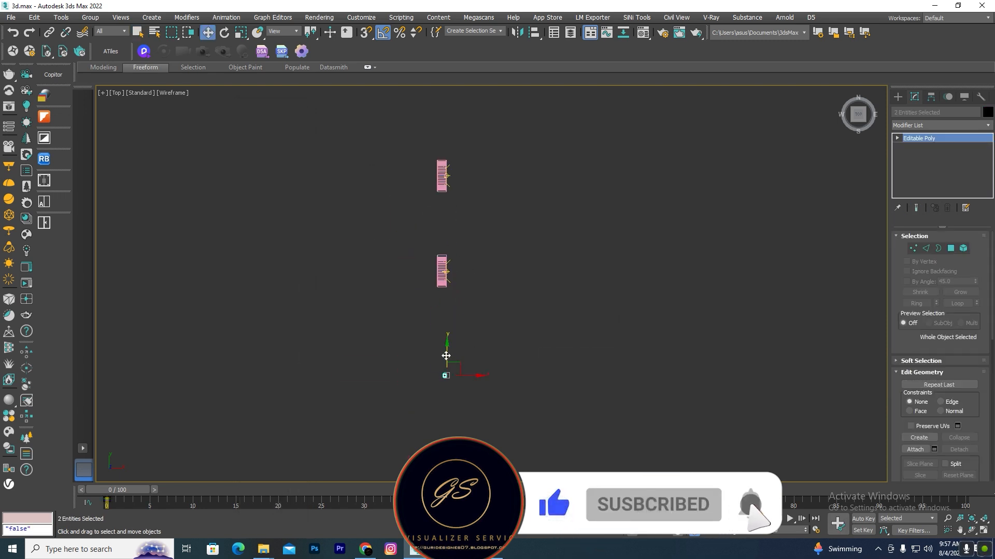
drag(446, 354, 456, 270)
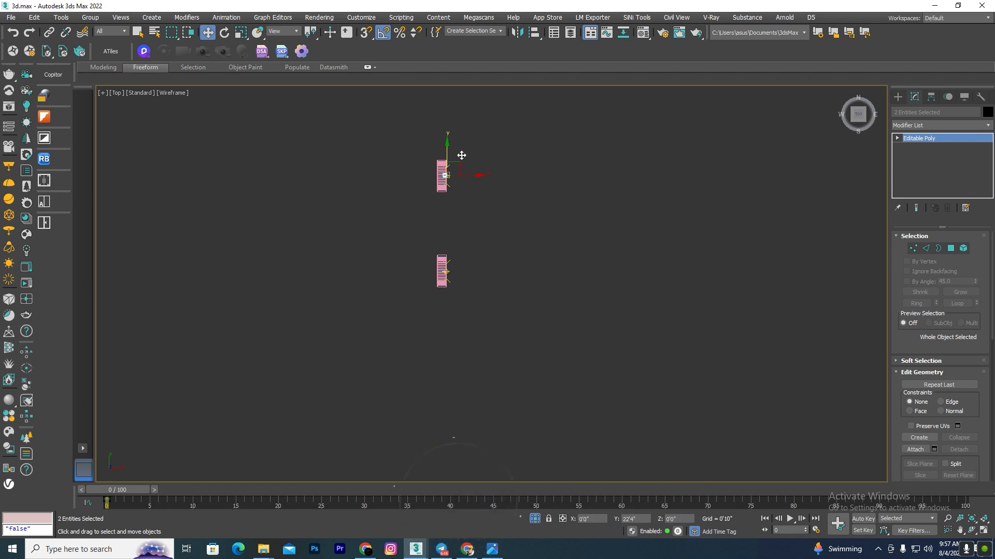
scroll(463, 171, up, 5)
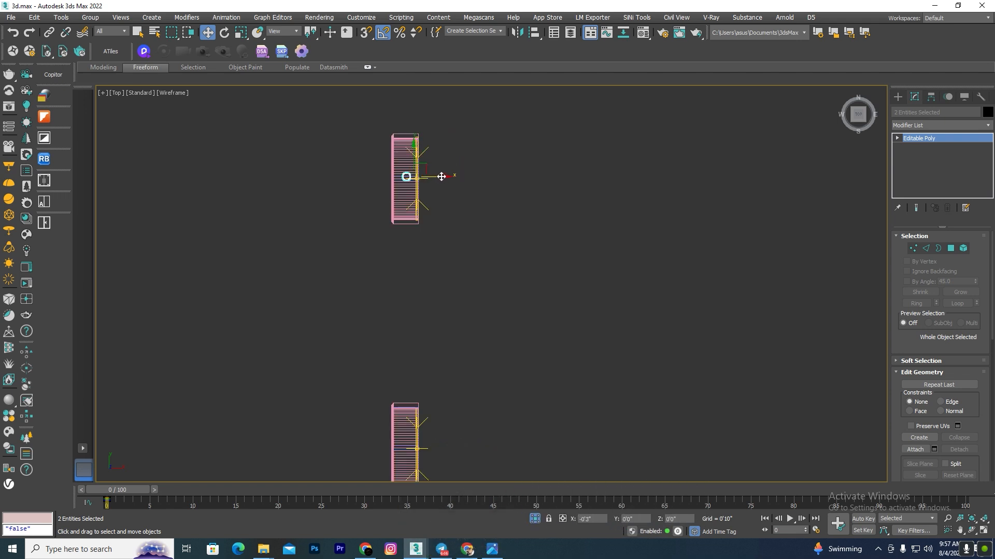
Lower the downlight in the left view until it sits in the crown of the cabinet's arch, and check it in shaded mode
key(l)
scroll(416, 166, up, 6)
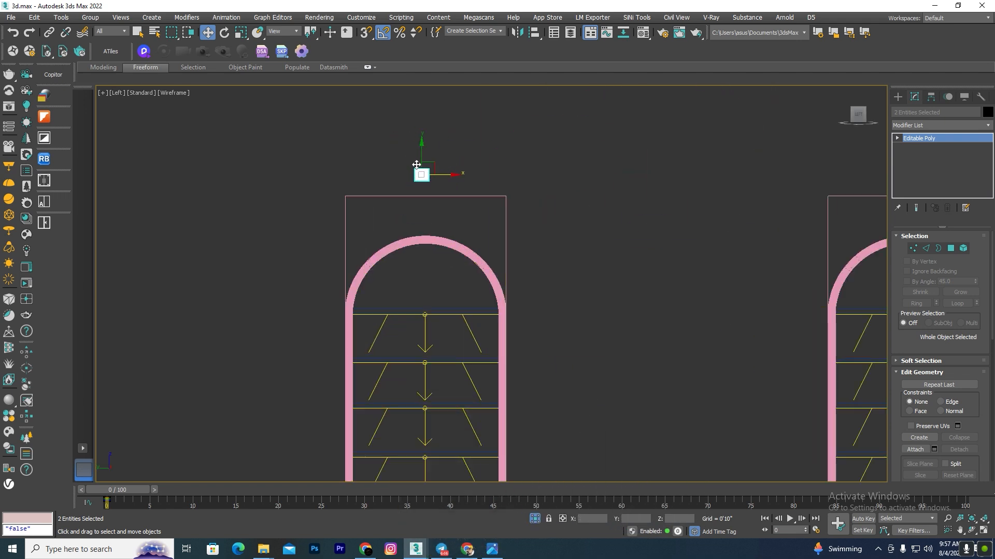
key(F3)
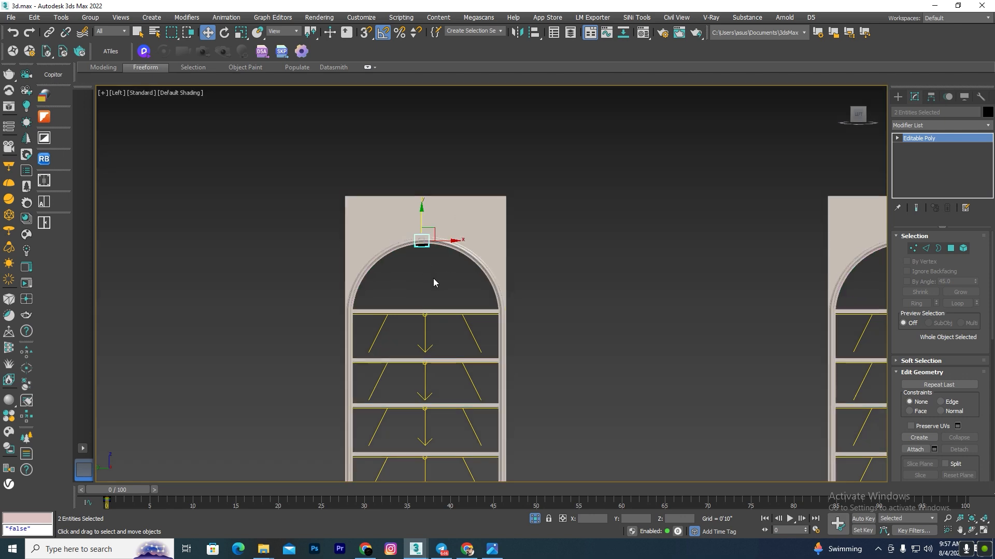
mouse_move(433, 278)
alt+middle_down()
mouse_move(438, 207)
mouse_move(429, 245)
alt+middle_up()
scroll(430, 246, up, 3)
scroll(430, 246, up, 3)
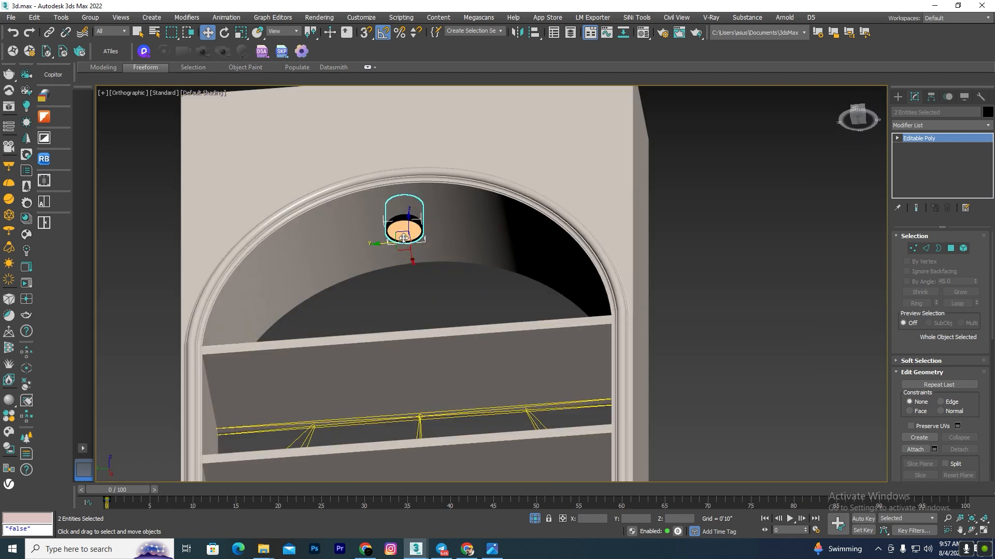
Center the downlight between the cabinet's sides in the wireframe top view and deselect it
key(t)
key(F3)
scroll(404, 228, up, 5)
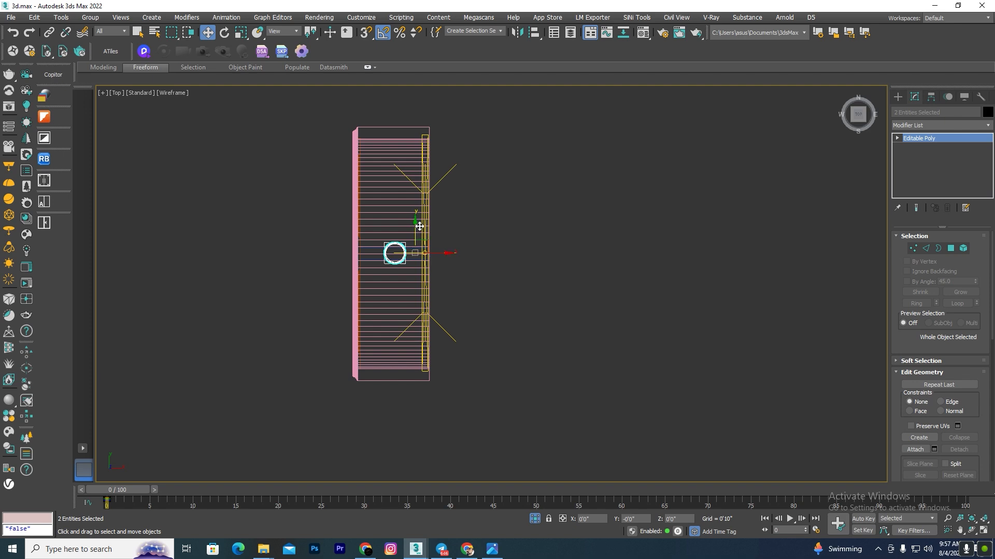
scroll(404, 279, down, 5)
alt+middle_drag(412, 277, 492, 111)
click(506, 213)
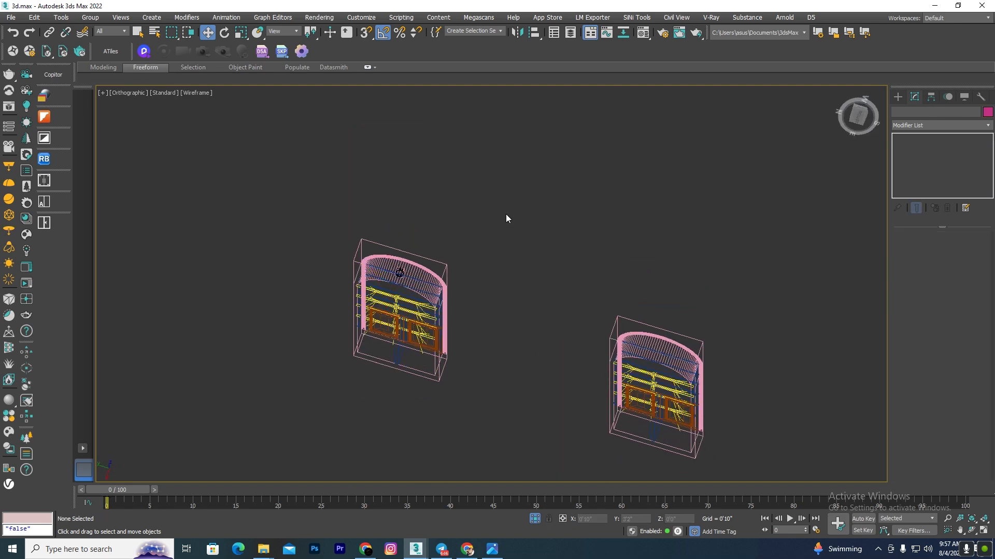
Create a targeted VRayIES light in the left view, aimed from the downlight straight down to just above the uppermost shelf
scroll(342, 276, up, 7)
scroll(394, 254, up, 6)
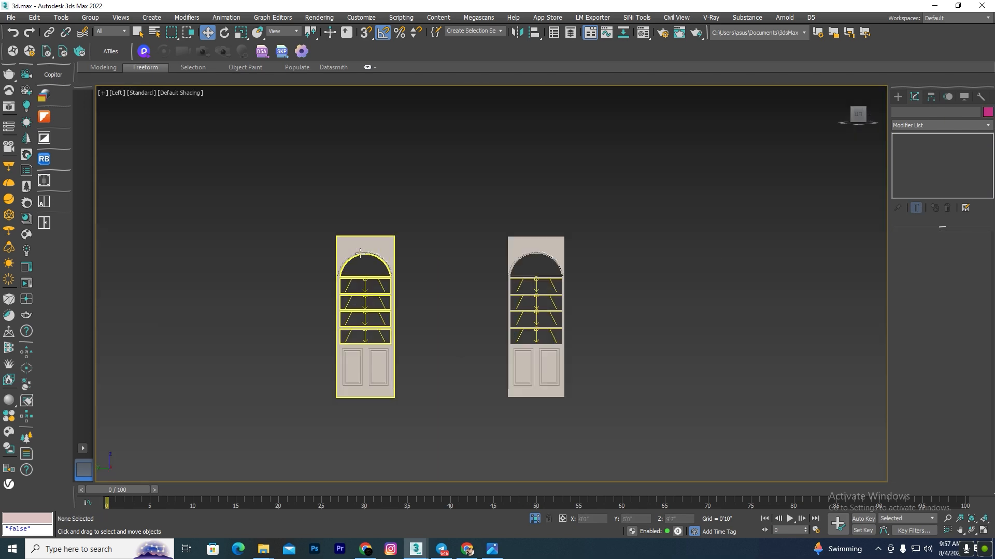
click(894, 96)
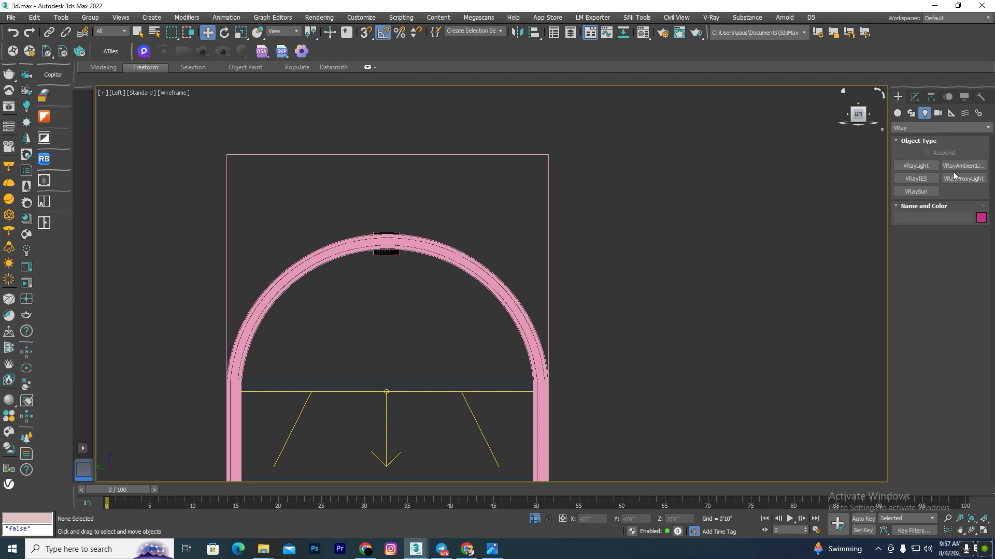
click(916, 179)
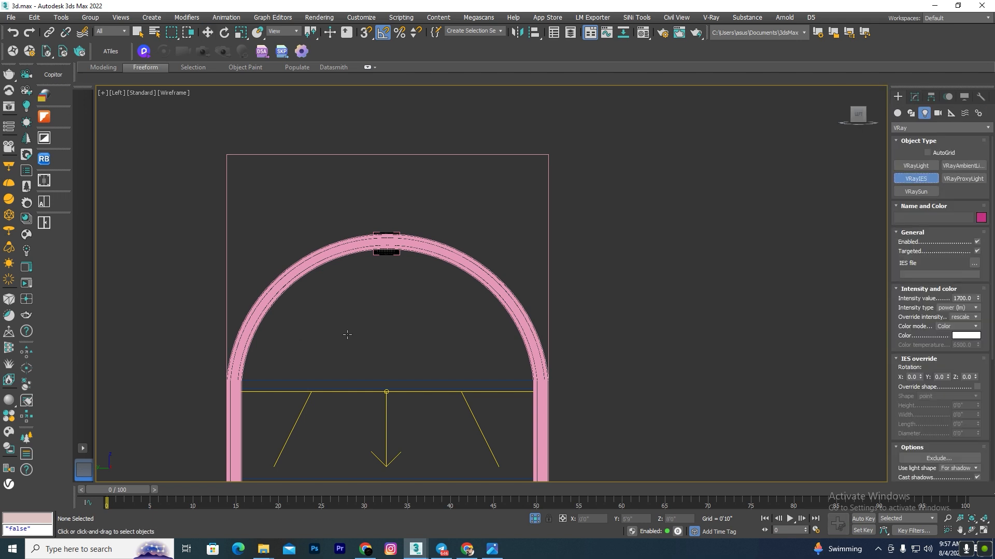
scroll(388, 227, up, 2)
drag(405, 222, 406, 395)
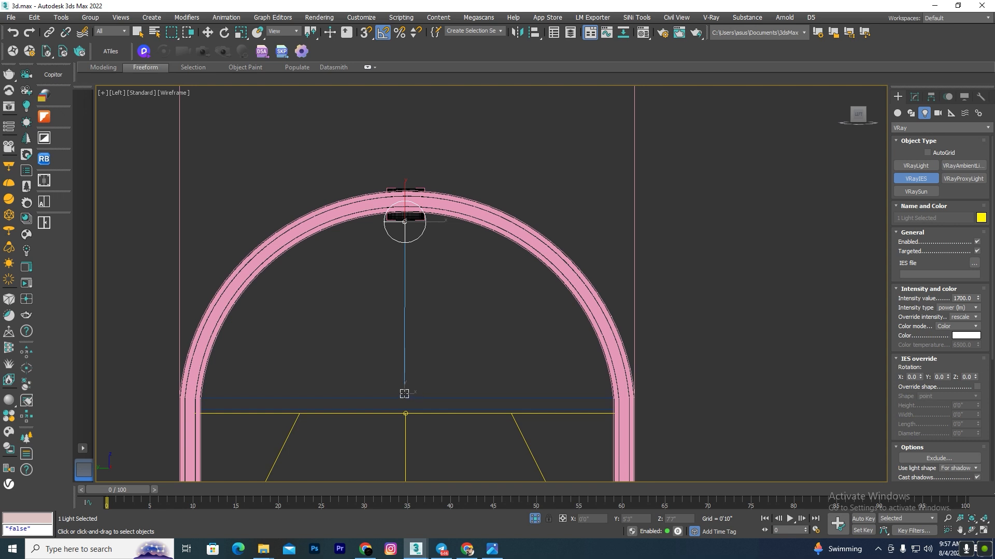
key(w)
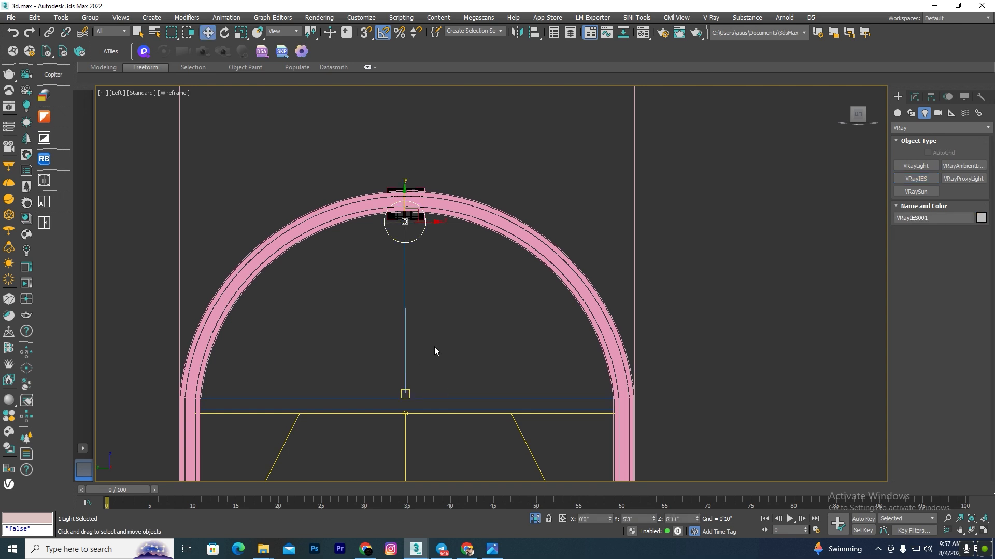
Lower the VRayIES light source so it sits just beneath the downlight
click(434, 347)
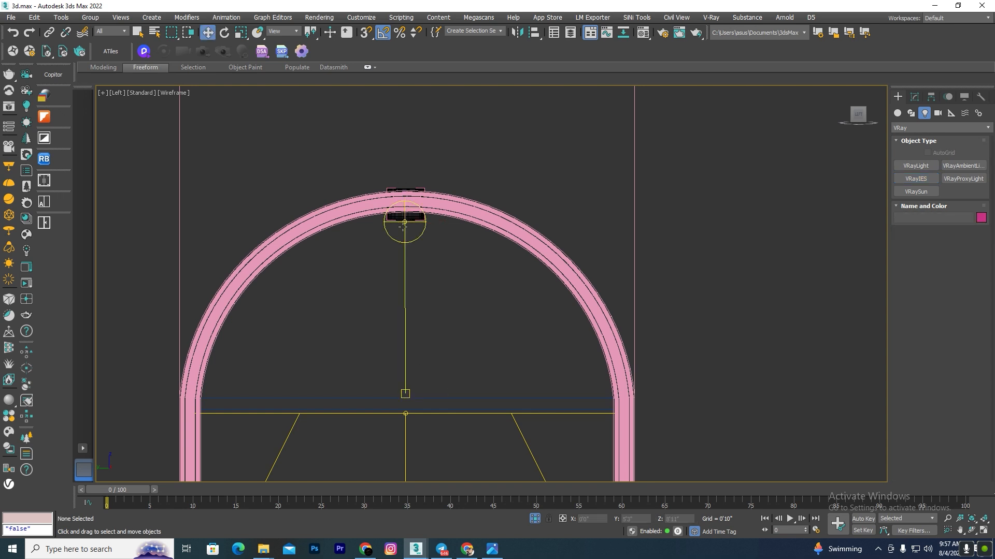
click(408, 190)
drag(405, 188, 412, 210)
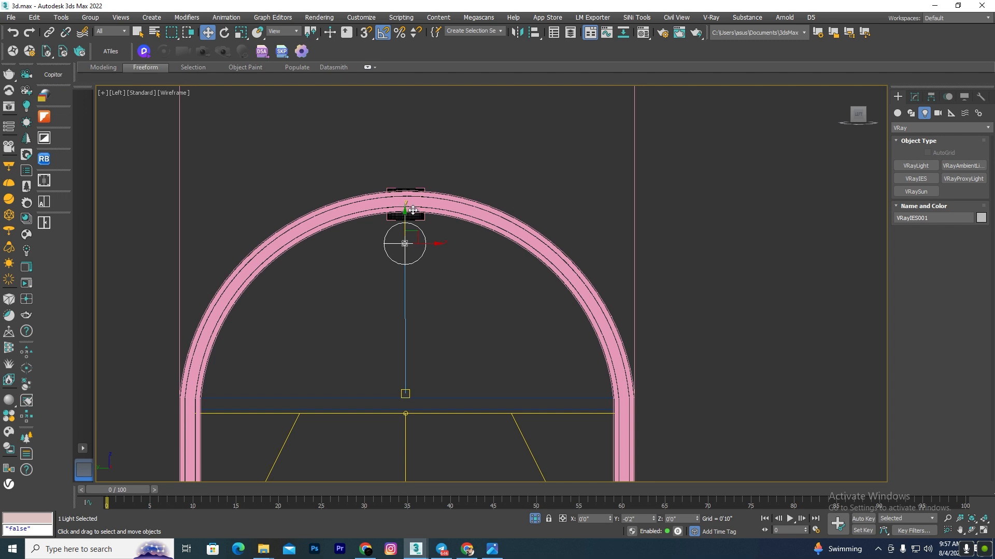
Select the downlight with the VRayIES light and target, then close the open downlight group and ungroup it
click(446, 295)
drag(356, 393, 354, 402)
alt+drag(527, 461, 527, 461)
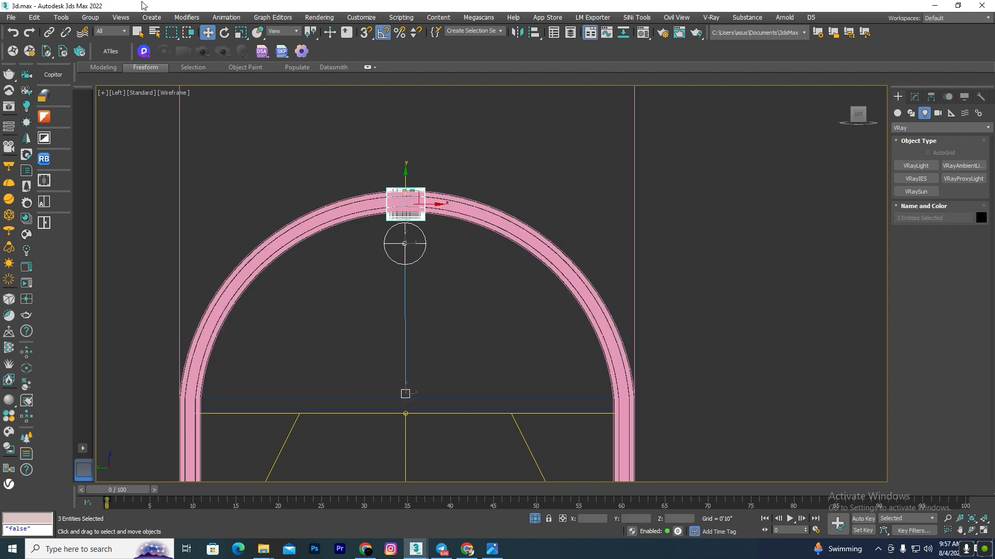
click(97, 17)
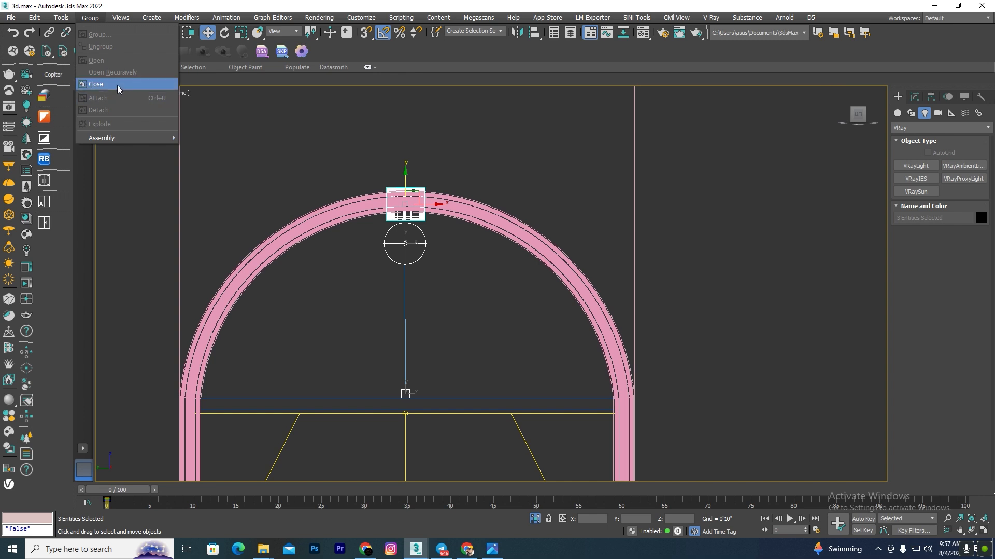
click(96, 84)
click(90, 17)
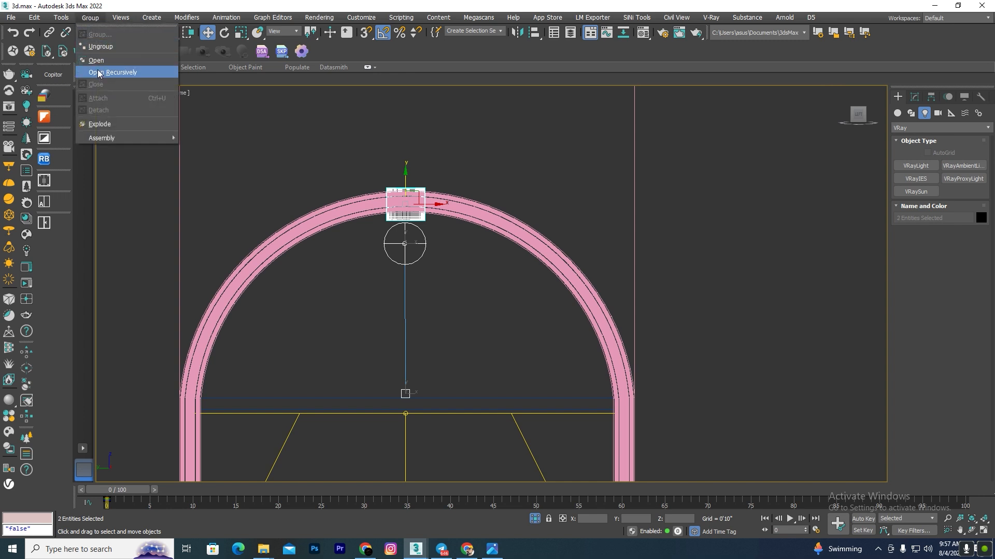
click(100, 46)
click(90, 17)
click(318, 138)
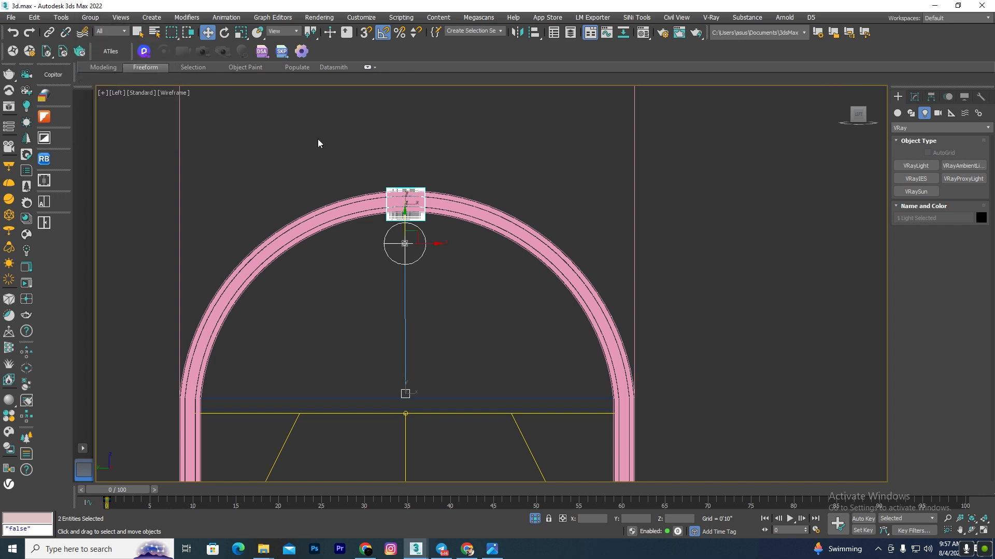
Clone the downlight together with its VRayIES light and target sideways into the second cabinet's arch
click(499, 309)
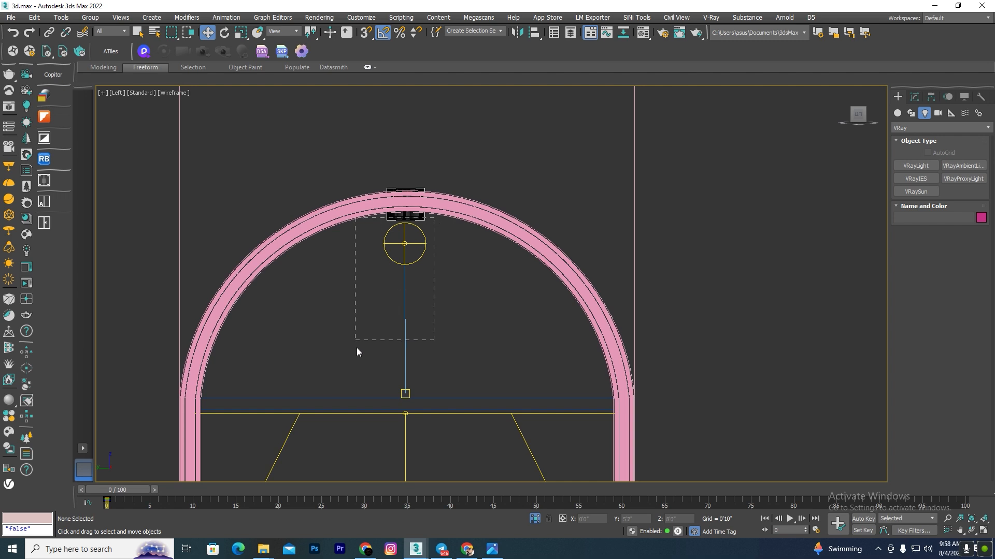
drag(369, 396, 369, 392)
scroll(332, 156, down, 5)
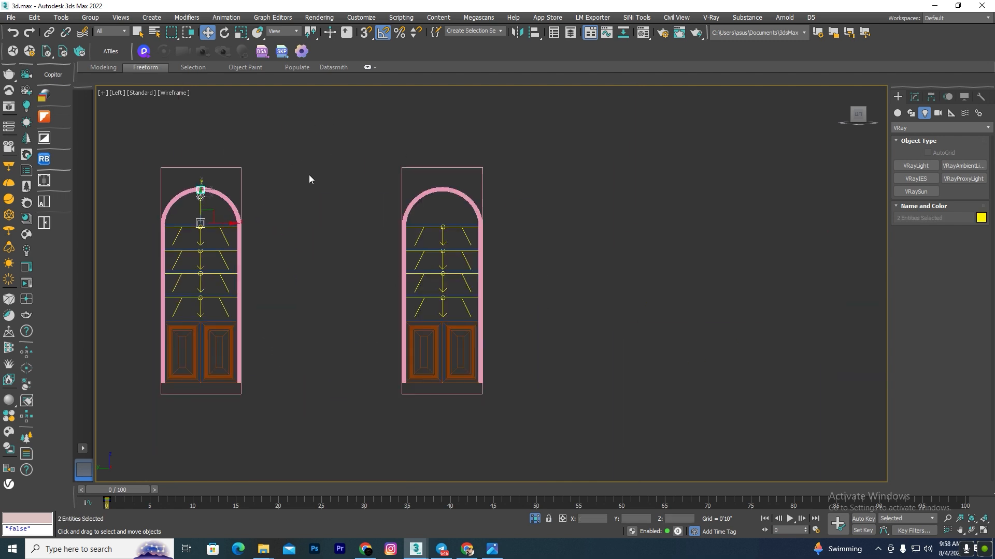
shift+drag(220, 222, 462, 222)
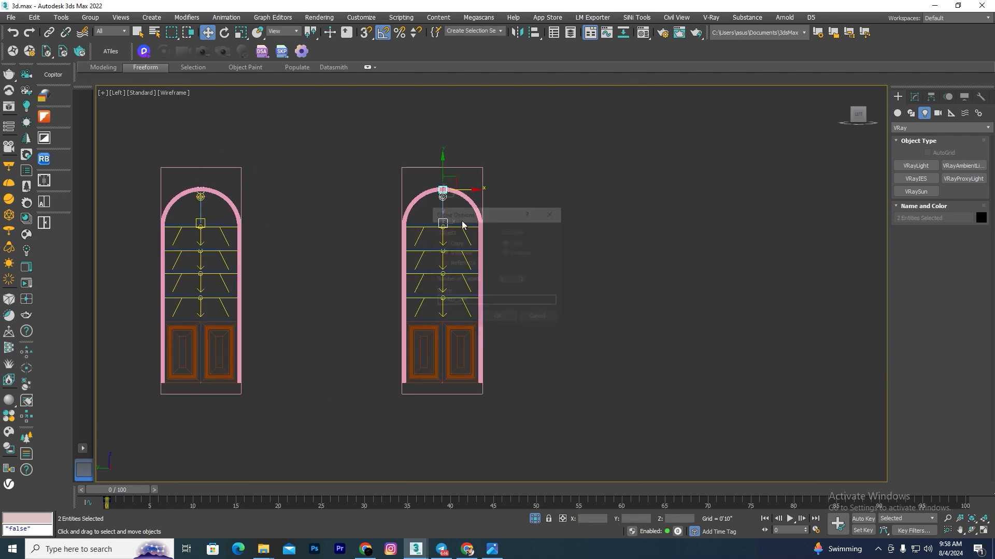
click(498, 319)
Fine-tune the cloned downlight and VRayIES light's position in the second cabinet's arch, using the left and top views
scroll(465, 222, up, 10)
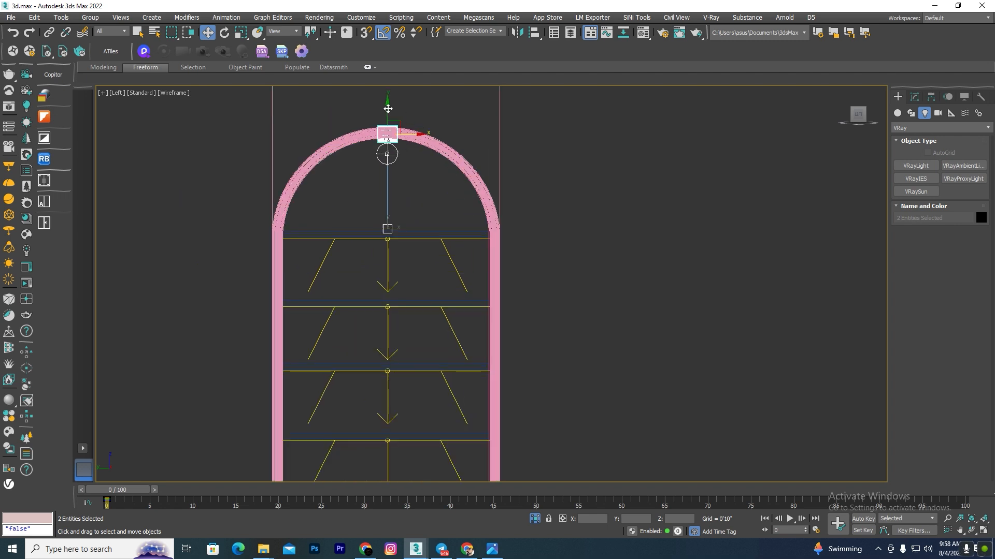
drag(422, 141, 424, 141)
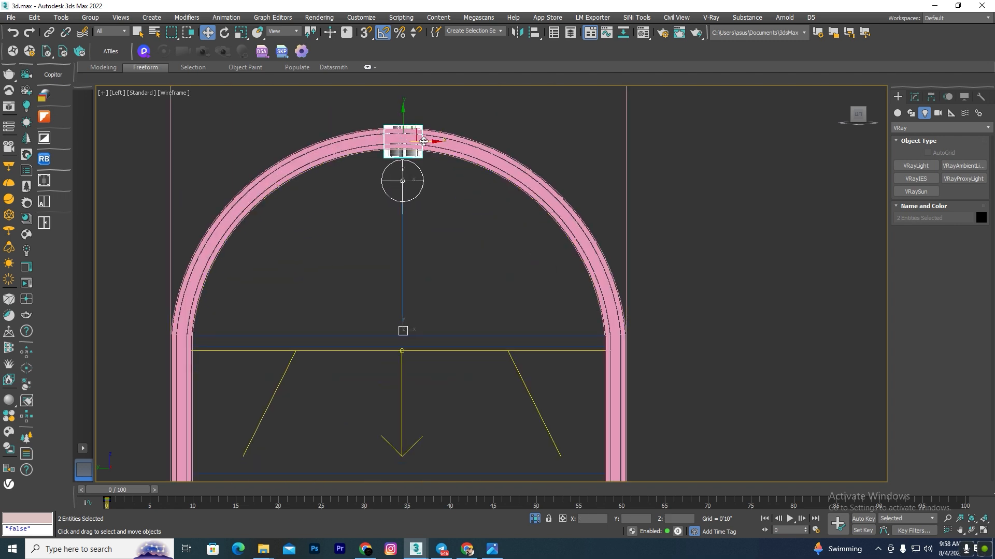
key(t)
scroll(360, 291, up, 8)
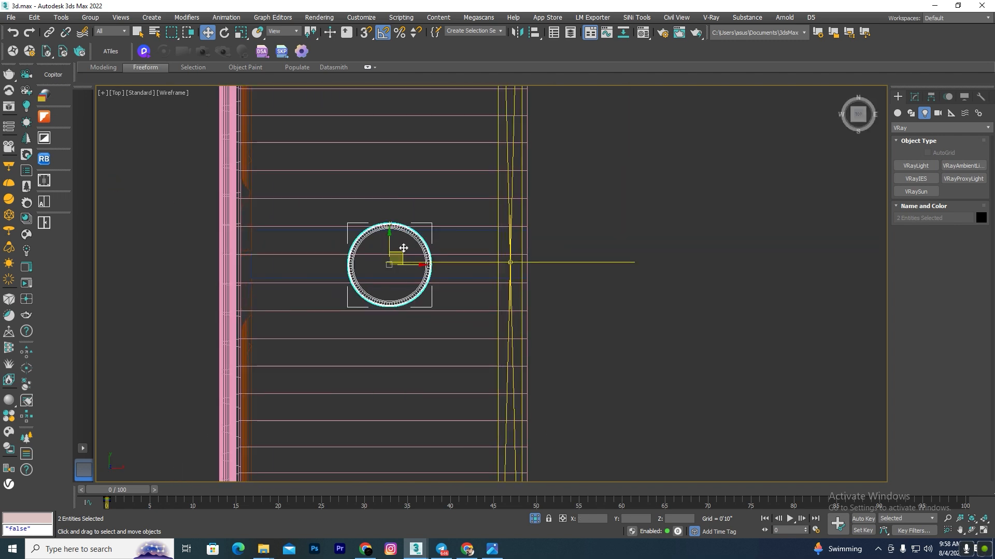
drag(392, 246, 380, 234)
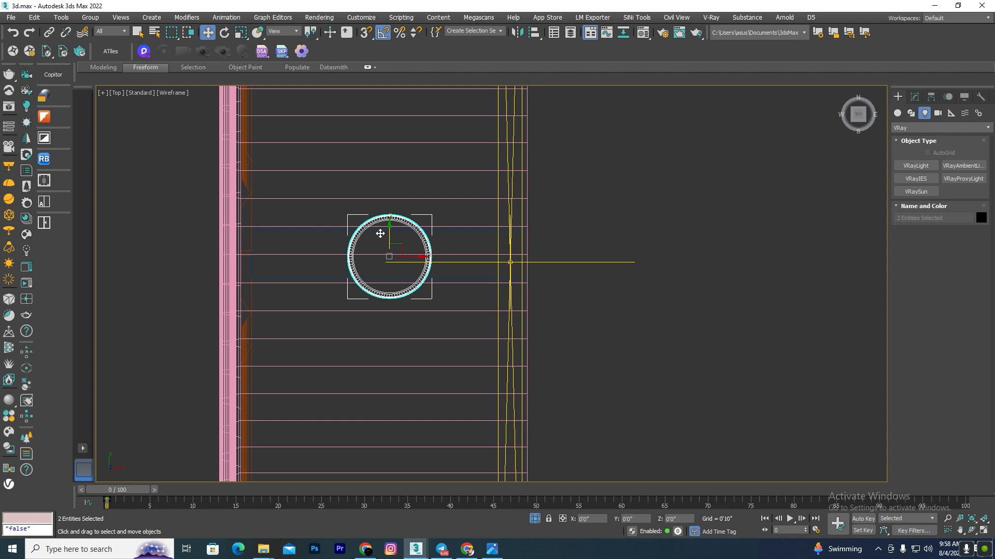
Move both VRayIES lights with their targets along X from outside the cabinets to beneath the downlights, using the top view
scroll(406, 228, down, 6)
mouse_move(462, 191)
alt+middle_down()
mouse_move(438, 210)
mouse_move(452, 233)
alt+middle_up()
click(453, 213)
key(F3)
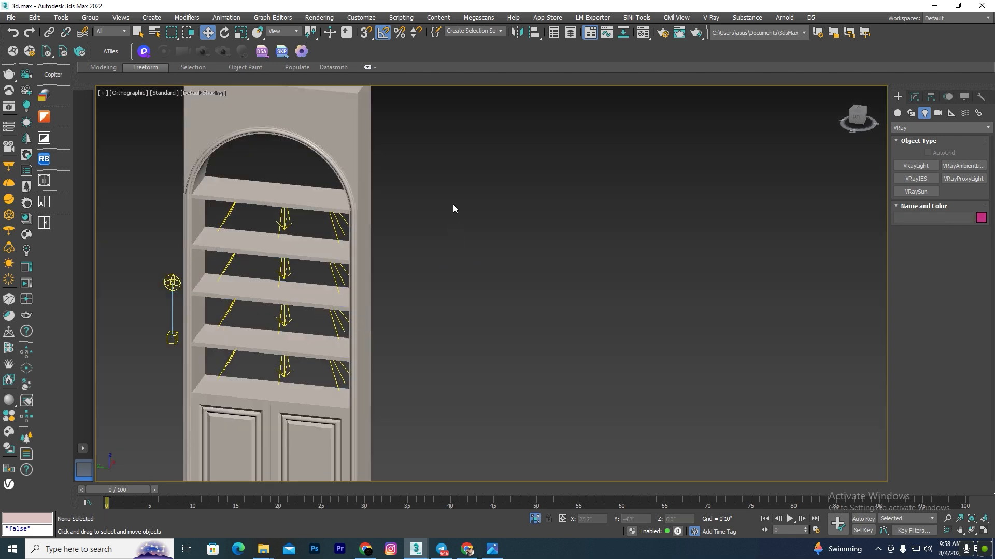
scroll(452, 208, down, 8)
scroll(425, 222, up, 8)
scroll(340, 217, down, 6)
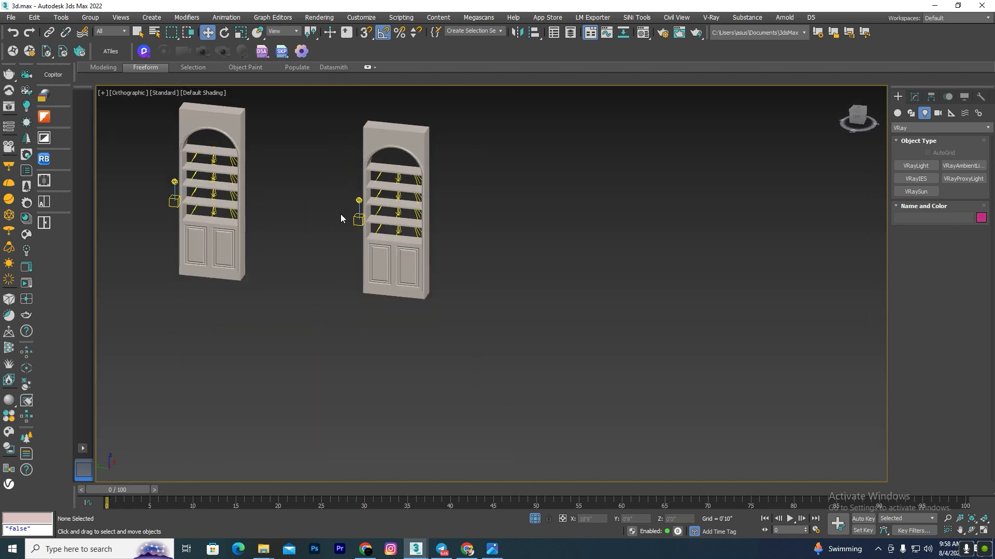
key(t)
scroll(361, 222, down, 7)
scroll(336, 223, up, 5)
drag(299, 150, 363, 410)
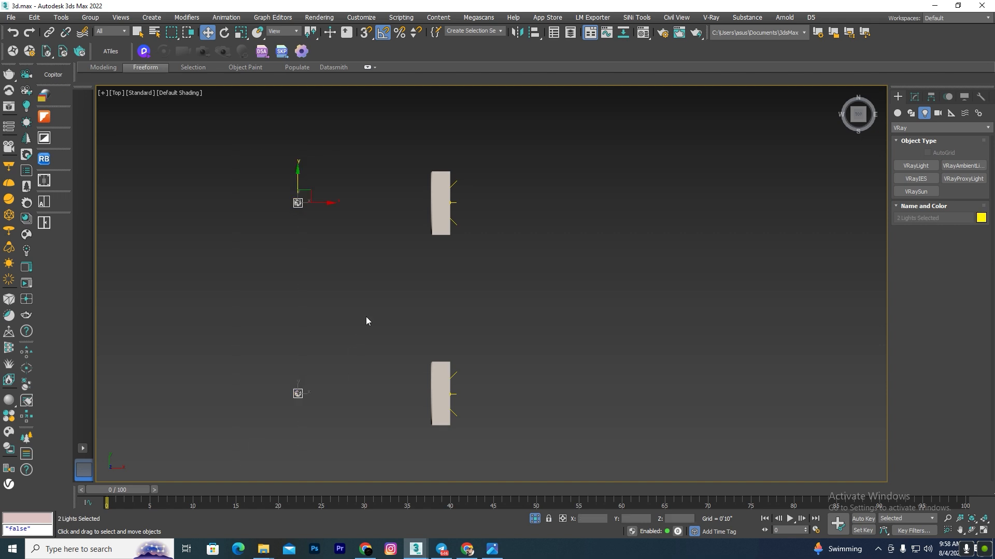
key(F3)
drag(325, 203, 469, 200)
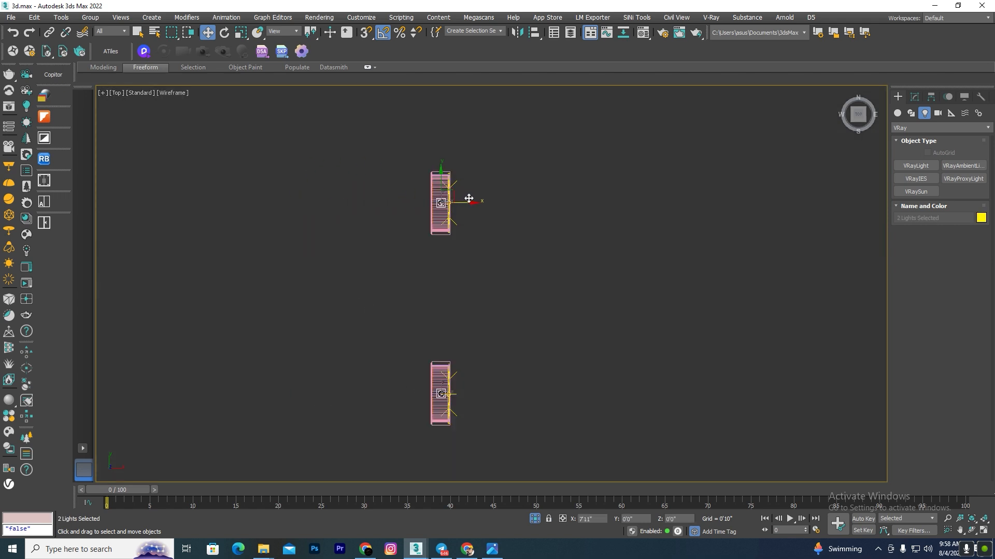
Examine the placement of the downlights and VRayIES lights inside both cabinets' arches
click(513, 333)
key(F3)
mouse_move(513, 333)
alt+middle_down()
mouse_move(489, 293)
mouse_move(475, 402)
alt+middle_up()
scroll(382, 395, up, 5)
scroll(382, 394, up, 4)
scroll(394, 280, down, 8)
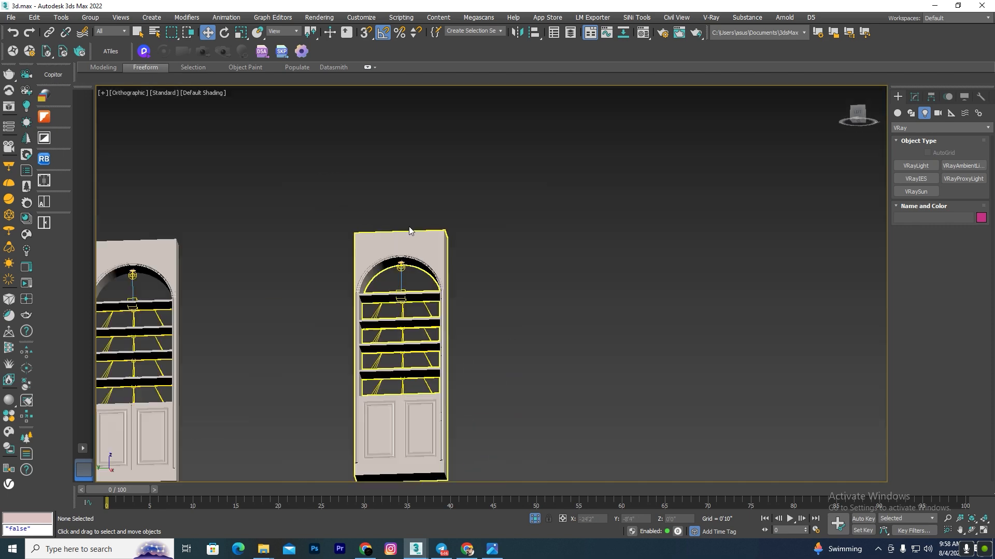
scroll(459, 291, up, 5)
scroll(460, 291, up, 5)
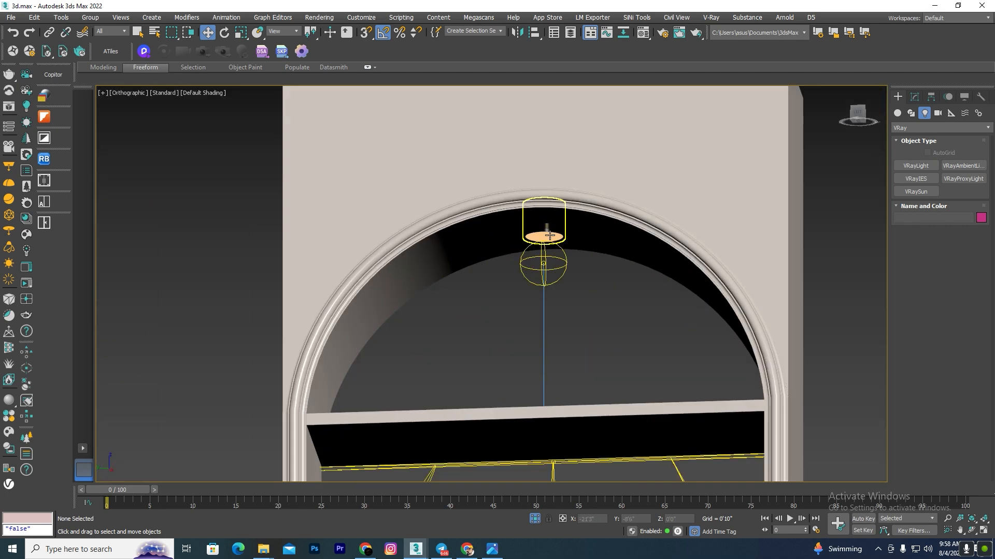
scroll(515, 258, down, 10)
alt+middle_drag(438, 338, 505, 480)
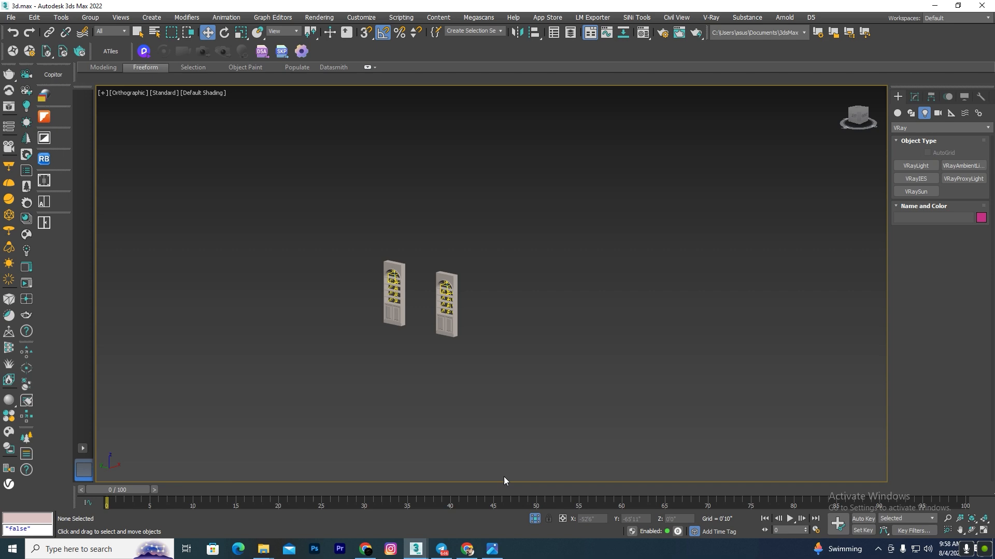
Exit isolation of the two cabinets to bring back the whole room
click(535, 519)
scroll(502, 367, down, 8)
alt+middle_drag(501, 366, 450, 386)
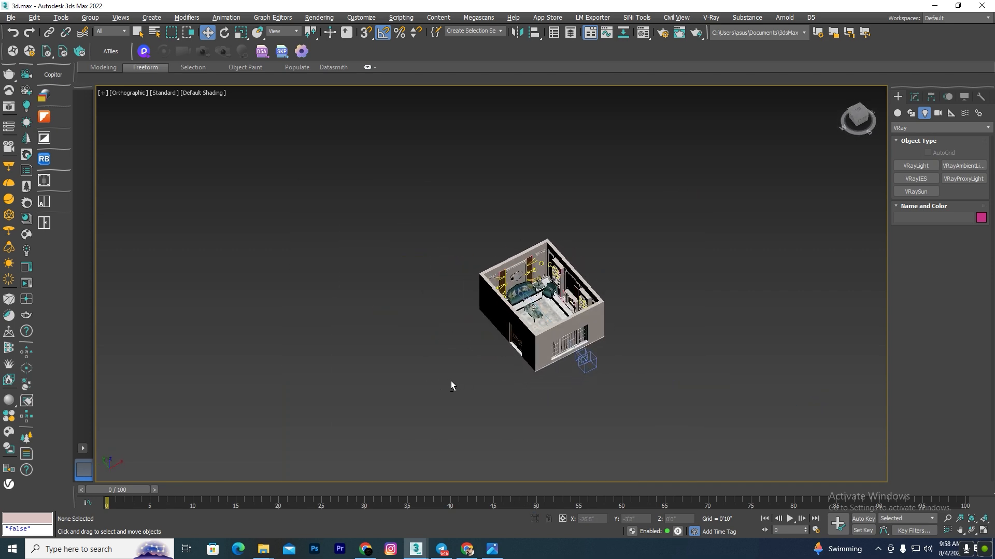
Create a VRaySun in the top view, shining diagonally from outside the window into the room, with its sky environment
key(t)
scroll(459, 383, up, 10)
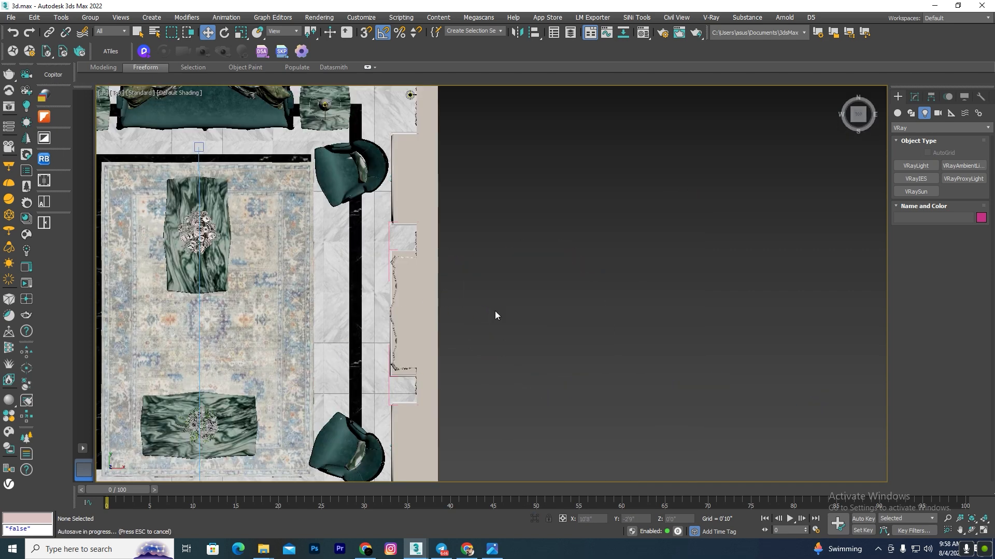
scroll(489, 250, down, 10)
scroll(489, 250, up, 2)
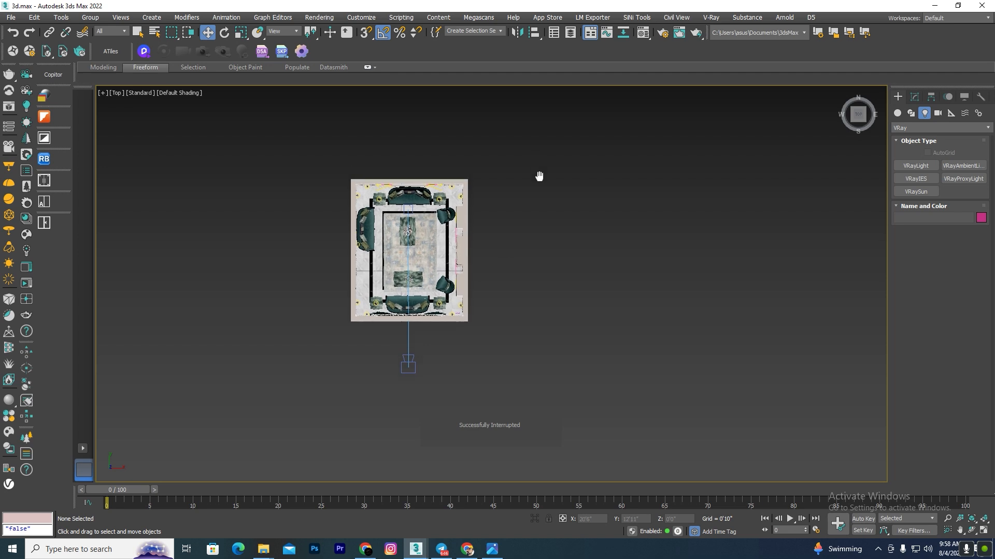
key(F3)
middle_drag(455, 335, 449, 223)
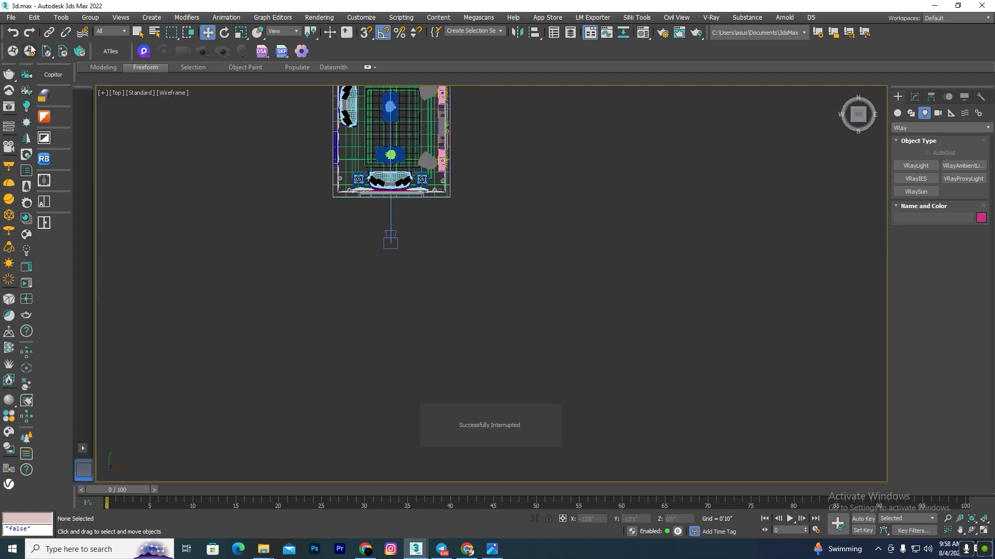
click(9, 263)
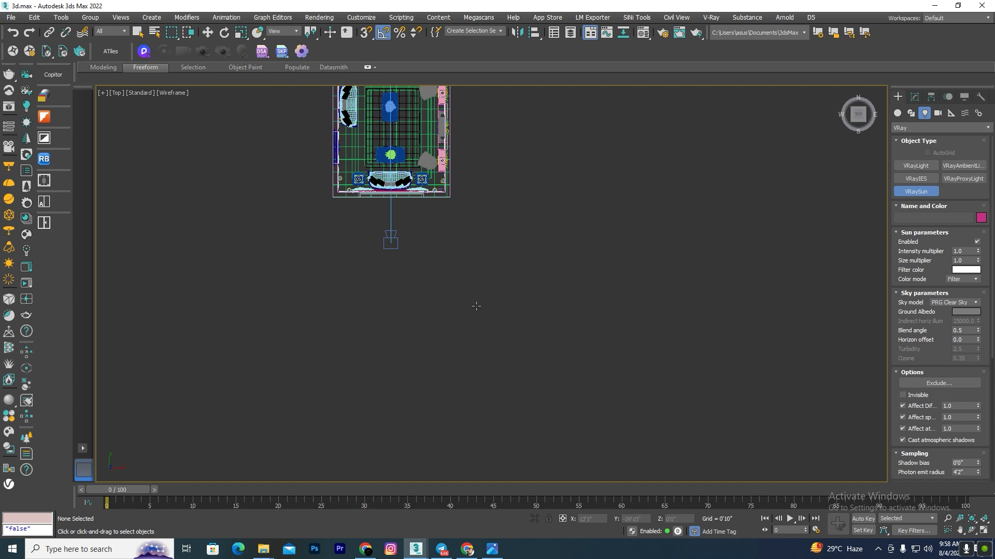
click(533, 414)
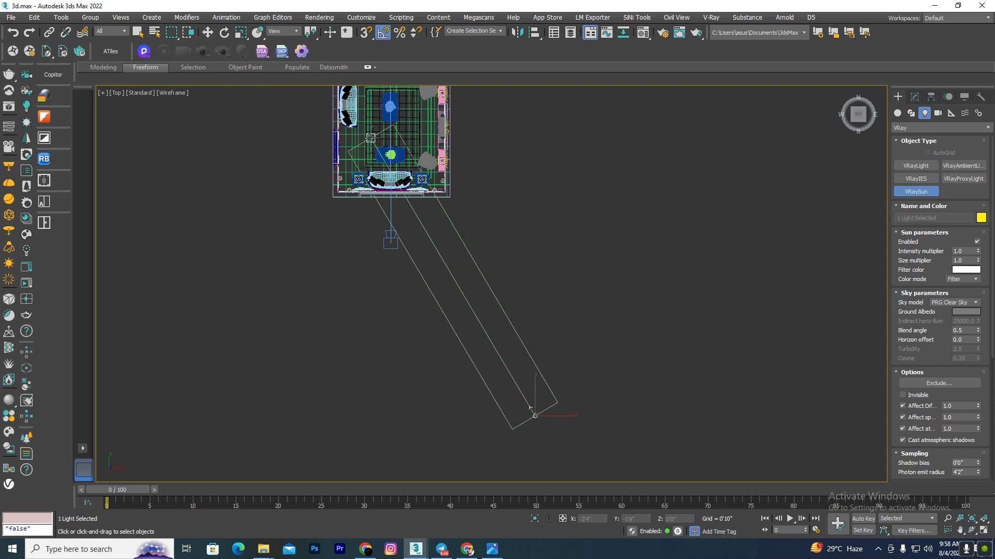
drag(370, 137, 366, 140)
click(532, 306)
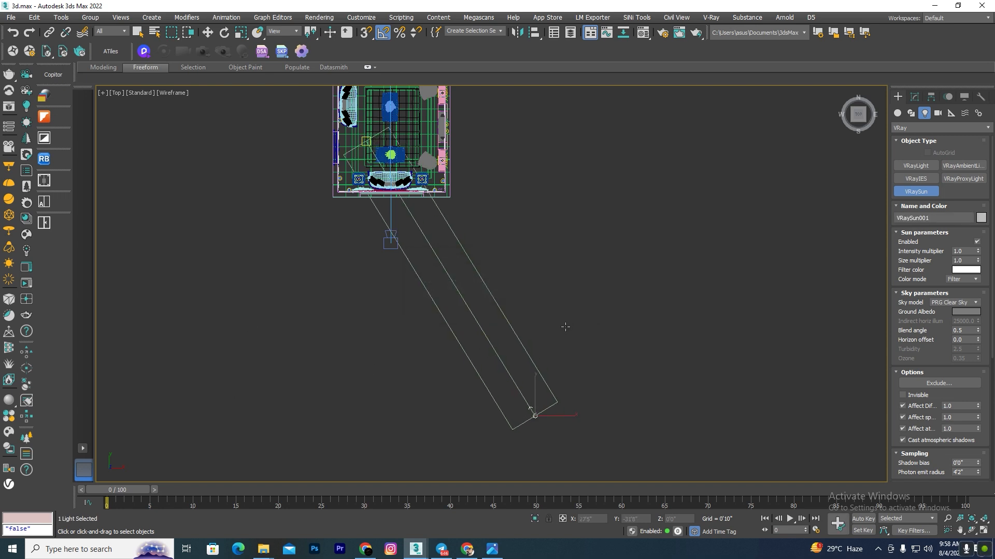
Raise the VRaySun to a Z height of 40'0"
key(w)
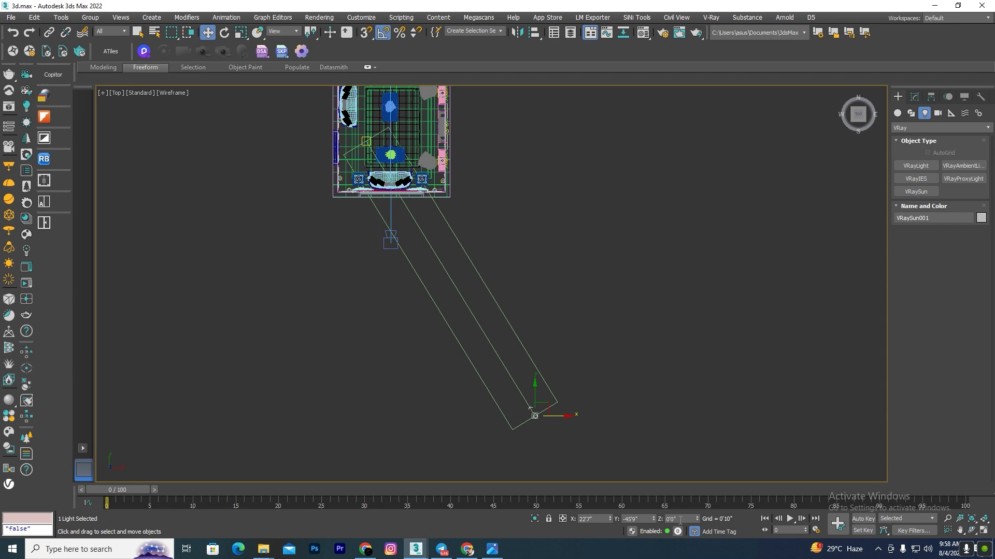
key(Return)
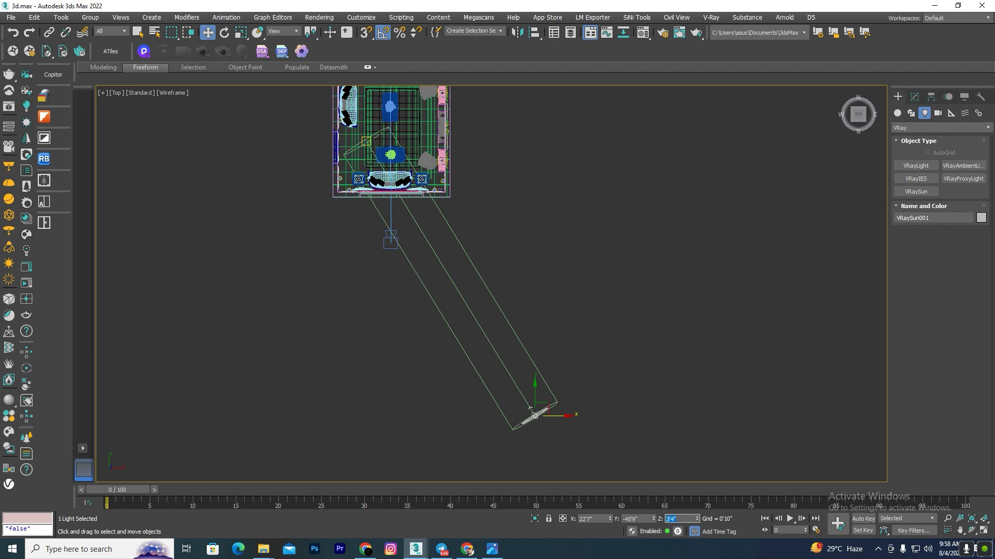
text(40)
key(Return)
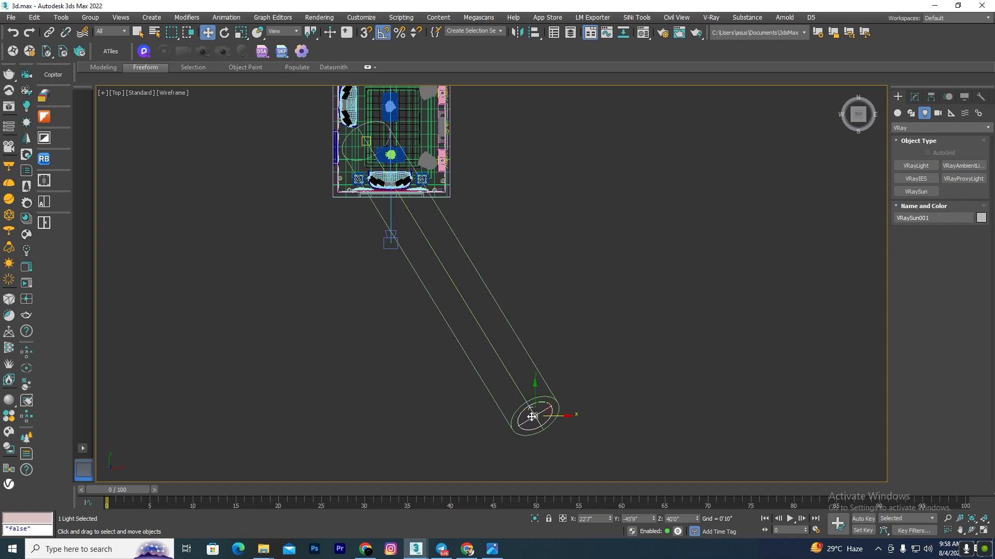
Move the VRaySun about 29'10" farther away from the window side of the room in the left view
key(l)
scroll(452, 357, down, 10)
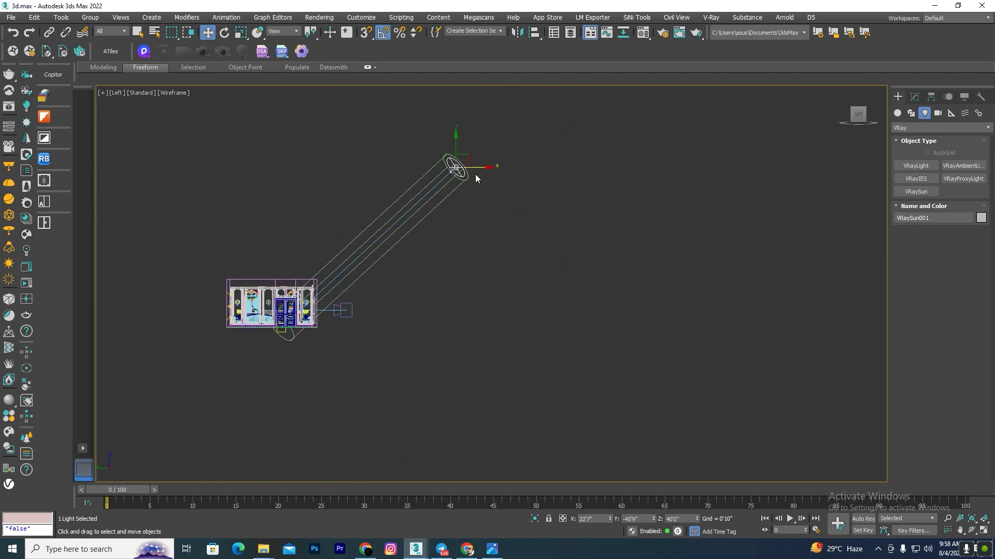
drag(481, 165, 601, 117)
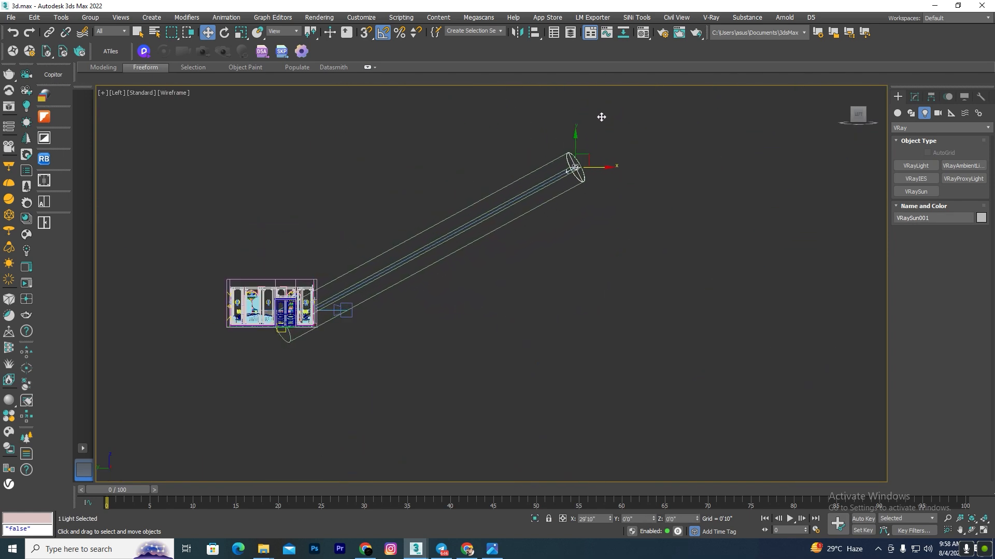
Set the VRaySun's size multiplier to 15.0 and deselect the sun
key(F3)
mouse_move(563, 344)
alt+middle_down()
mouse_move(470, 346)
mouse_move(355, 283)
alt+middle_up()
scroll(356, 282, up, 3)
scroll(246, 327, down, 8)
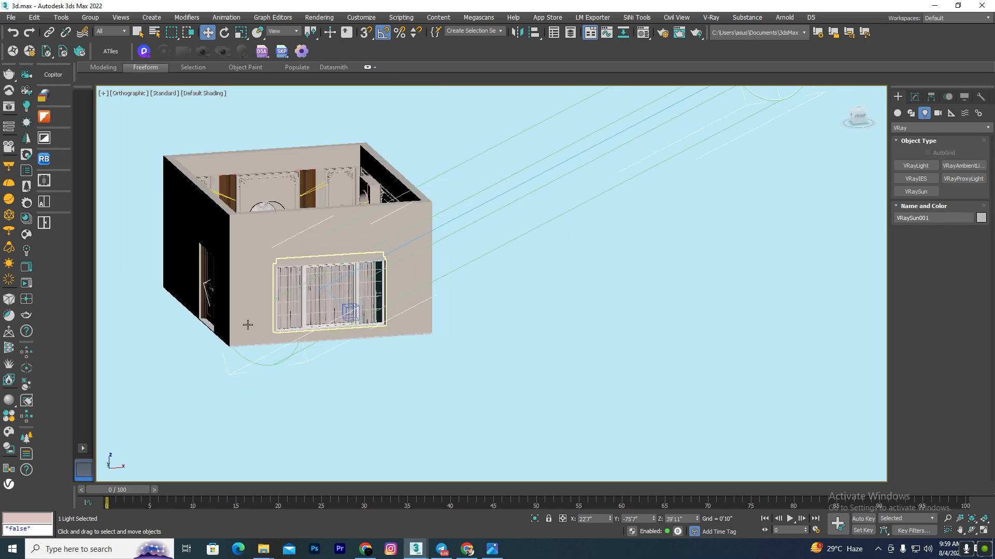
click(490, 344)
scroll(452, 222, up, 10)
click(443, 219)
key(F3)
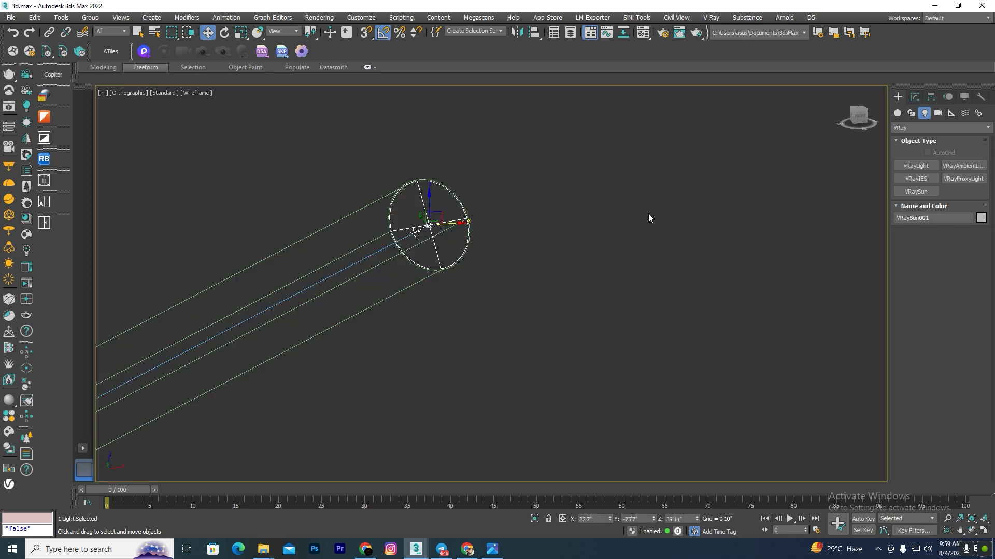
click(915, 97)
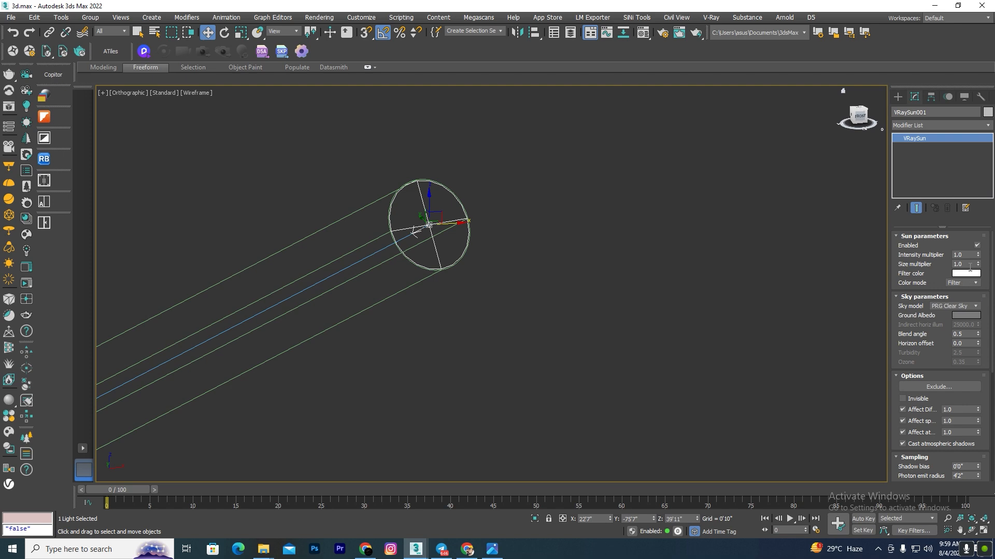
key(Return)
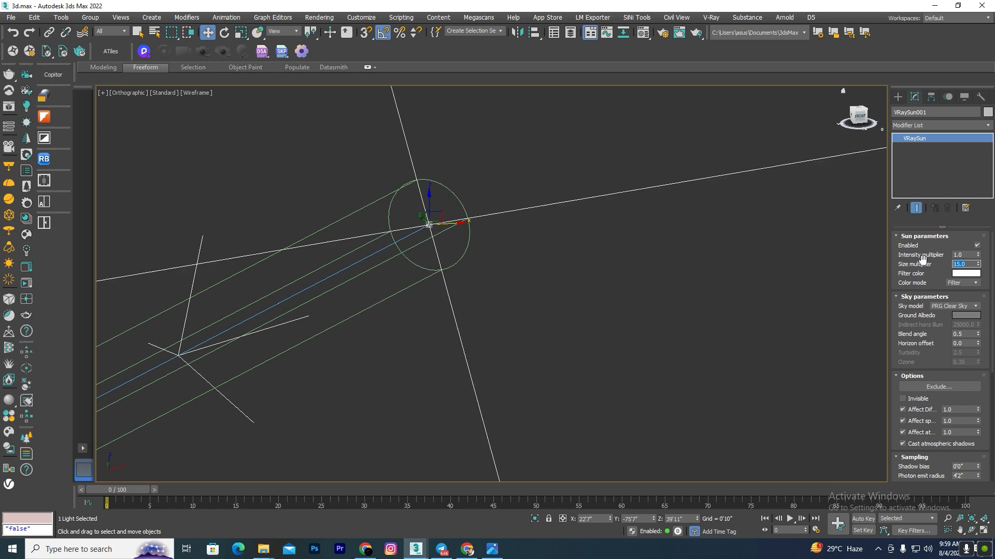
scroll(539, 259, down, 6)
click(563, 318)
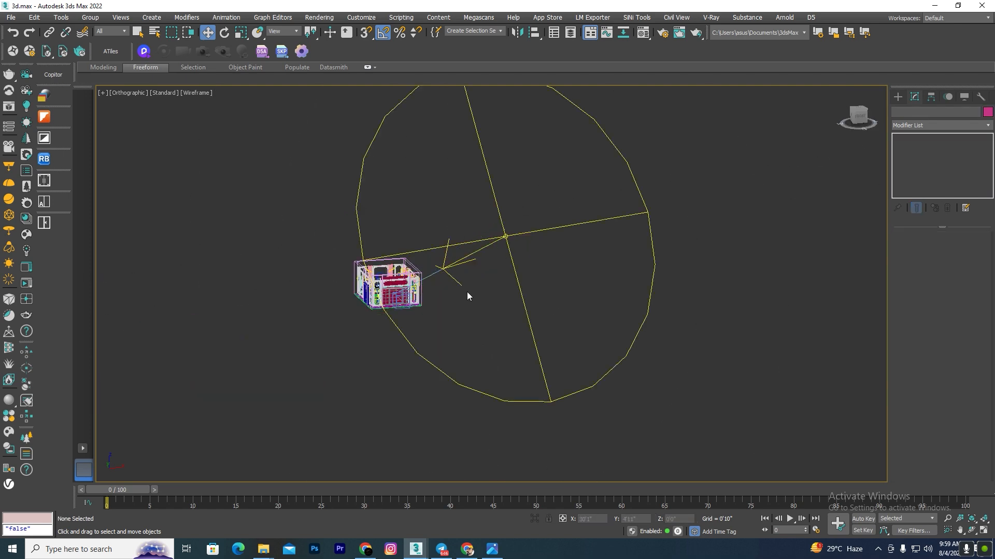
Draw a plane VRayLight with length about 10'2" and width about 6'8" over the window in the front view
key(f)
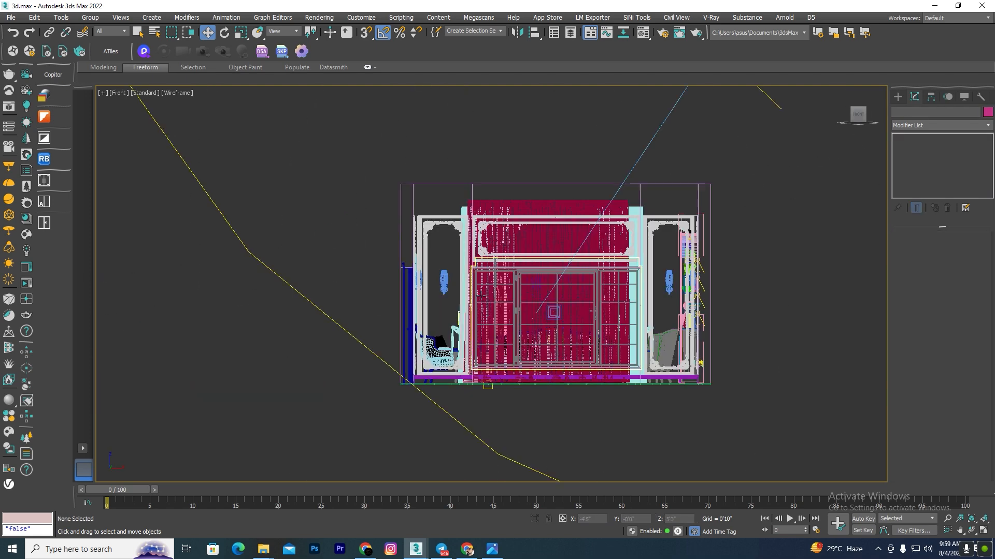
click(899, 96)
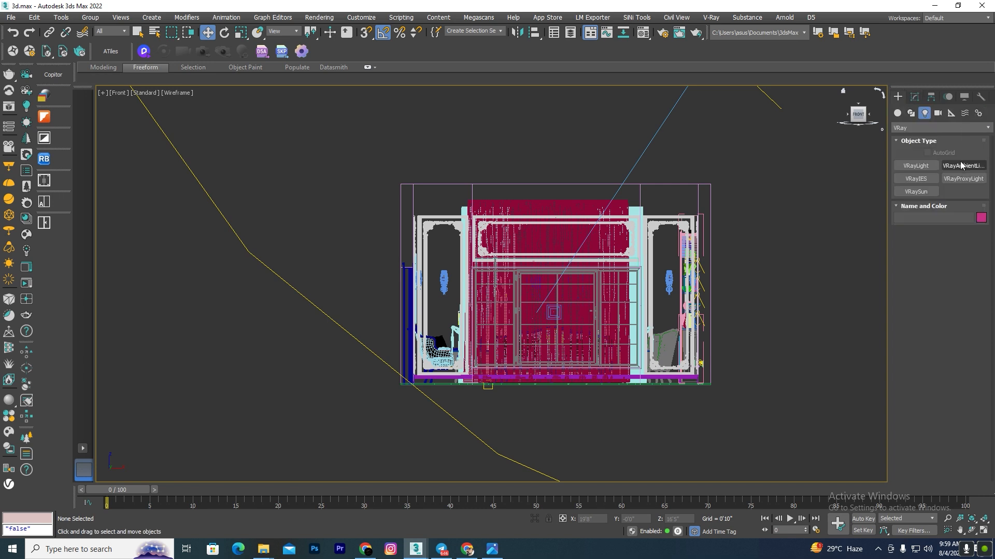
click(927, 166)
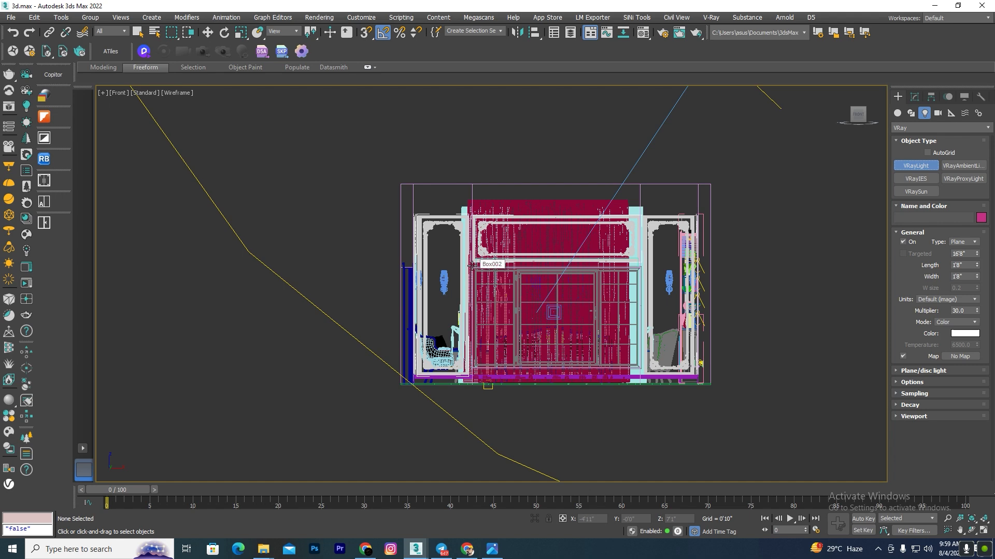
click(574, 346)
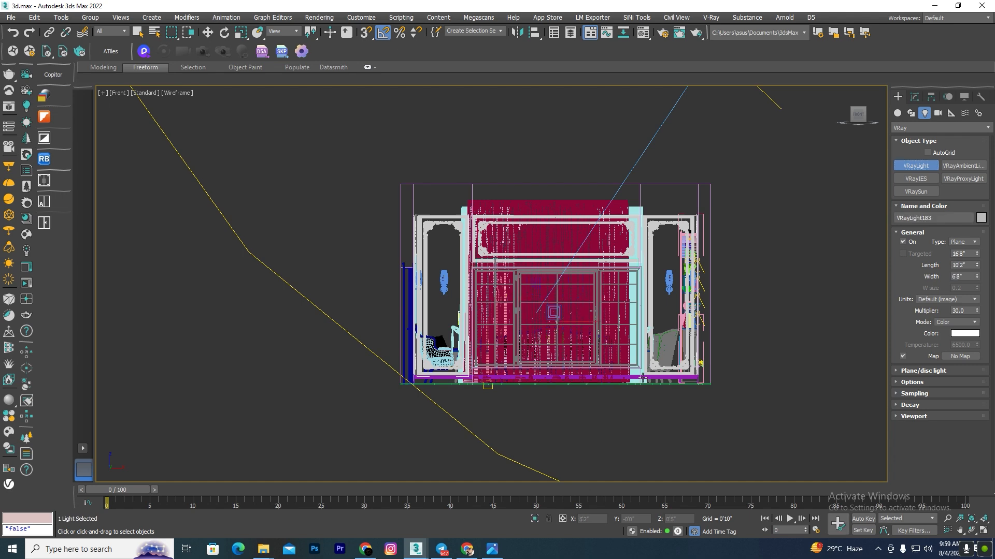
key(w)
Move the plane VRayLight from the room's centre to just outside the window, using the top view
key(t)
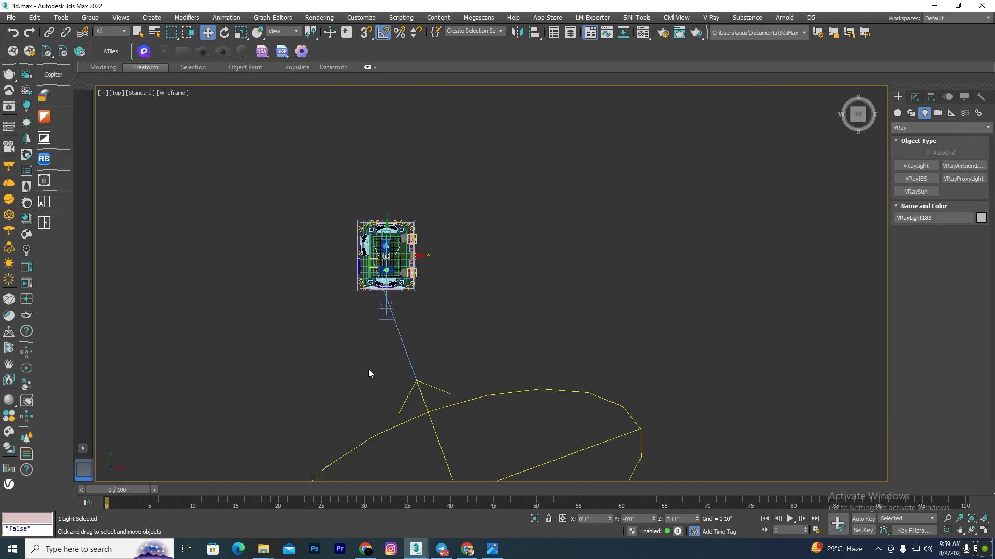
scroll(369, 371, down, 4)
key(F3)
key(F3)
scroll(398, 328, up, 9)
scroll(357, 239, up, 2)
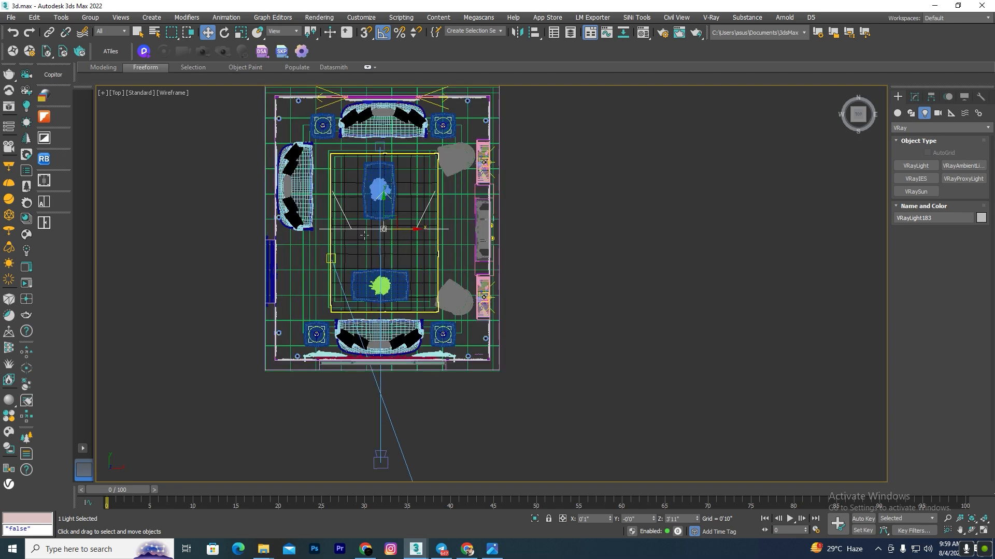
drag(385, 211, 420, 357)
Clone the window VRayLight inward to the curtains behind the sofa as a single instance
scroll(420, 357, up, 5)
shift+drag(417, 405, 437, 346)
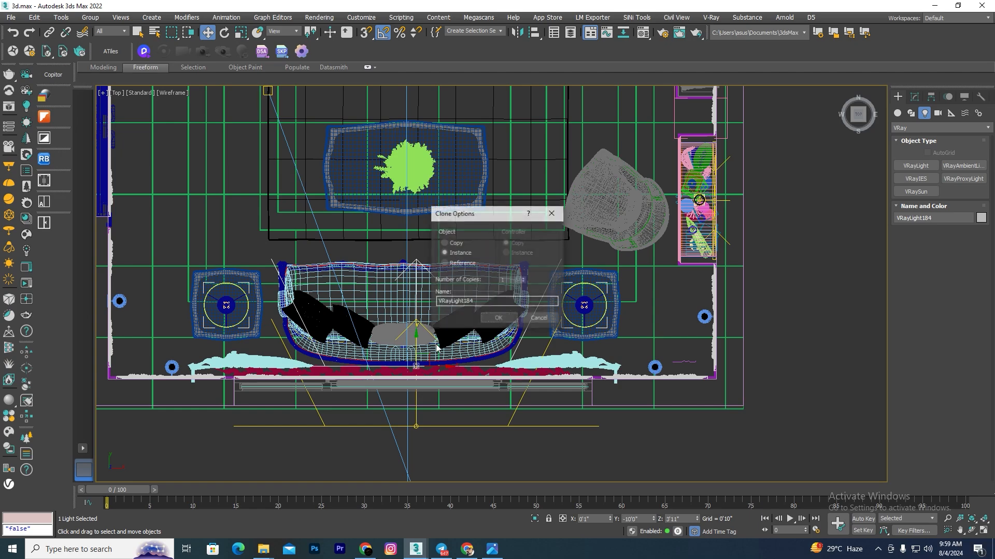
click(506, 316)
Scale the cloned VRayLight to about 18% in X and 46% in Y, raise it above the sofa, and deselect it
key(r)
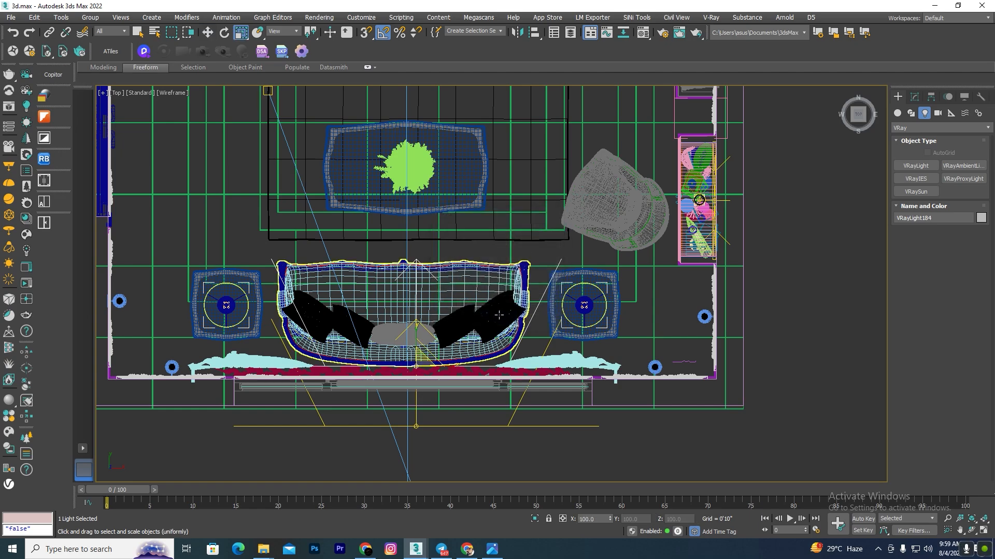
drag(451, 367, 387, 368)
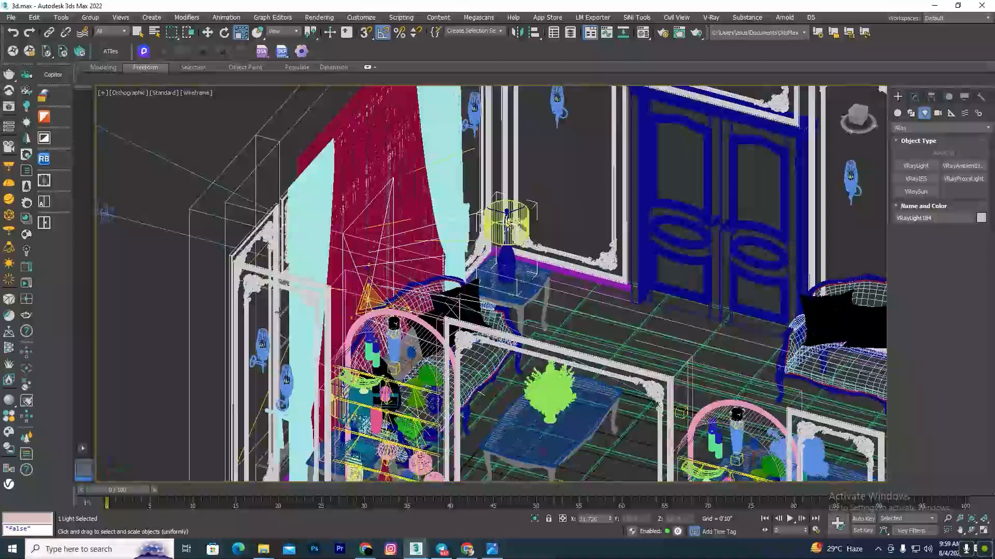
alt+middle_drag(279, 312, 194, 296)
key(F3)
scroll(396, 261, up, 3)
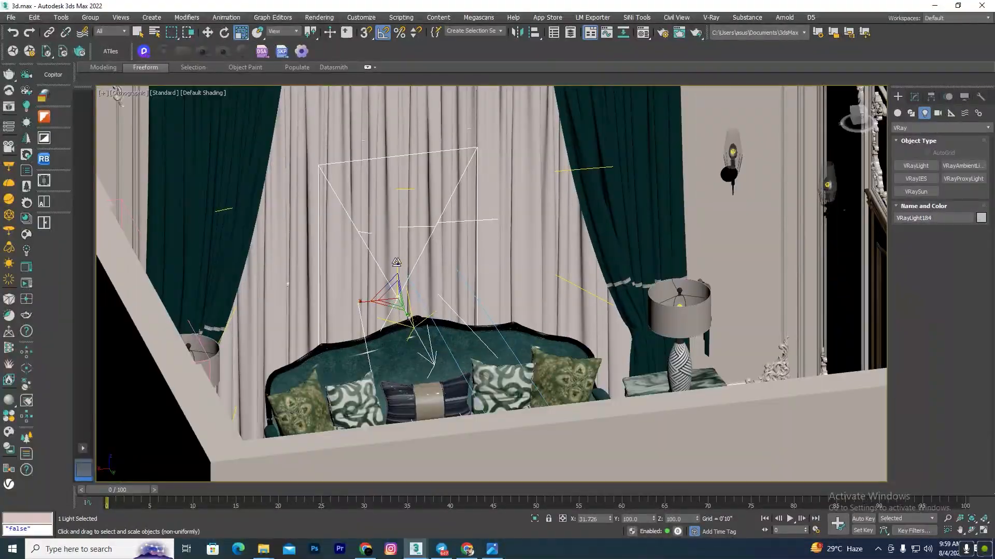
drag(397, 263, 407, 190)
key(w)
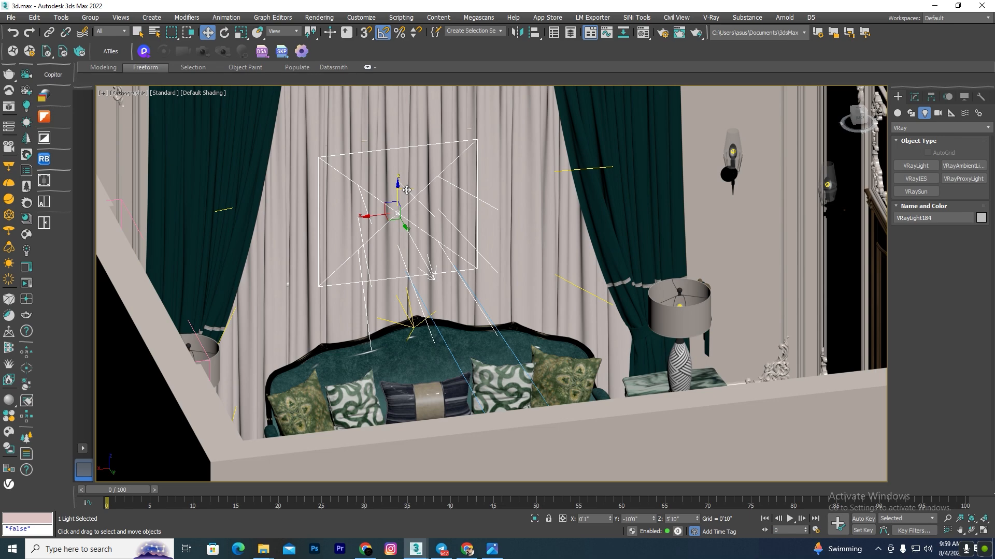
key(r)
drag(368, 216, 392, 215)
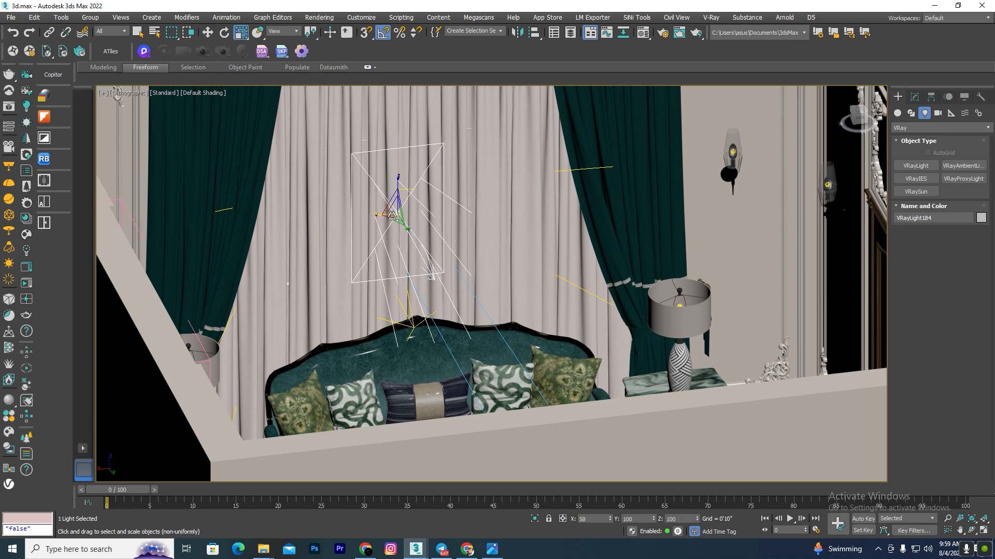
scroll(332, 279, down, 6)
alt+middle_drag(358, 291, 449, 330)
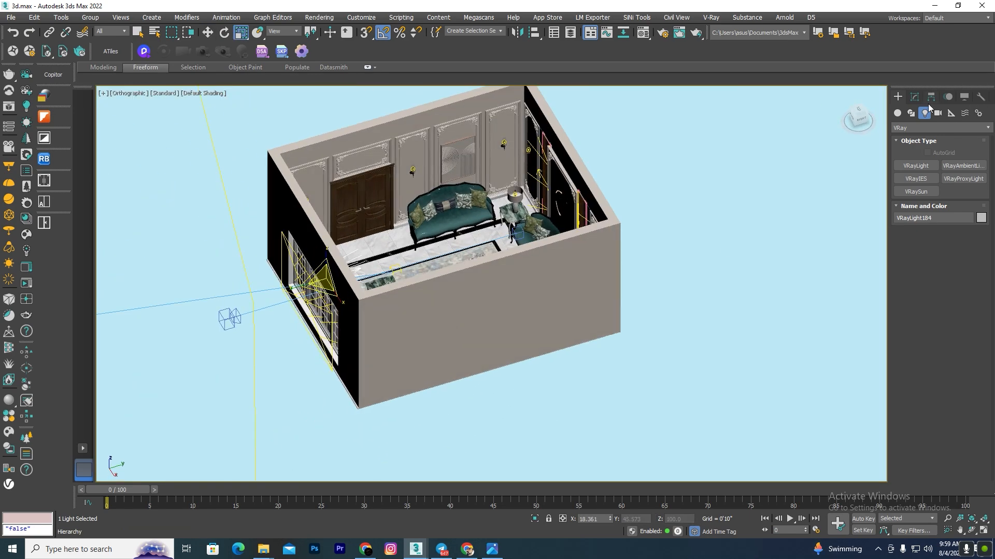
click(803, 209)
scroll(497, 322, down, 5)
alt+middle_drag(541, 337, 511, 340)
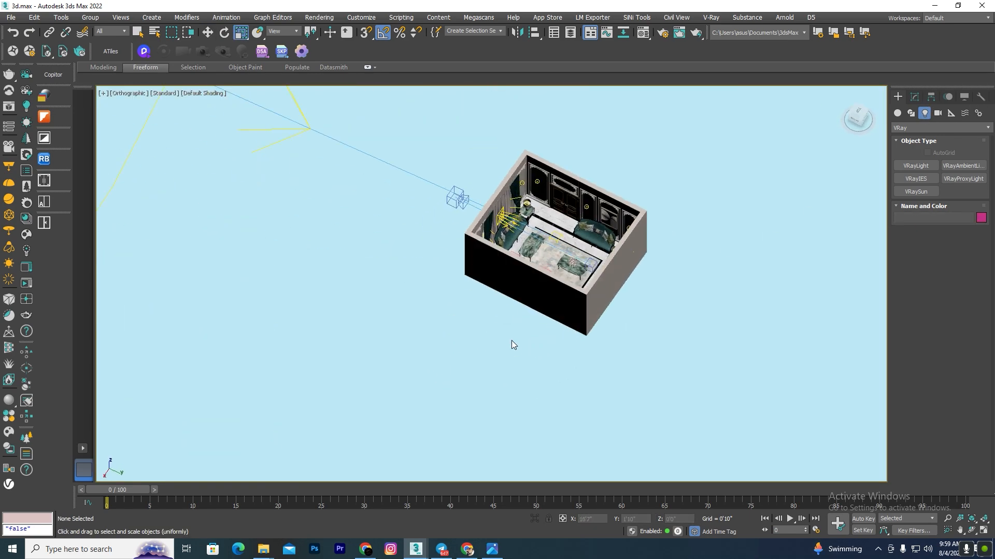